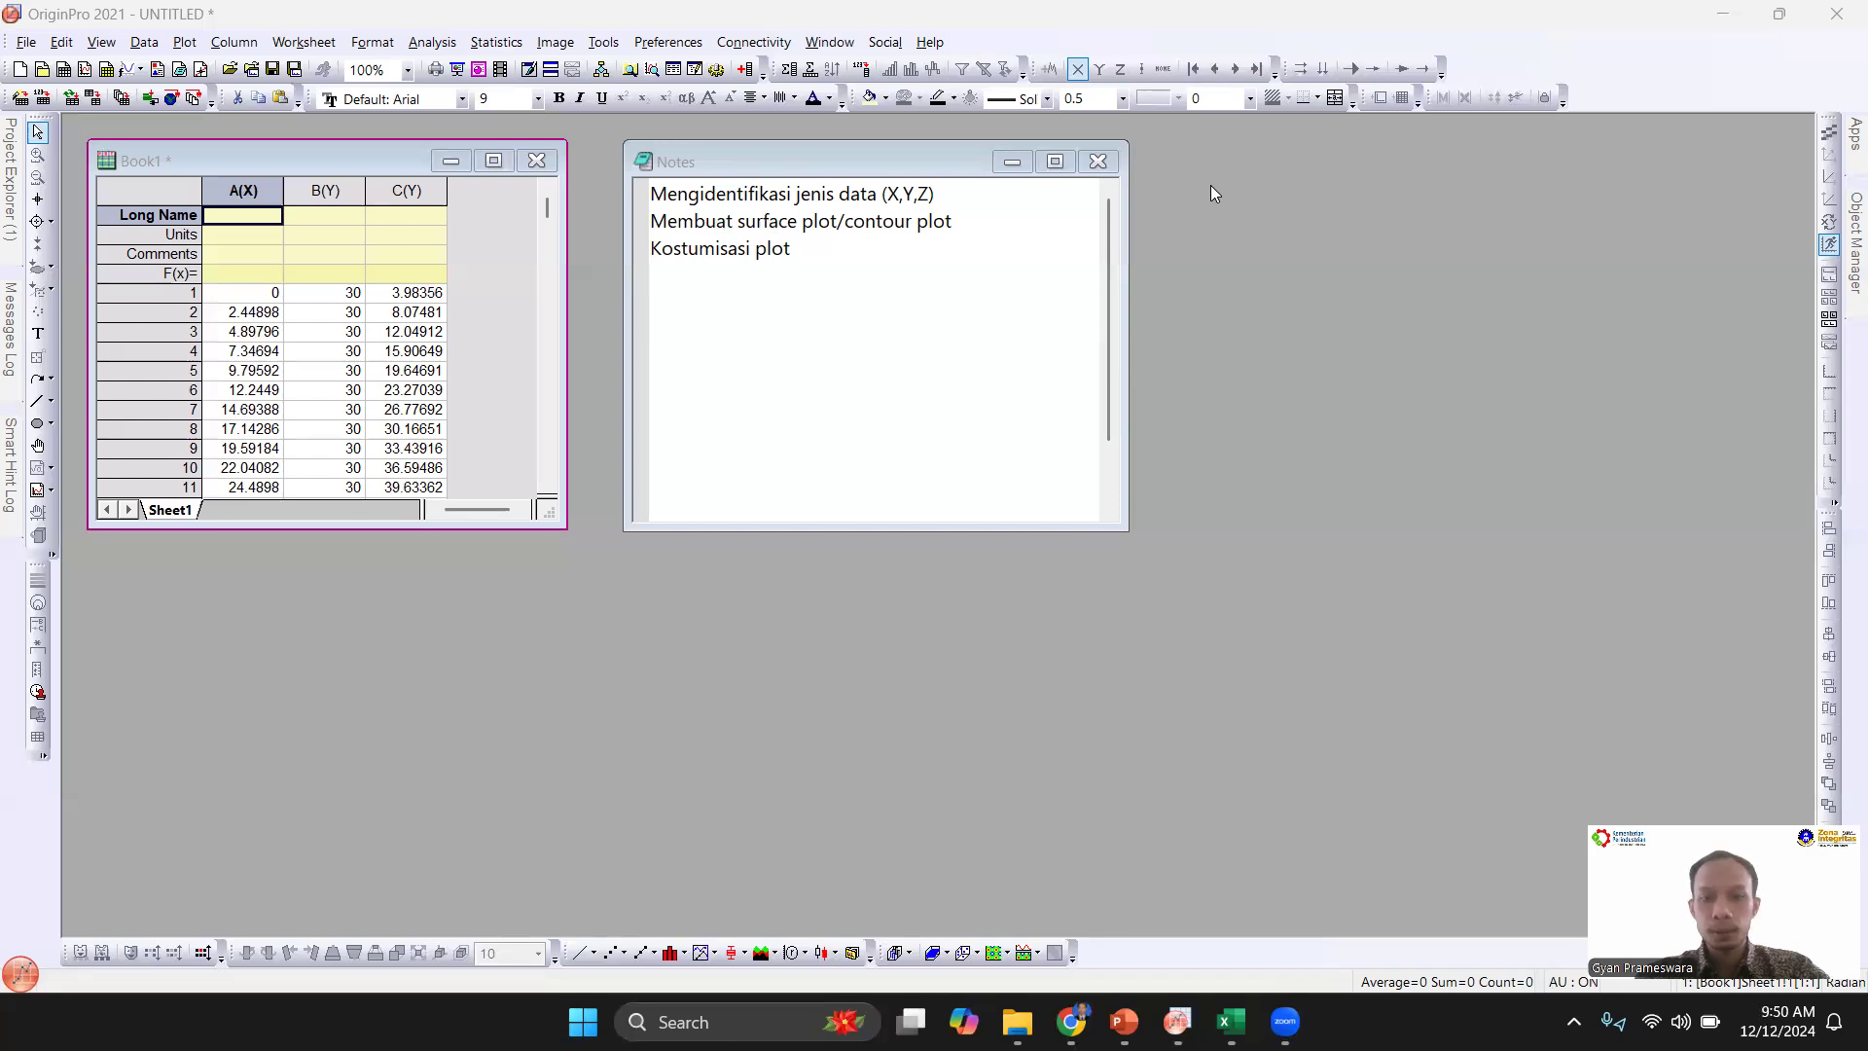
# Step: Switch to the Excel workbook and examine the Duration, Leaching temperature and Mn recovery headers and the full data range beneath them
pyautogui.click(1232, 1018)
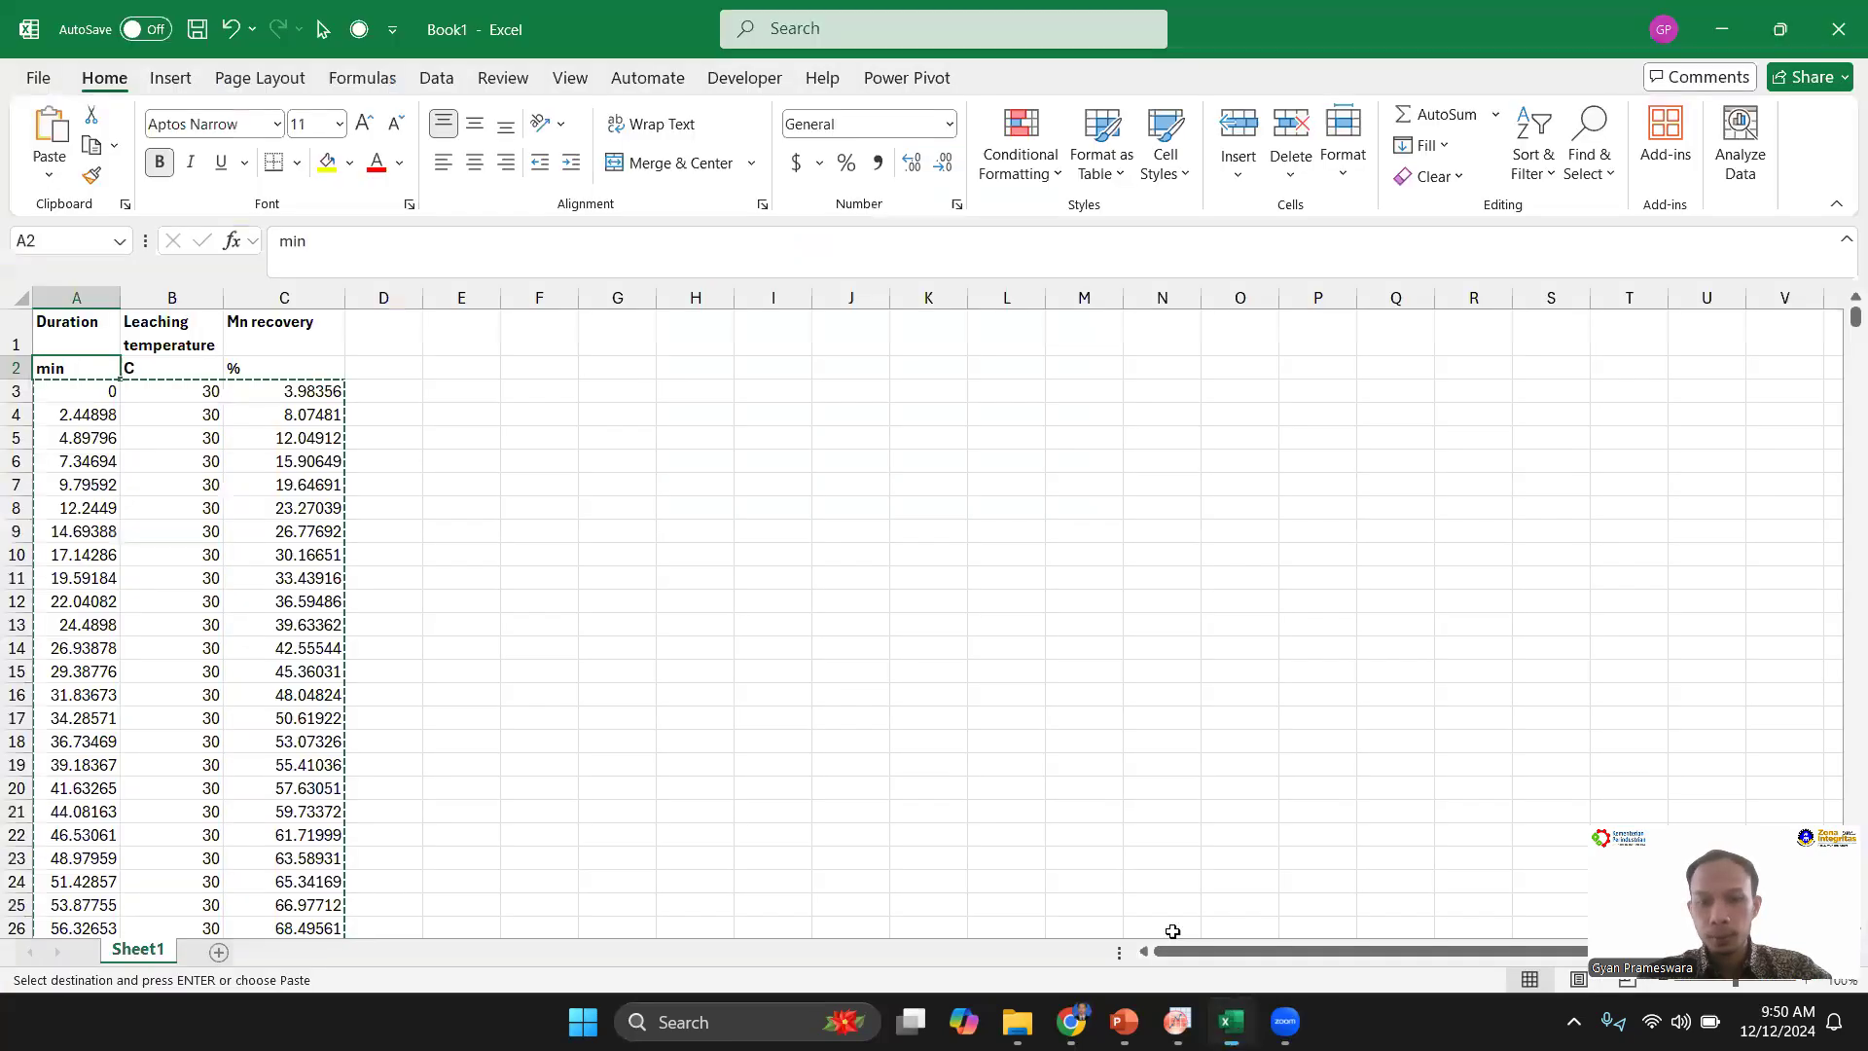
pyautogui.click(69, 332)
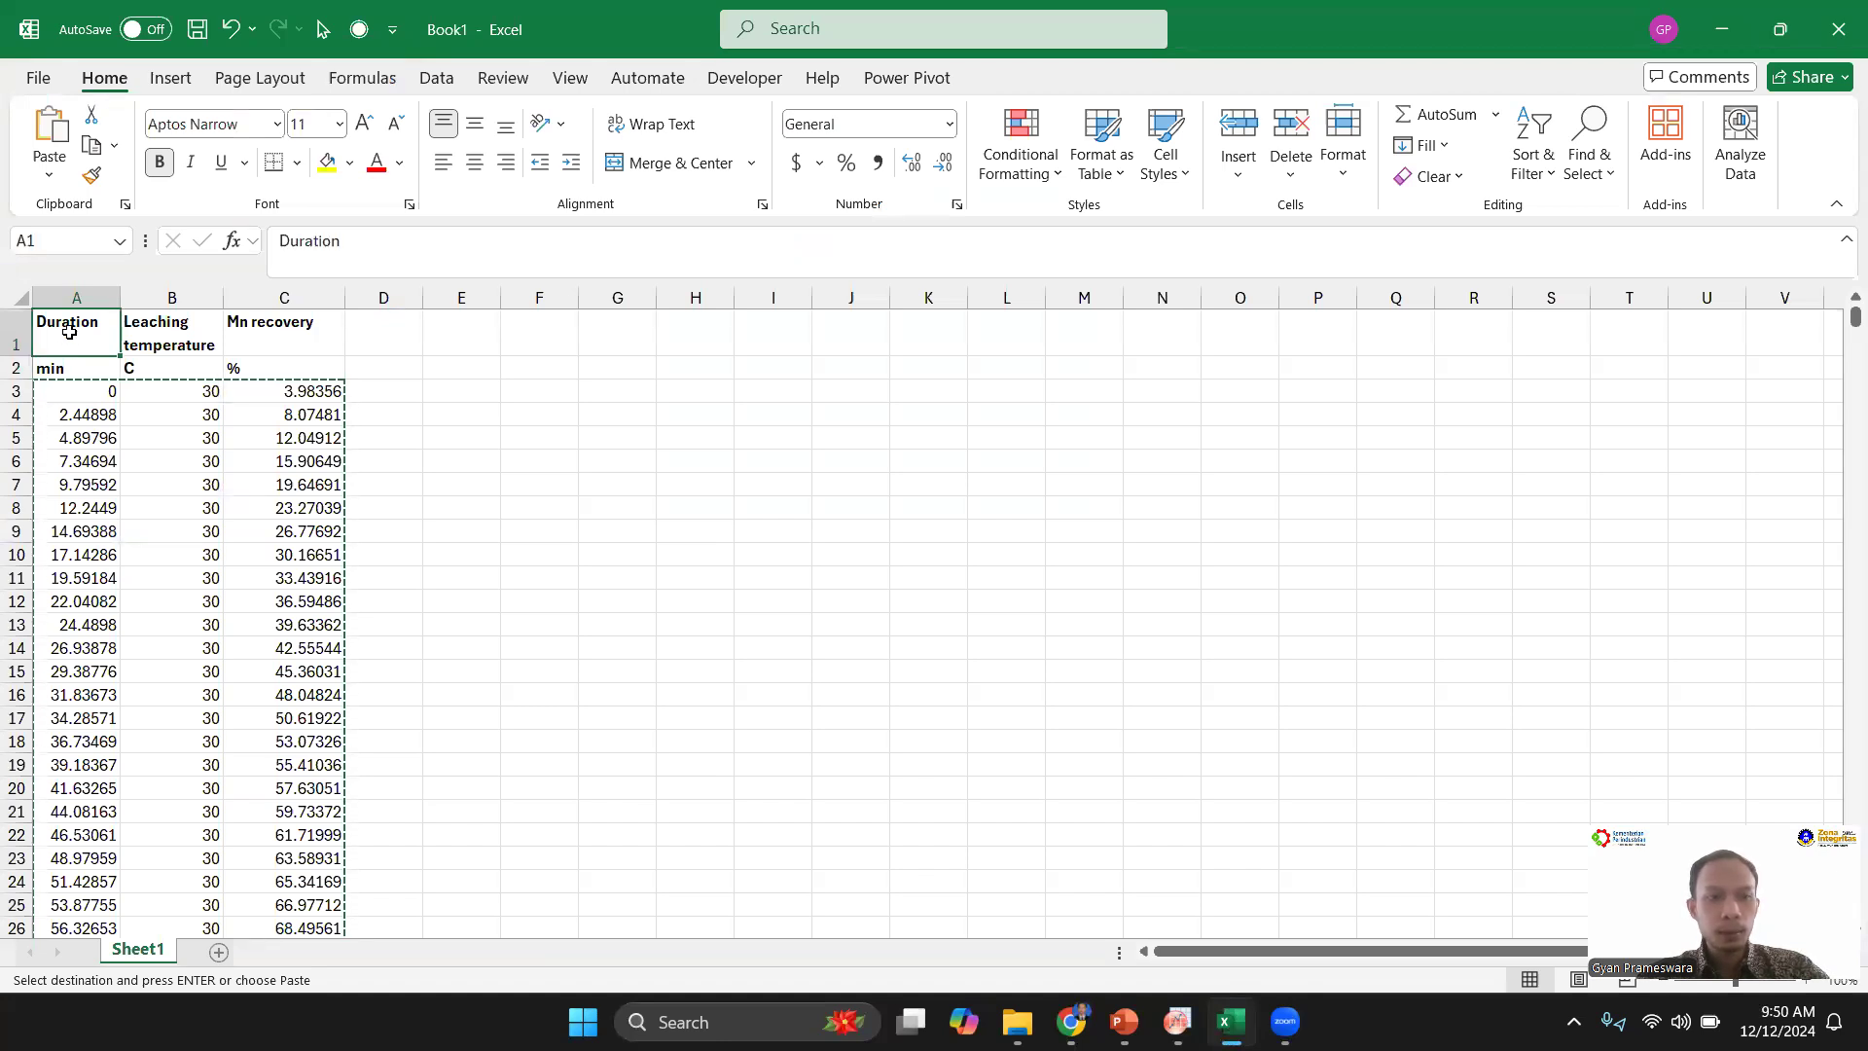
pyautogui.press('Right')
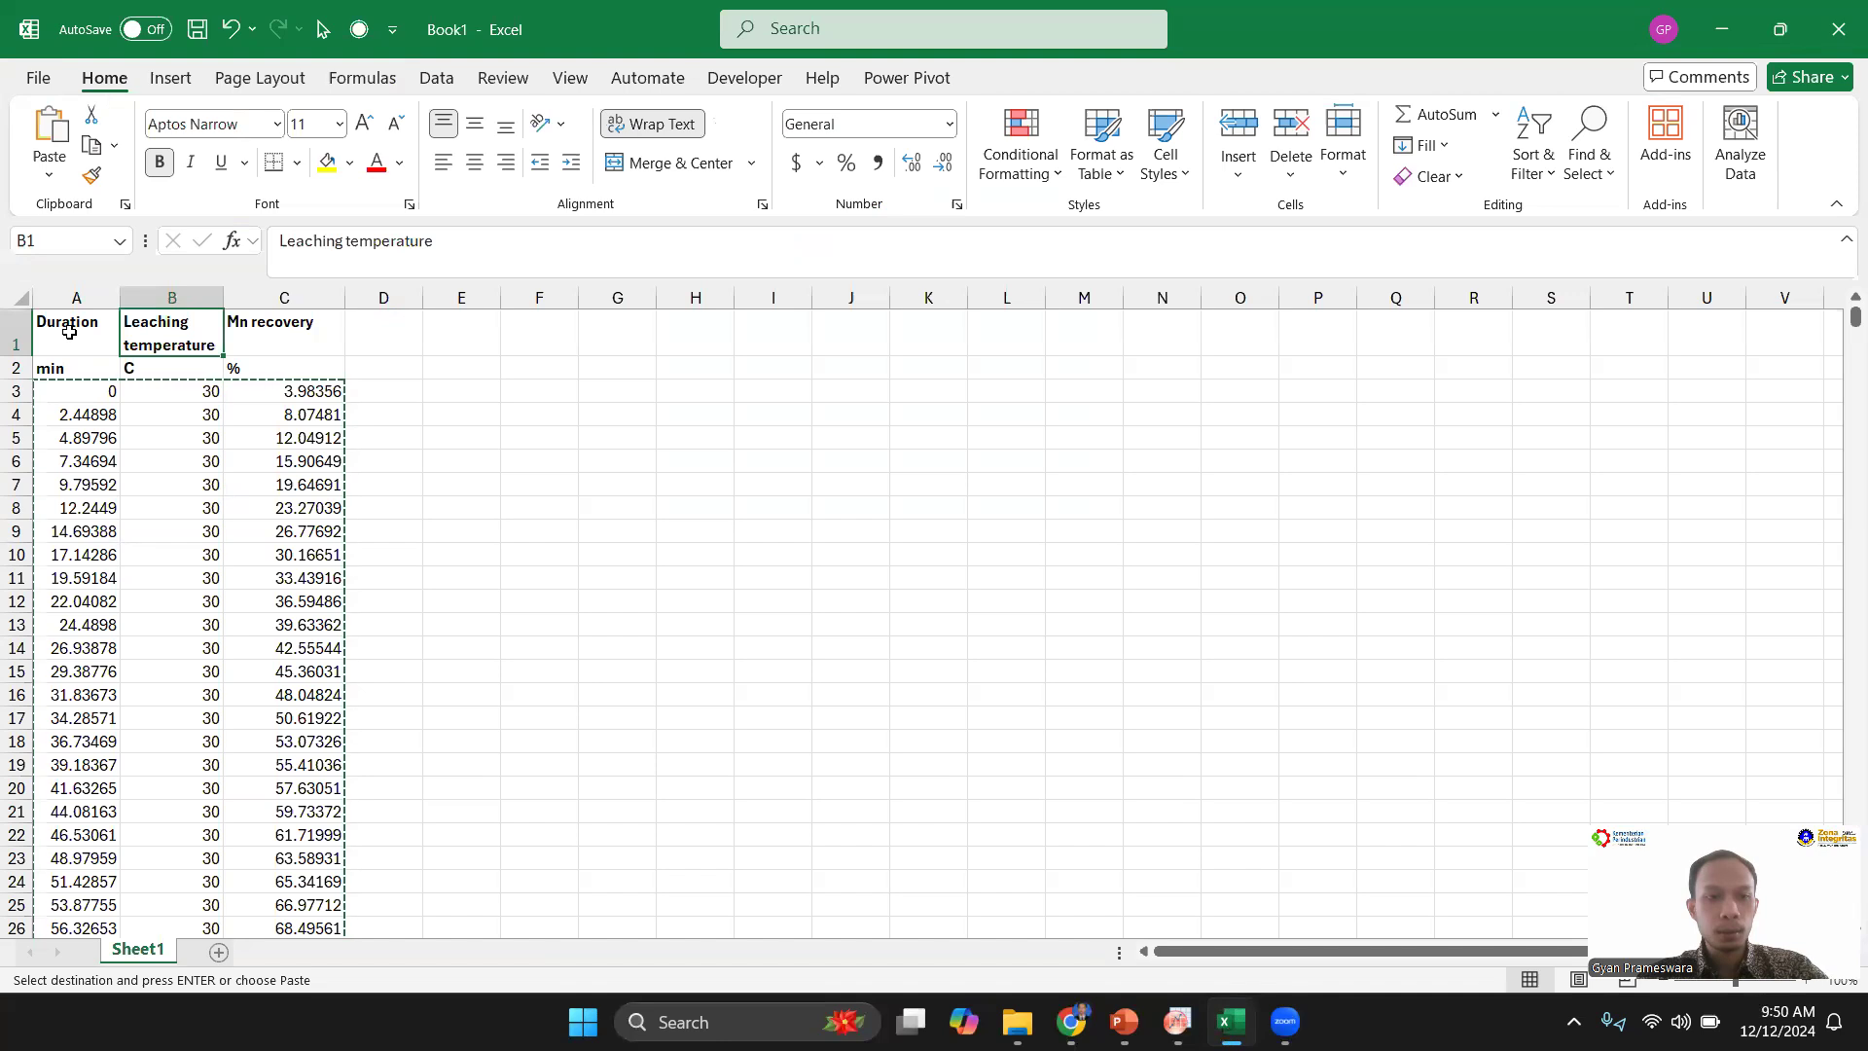
pyautogui.press('Right')
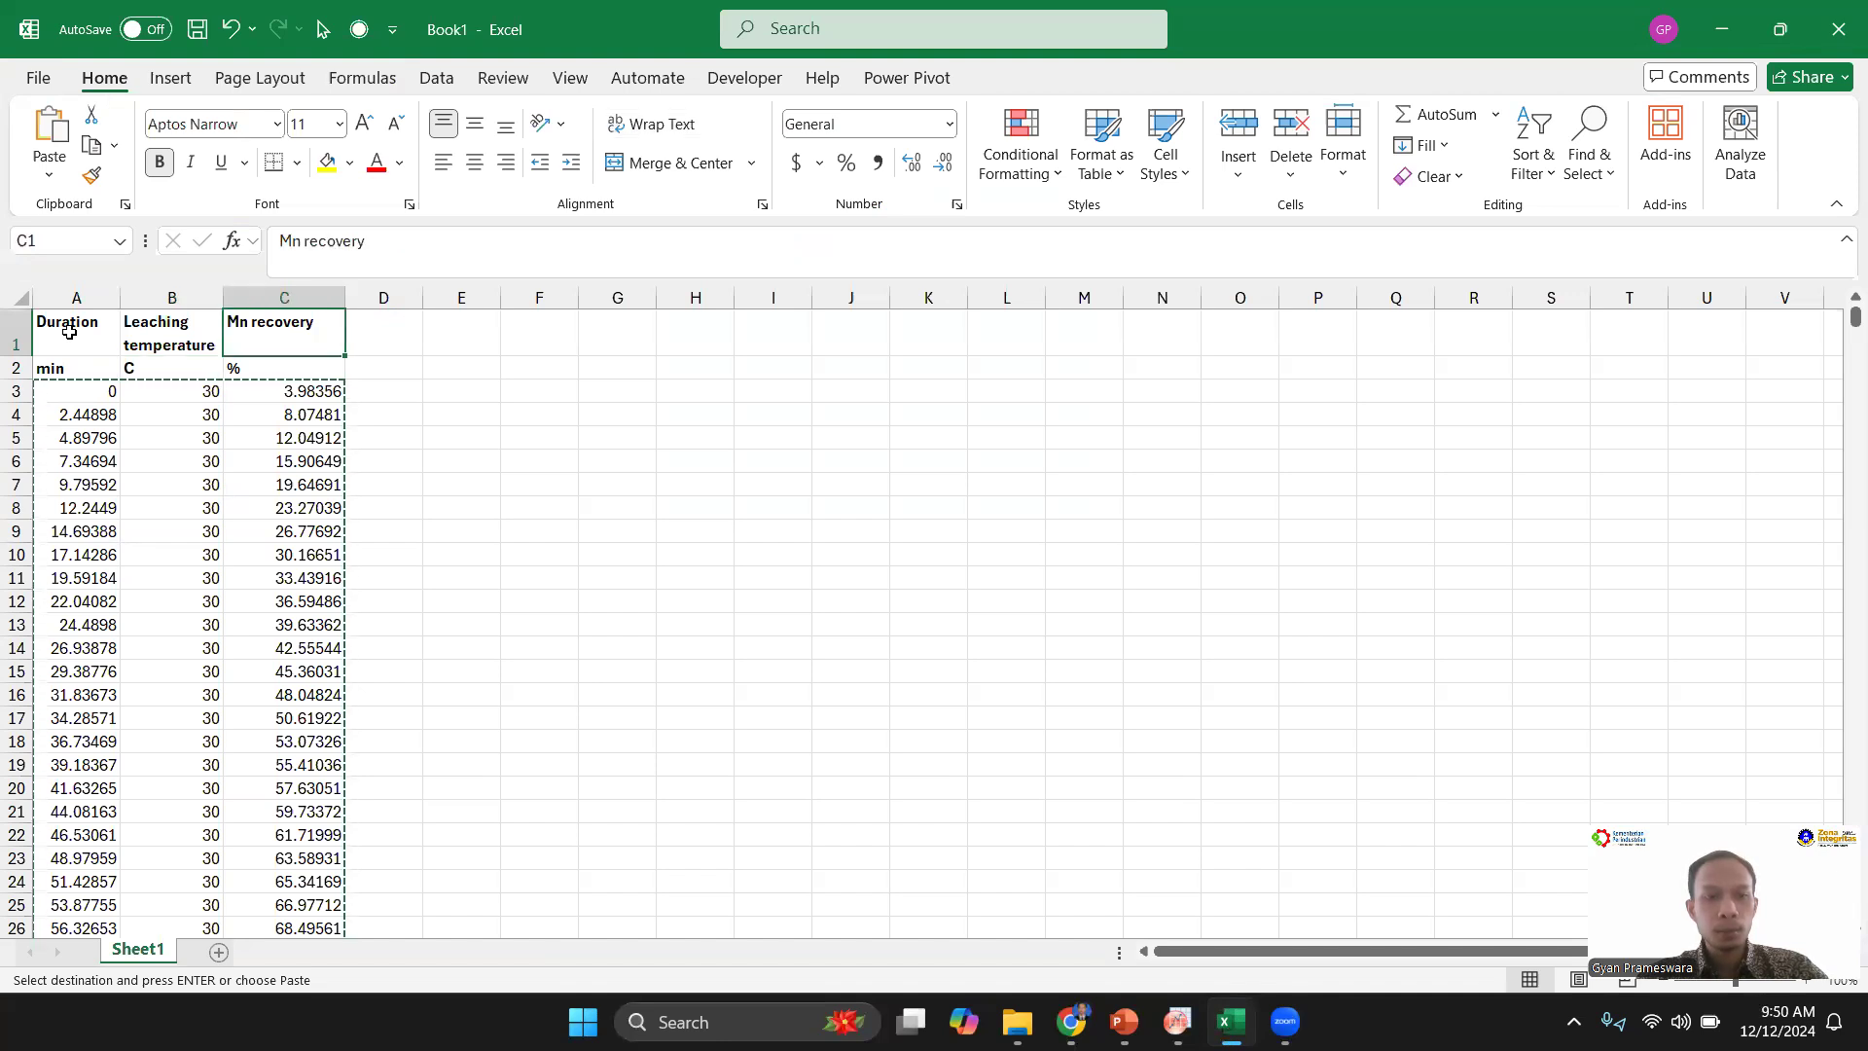
pyautogui.press('Left')
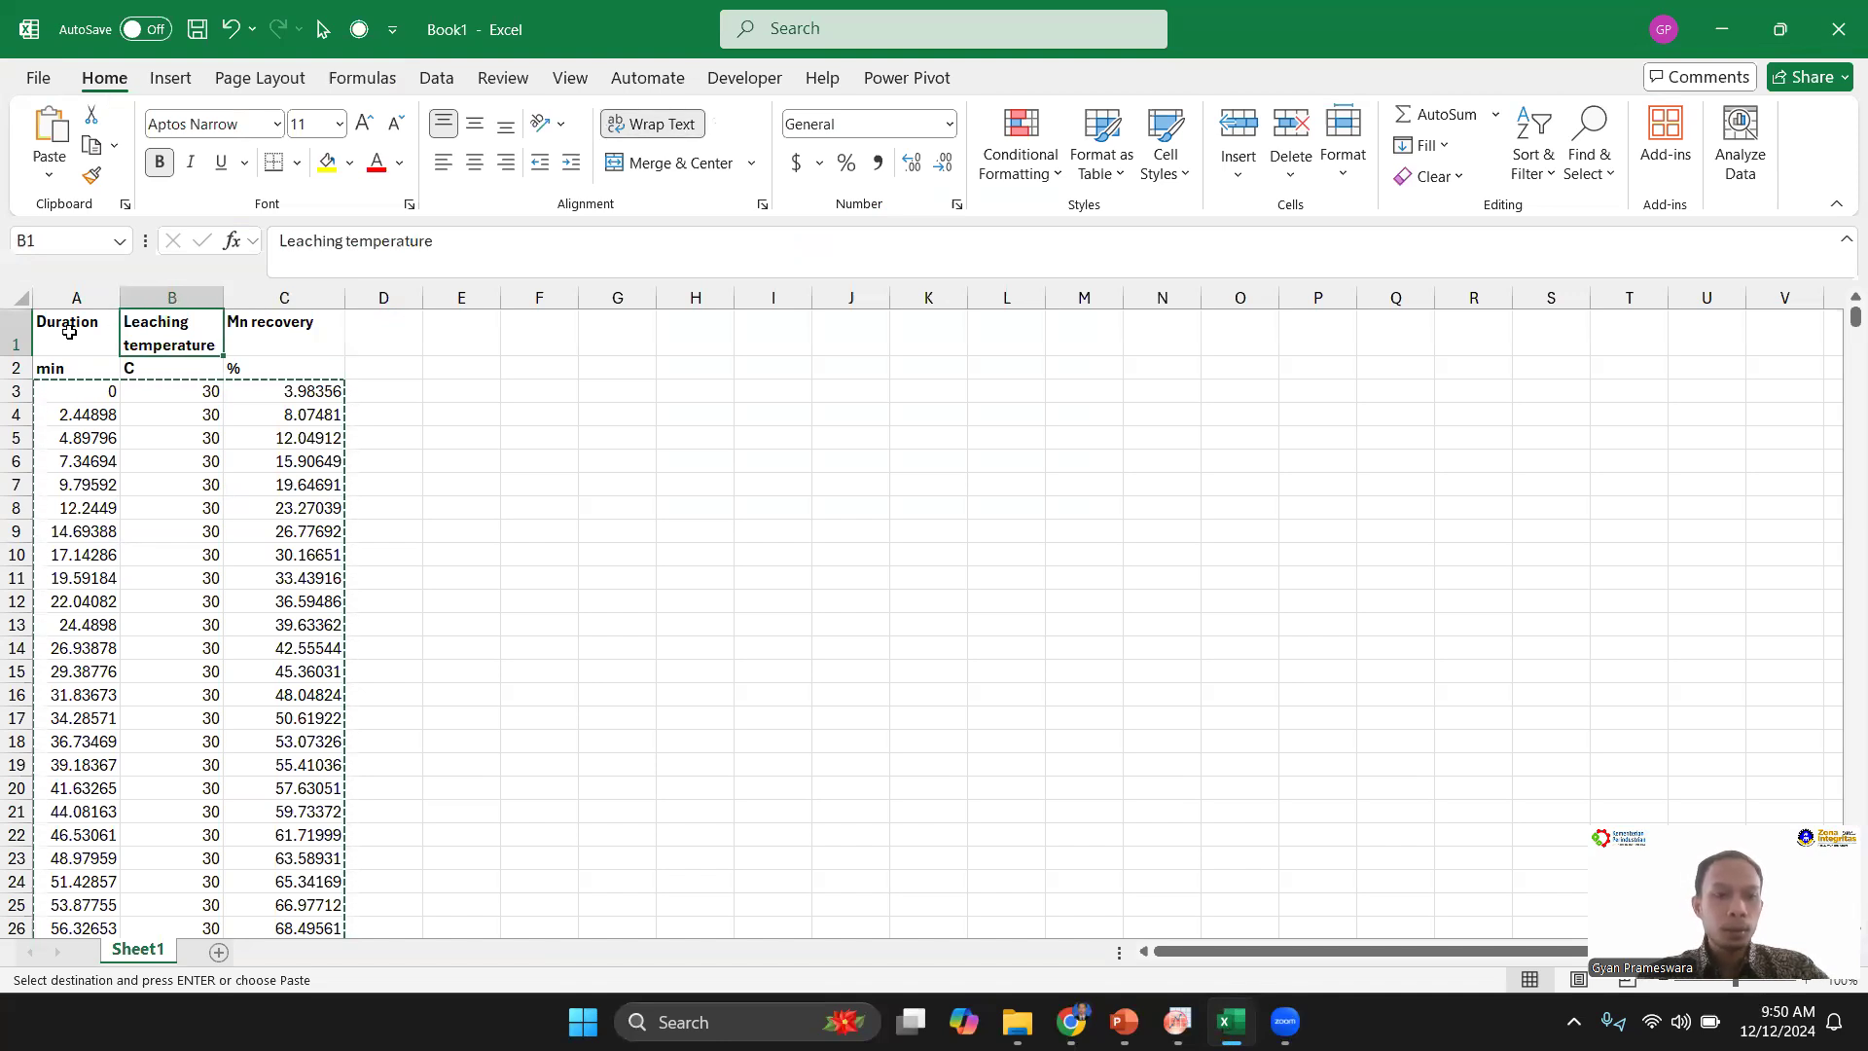
pyautogui.hotkey('shift', 'Left')
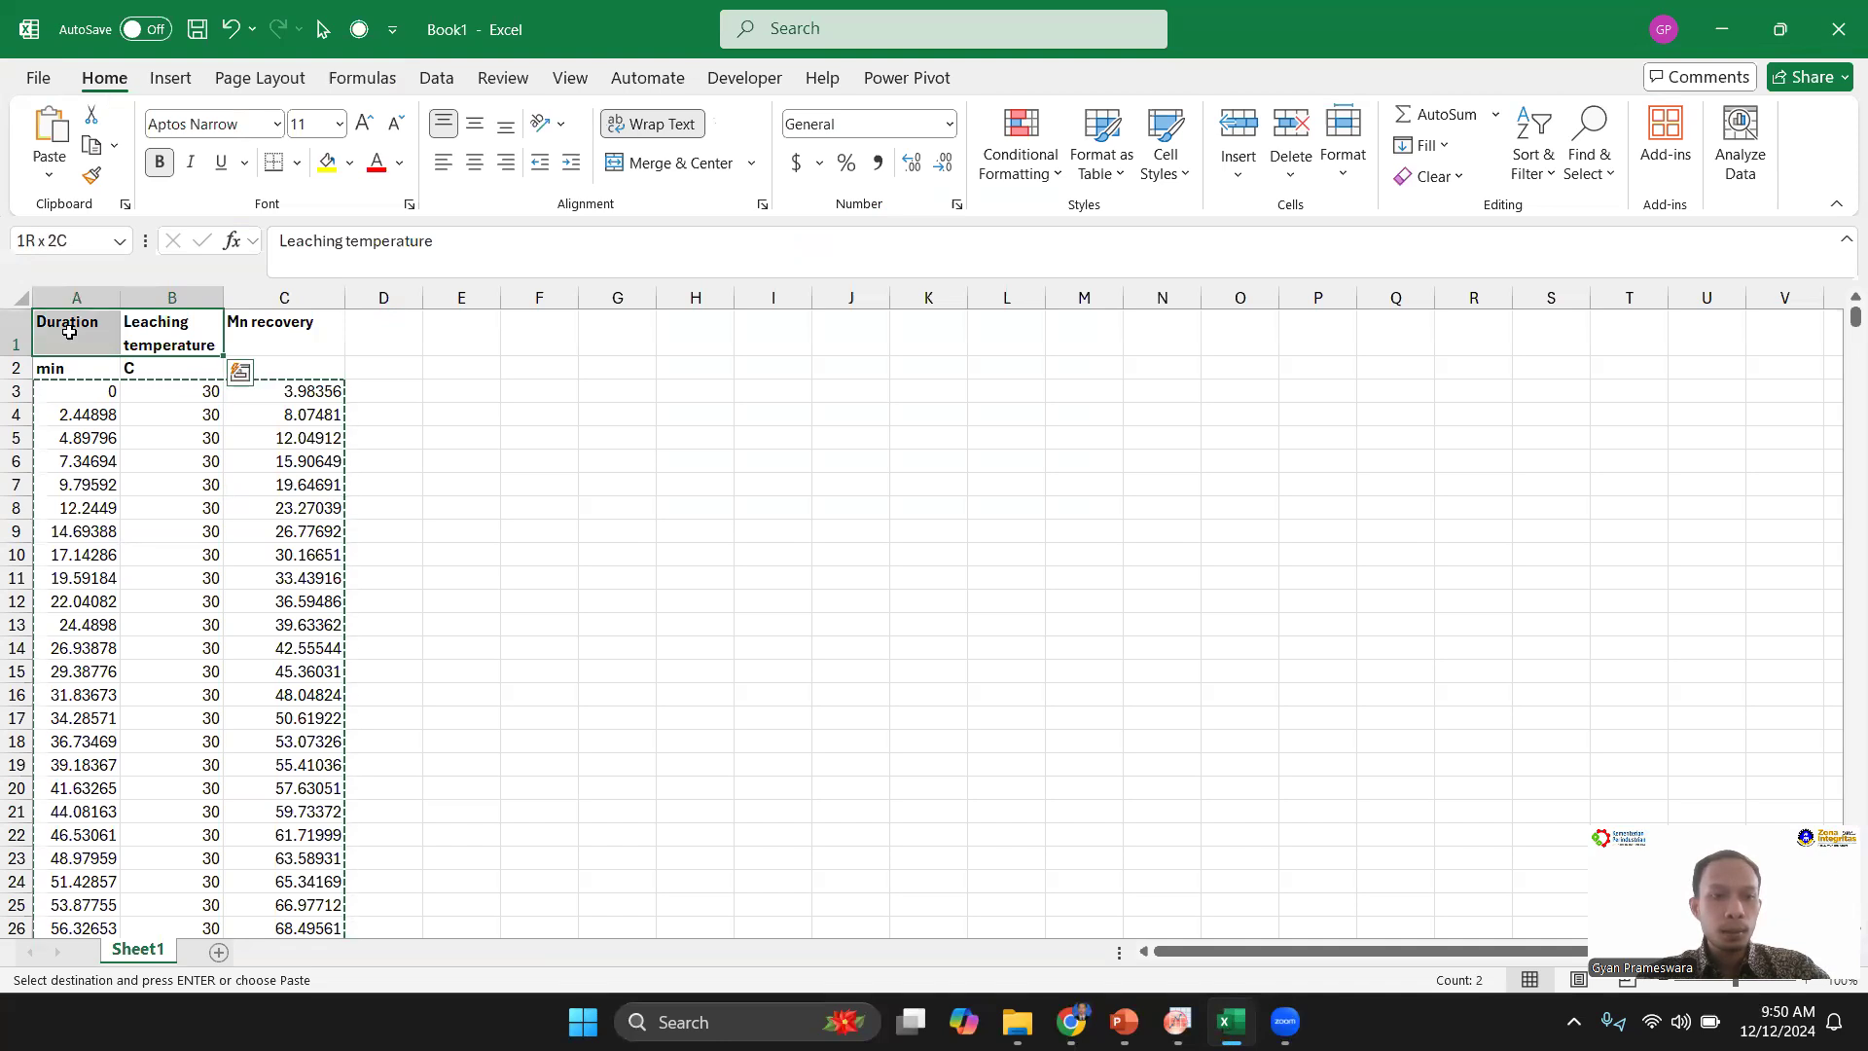
pyautogui.press('Right')
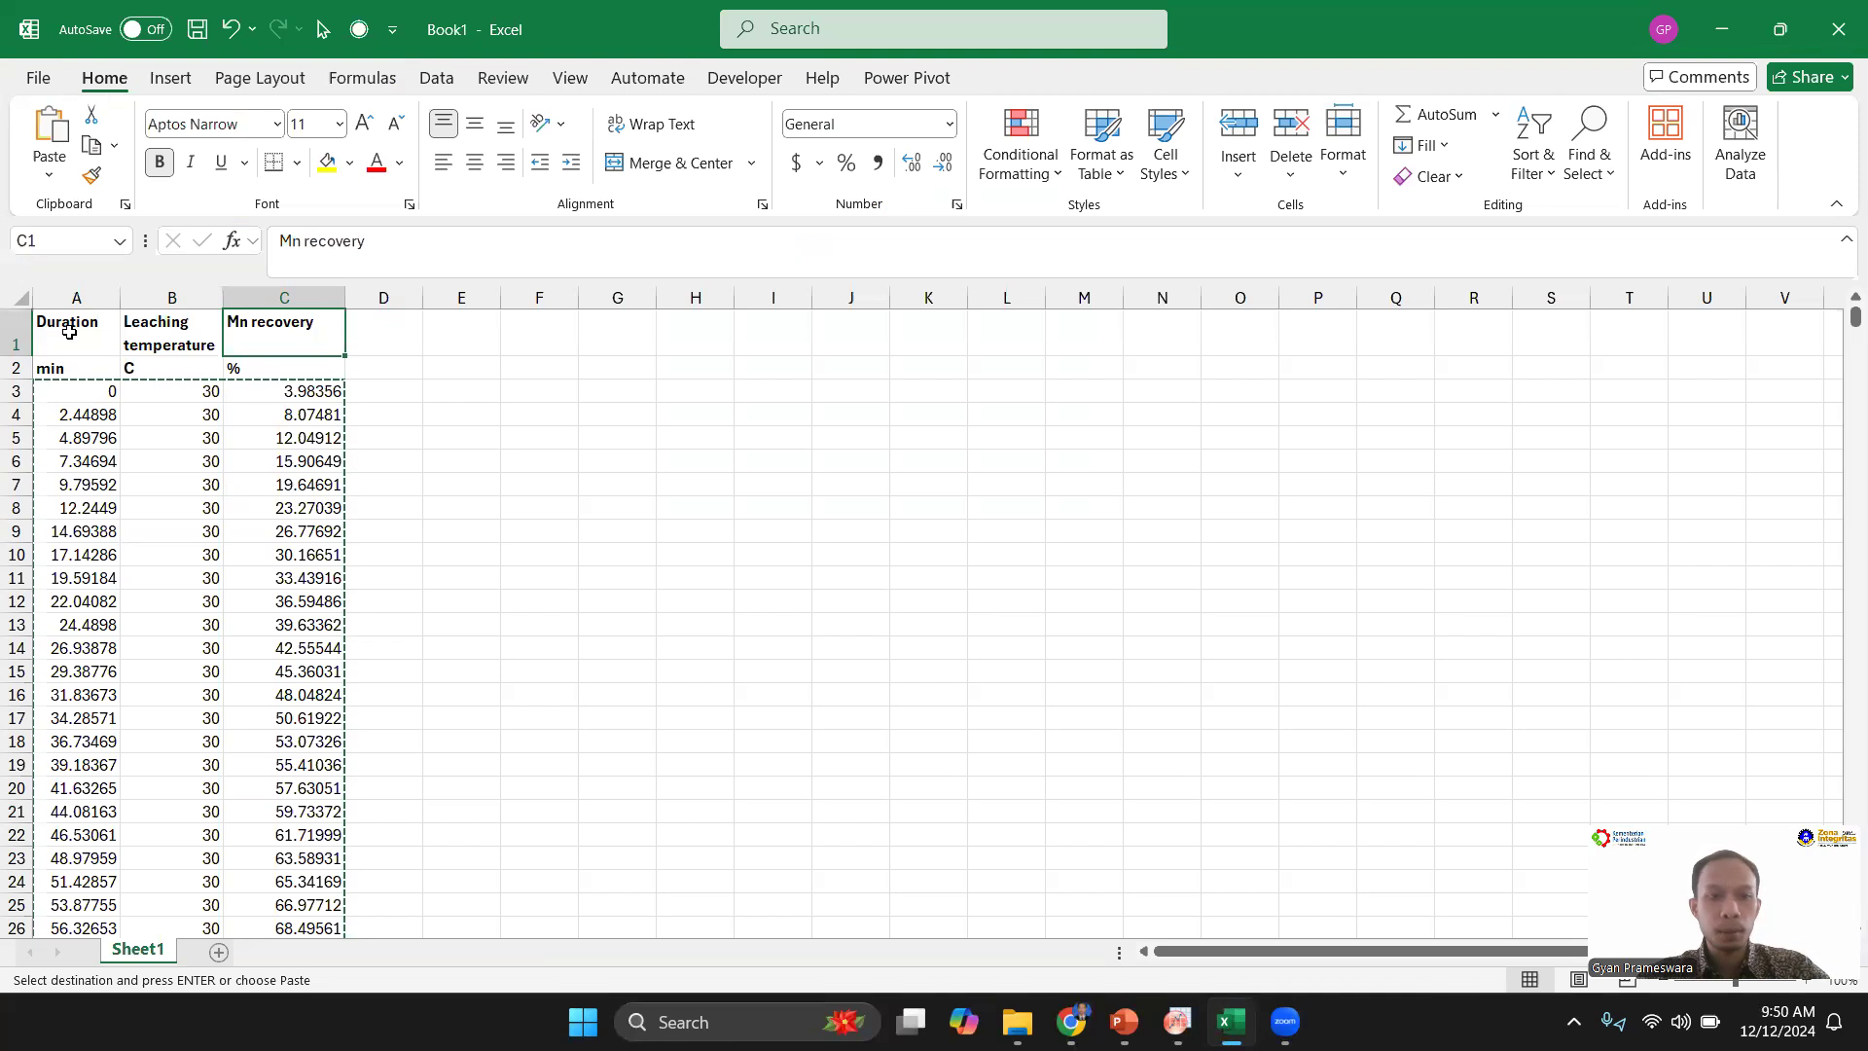
pyautogui.click(88, 386)
pyautogui.hotkey('shift', 'Right')
pyautogui.hotkey('shift', 'Right')
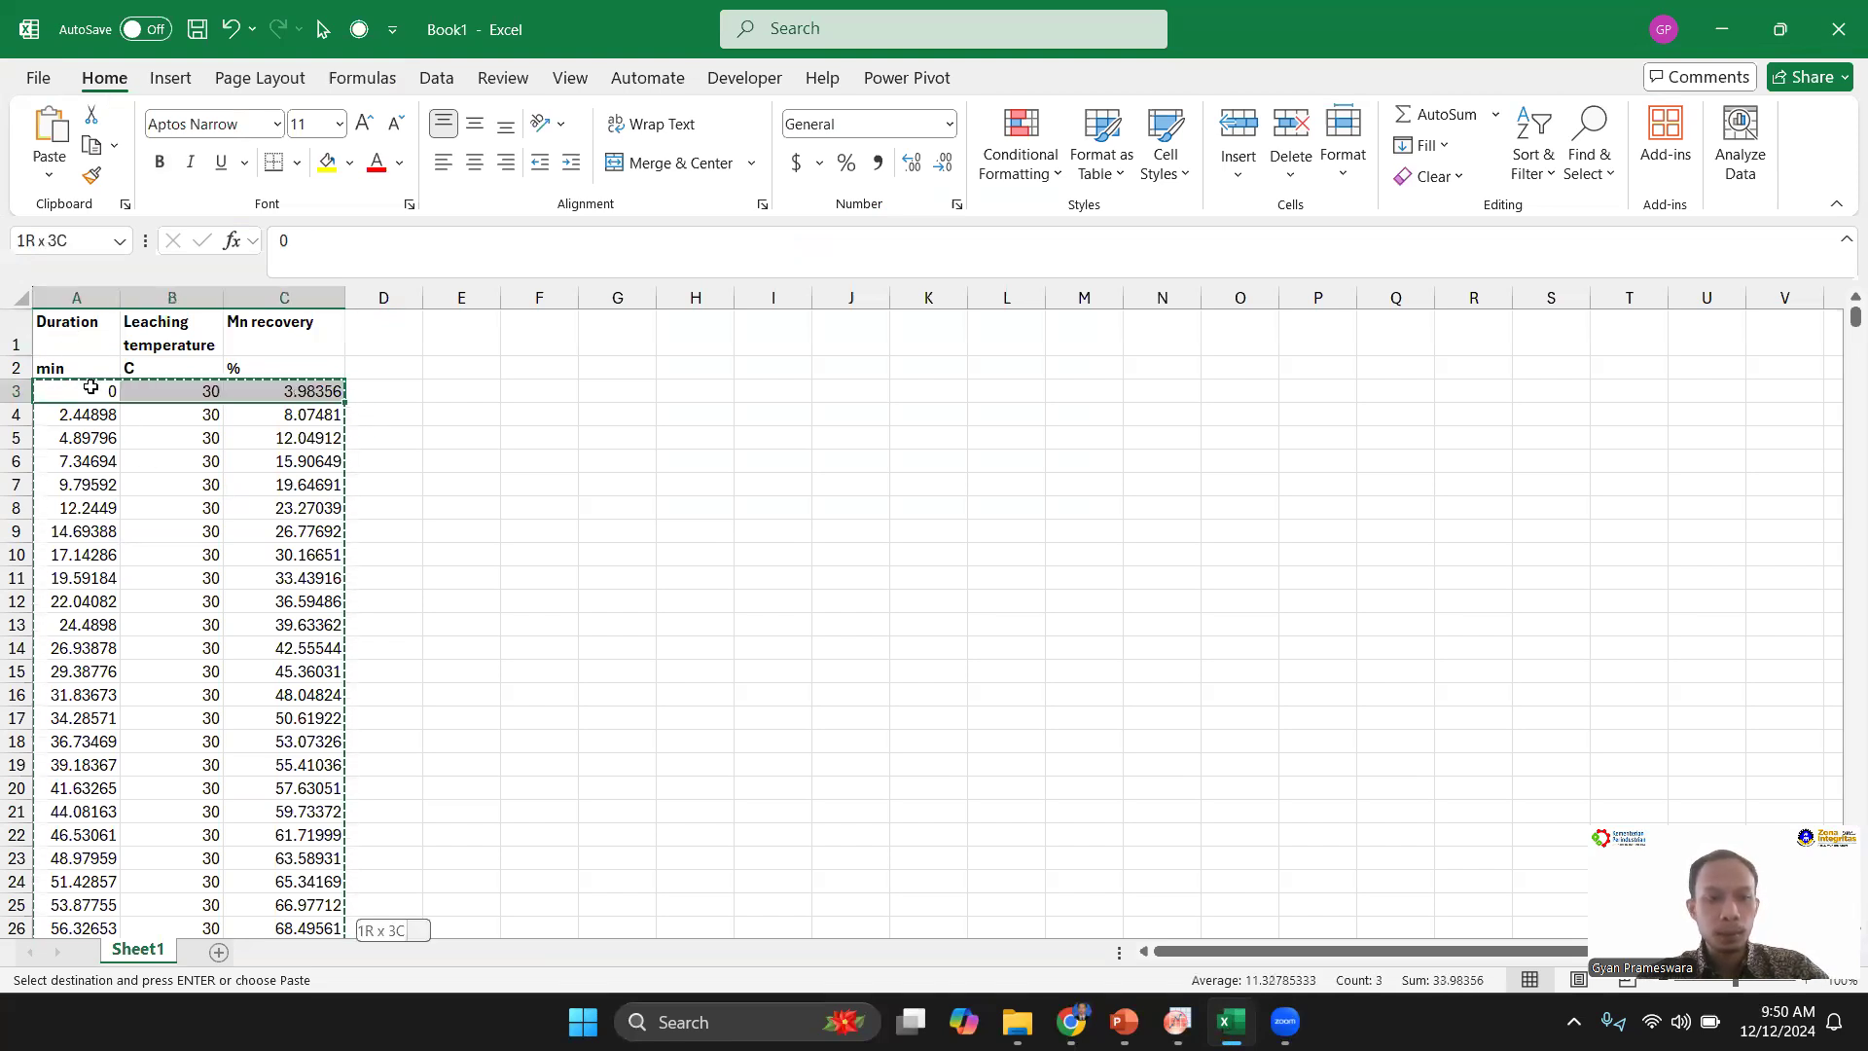
pyautogui.hotkey('ctrl', 'shift', 'Down')
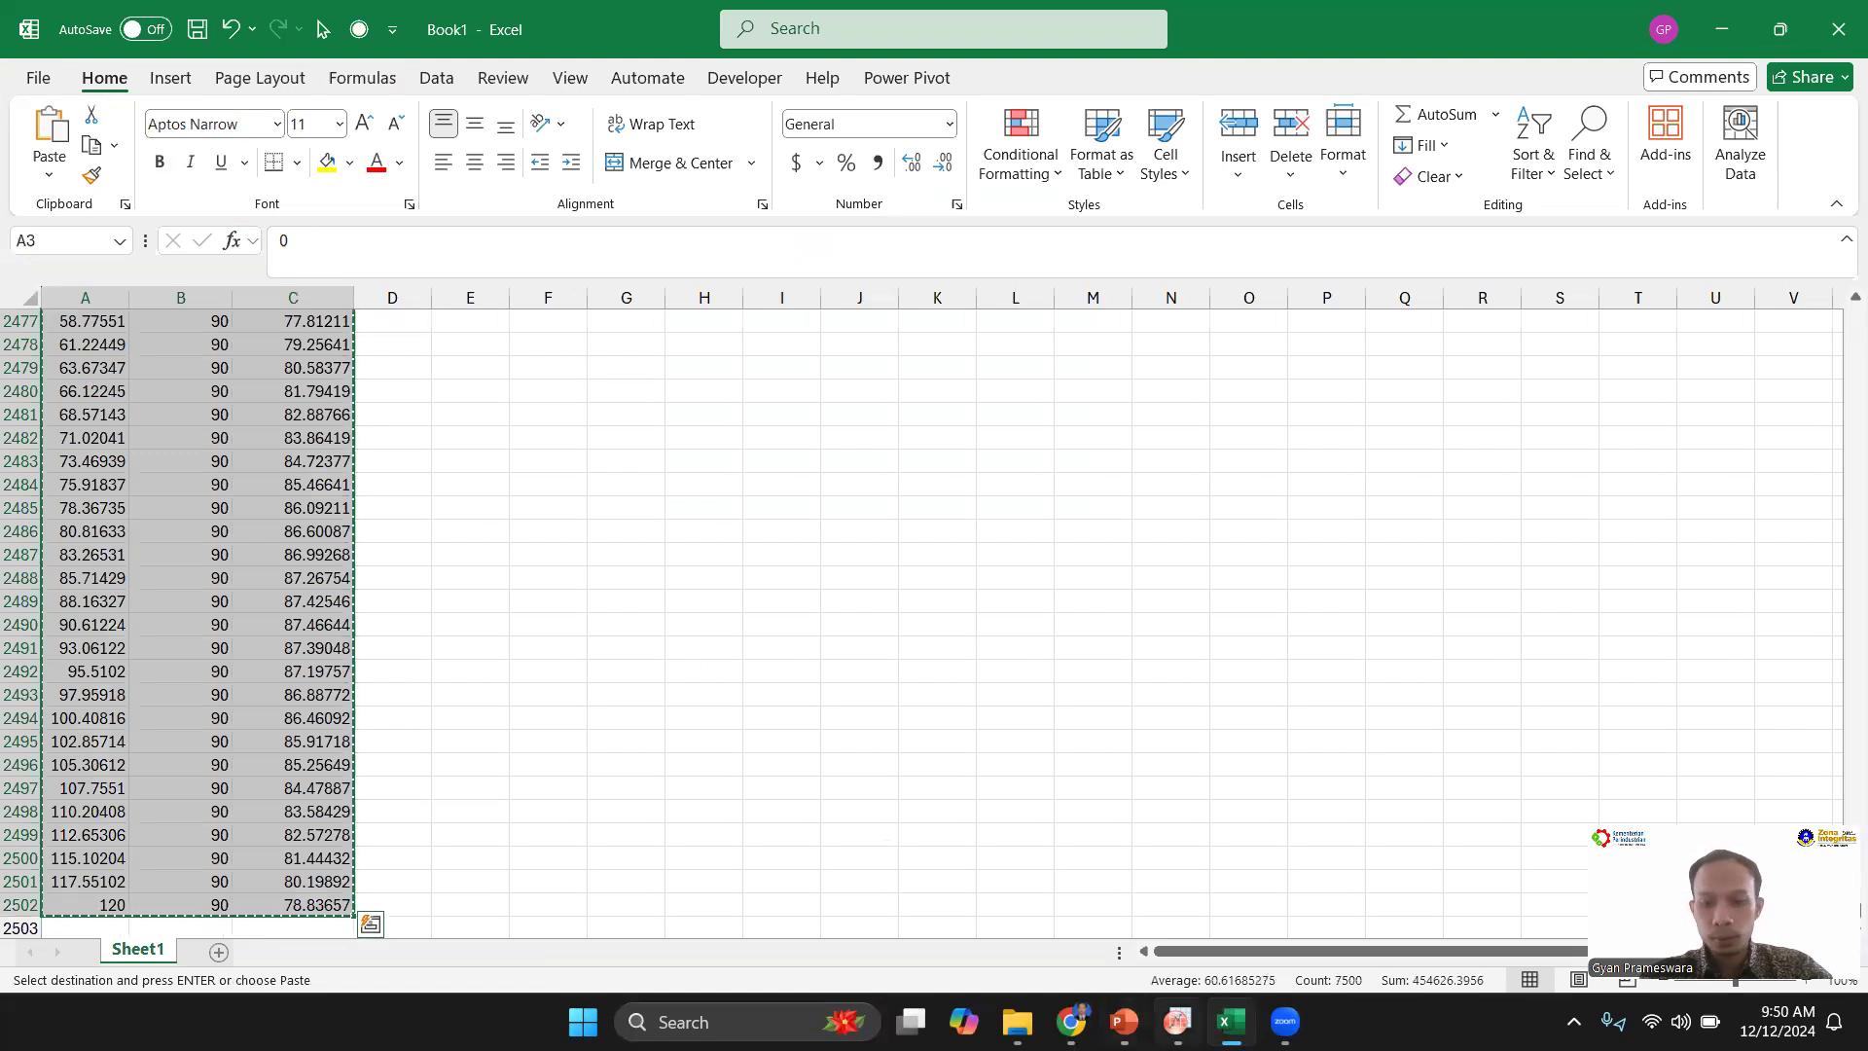
# Step: Switch to OriginPro and give worksheet column A the long name "Durasi" and the units "menit"
pyautogui.click(1177, 1021)
pyautogui.click(407, 312)
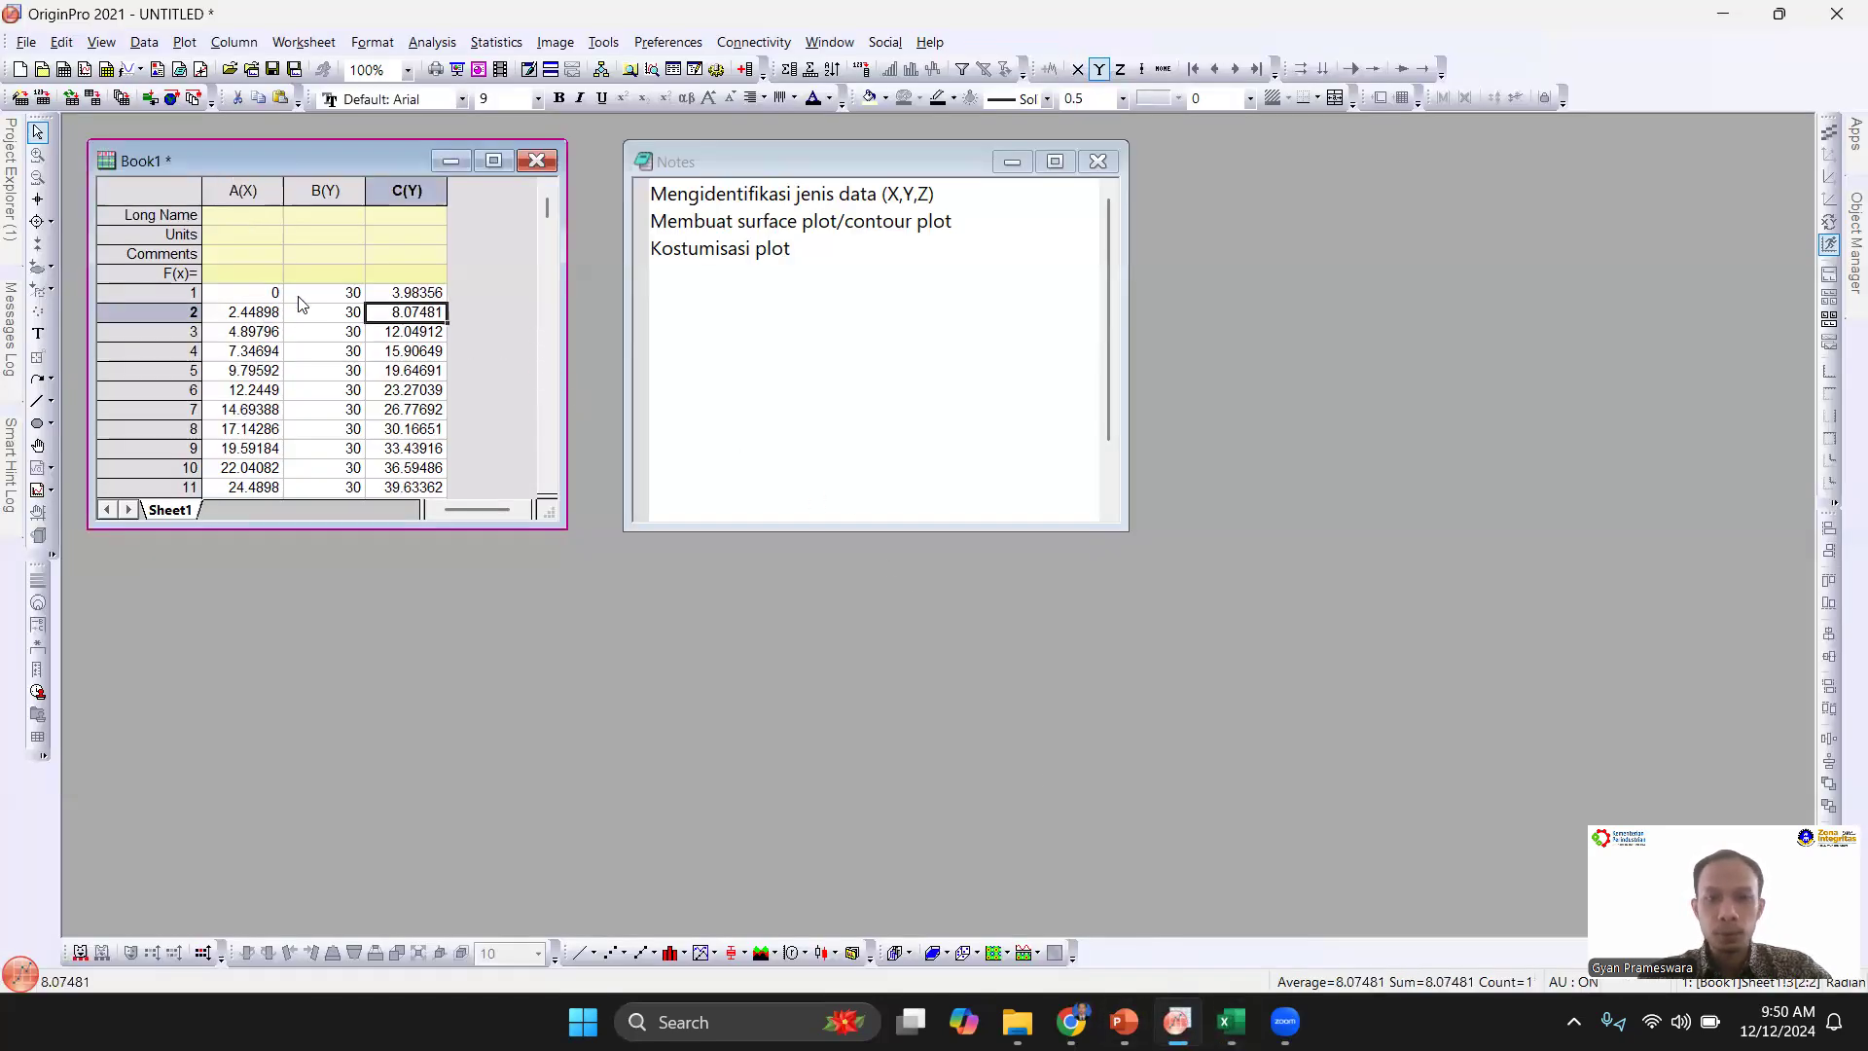
pyautogui.click(243, 215)
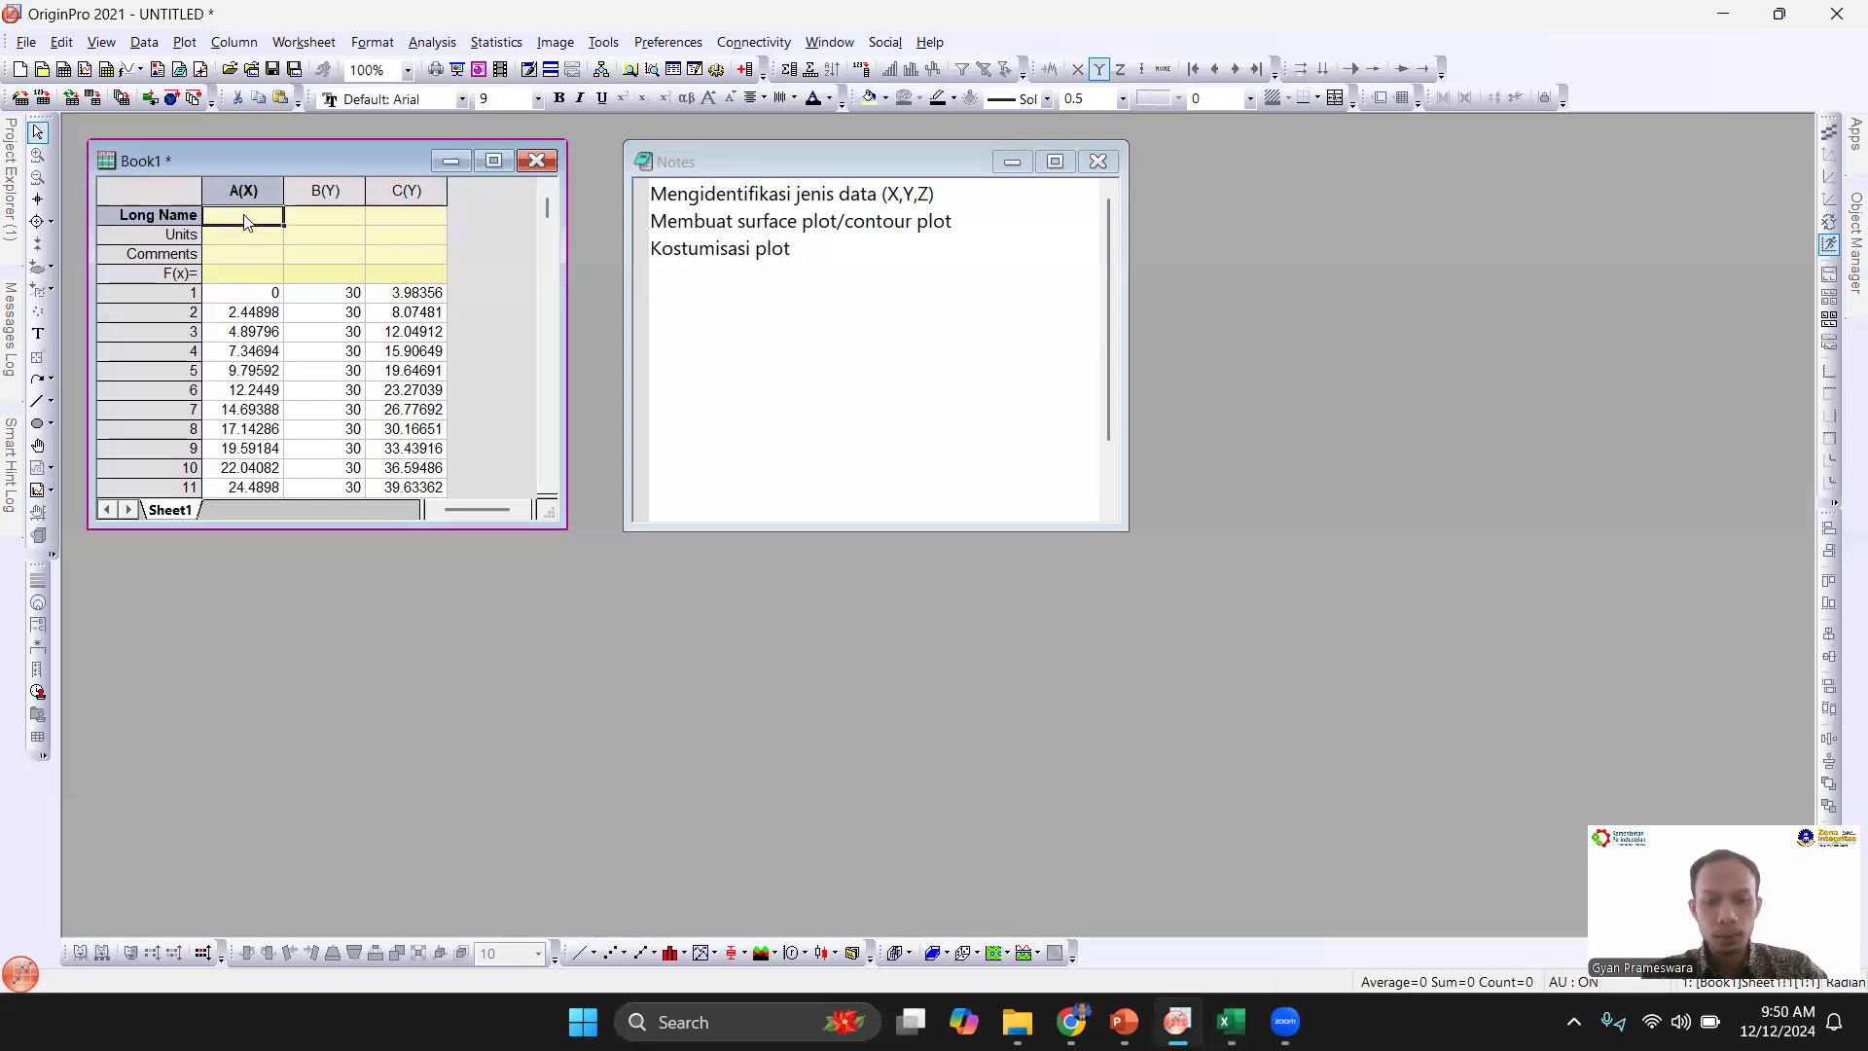
pyautogui.write('Durasi')
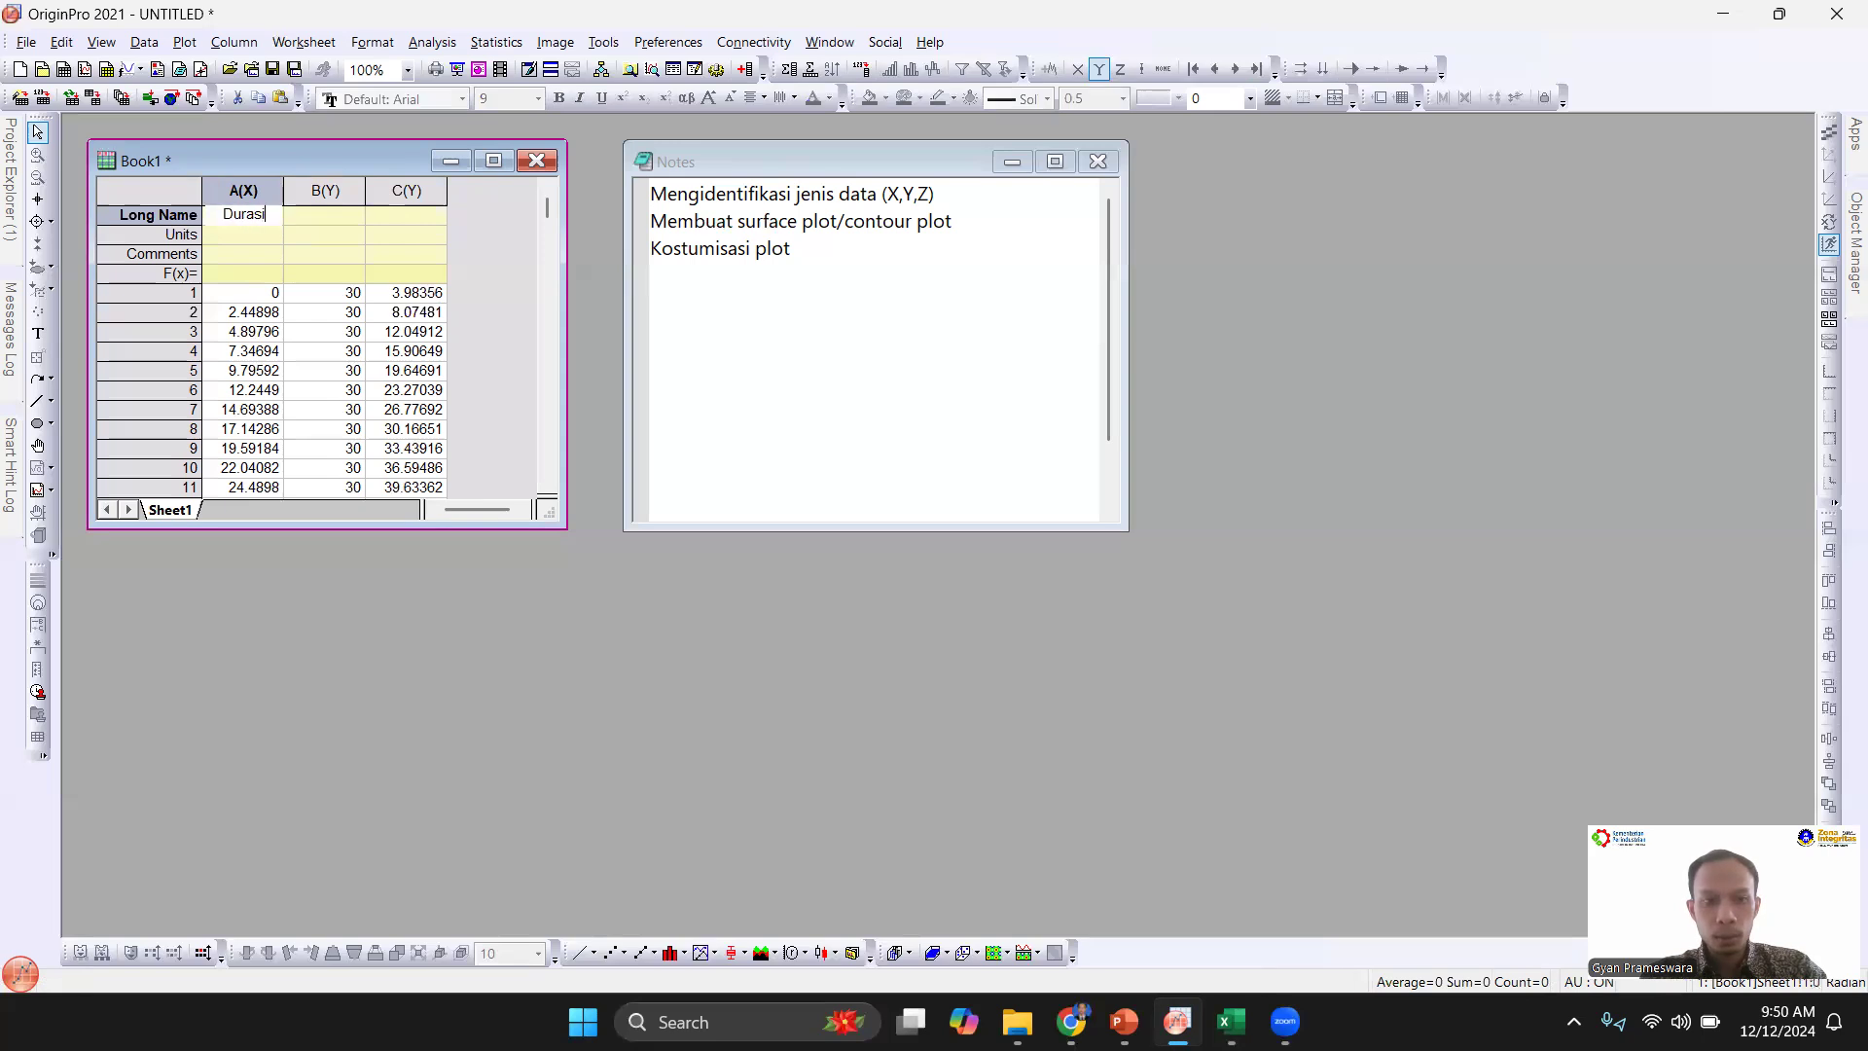
pyautogui.press('Return')
pyautogui.write('menit')
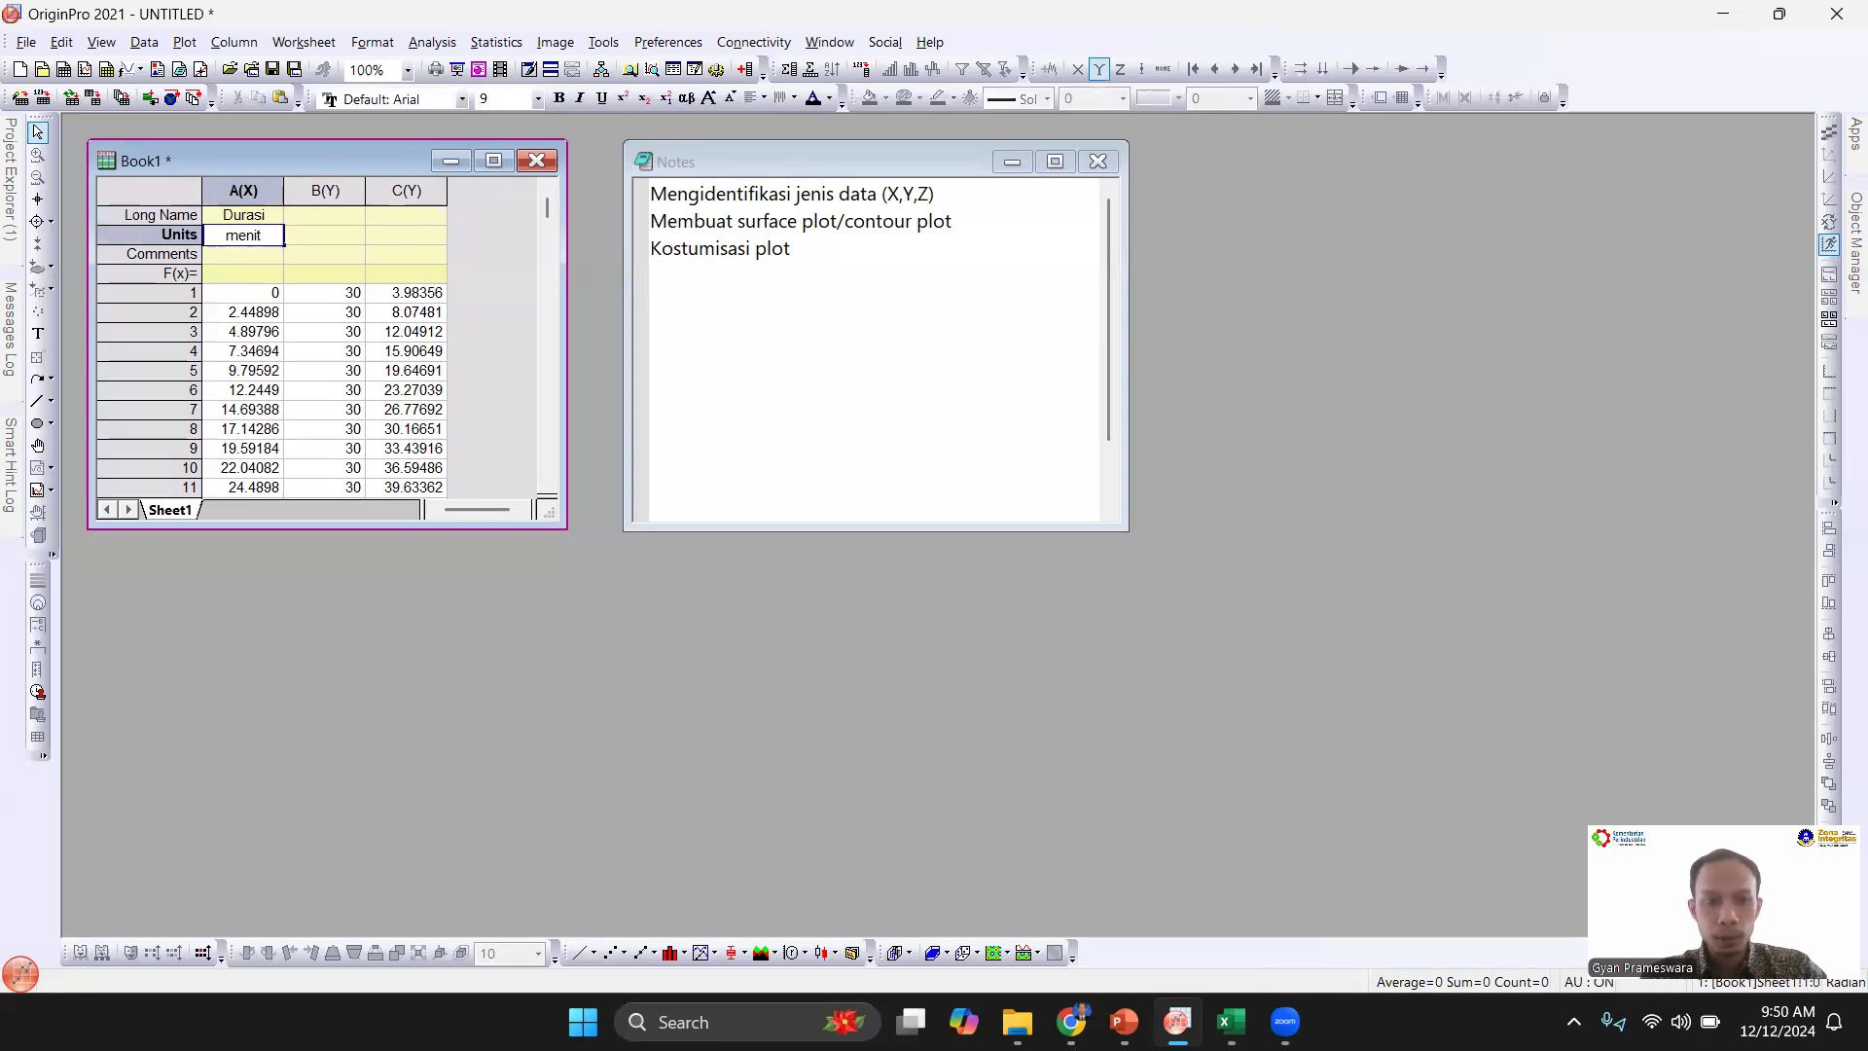
# Step: Give column B the long name "Suhu" and the units "°C", inserting the degree sign from the Symbol Map
pyautogui.press('Right')
pyautogui.press('Up')
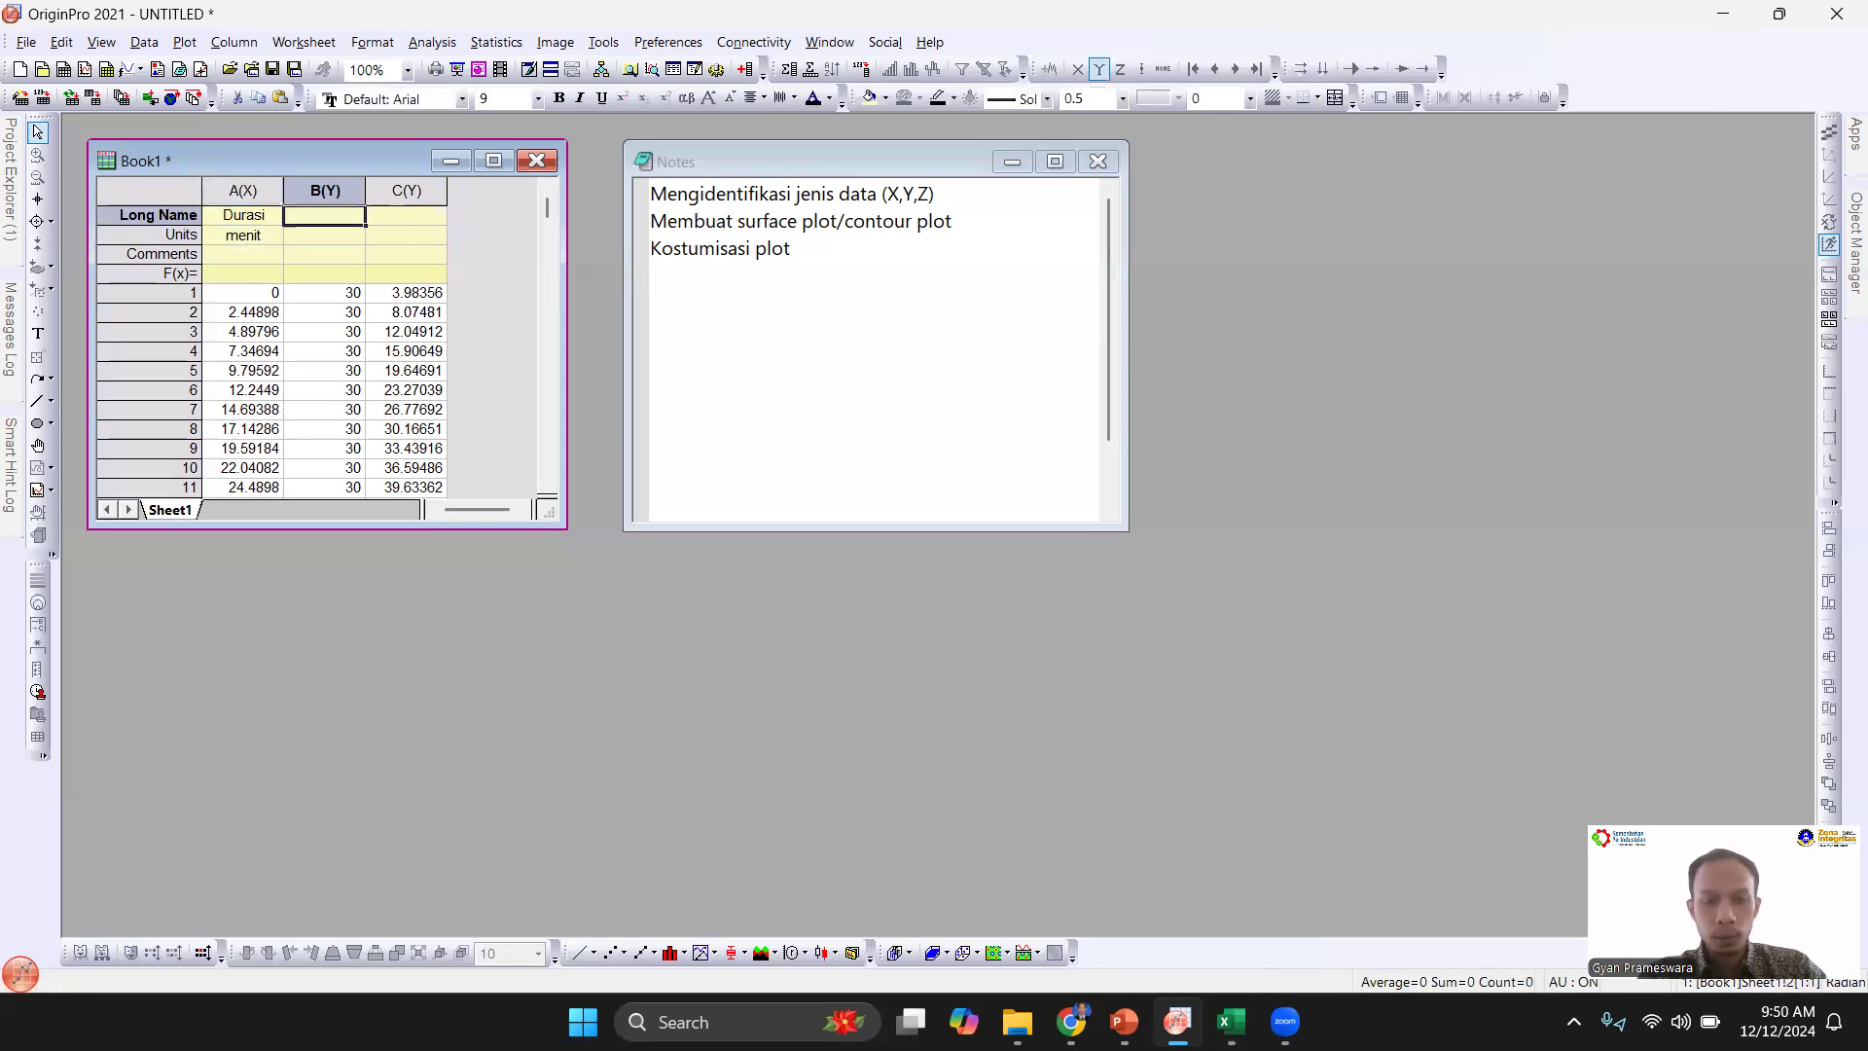
pyautogui.write('Suhu')
pyautogui.press('Return')
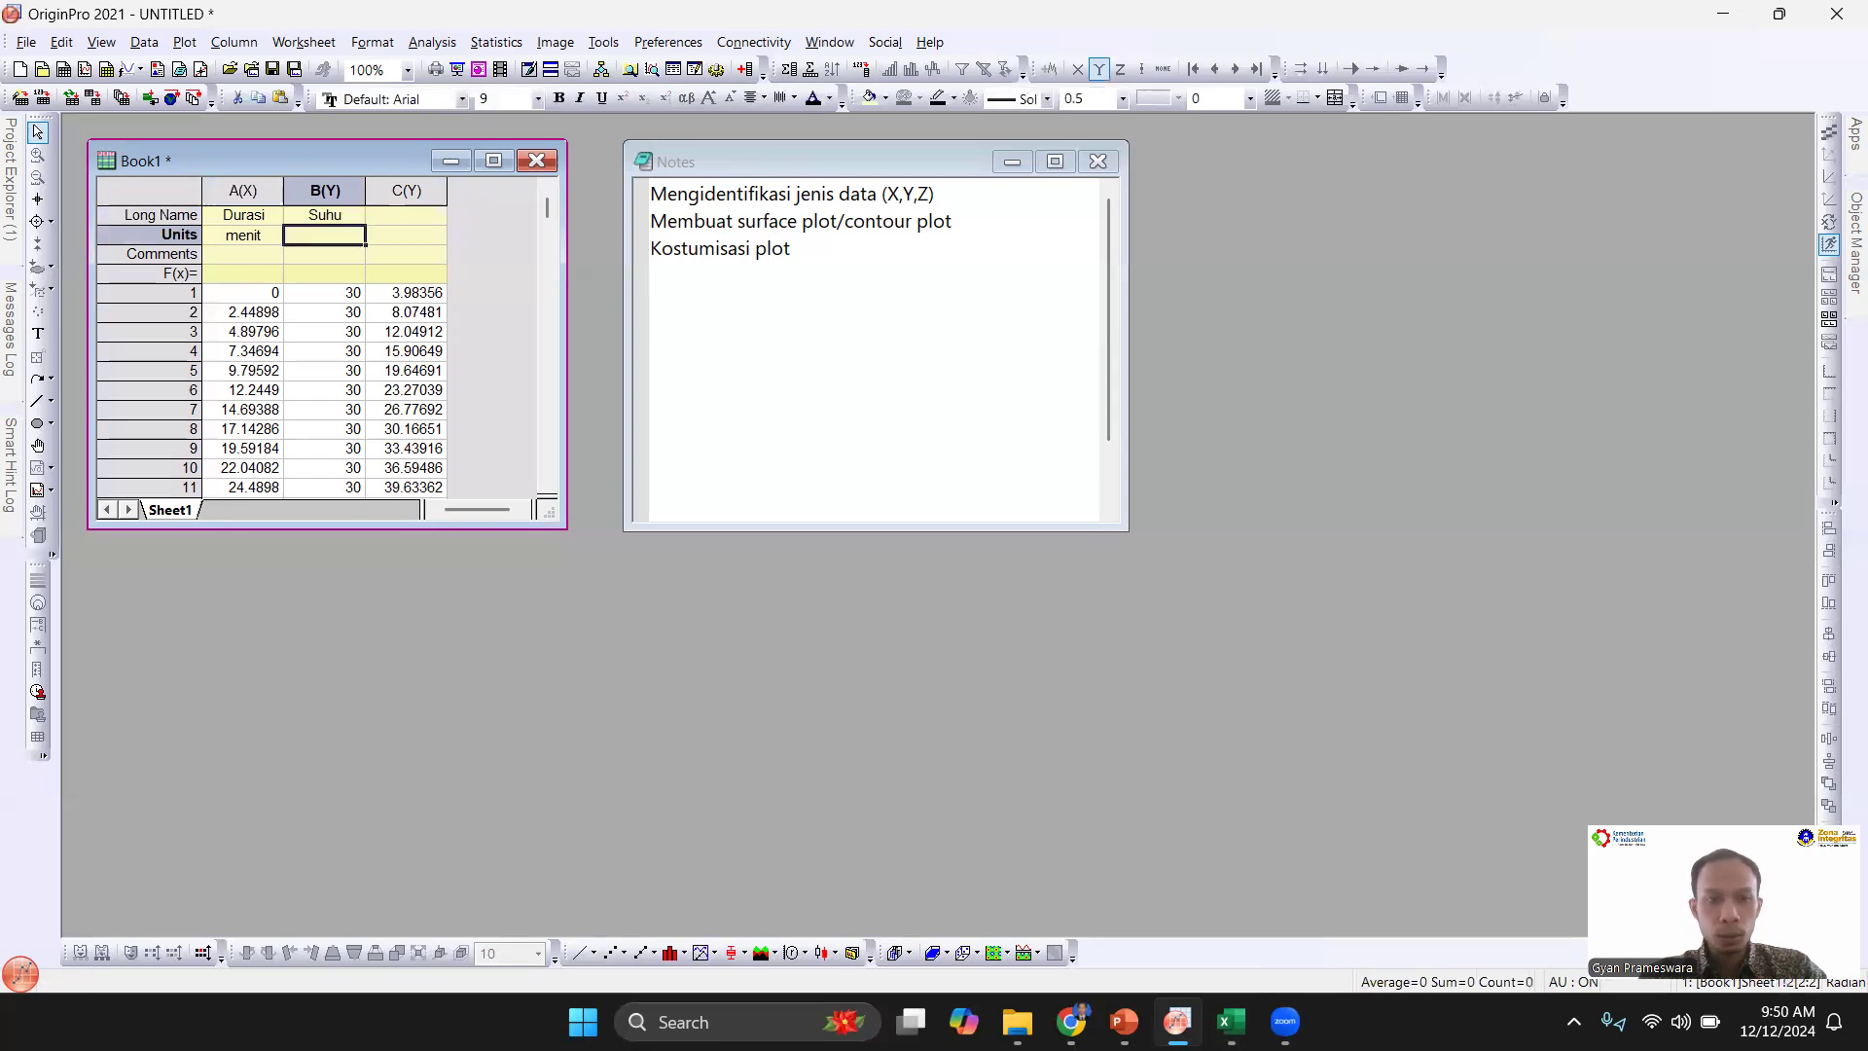
pyautogui.doubleClick(333, 244)
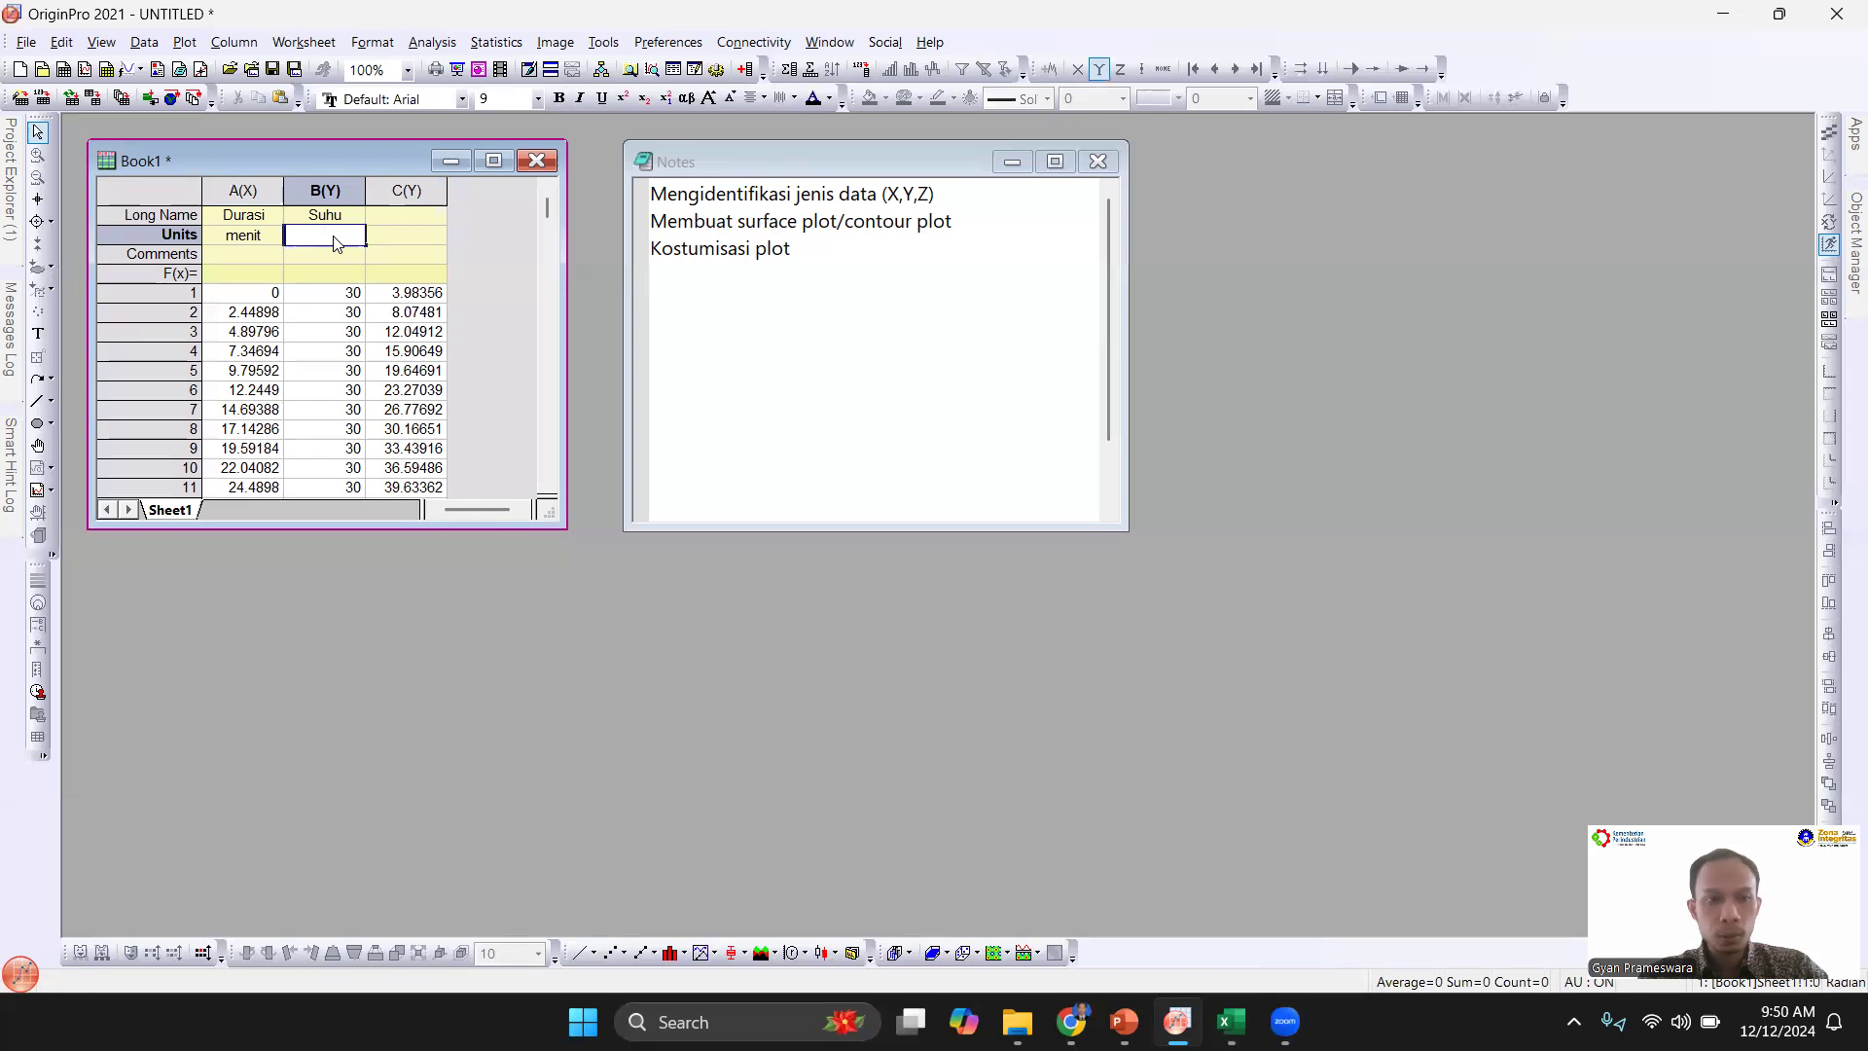
pyautogui.hotkey('ctrl', 'm')
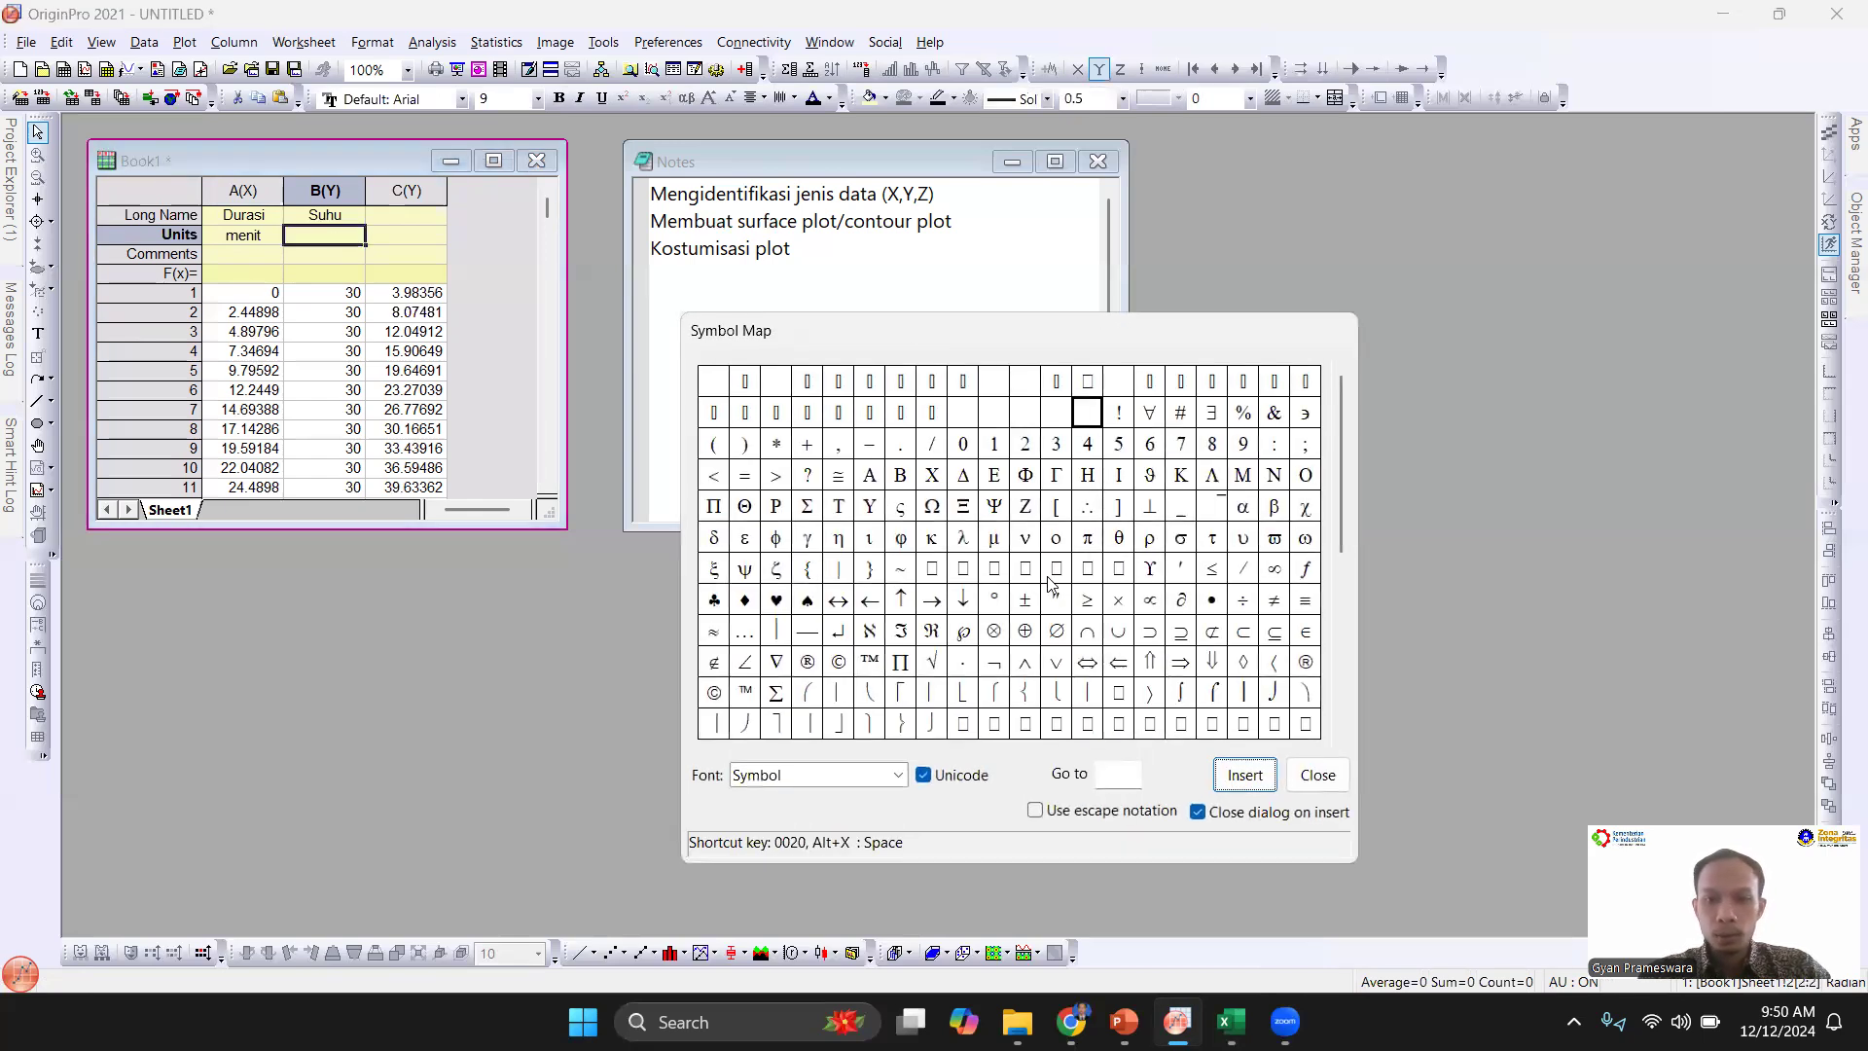
pyautogui.click(1004, 598)
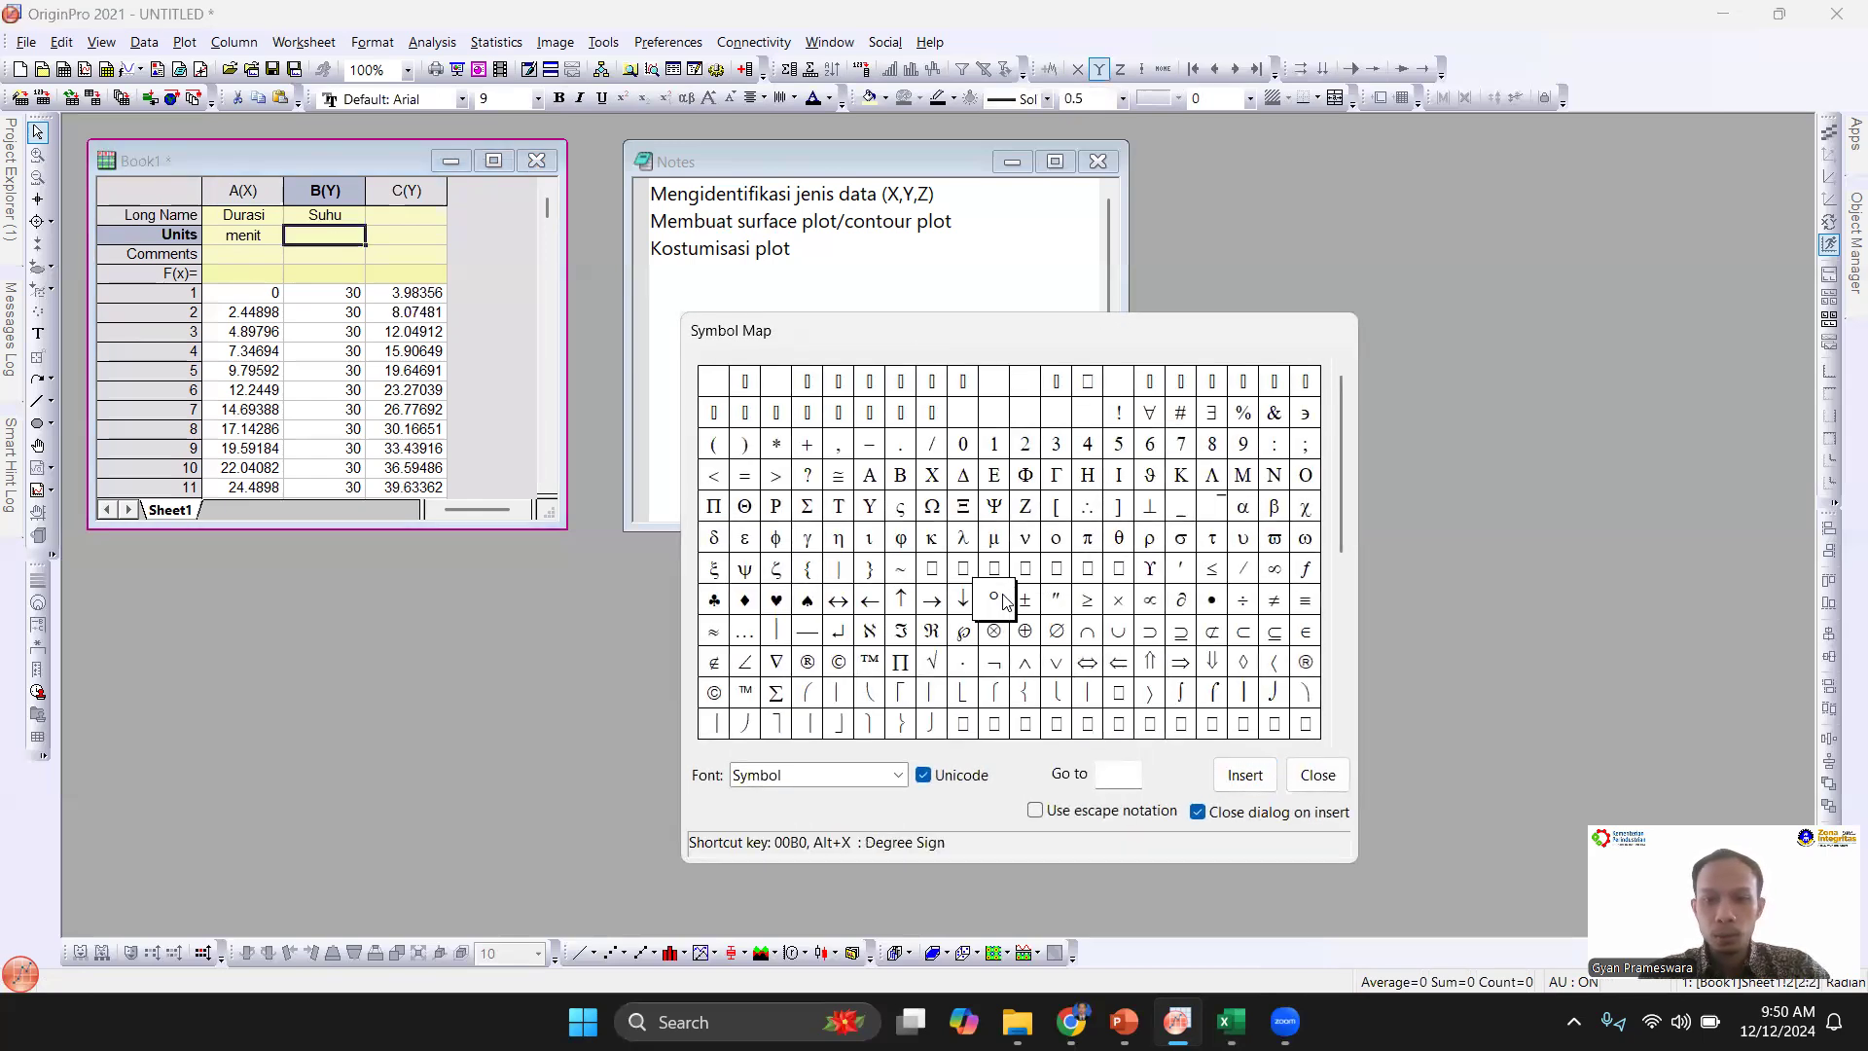
pyautogui.click(1245, 775)
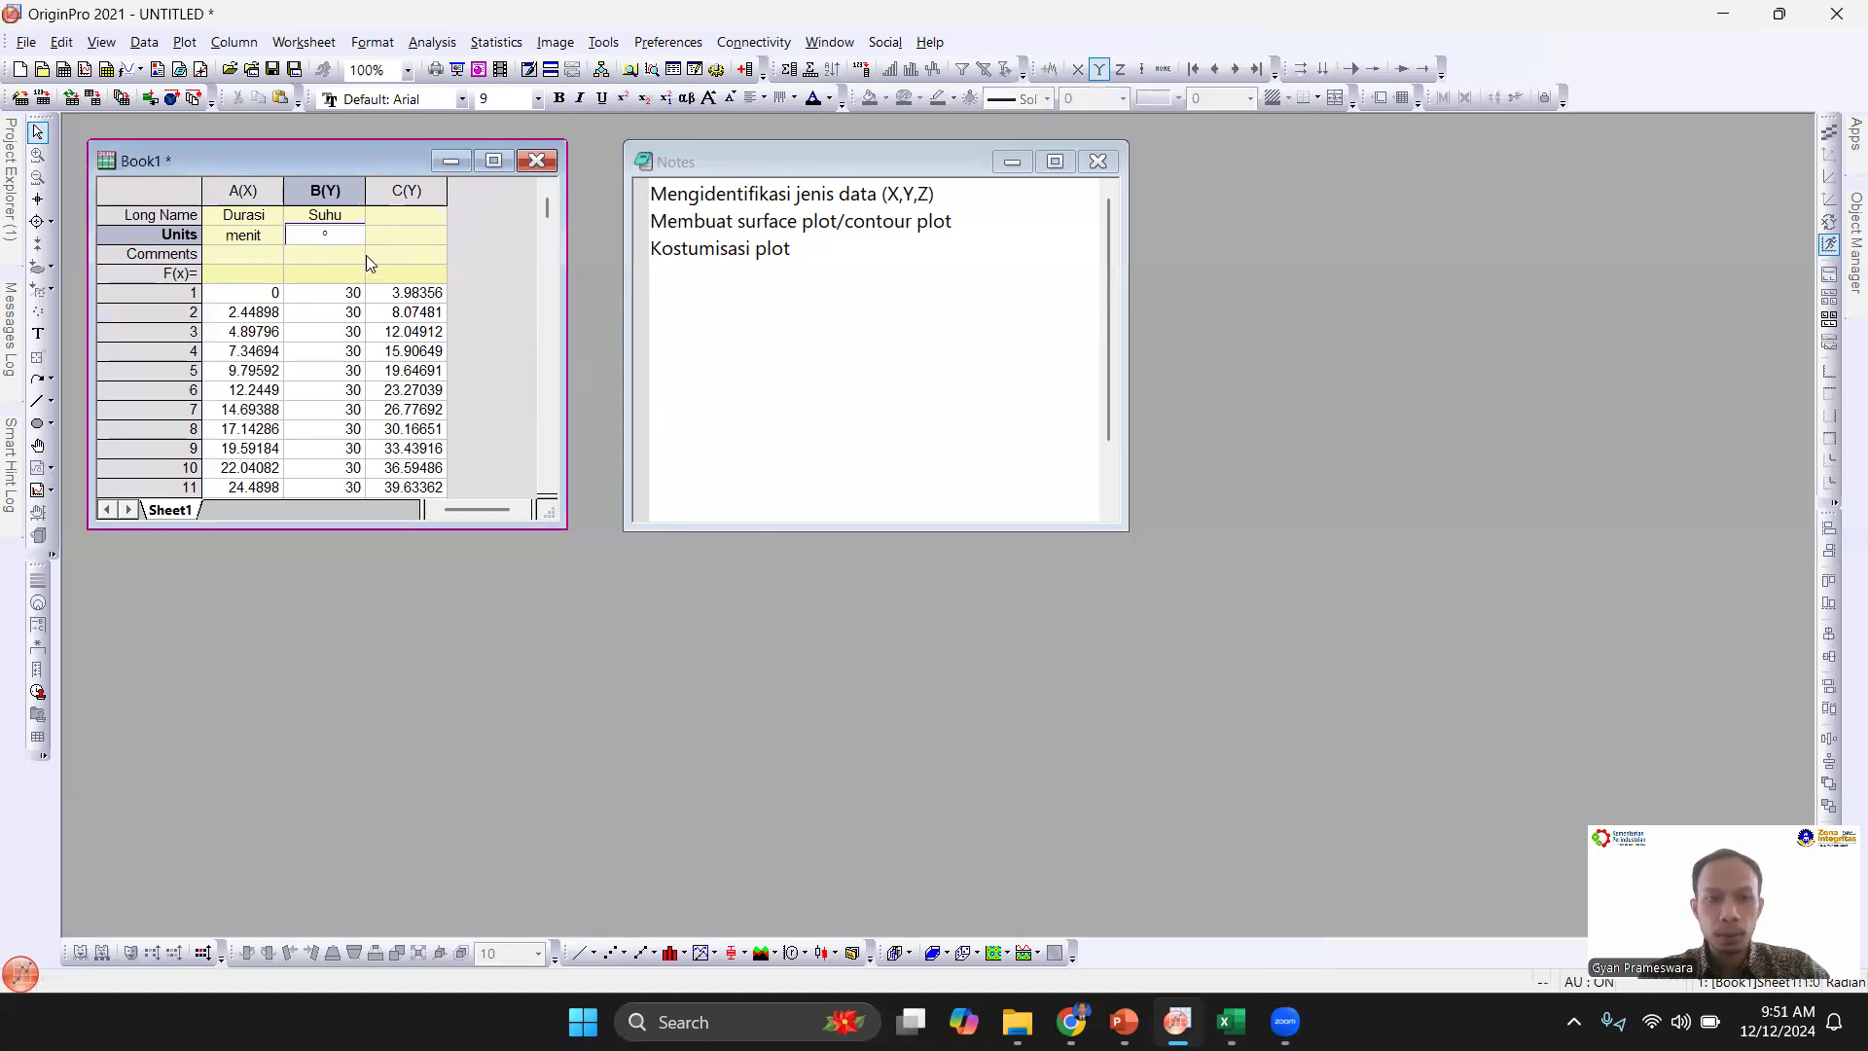
pyautogui.write('C')
# Step: Give column C the long name "Rekoveri Mn" and the units "%"
pyautogui.click(423, 220)
pyautogui.write('Rekoveri Mn')
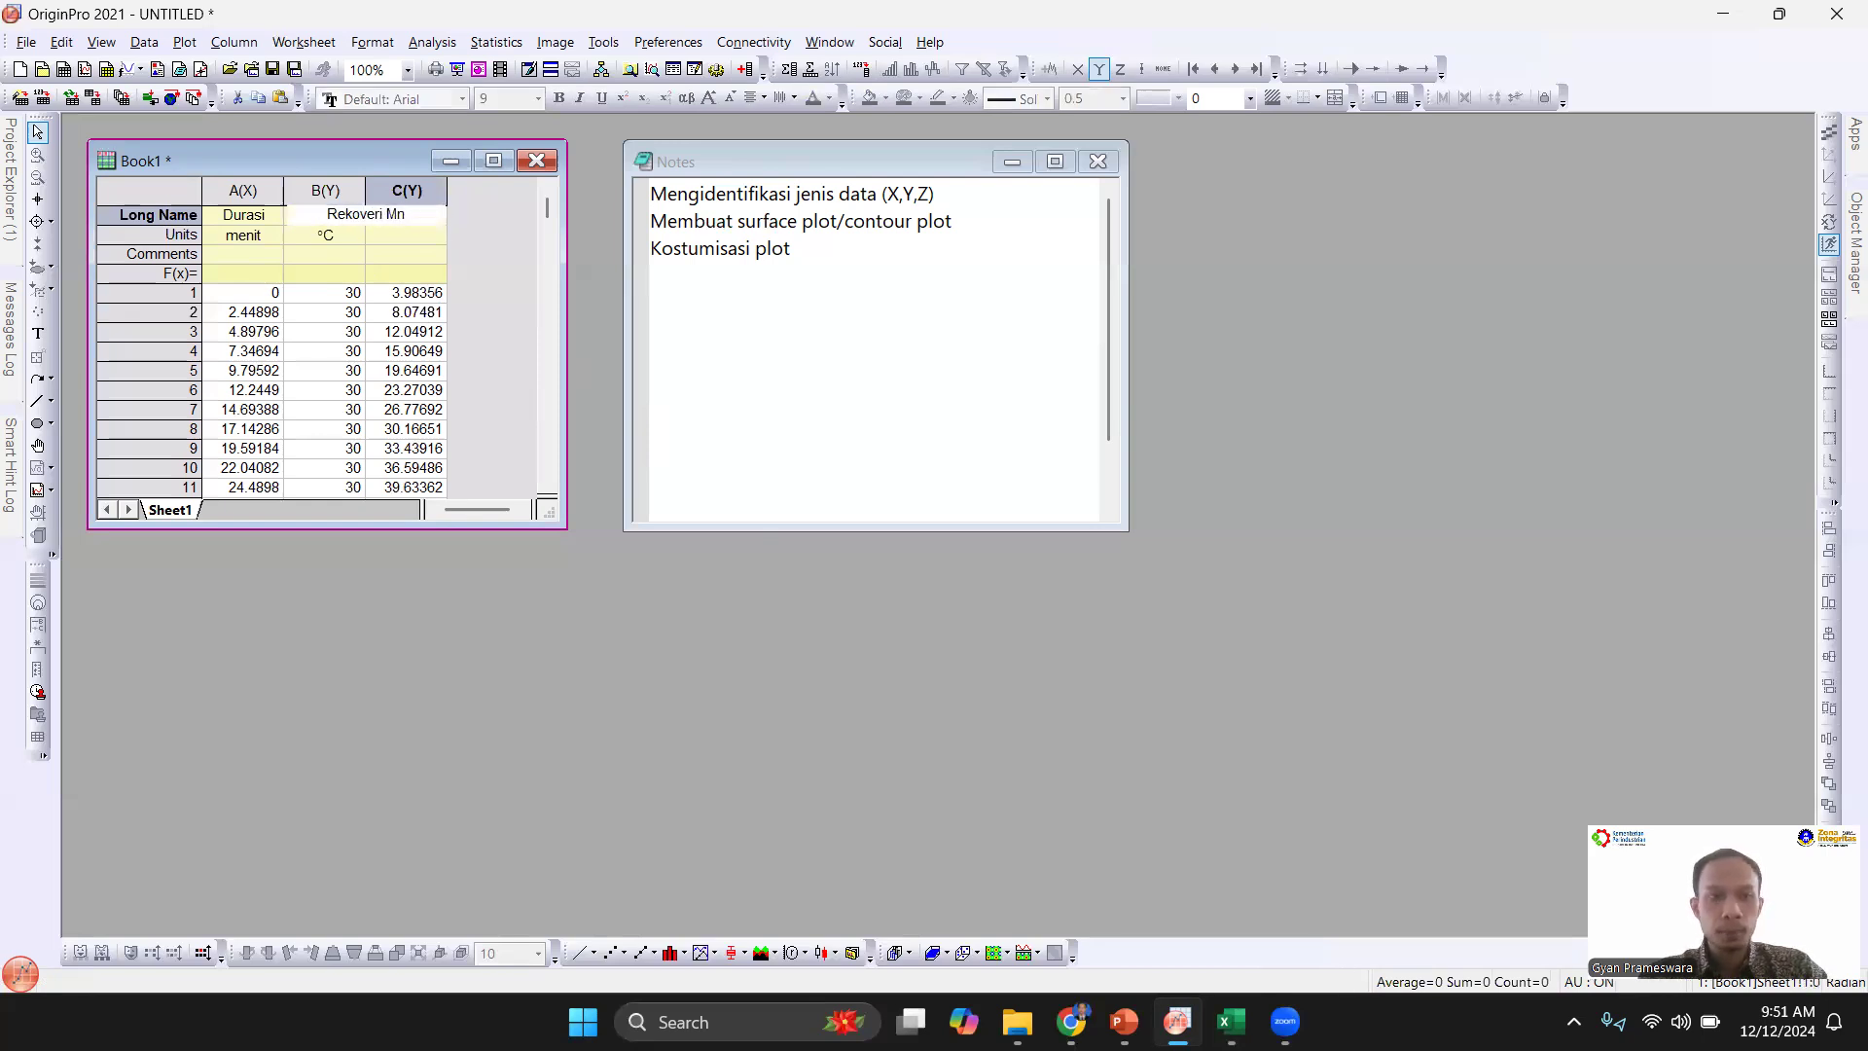
pyautogui.press('Return')
pyautogui.write('%')
# Step: Auto-fit the widths of all worksheet columns to their contents
pyautogui.click(175, 181)
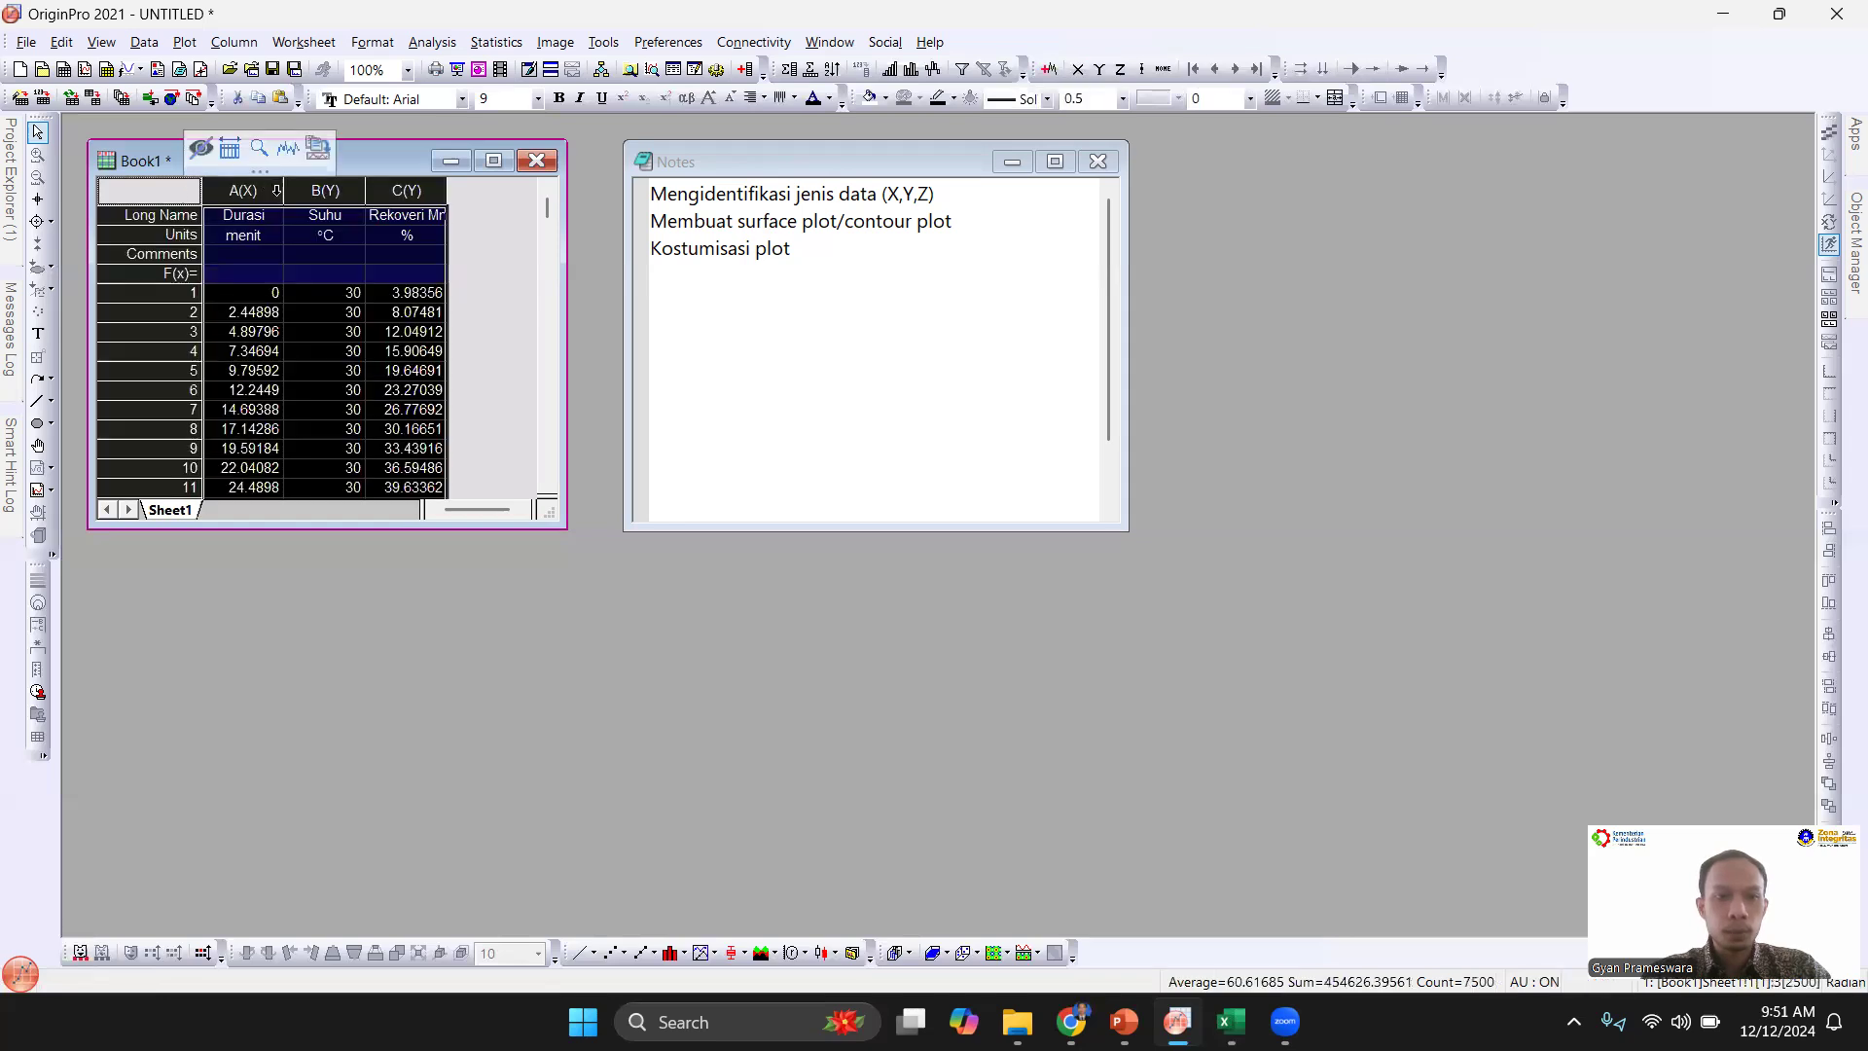
pyautogui.doubleClick(283, 196)
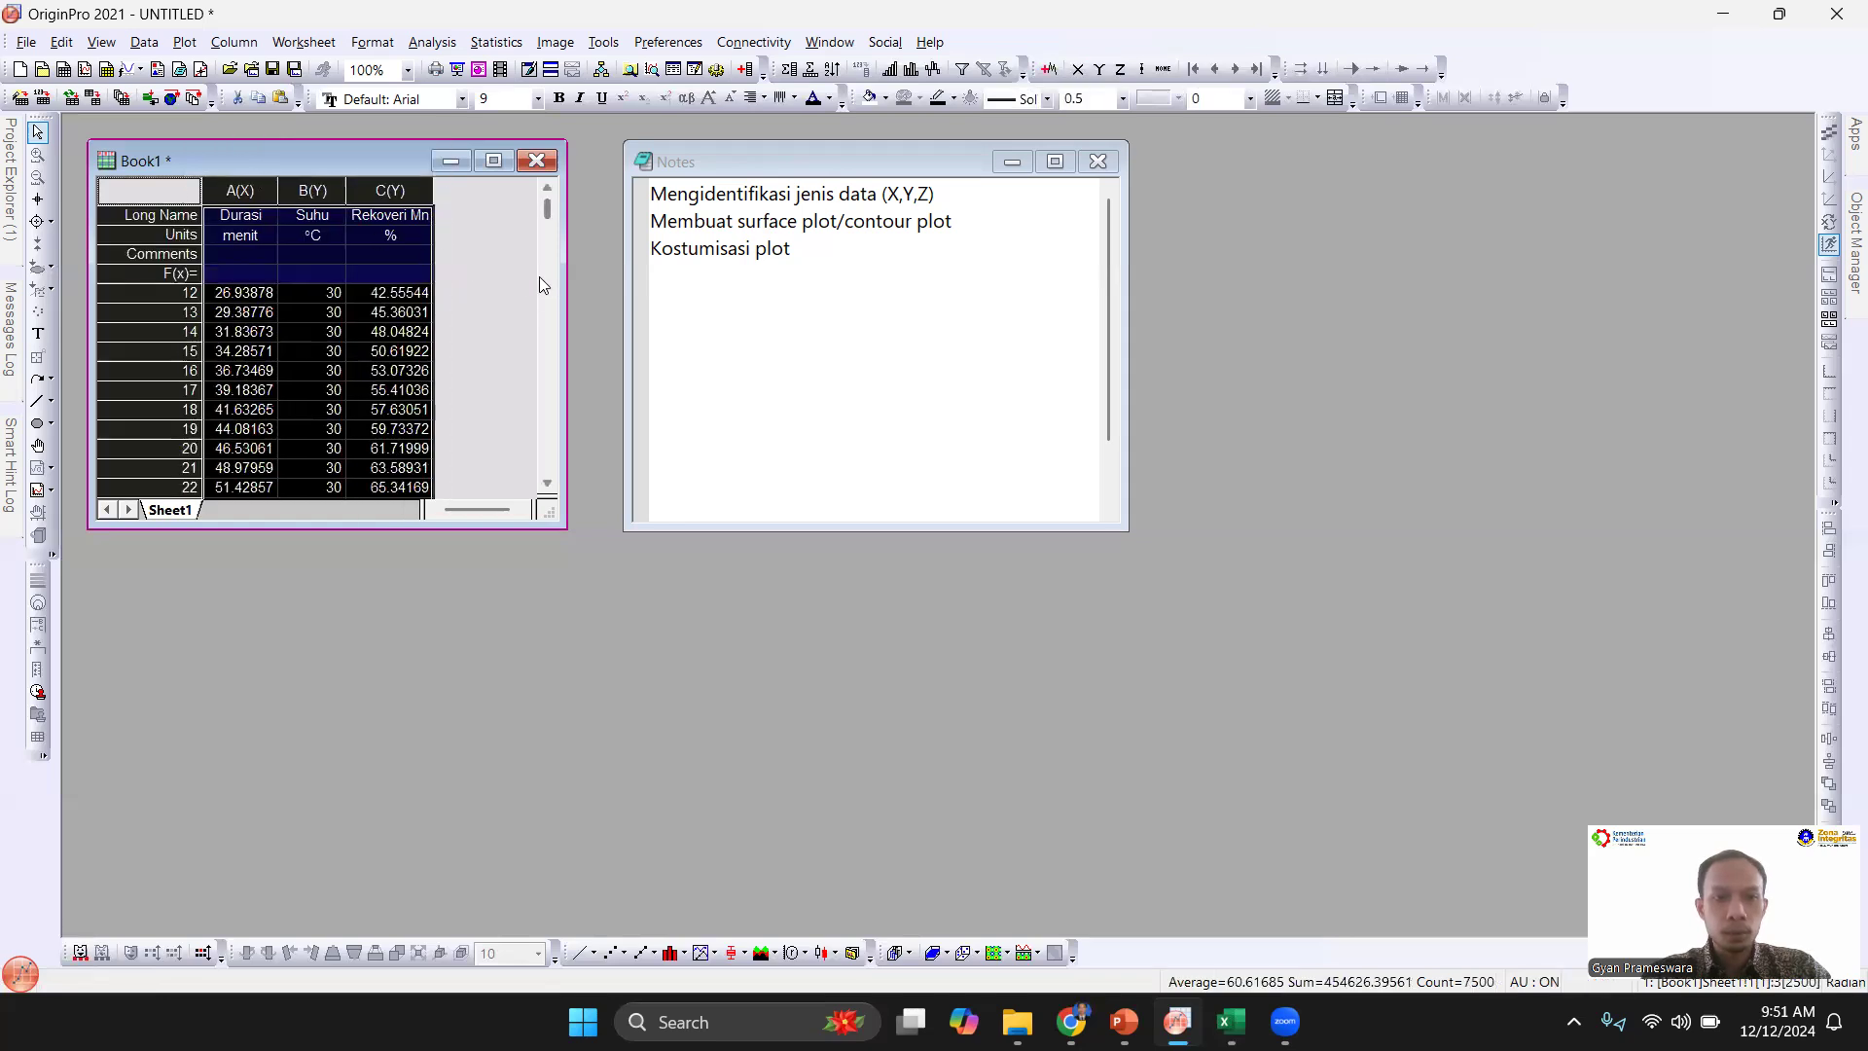
pyautogui.click(513, 292)
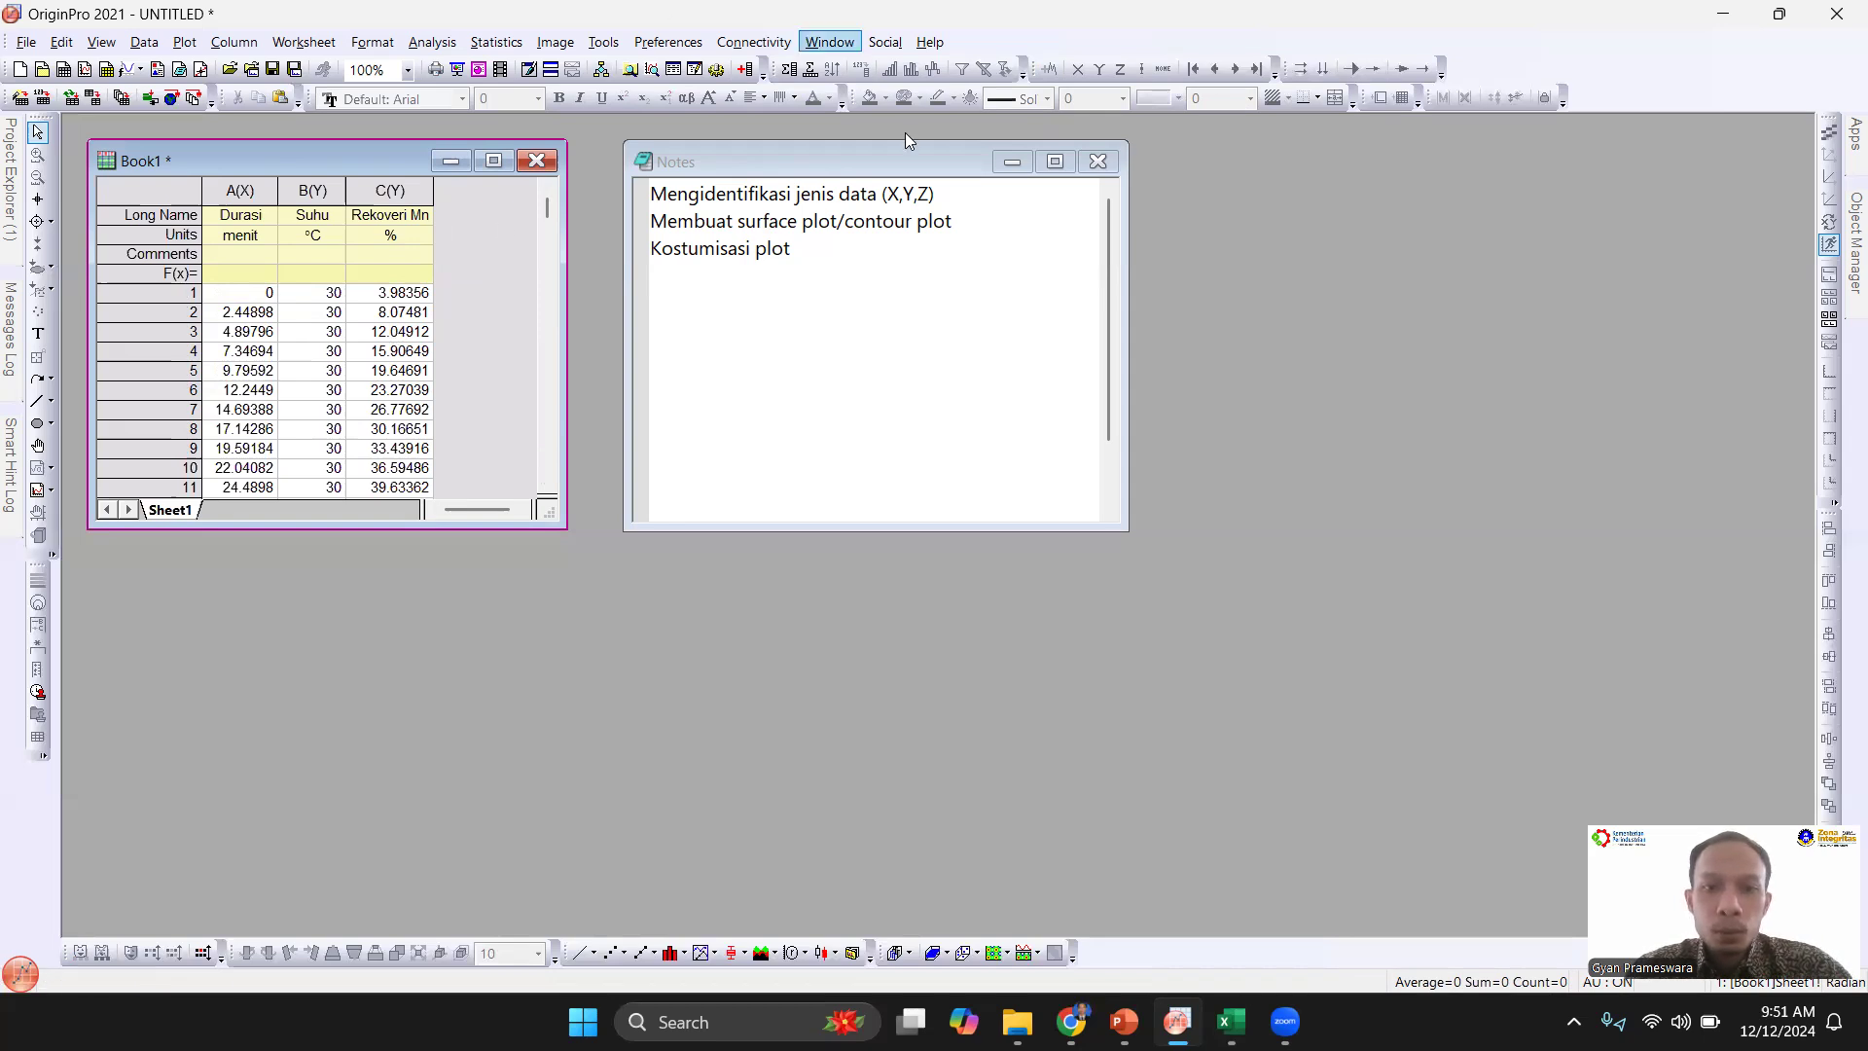
# Step: Highlight the X,Y,Z data types in the first line of the notes, first together, then X,Y and Z separately
pyautogui.click(895, 195)
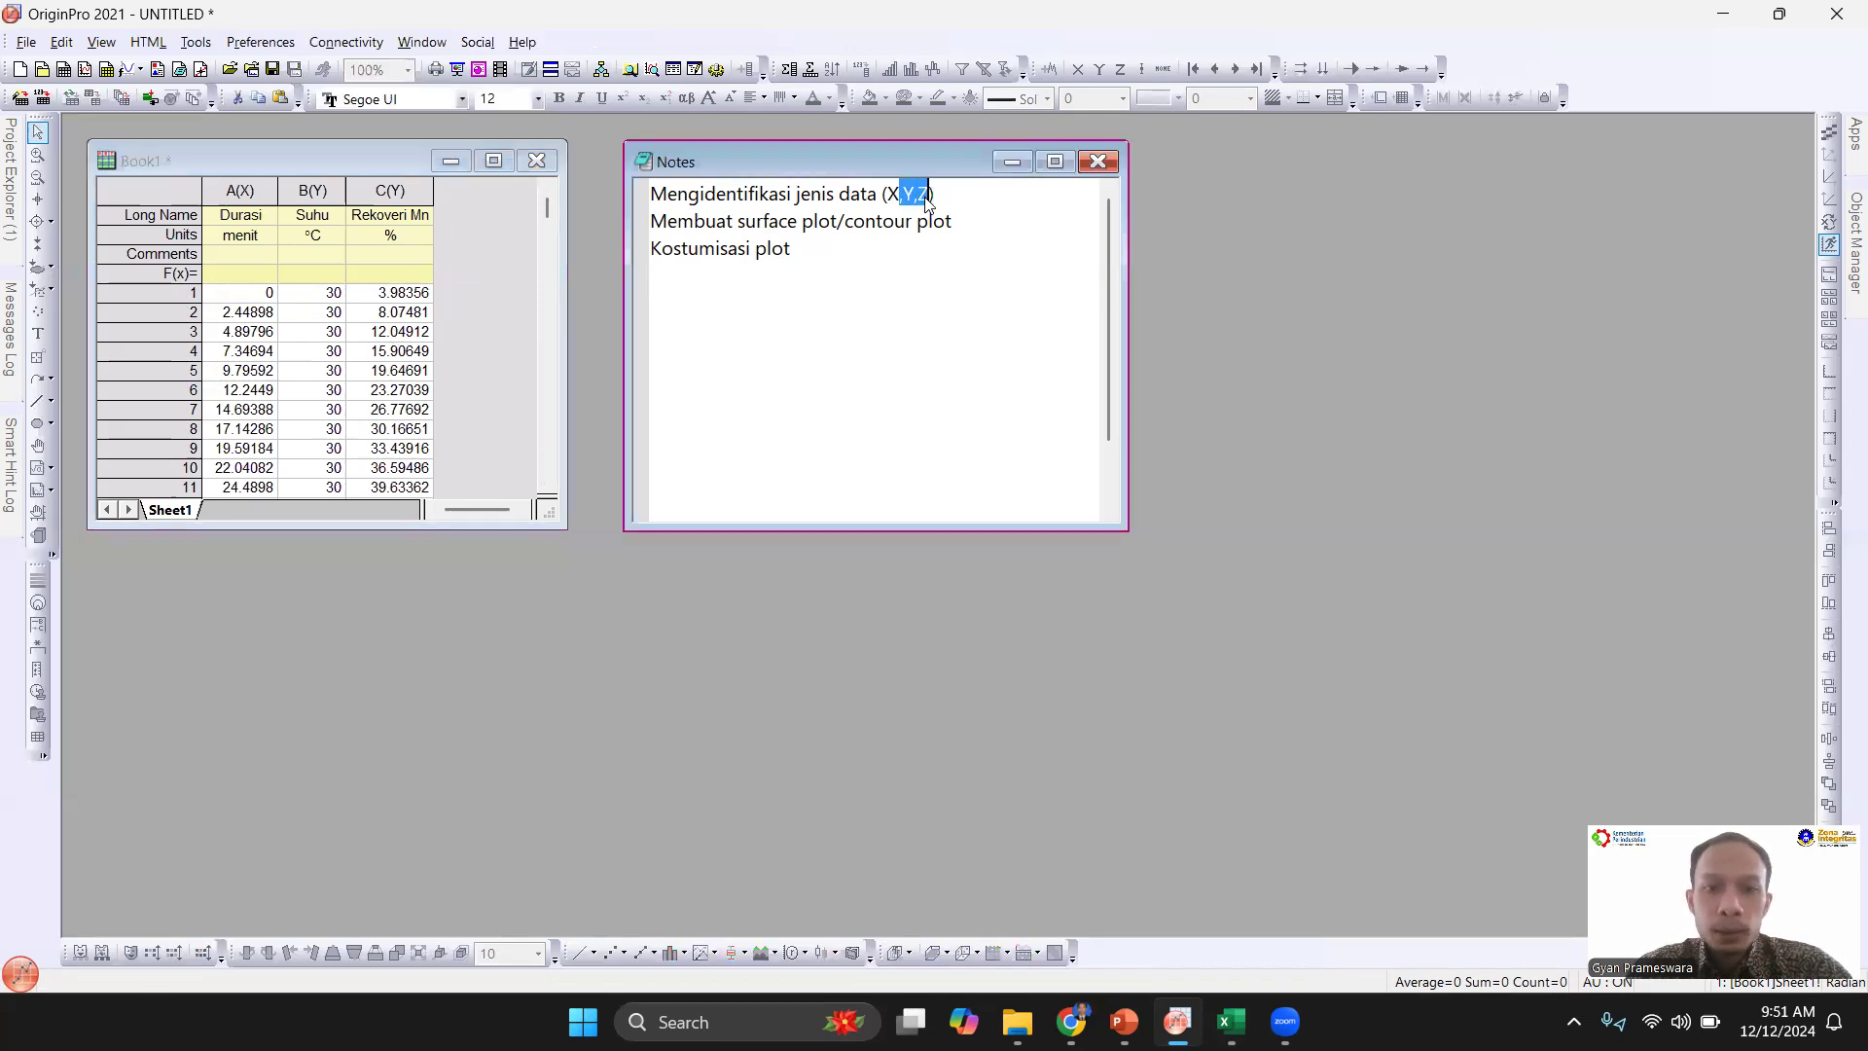
pyautogui.moveTo(887, 192); pyautogui.dragTo(930, 193)
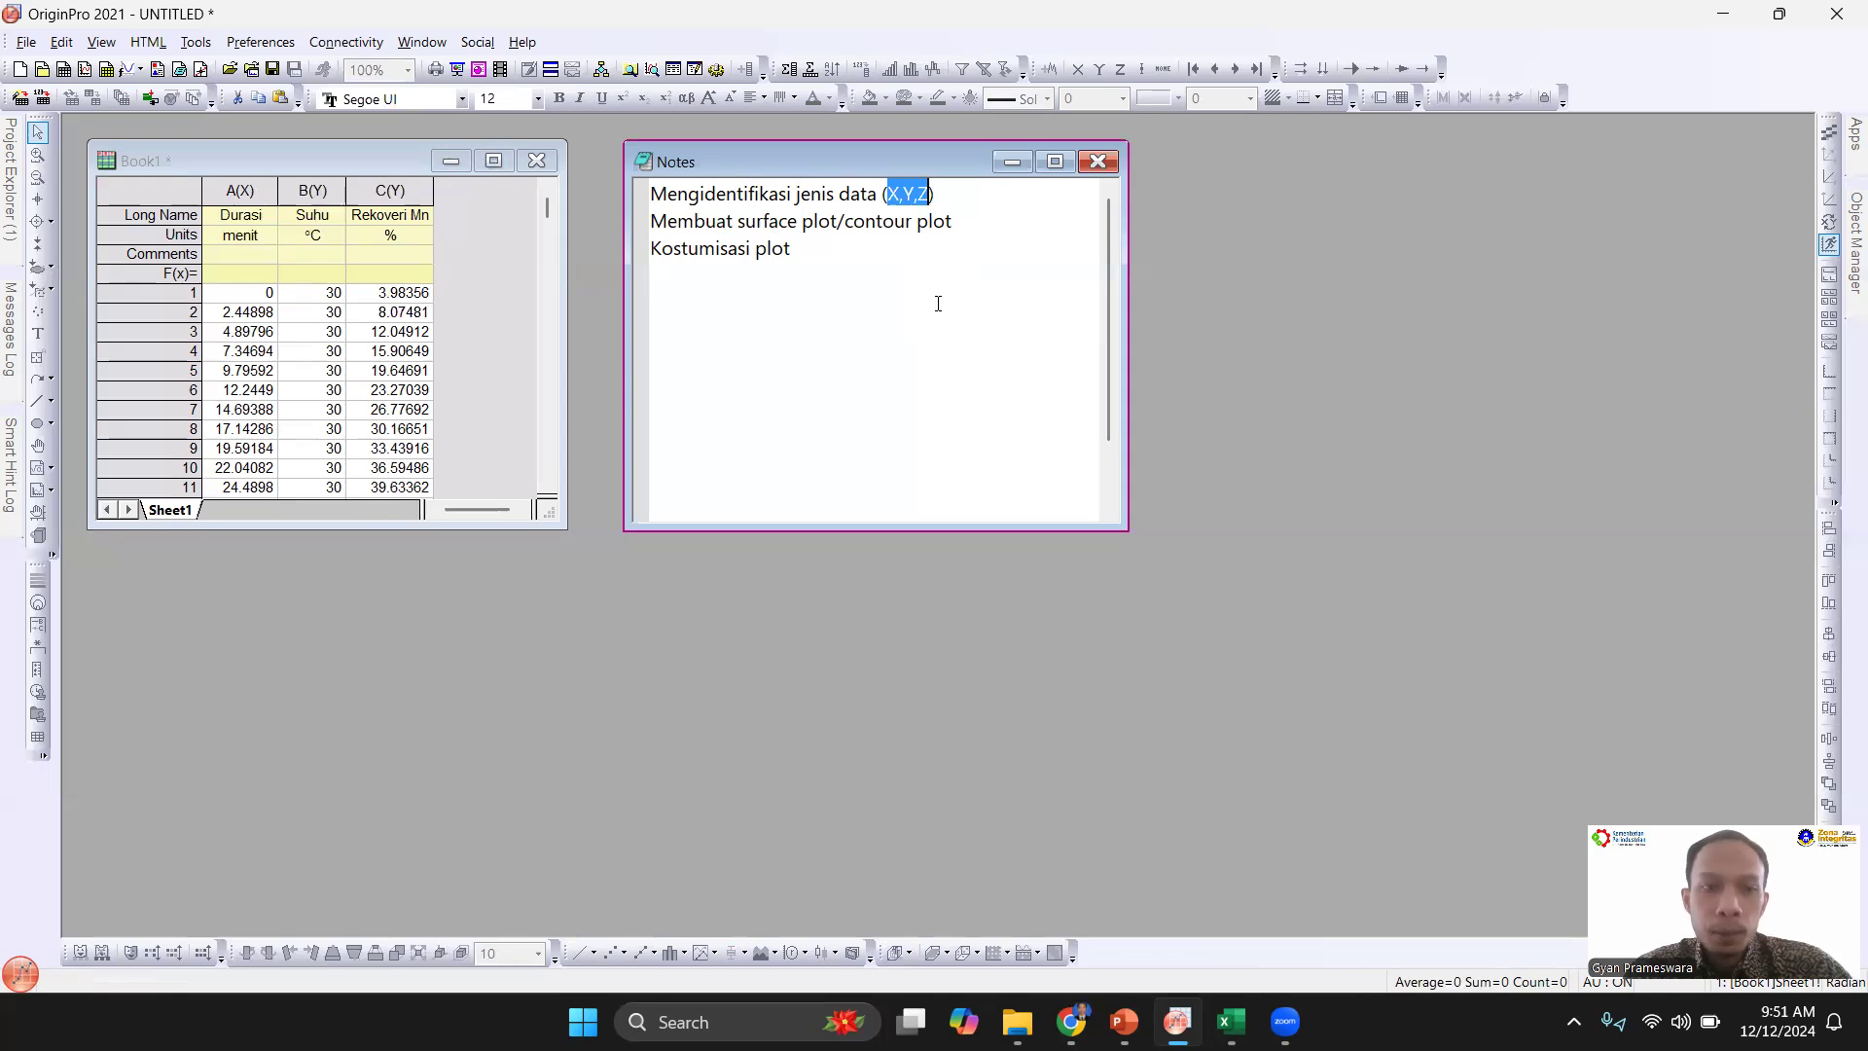
pyautogui.click(915, 194)
pyautogui.moveTo(914, 195); pyautogui.dragTo(886, 194)
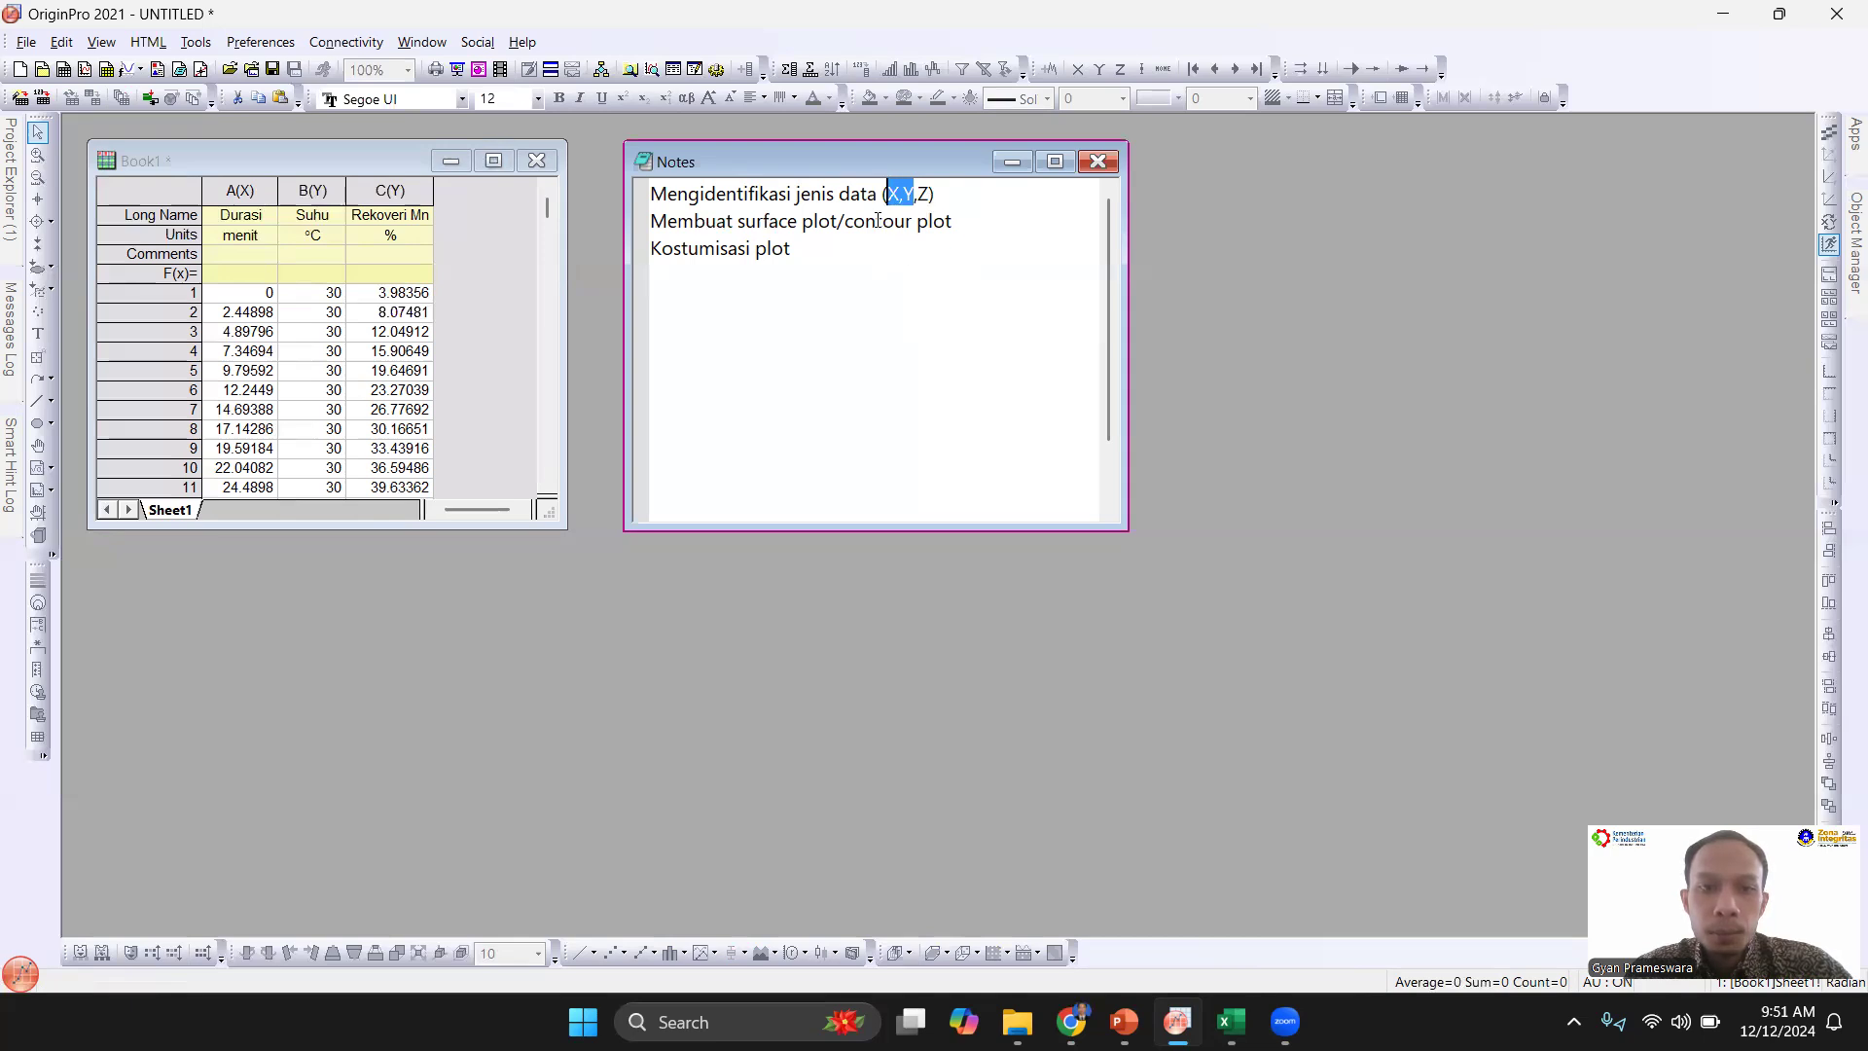
pyautogui.click(929, 192)
pyautogui.moveTo(929, 194); pyautogui.dragTo(916, 194)
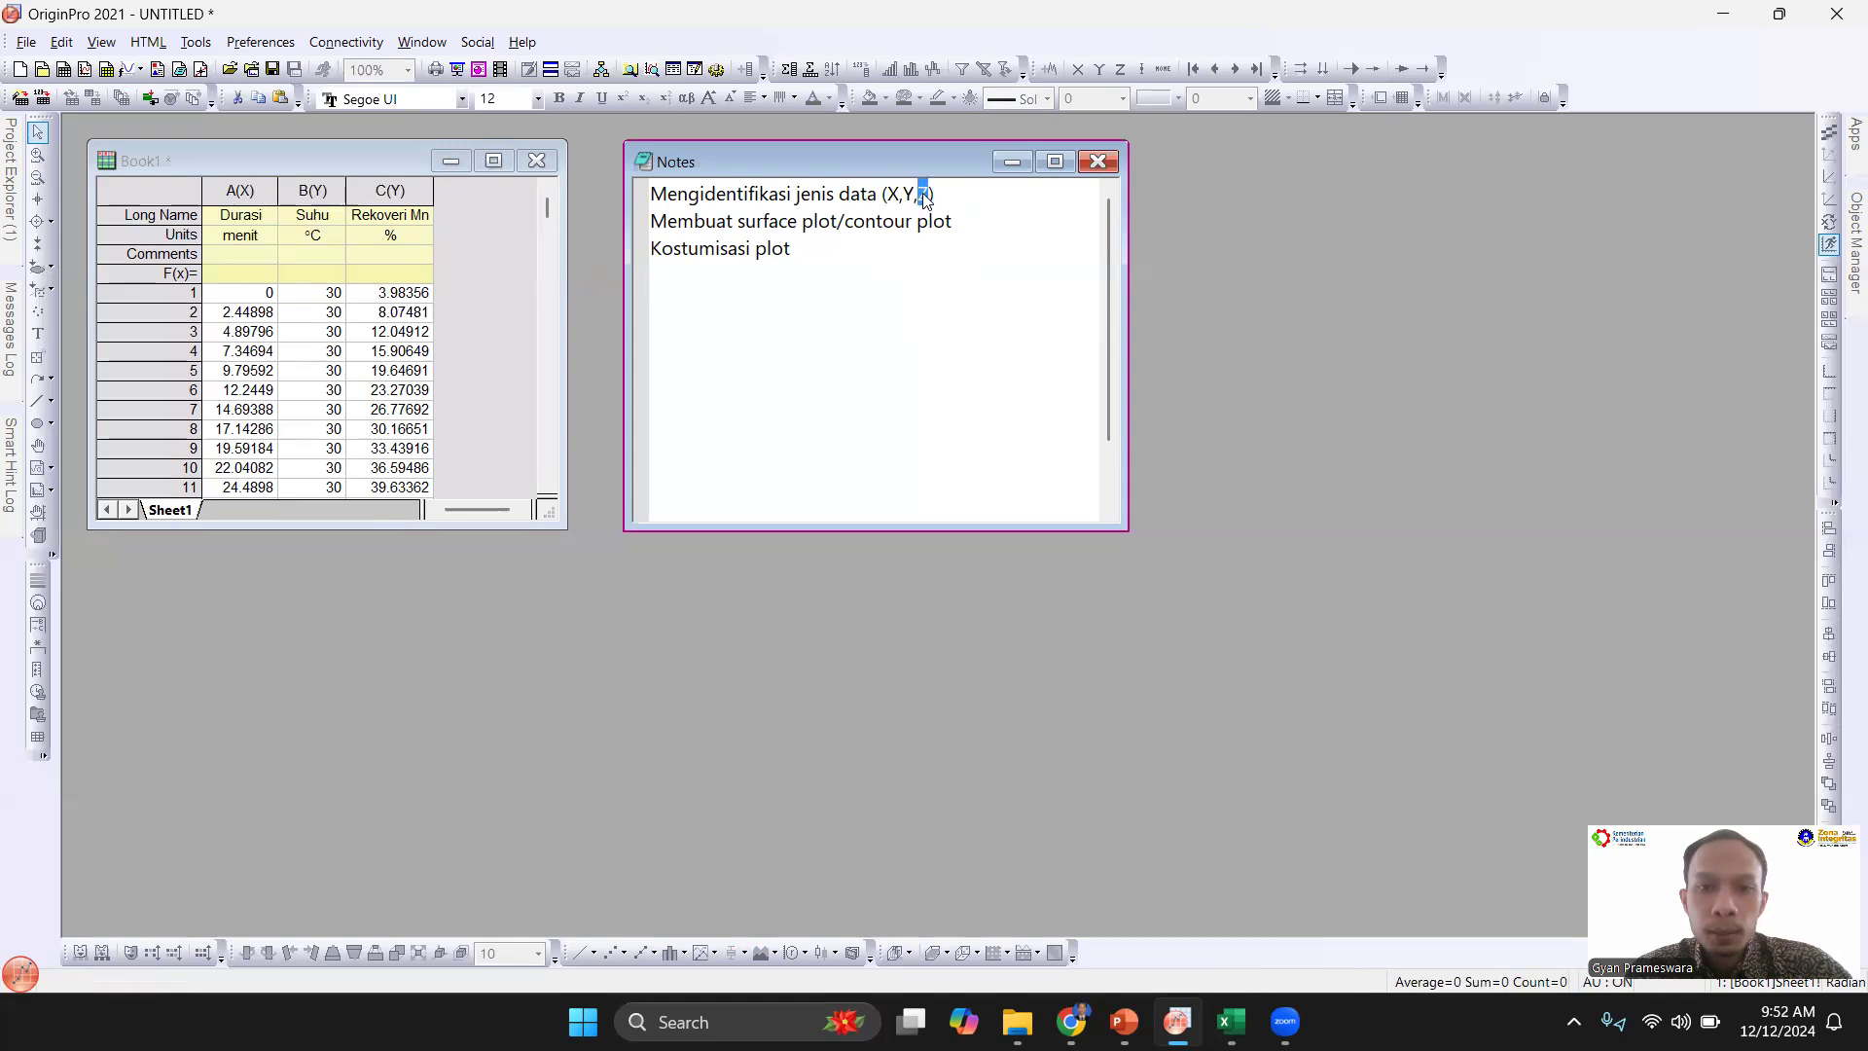
# Step: Set the "Rekoveri Mn" column's designation to Z, reviewing the designations of the Durasi and Suhu columns
pyautogui.click(240, 191)
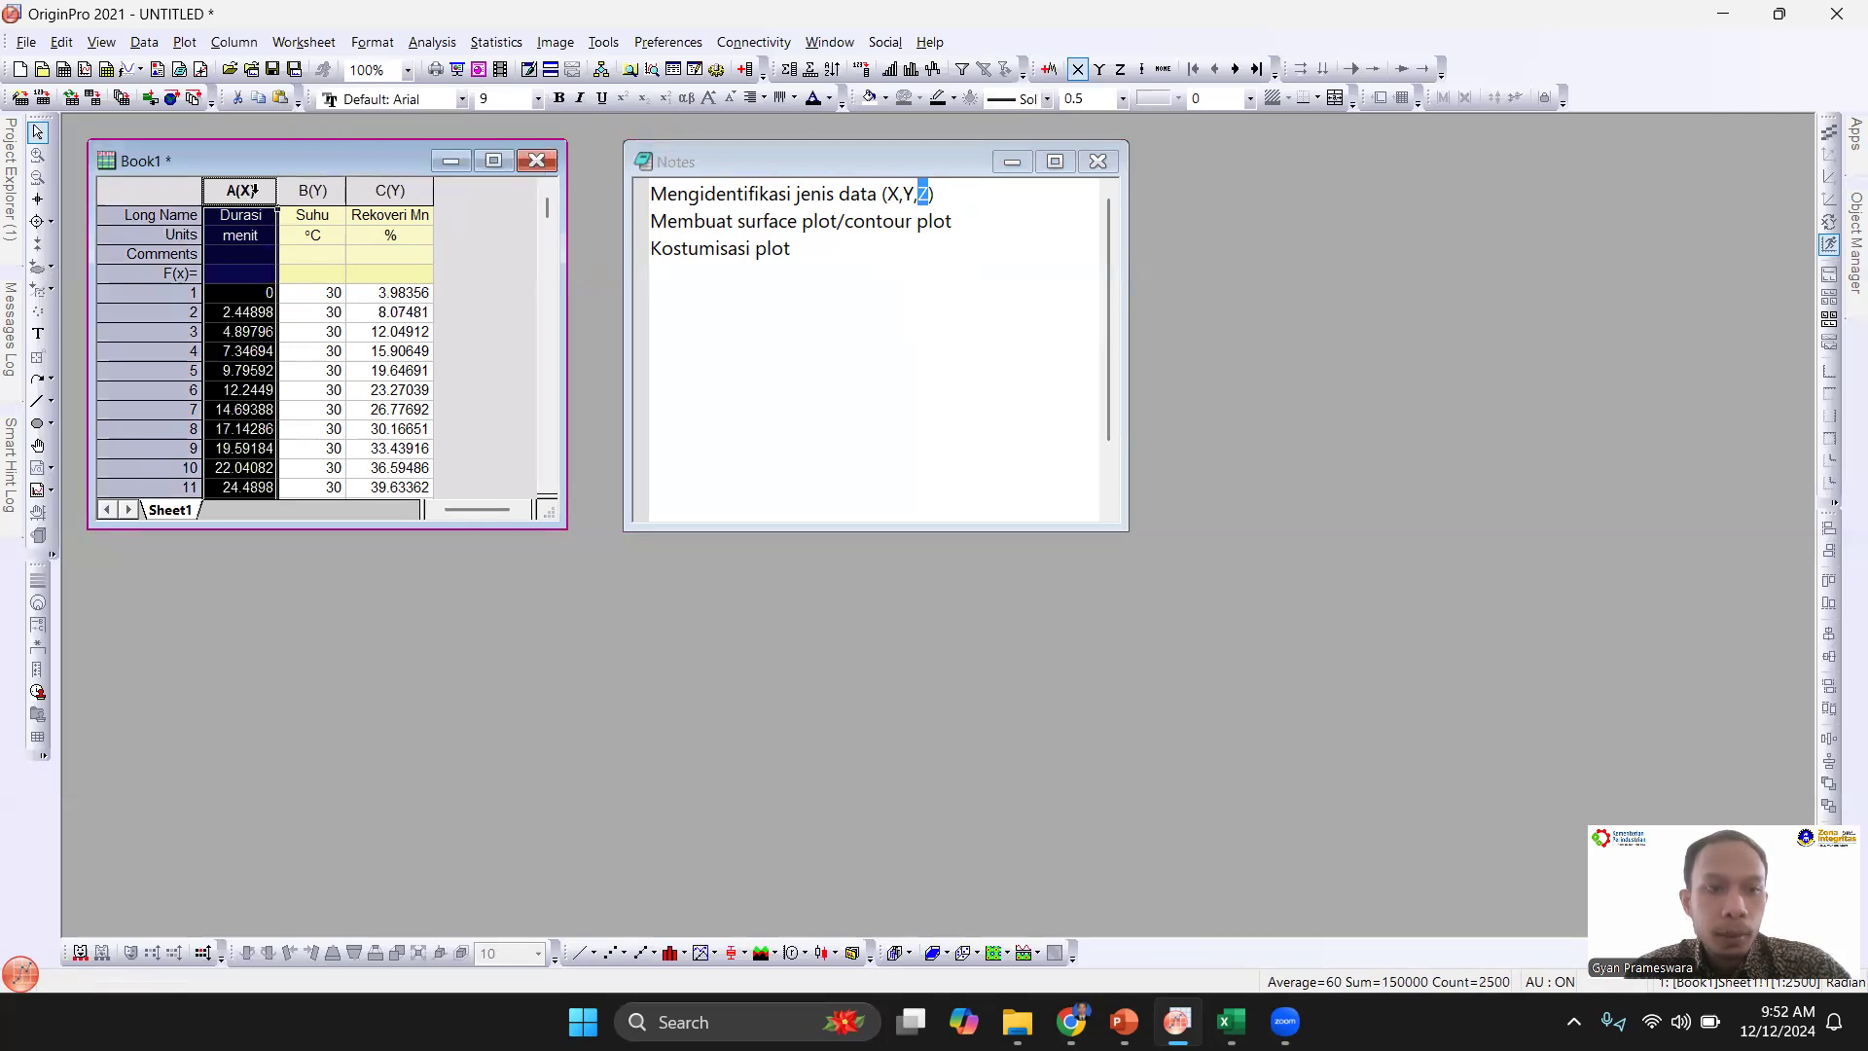
pyautogui.click(313, 191)
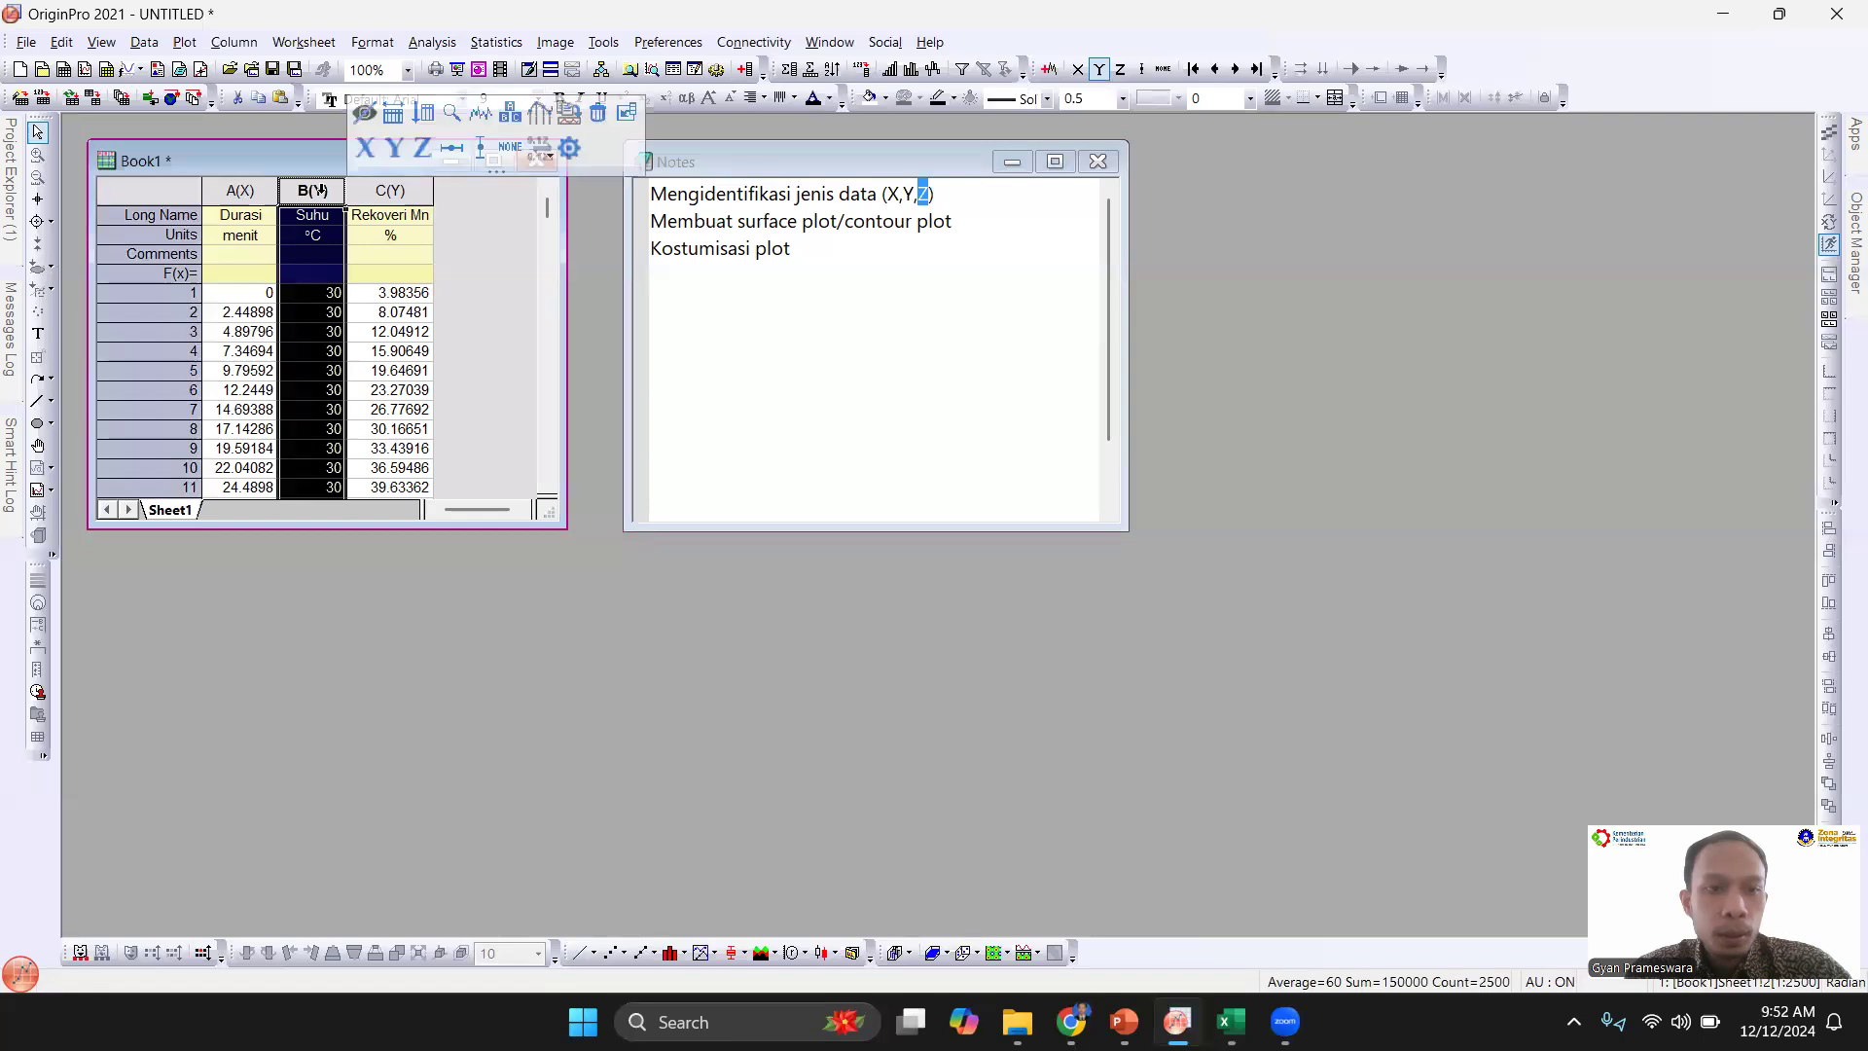
pyautogui.click(375, 191)
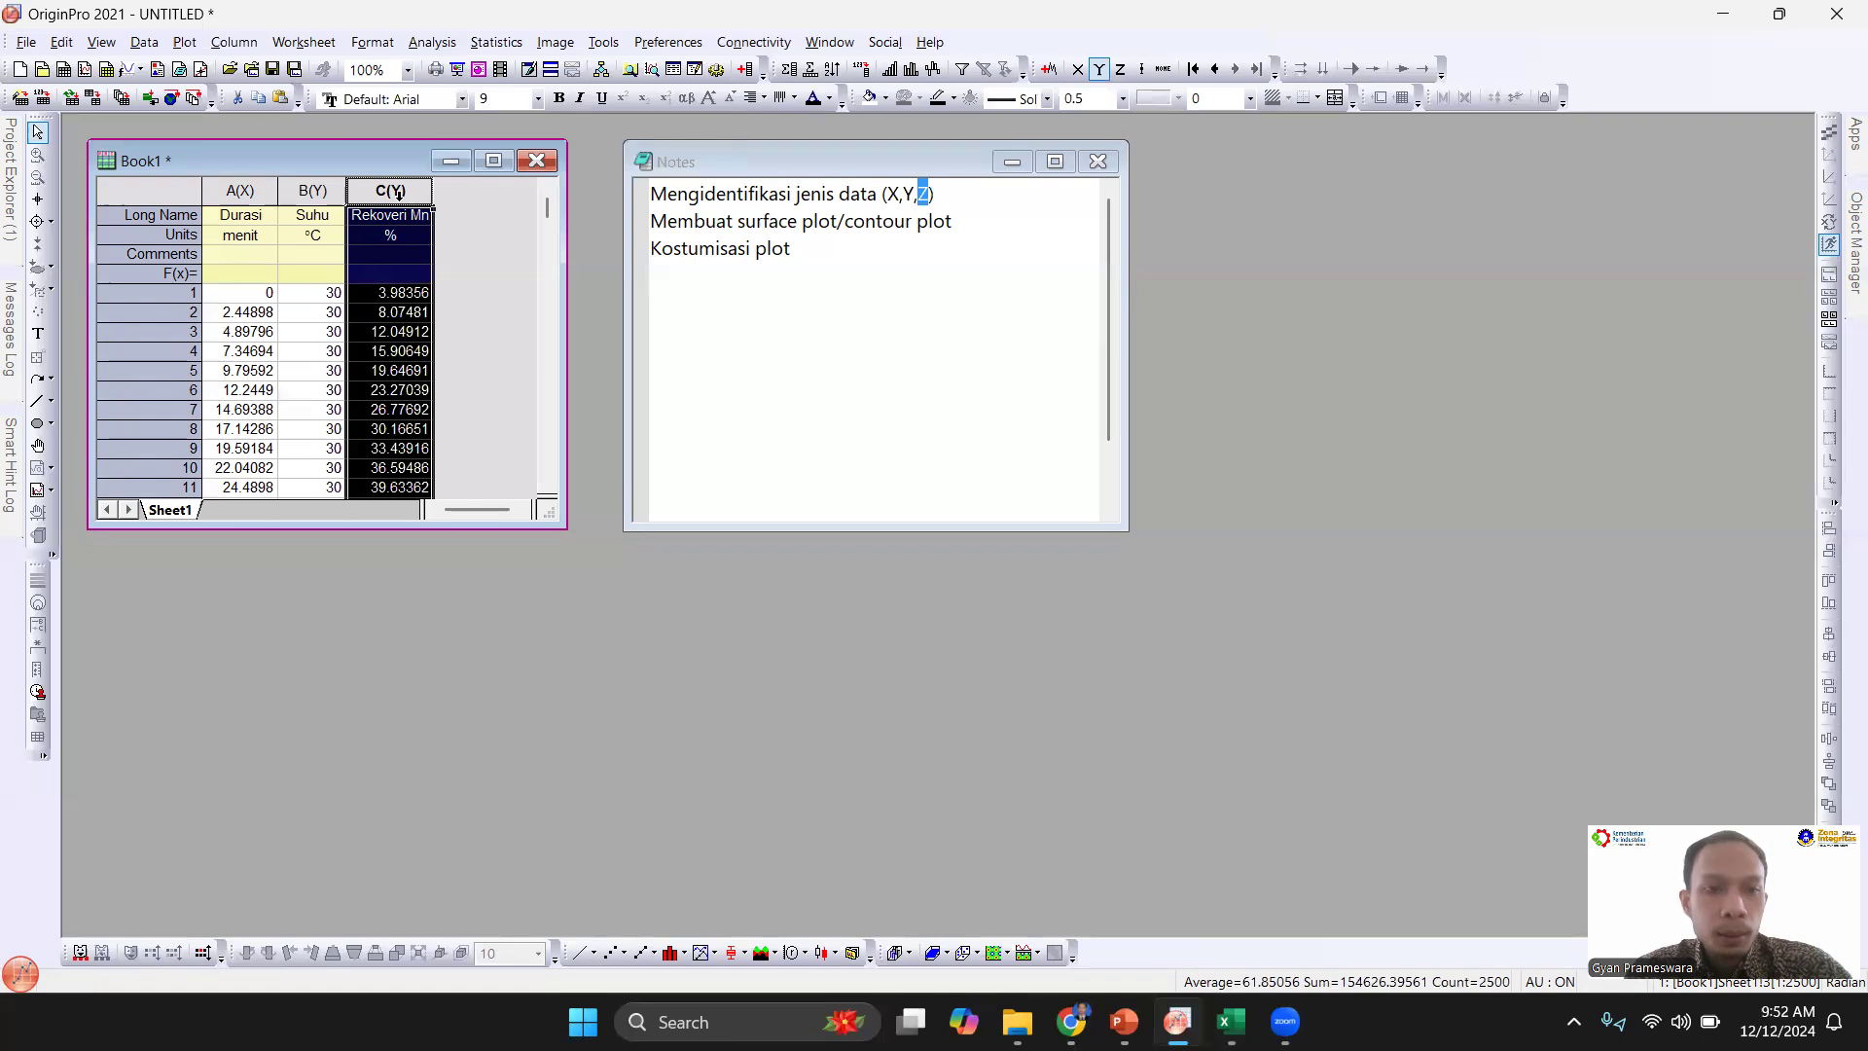
pyautogui.click(453, 198)
pyautogui.click(408, 185)
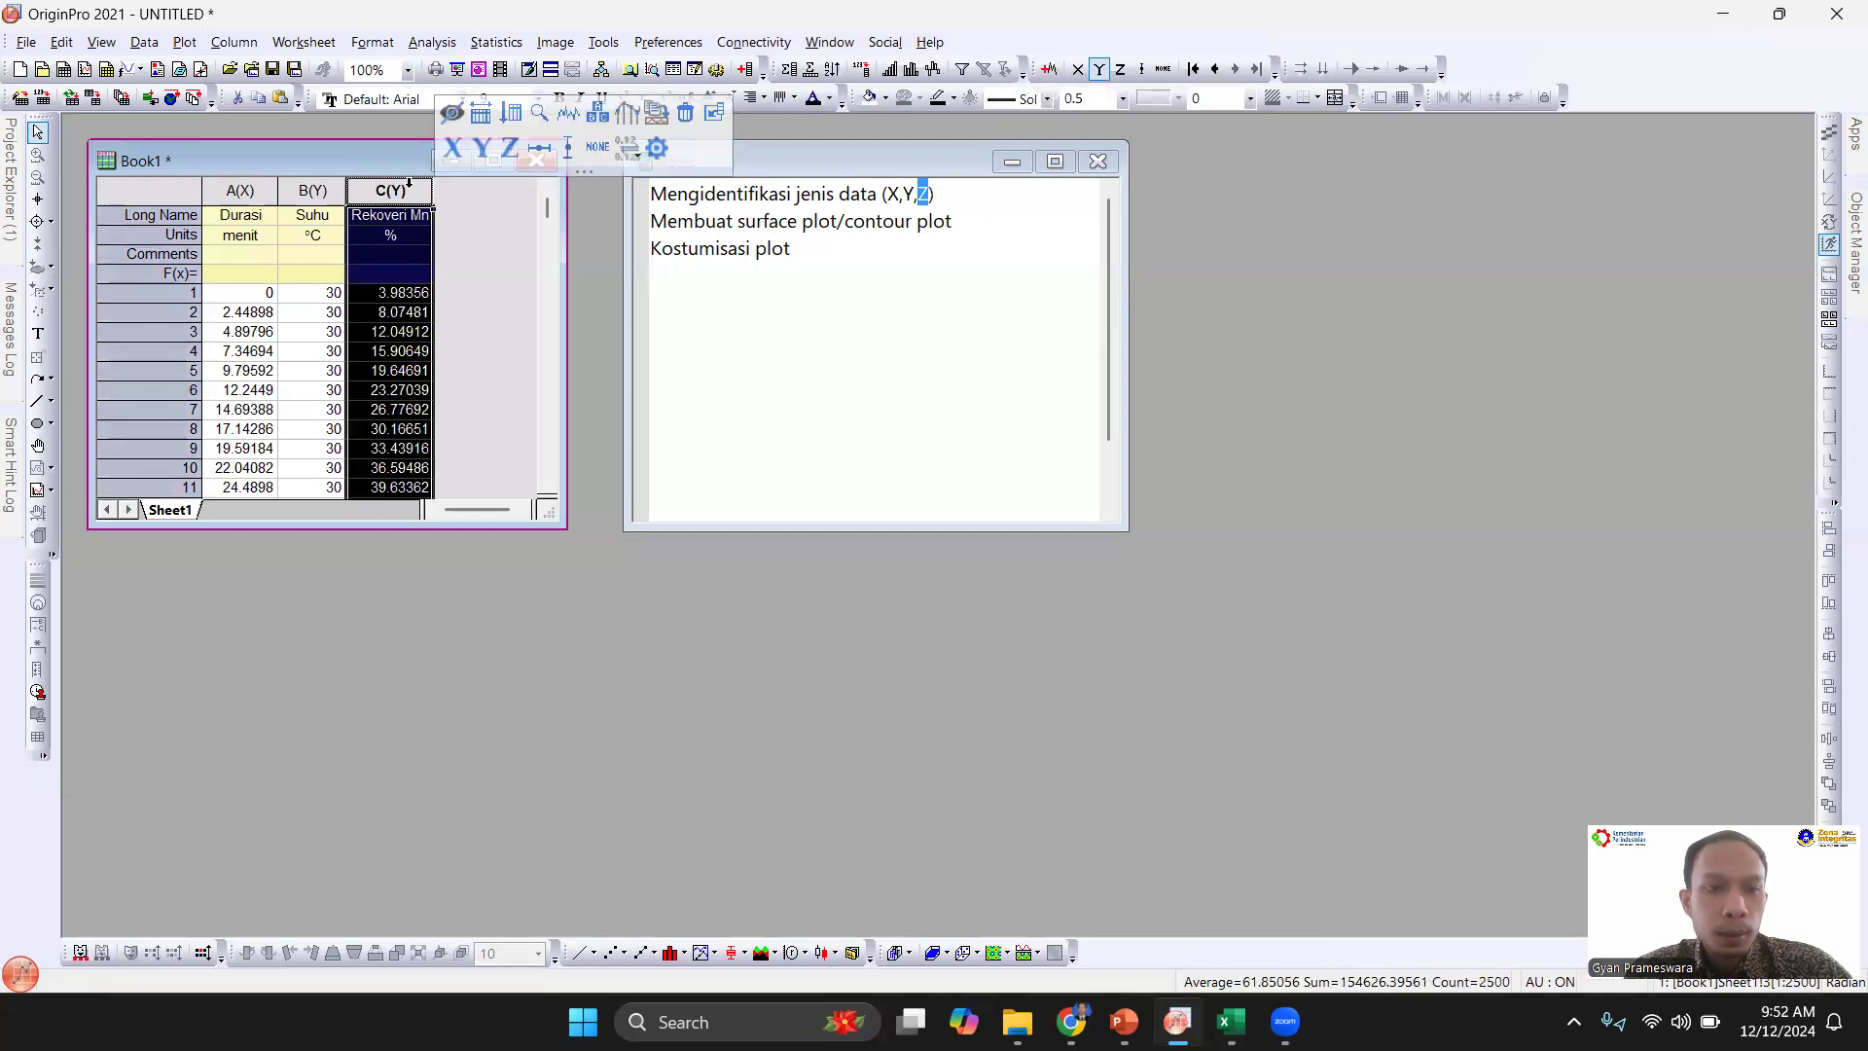
pyautogui.rightClick(411, 188)
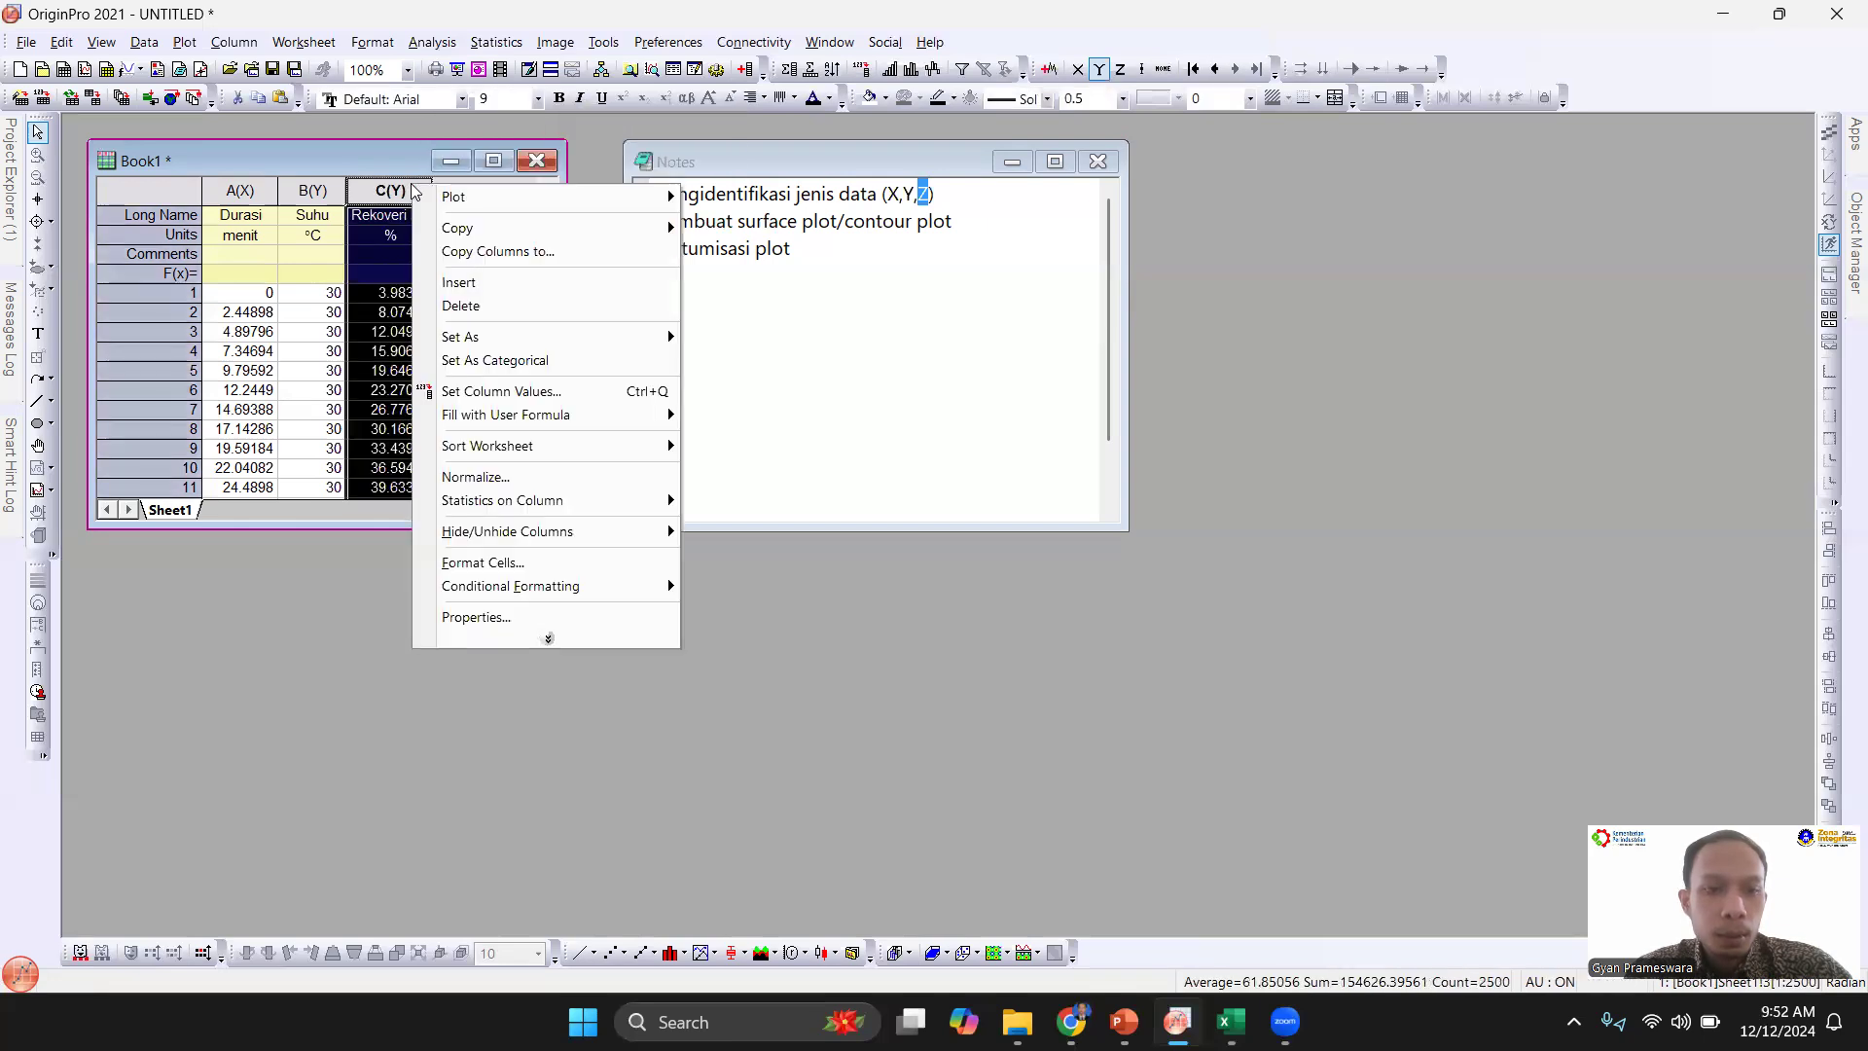
pyautogui.moveTo(605, 340)
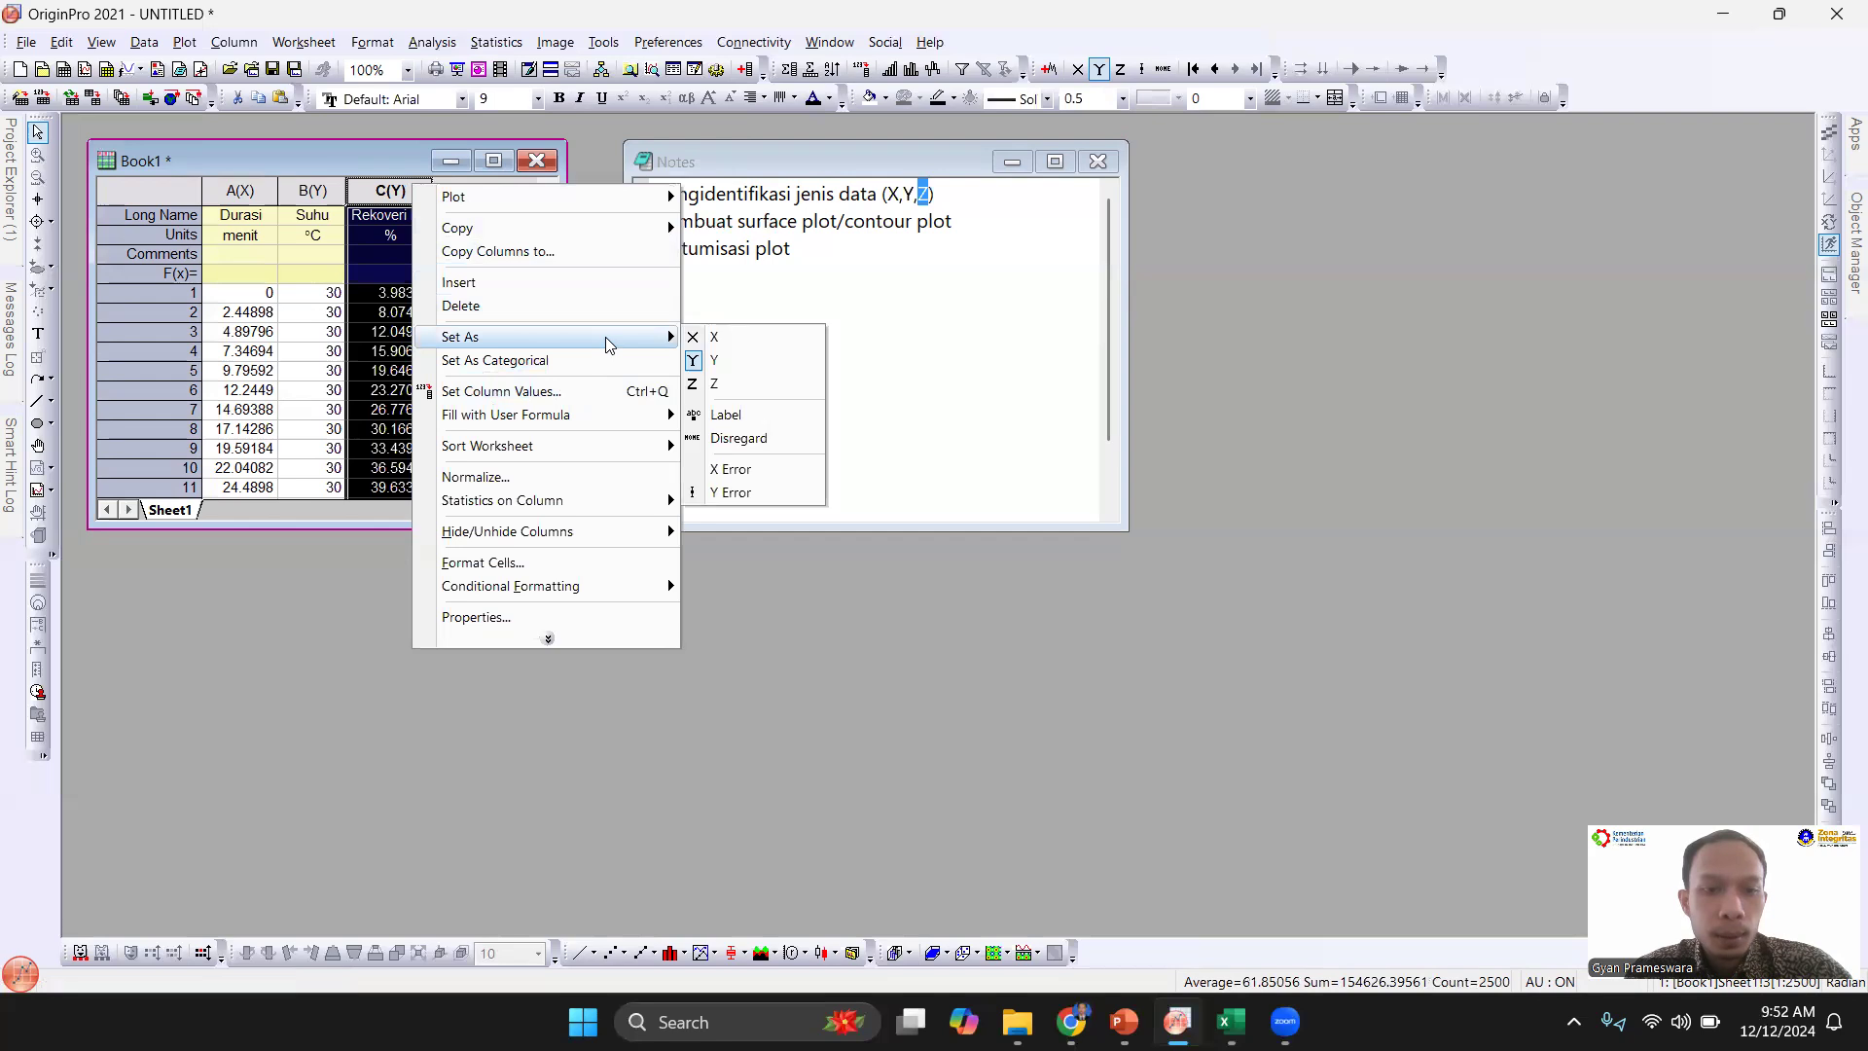
pyautogui.click(719, 398)
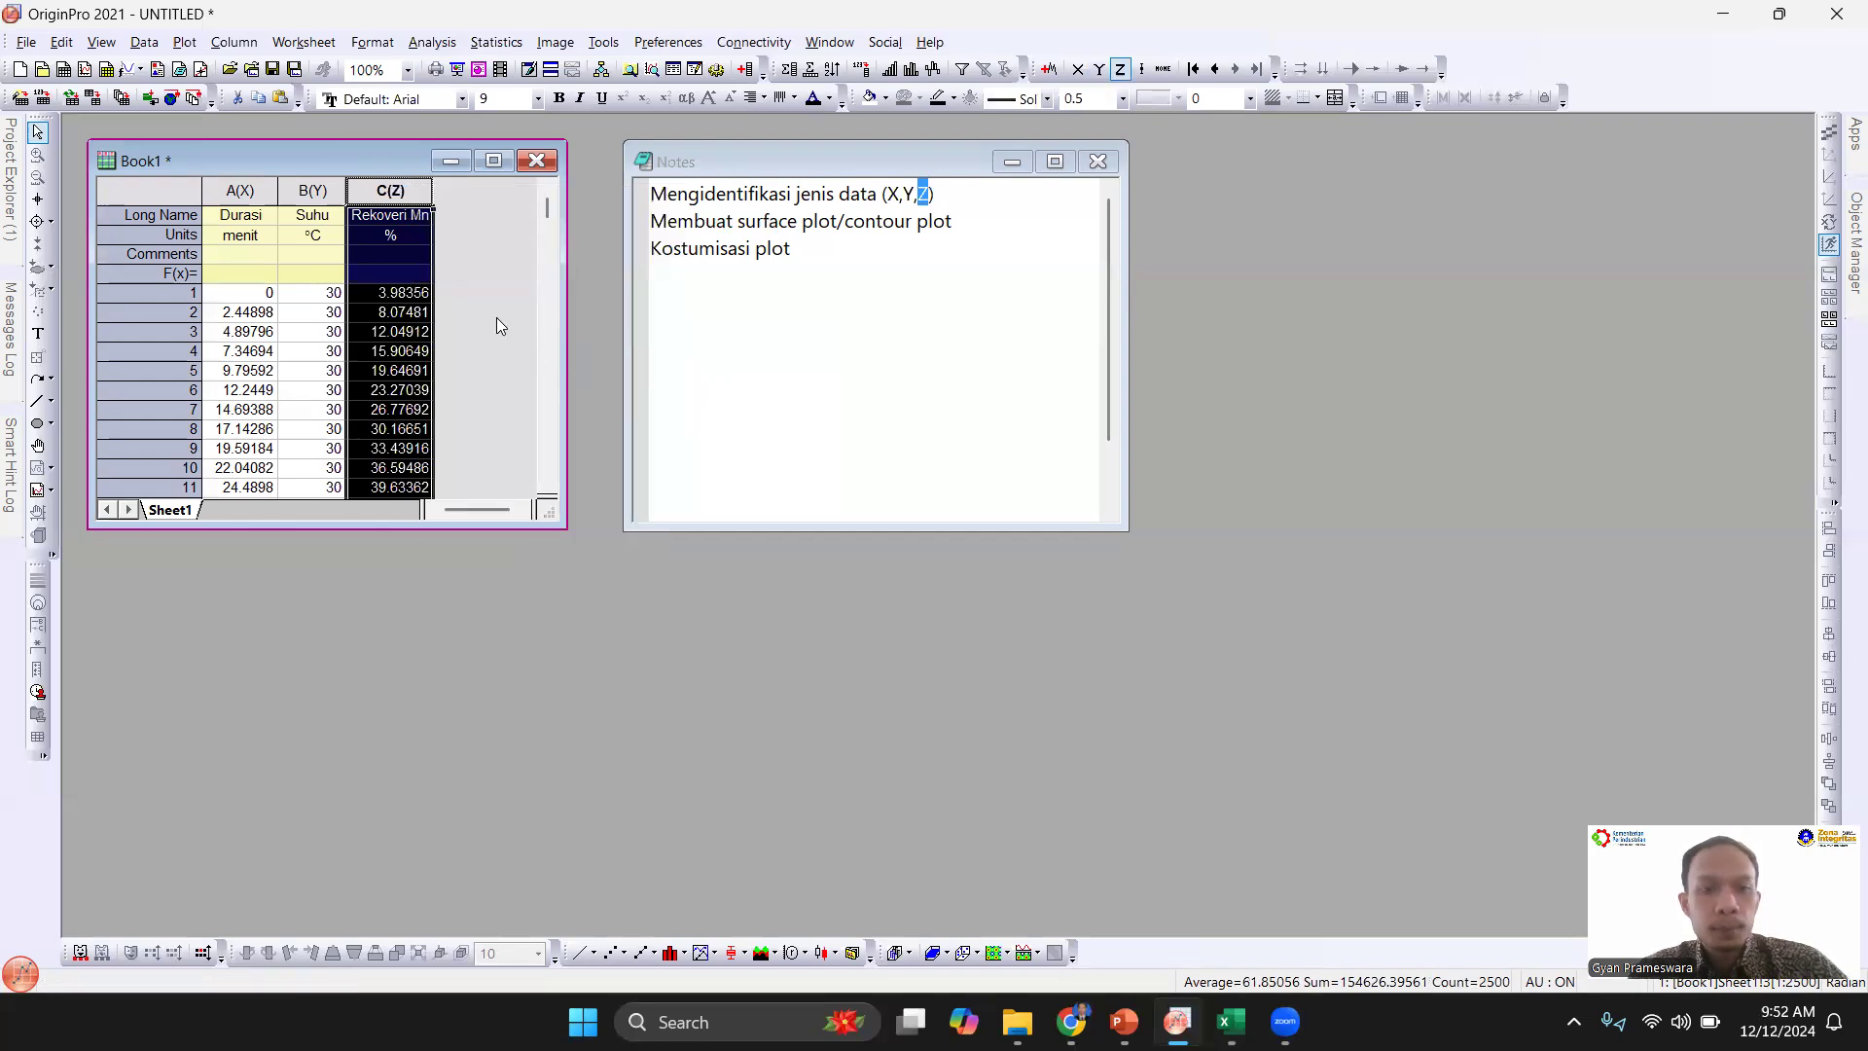
pyautogui.click(241, 191)
pyautogui.click(390, 190)
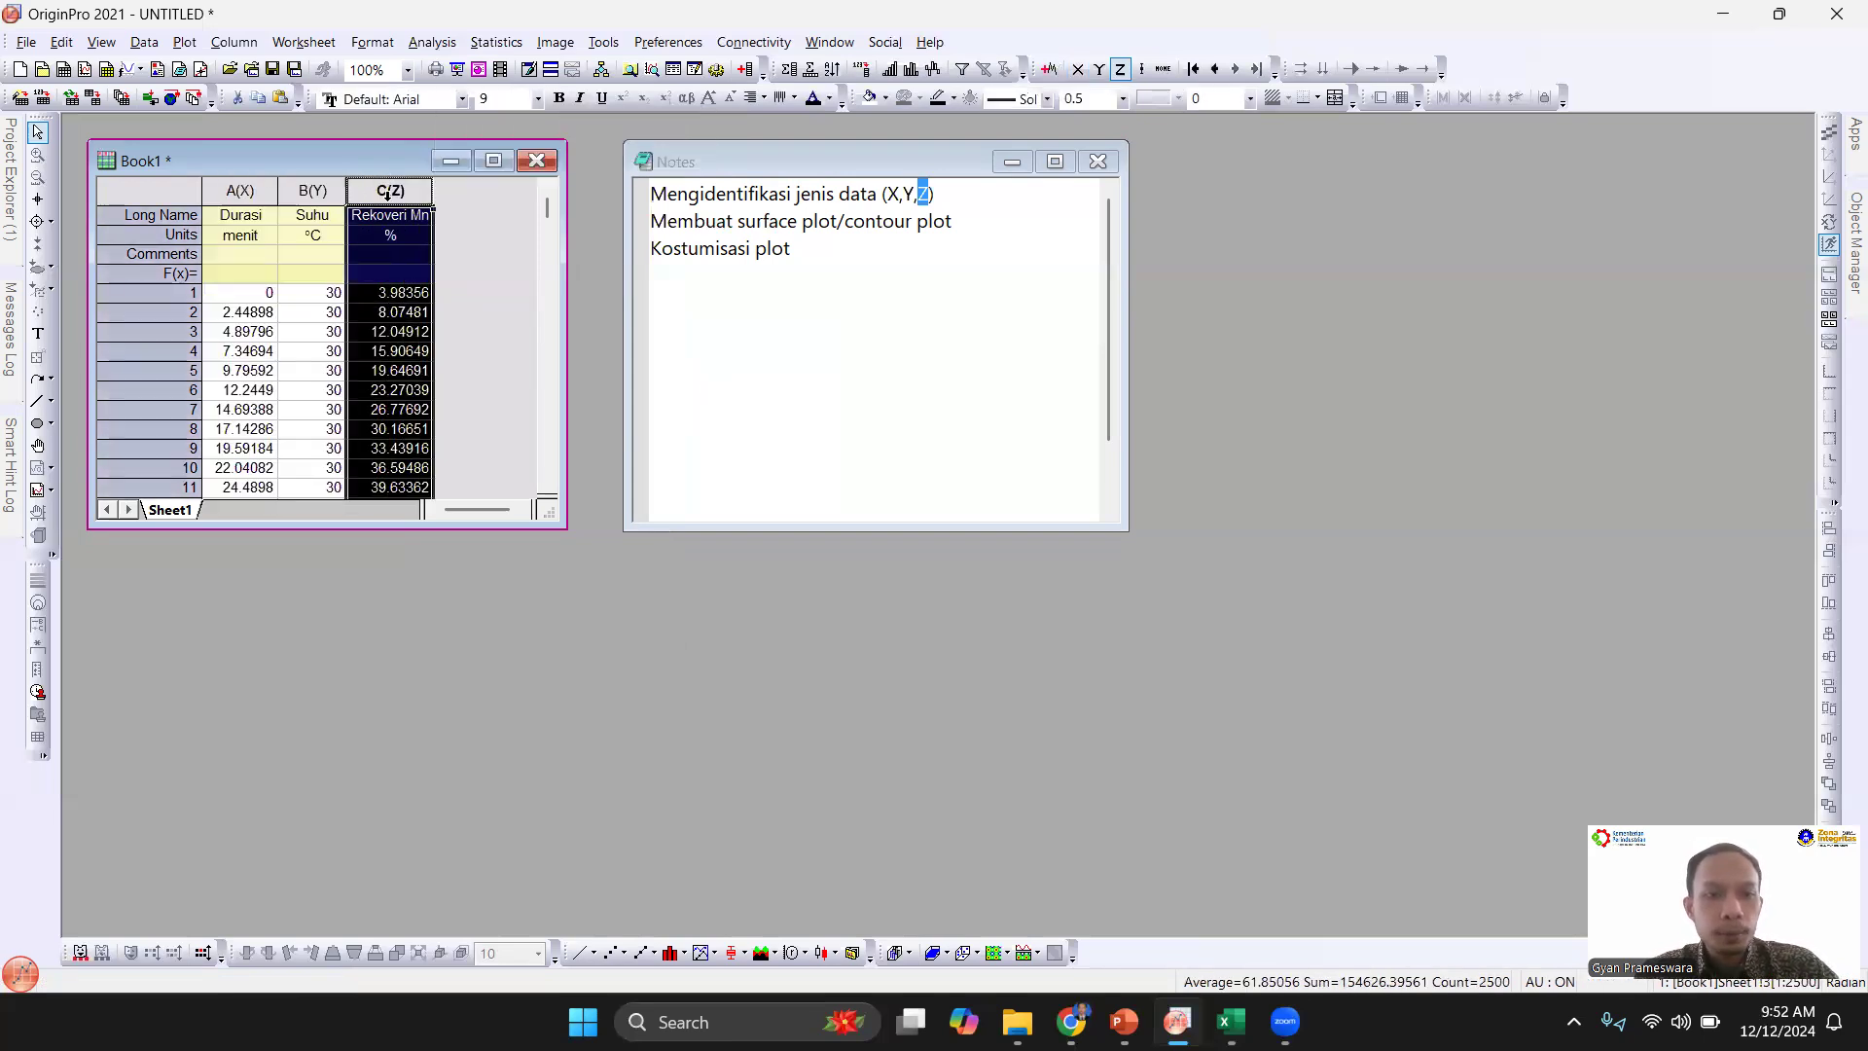
# Step: Plot the Durasi, Suhu and Rekoveri Mn columns together as a Contour - Color Fill graph
pyautogui.keyDown('shift'); pyautogui.click(254, 191); pyautogui.keyUp('shift')
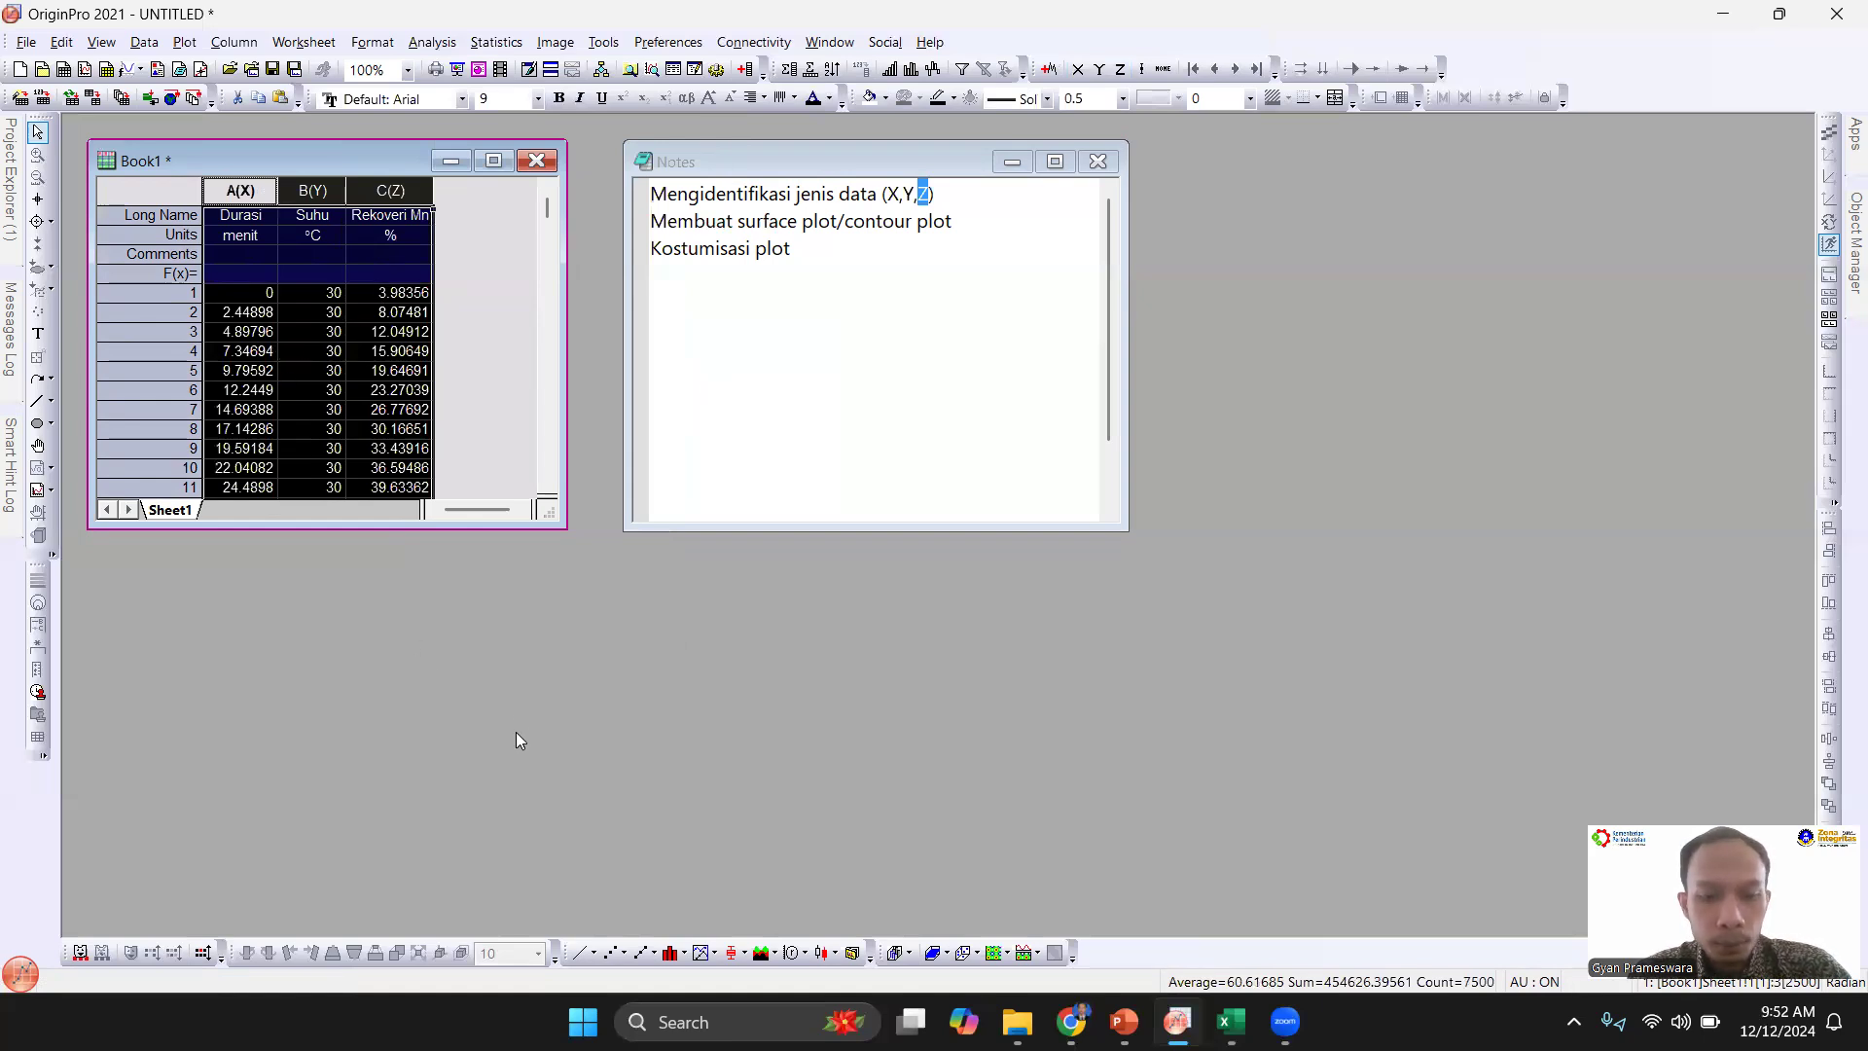
pyautogui.click(185, 43)
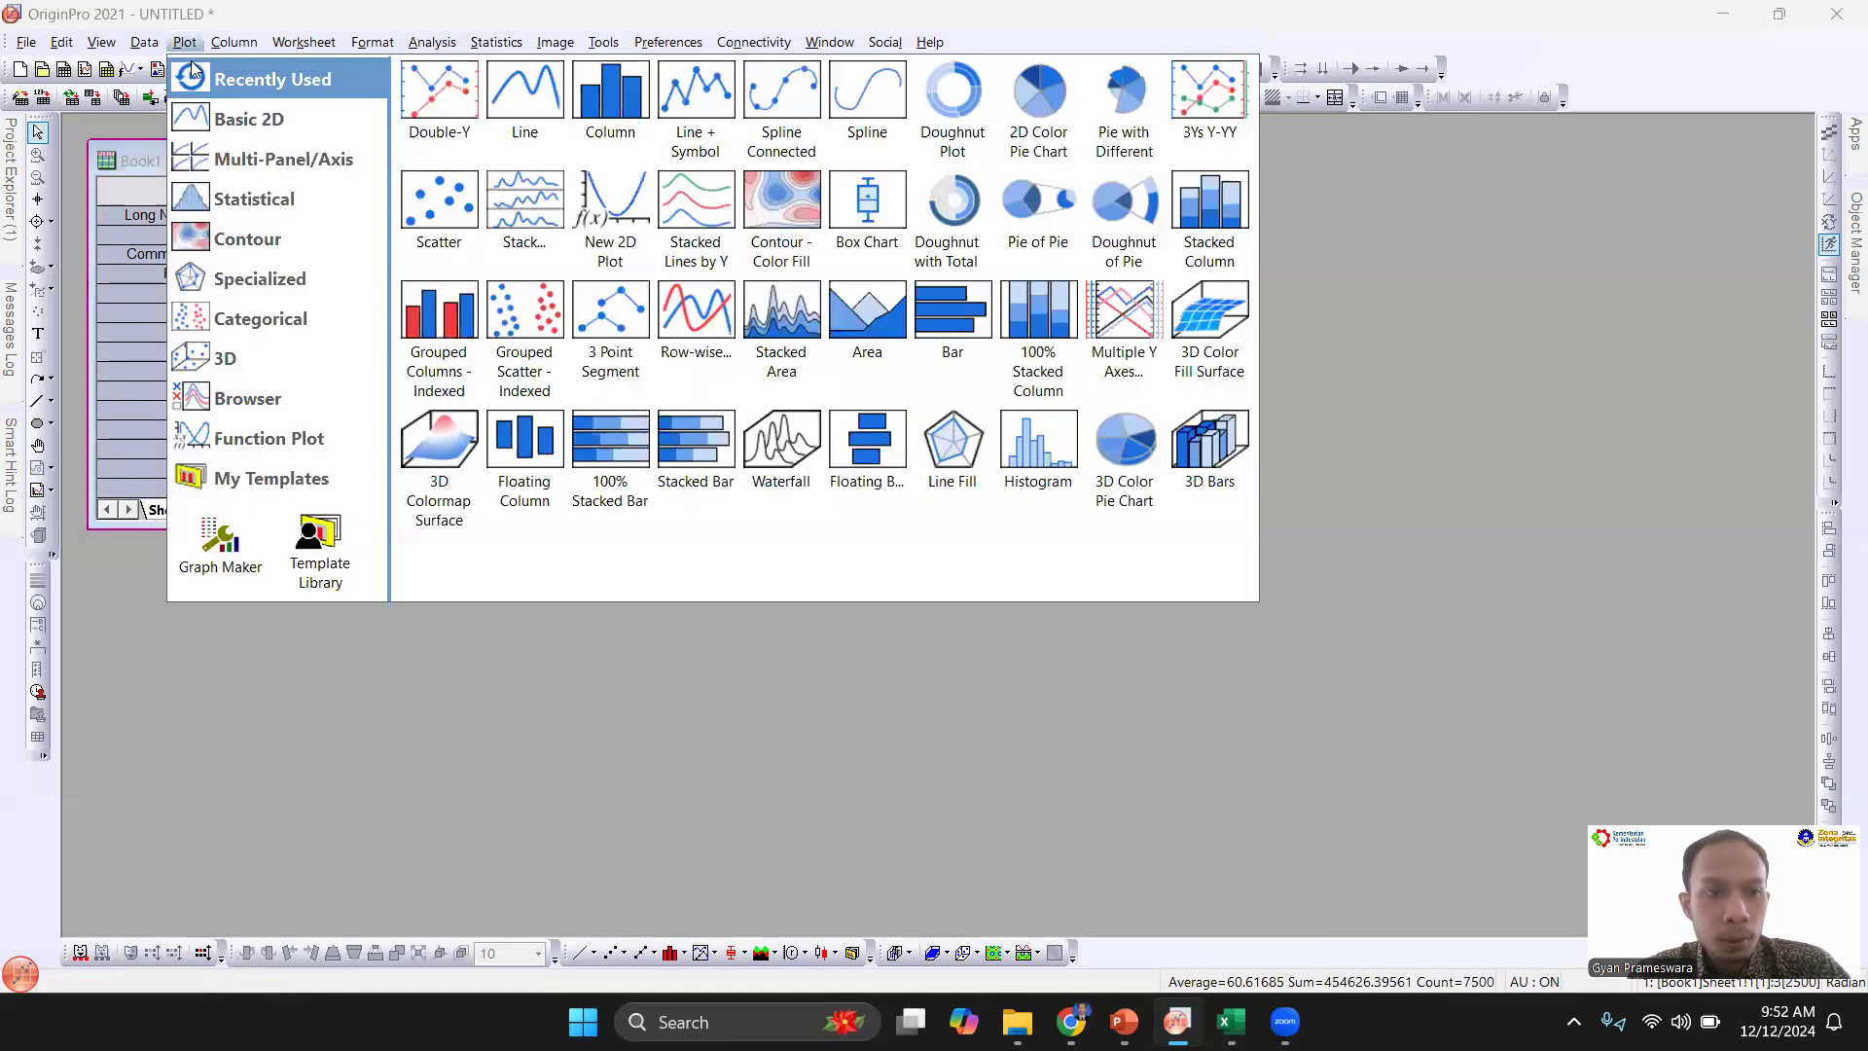
pyautogui.moveTo(223, 117)
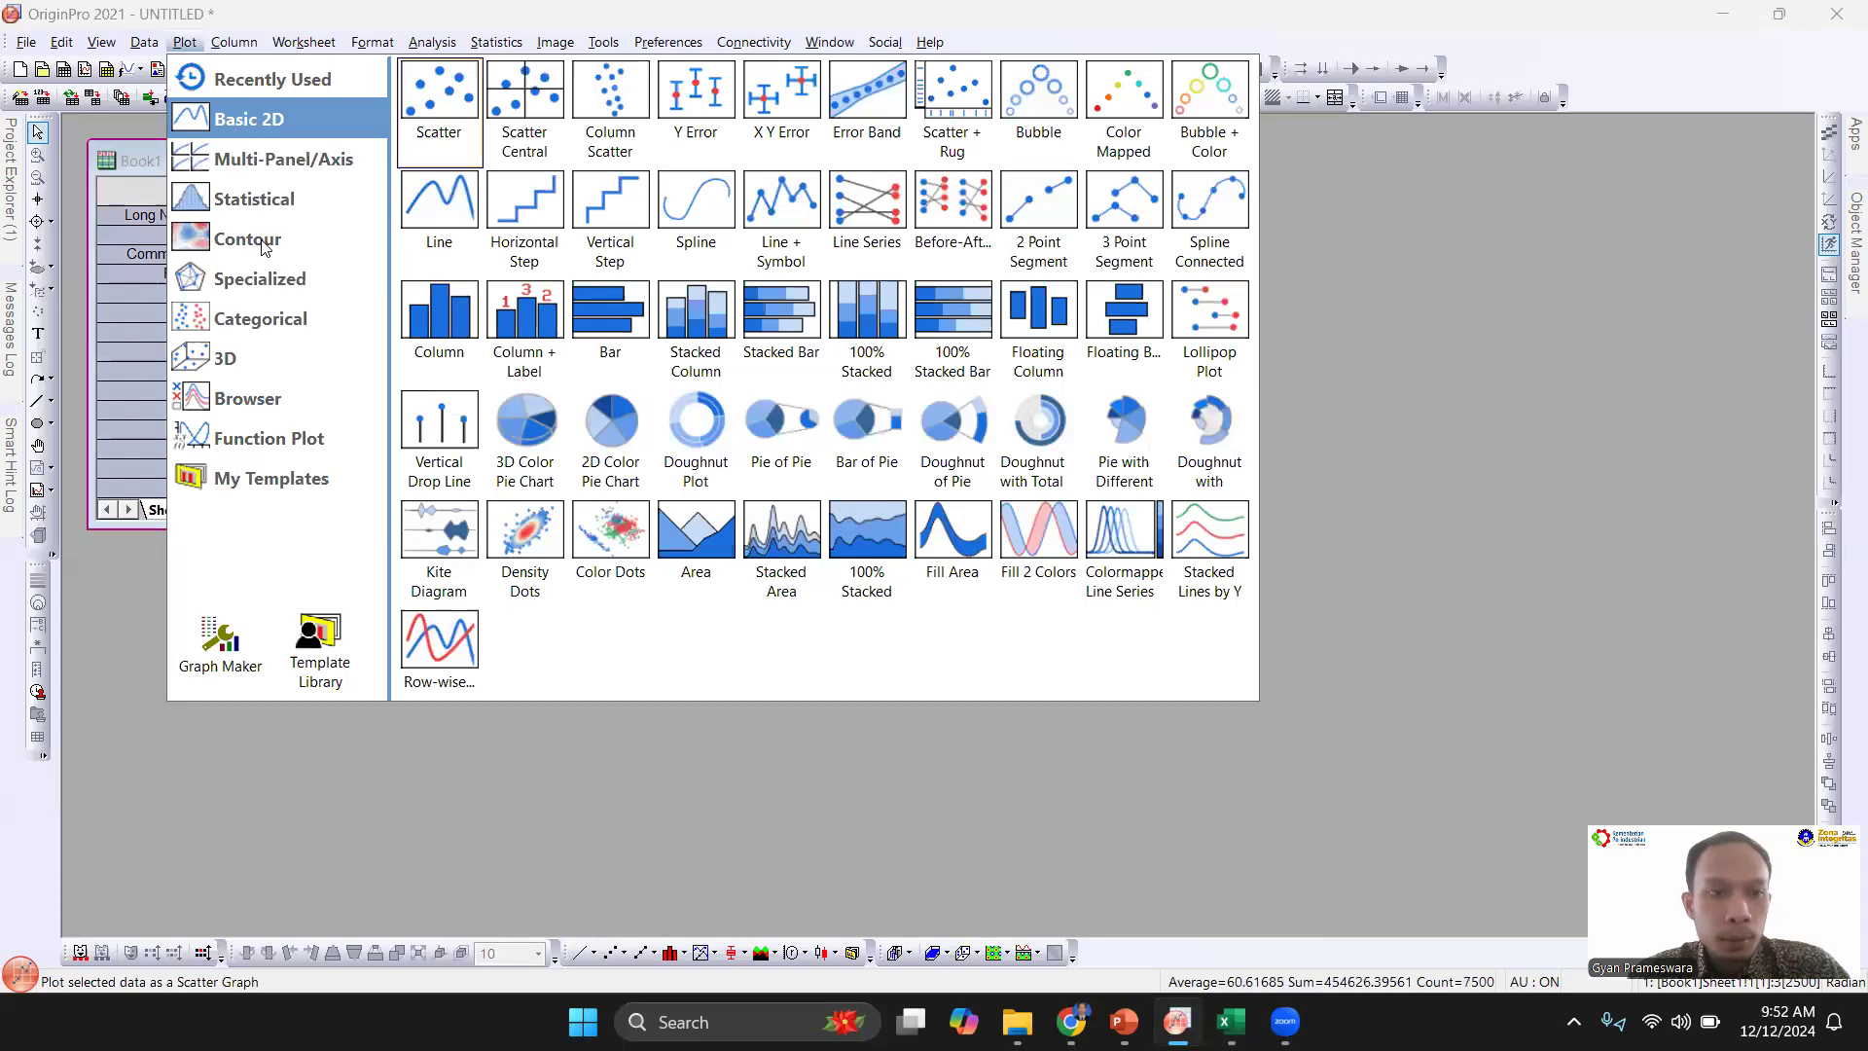
pyautogui.moveTo(264, 248)
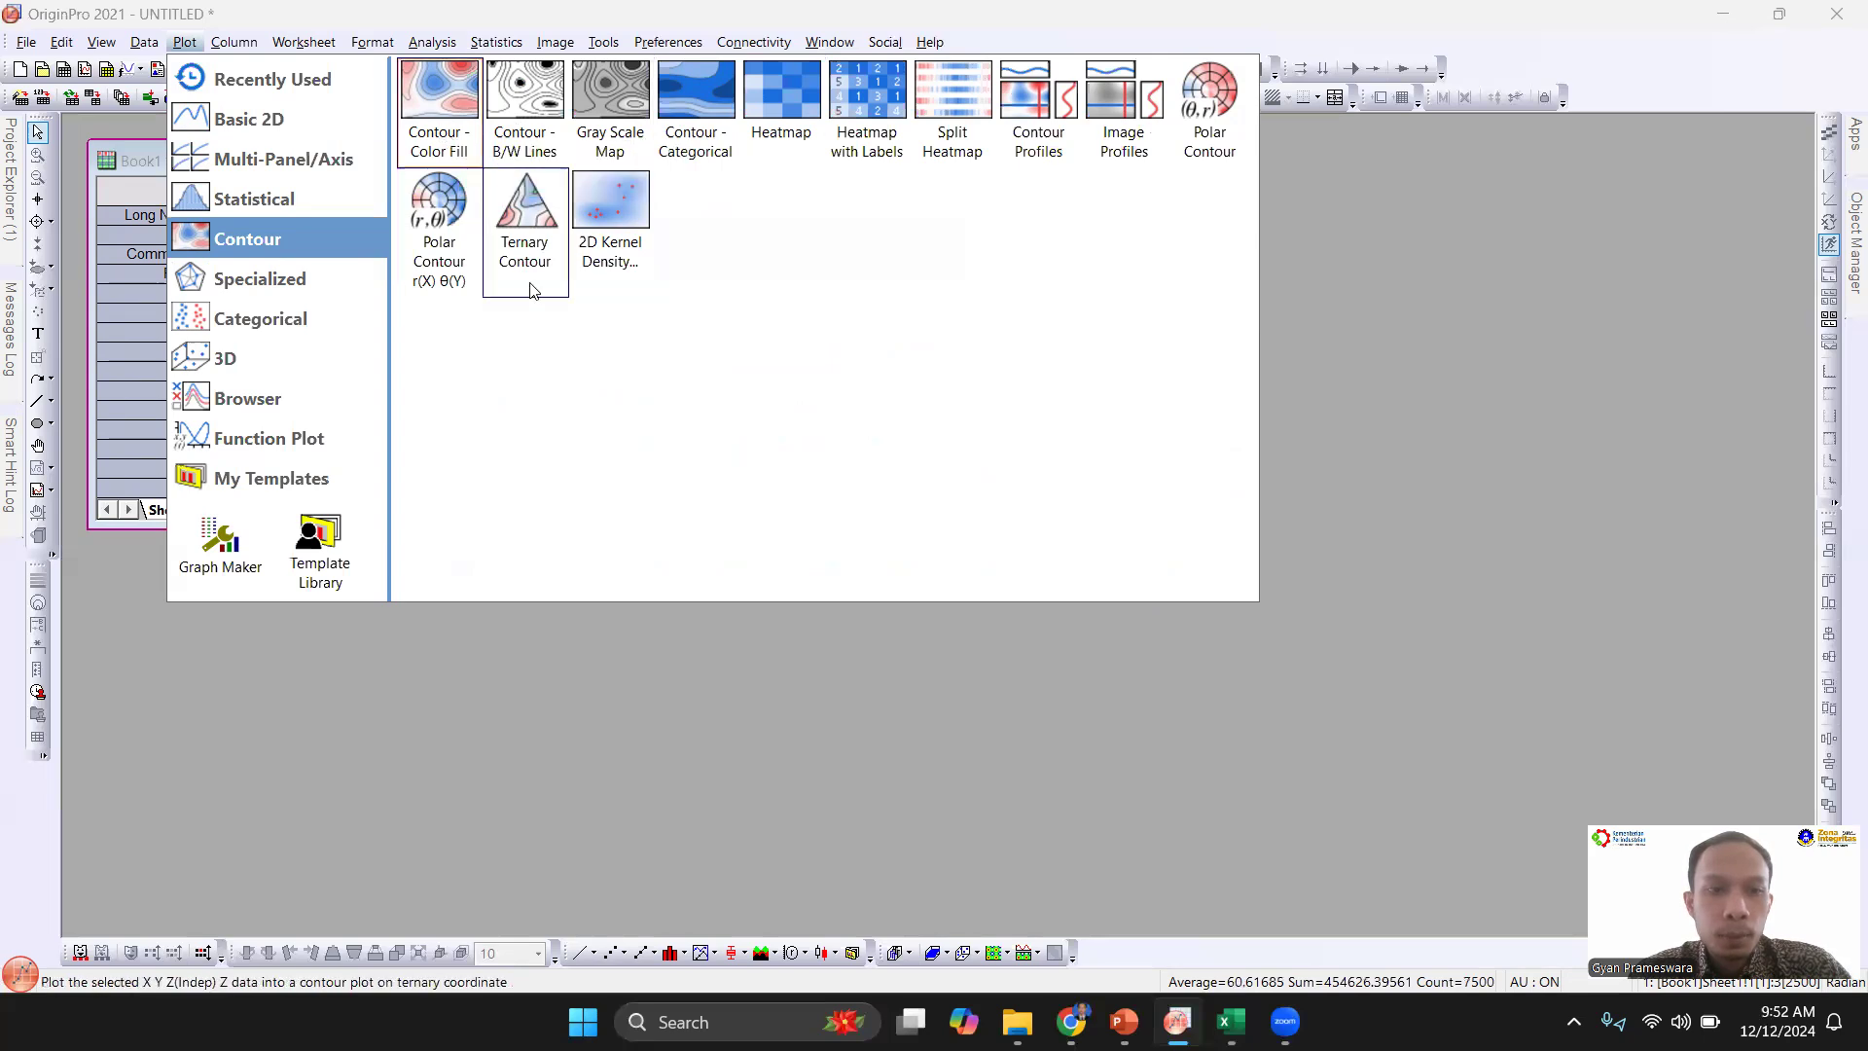
pyautogui.click(443, 119)
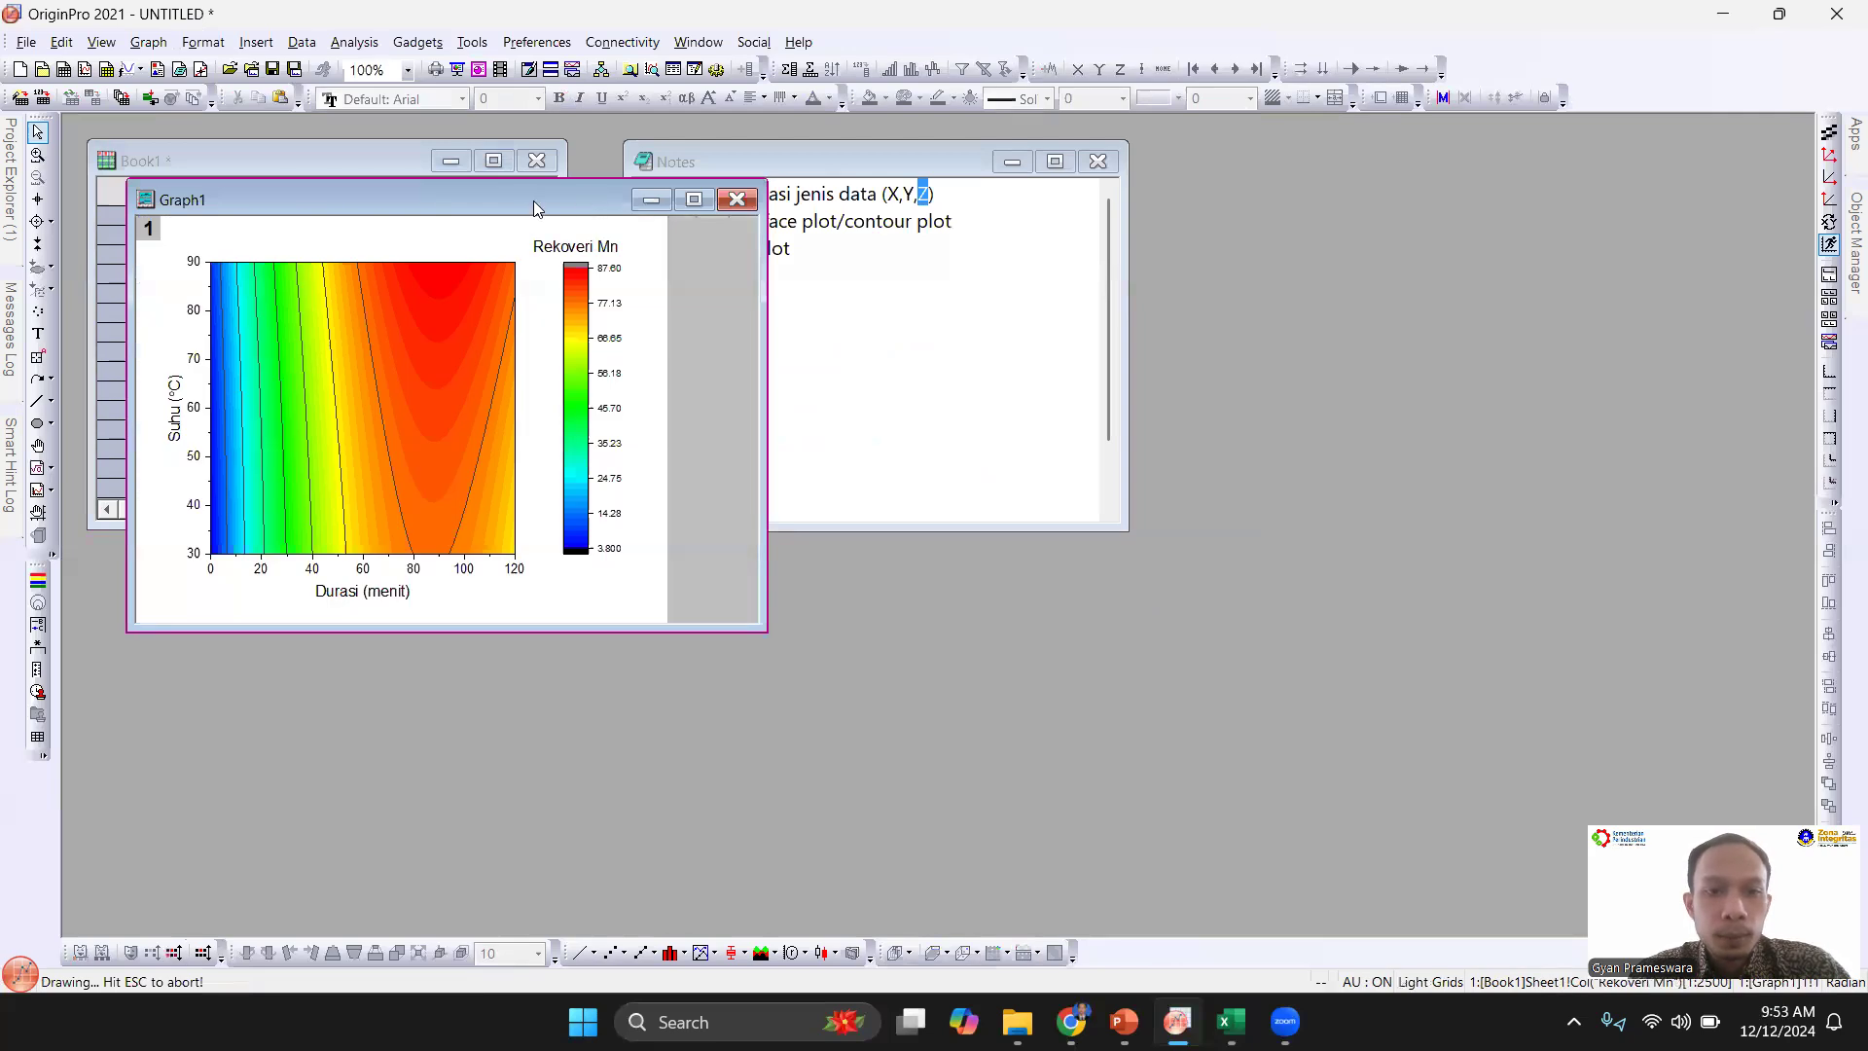
# Step: Move the contour graph window clear of the worksheet and notes, and maximise it
pyautogui.moveTo(533, 201); pyautogui.dragTo(1569, 156)
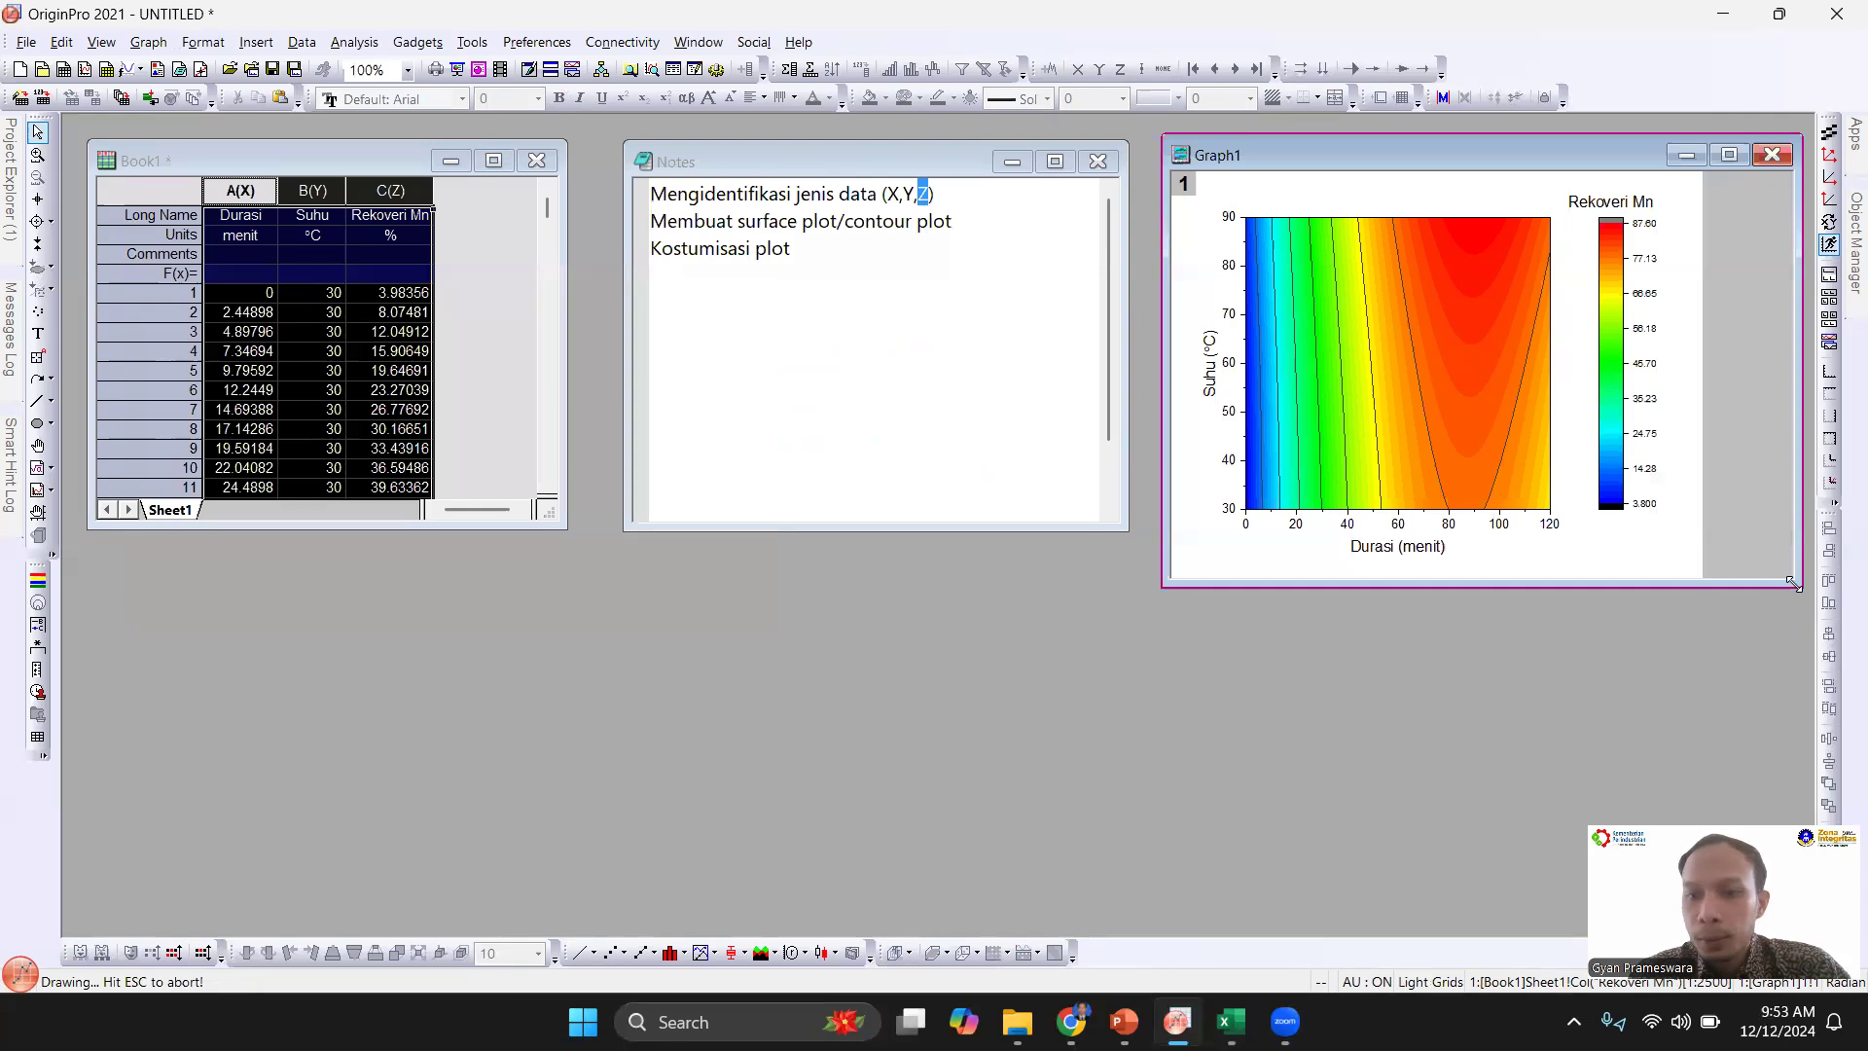
pyautogui.doubleClick(1623, 156)
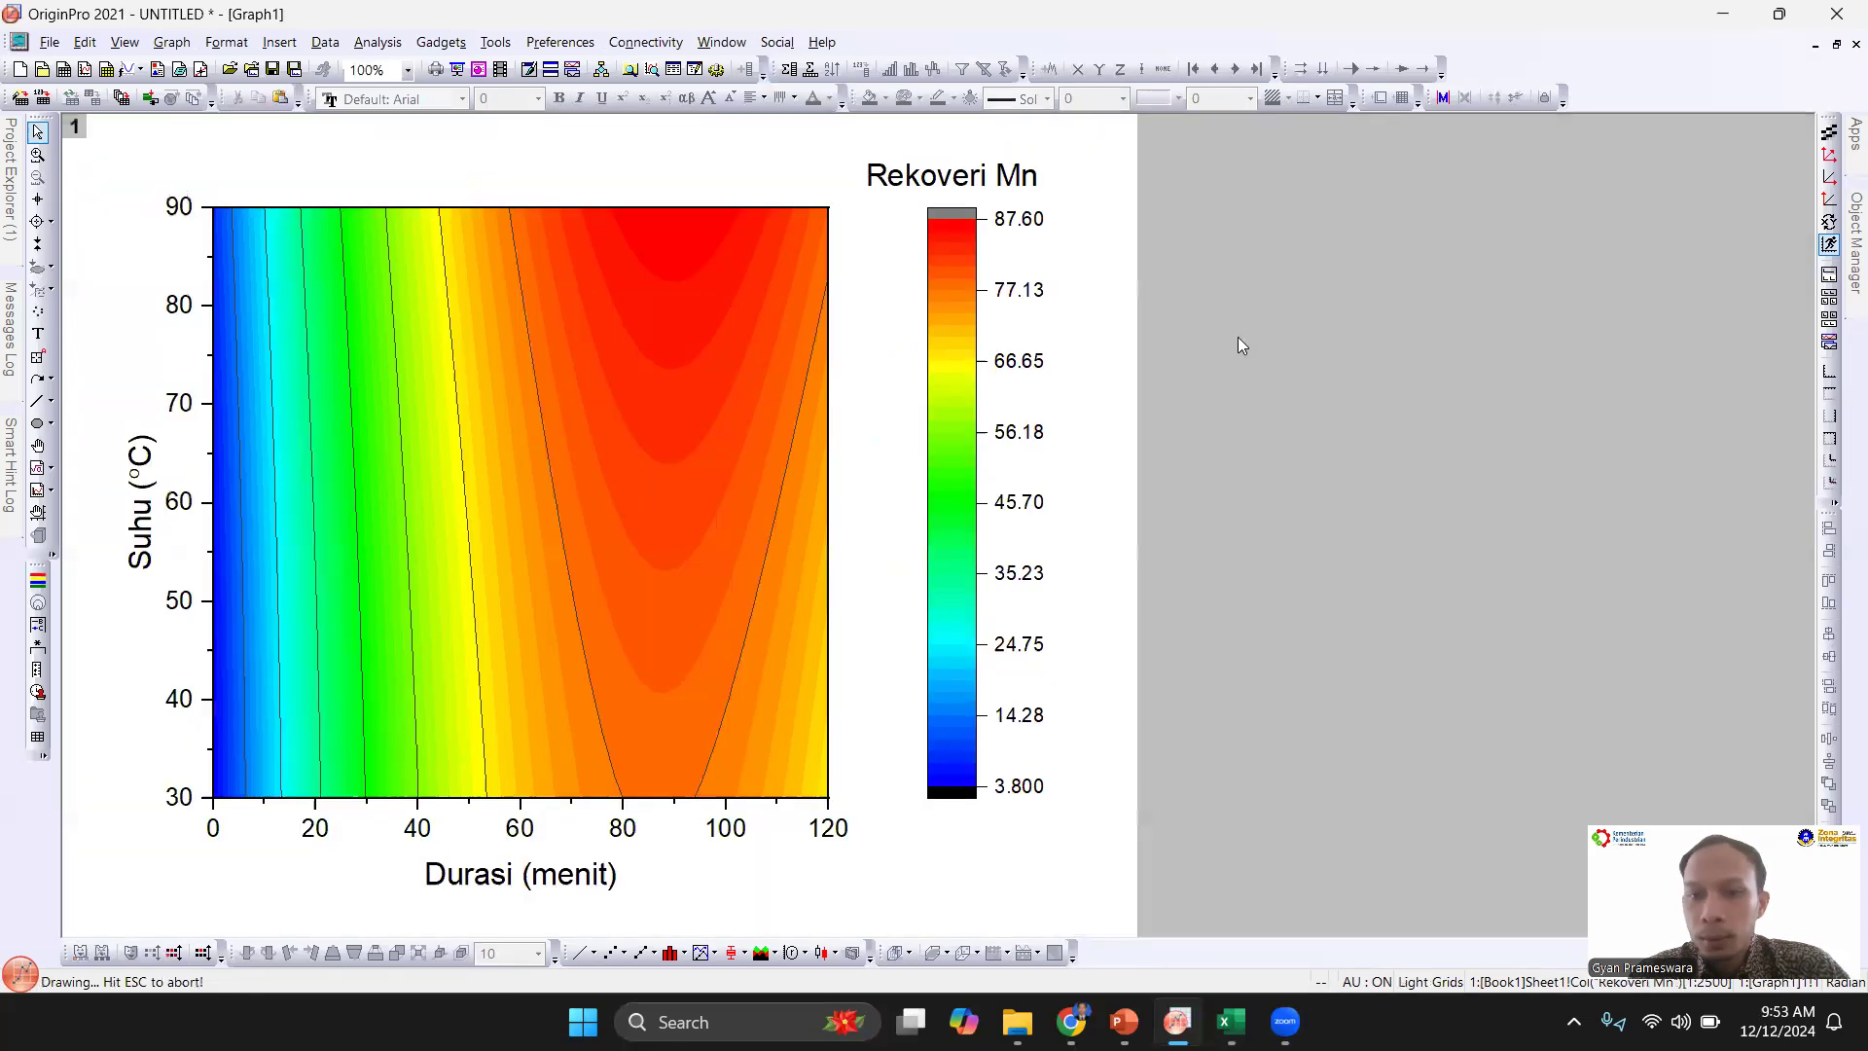
pyautogui.moveTo(718, 670)
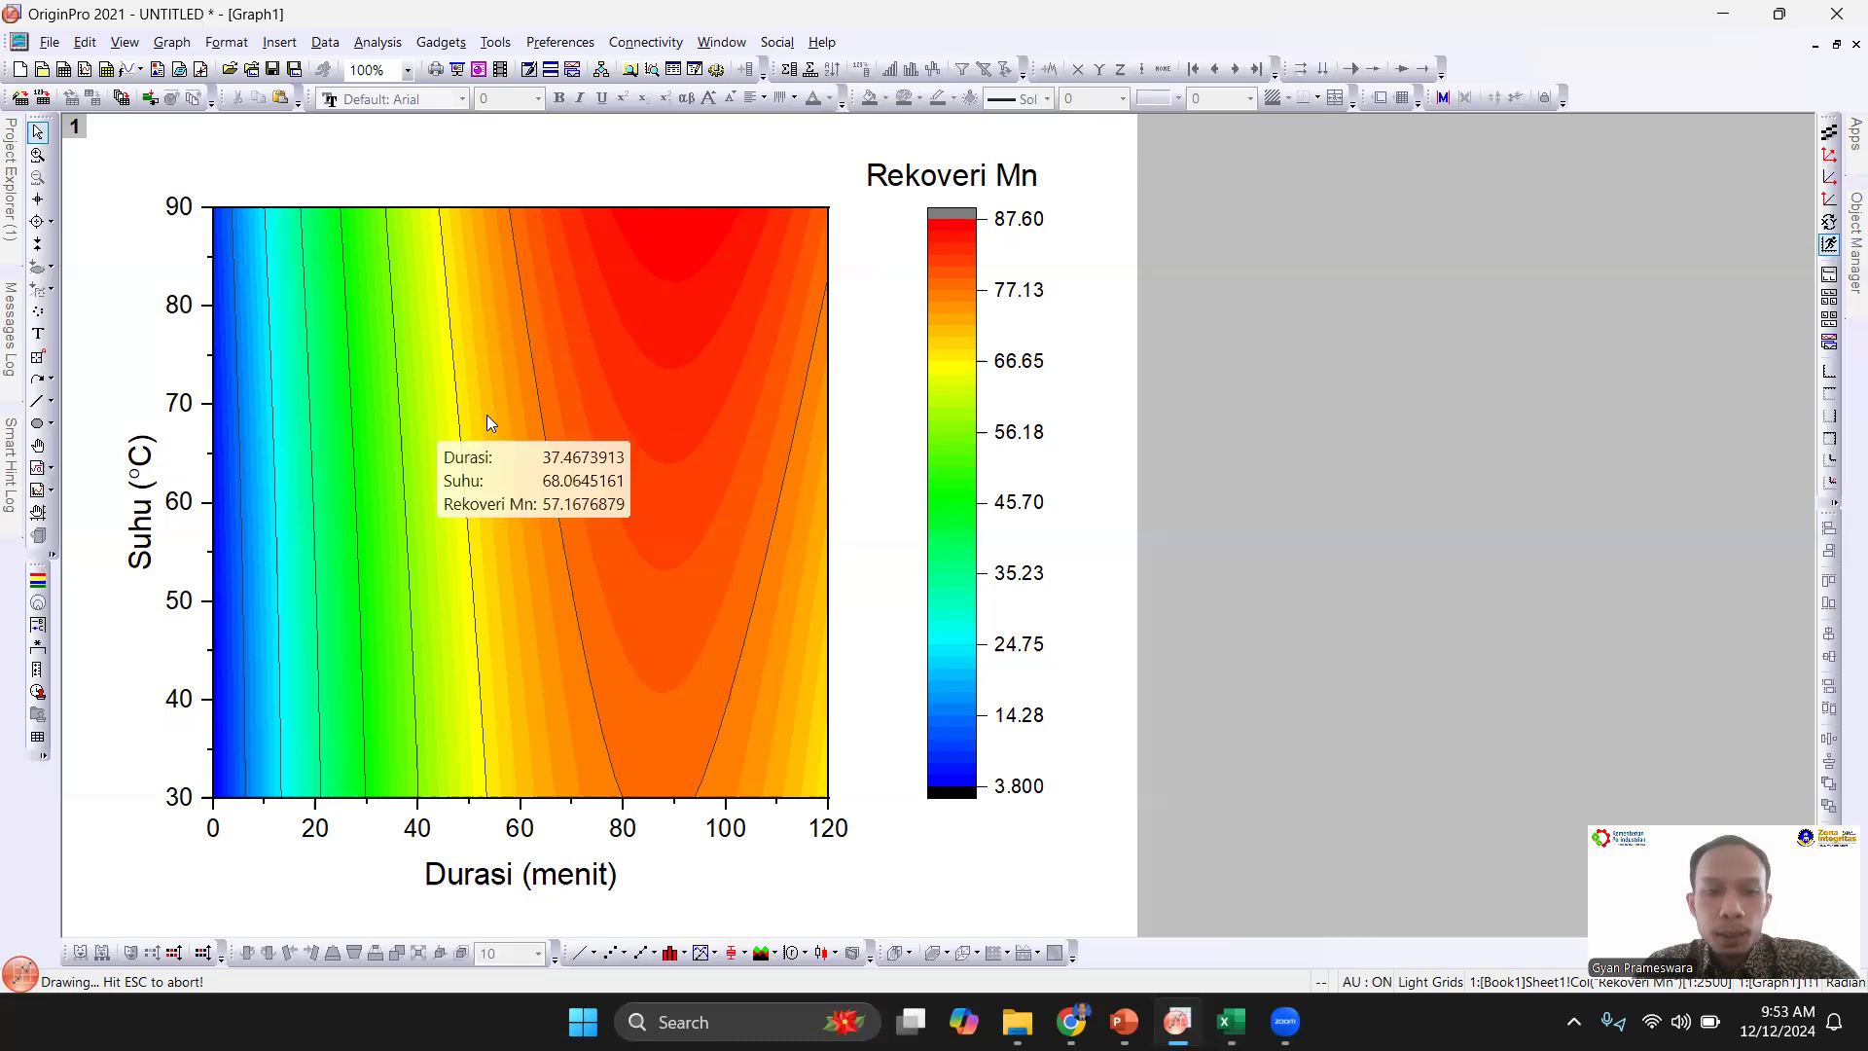
pyautogui.moveTo(671, 386)
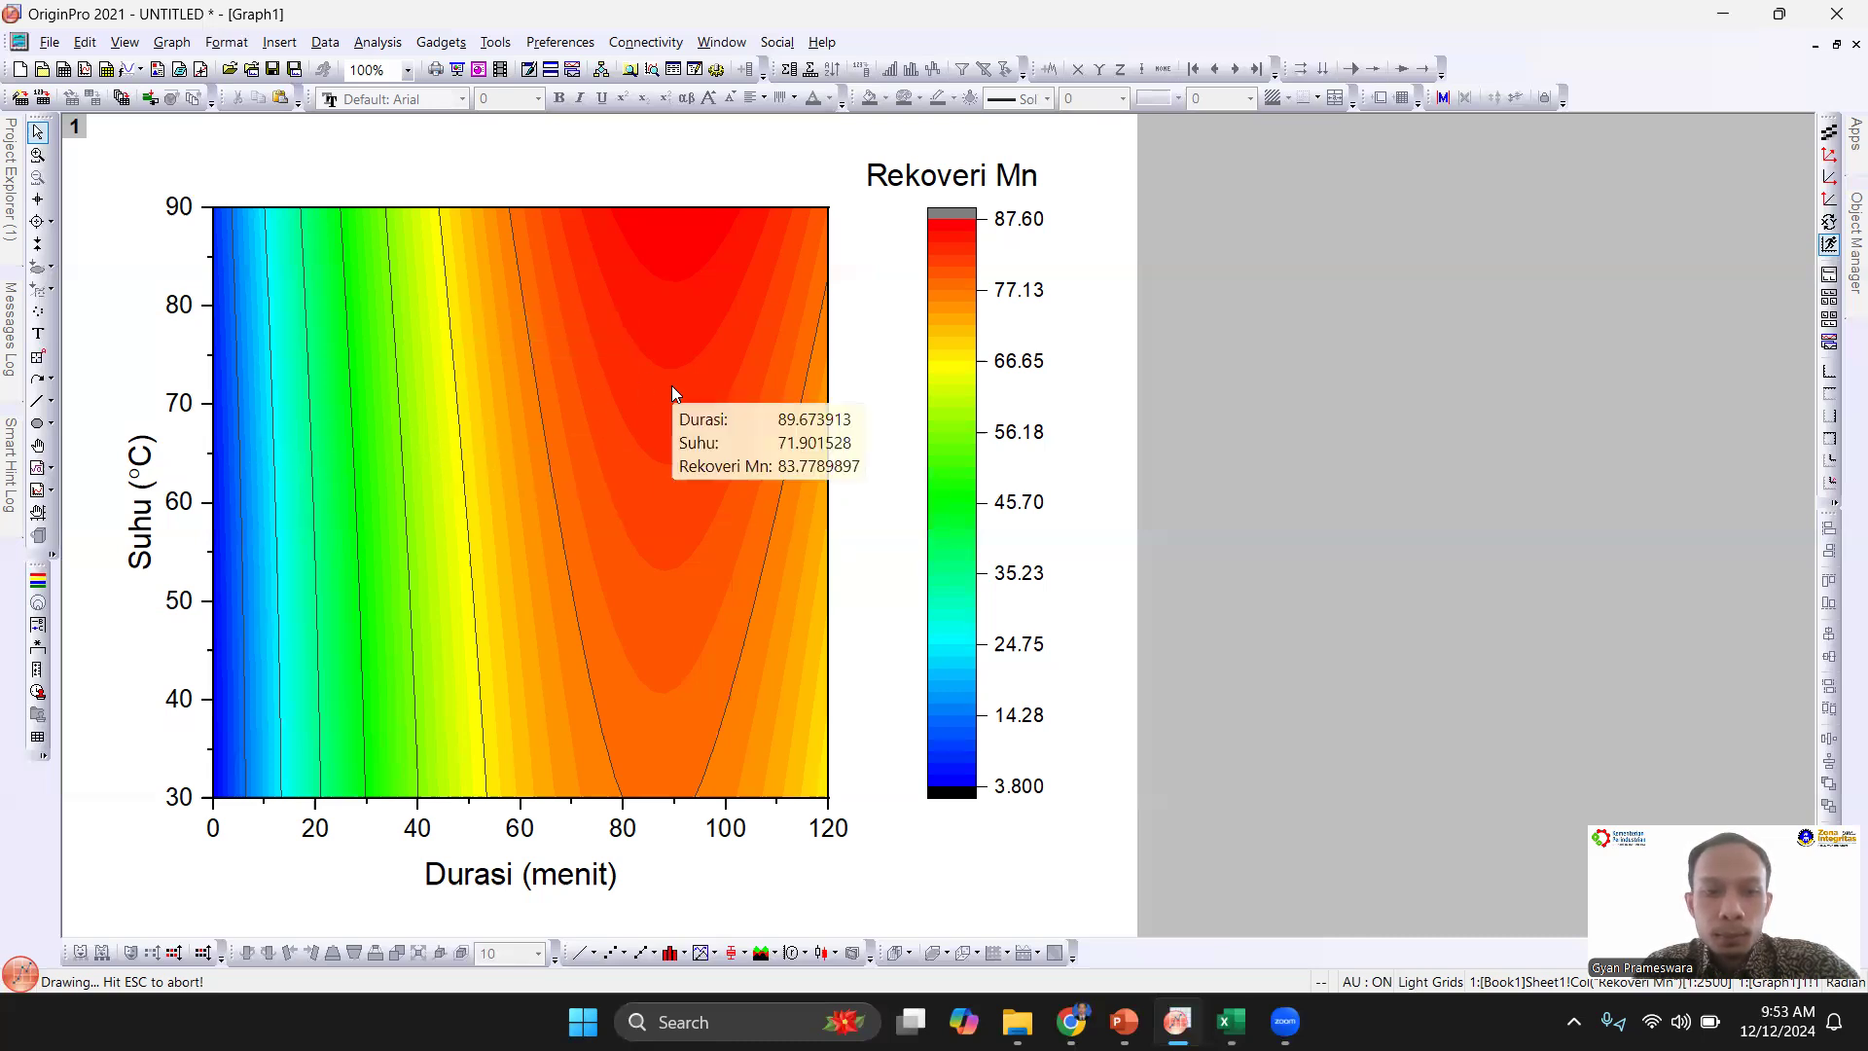
# Step: Apply the Viridis color list as the fill of the contour plot's levels
pyautogui.doubleClick(668, 383)
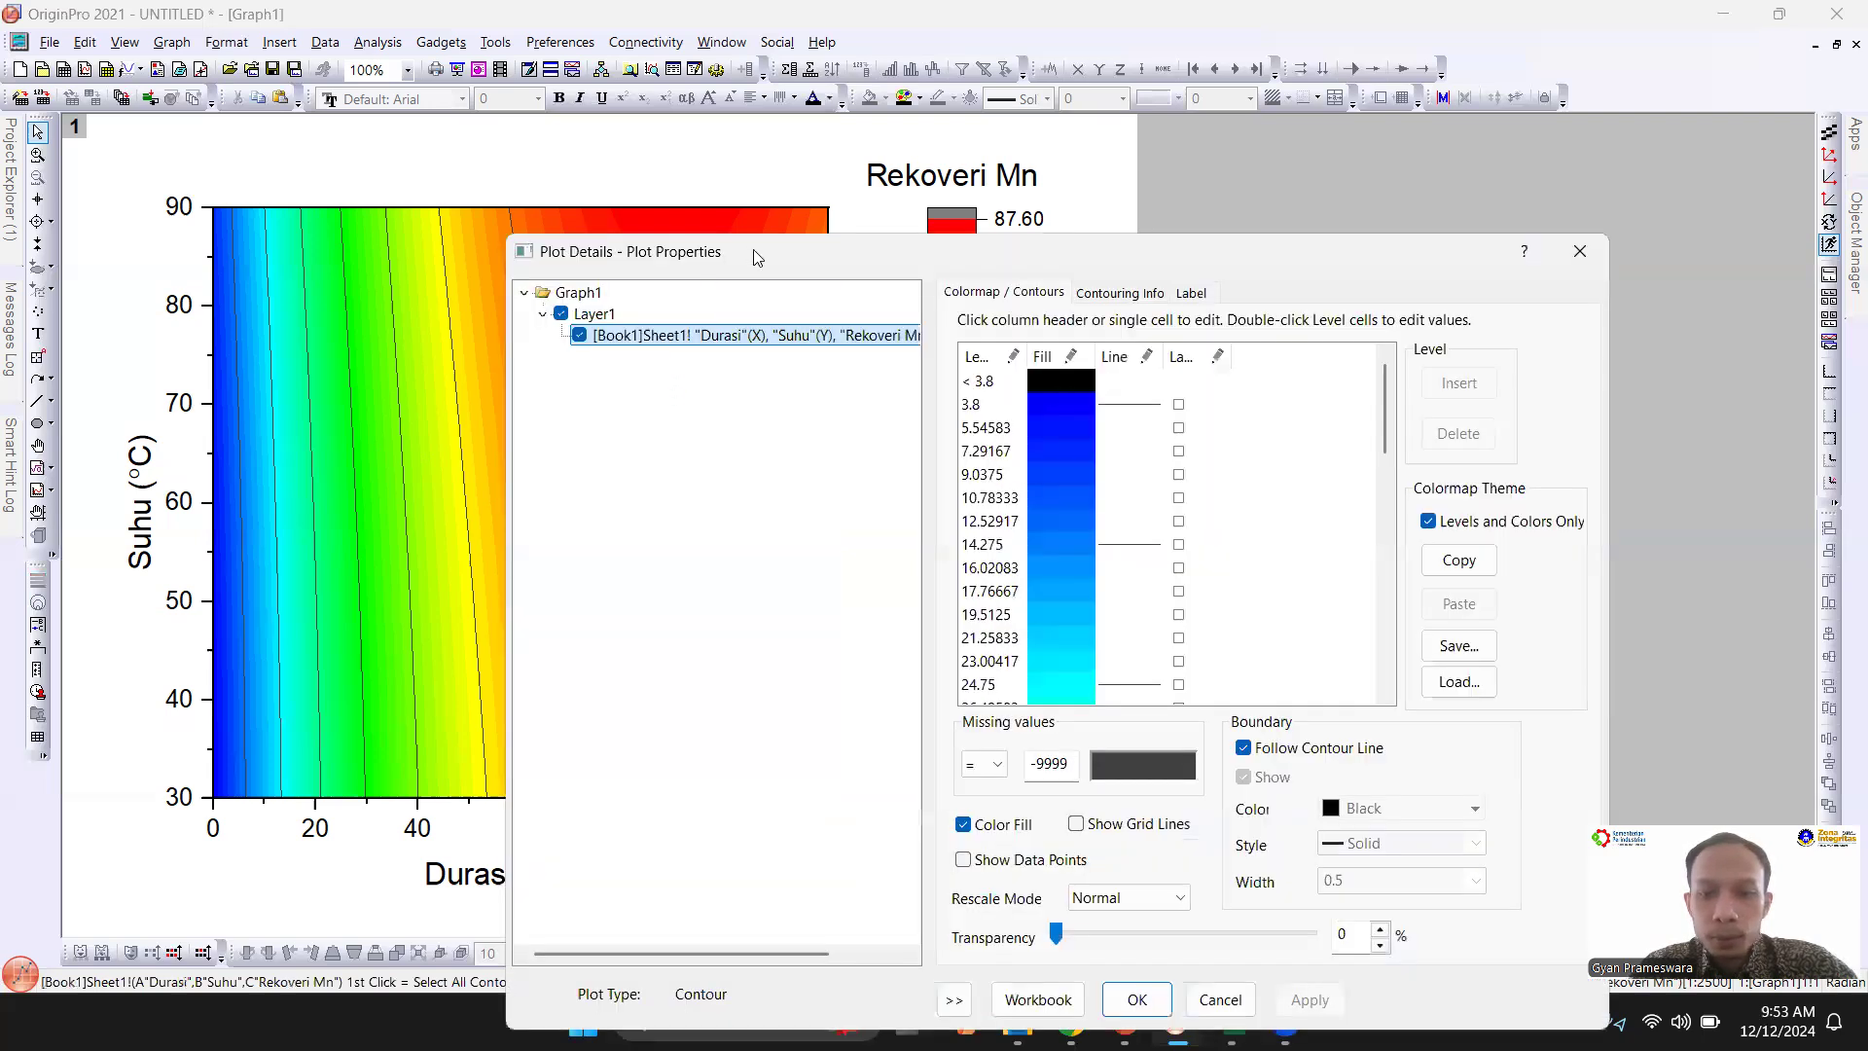
pyautogui.moveTo(753, 249); pyautogui.dragTo(761, 152)
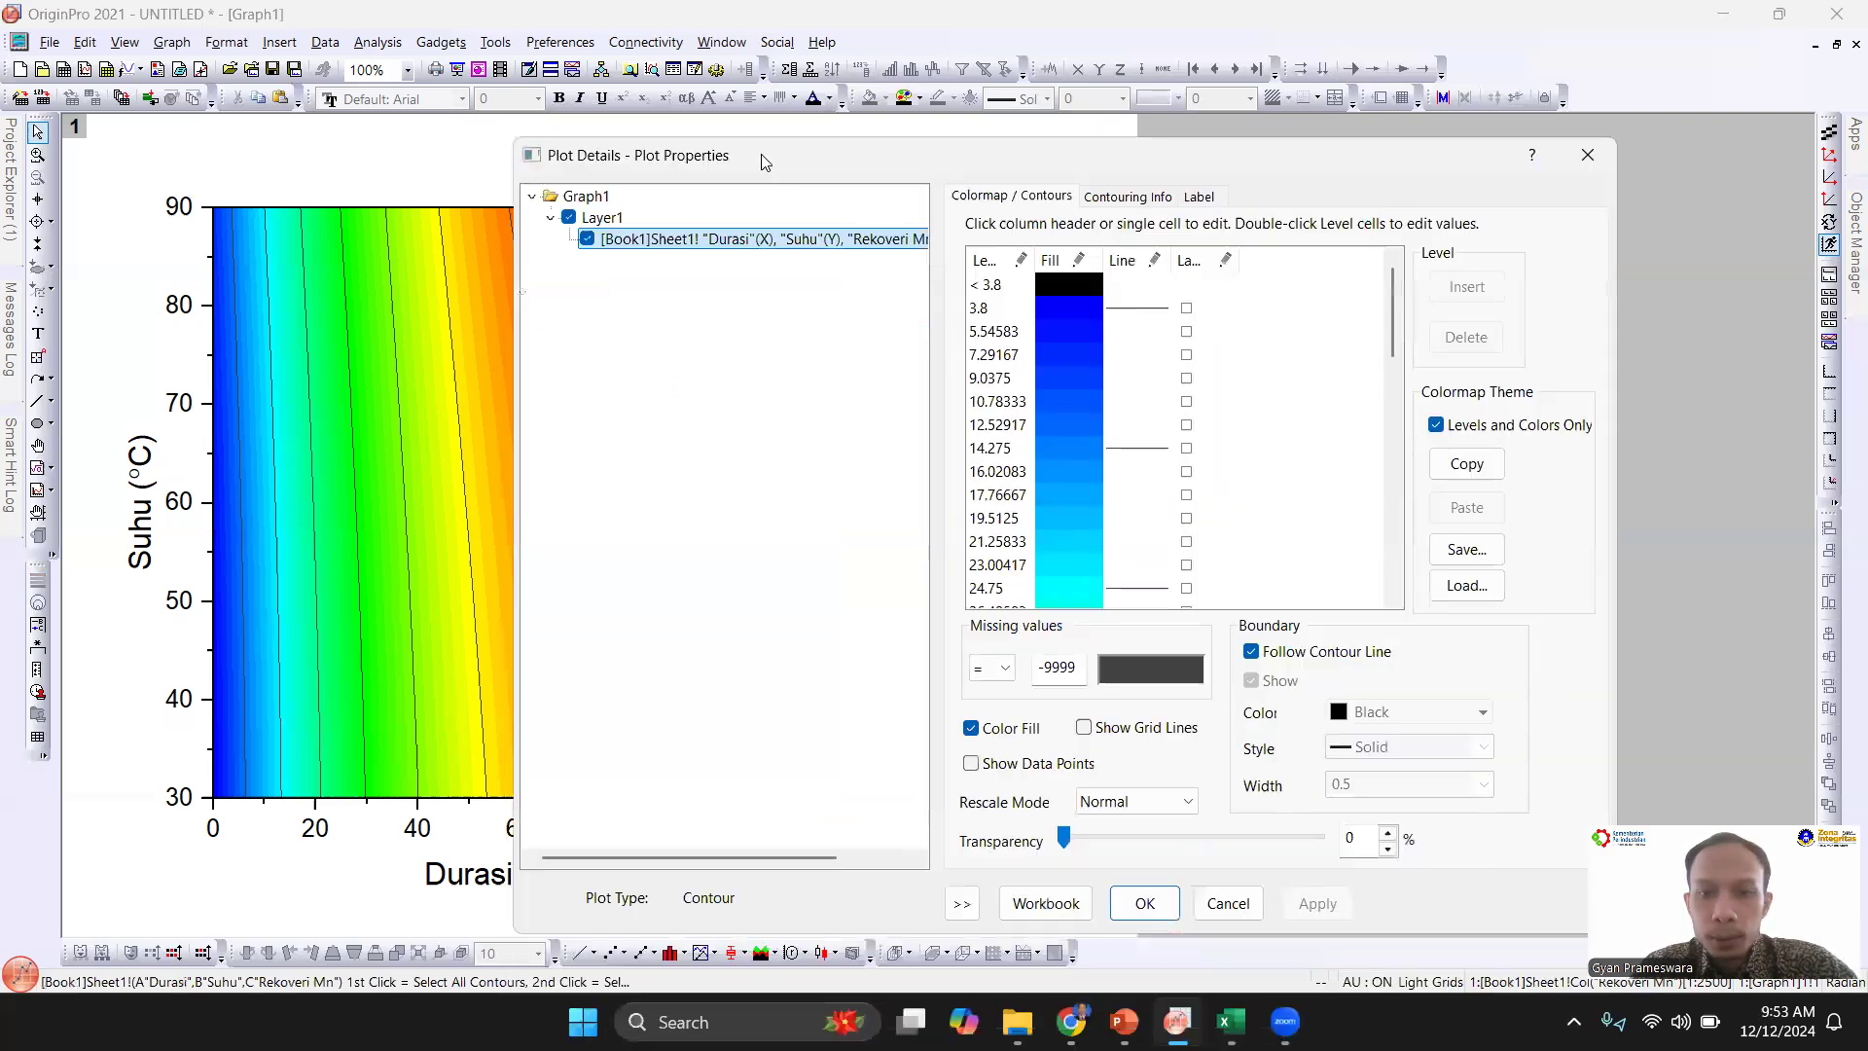
pyautogui.click(1062, 270)
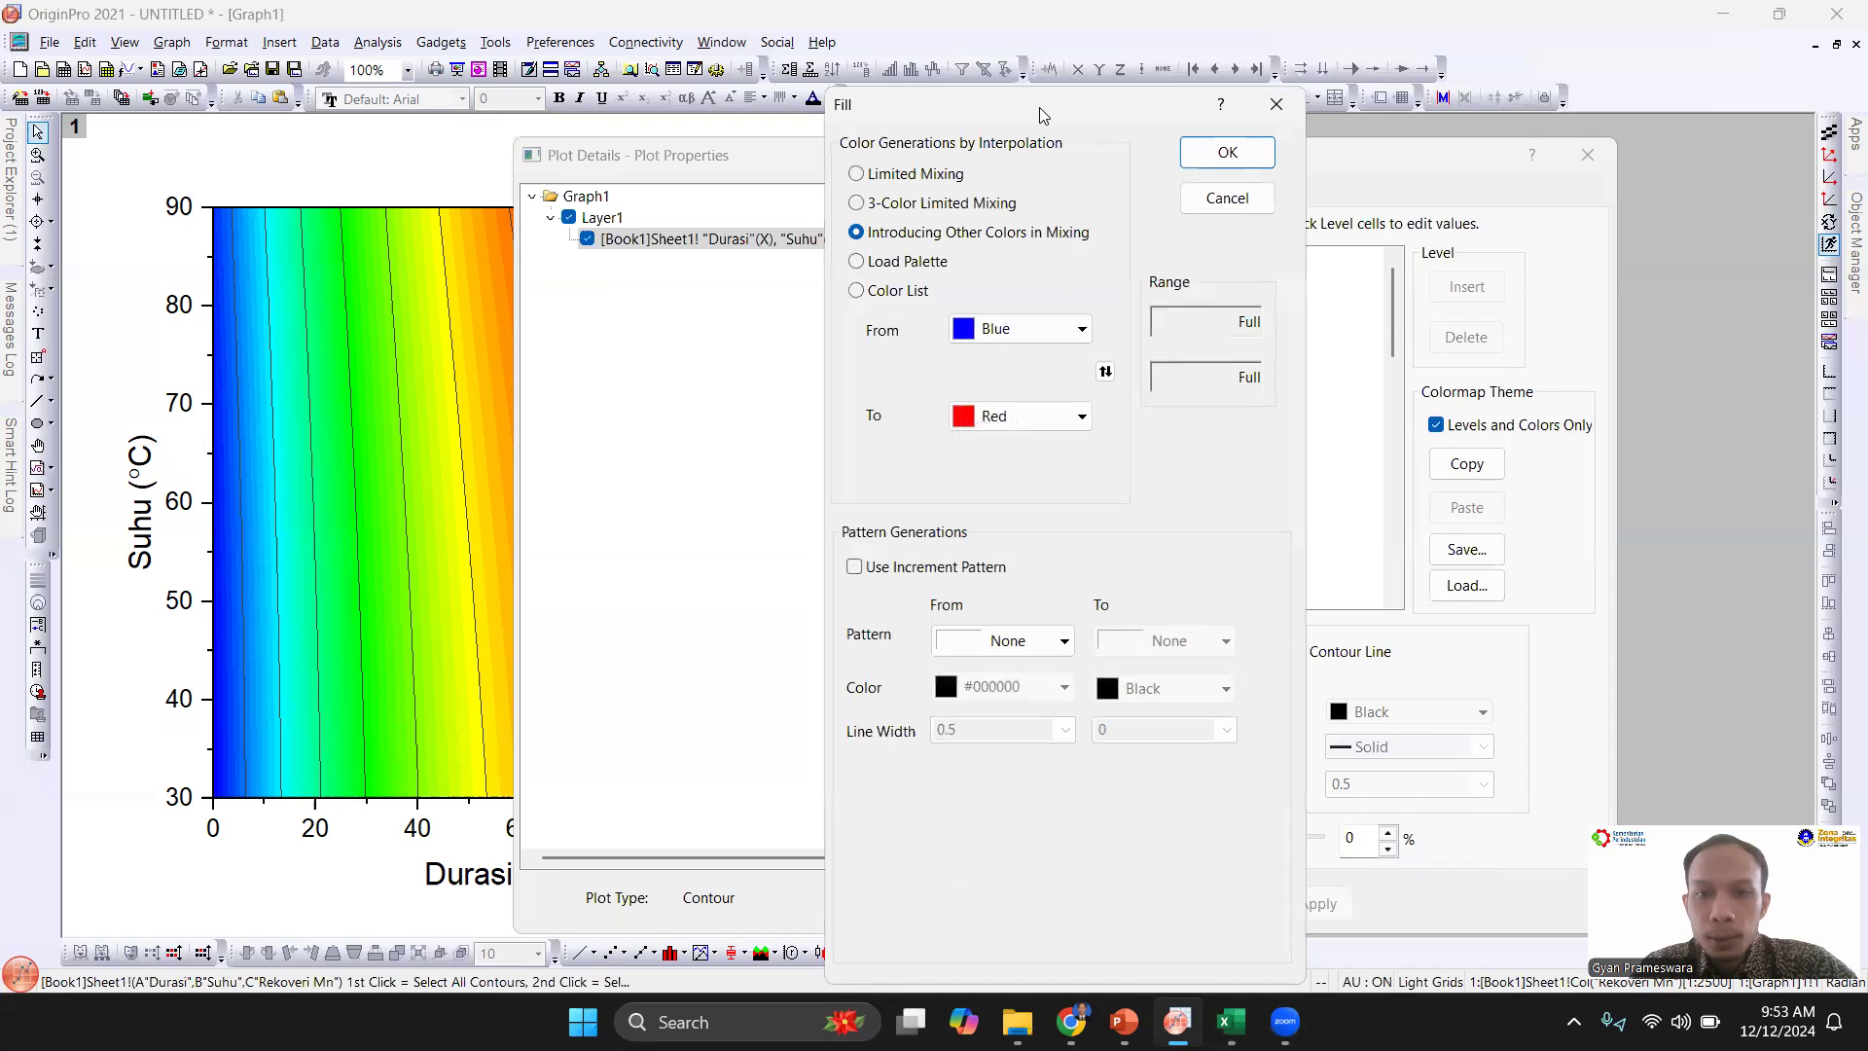
pyautogui.moveTo(1043, 115); pyautogui.dragTo(1062, 122)
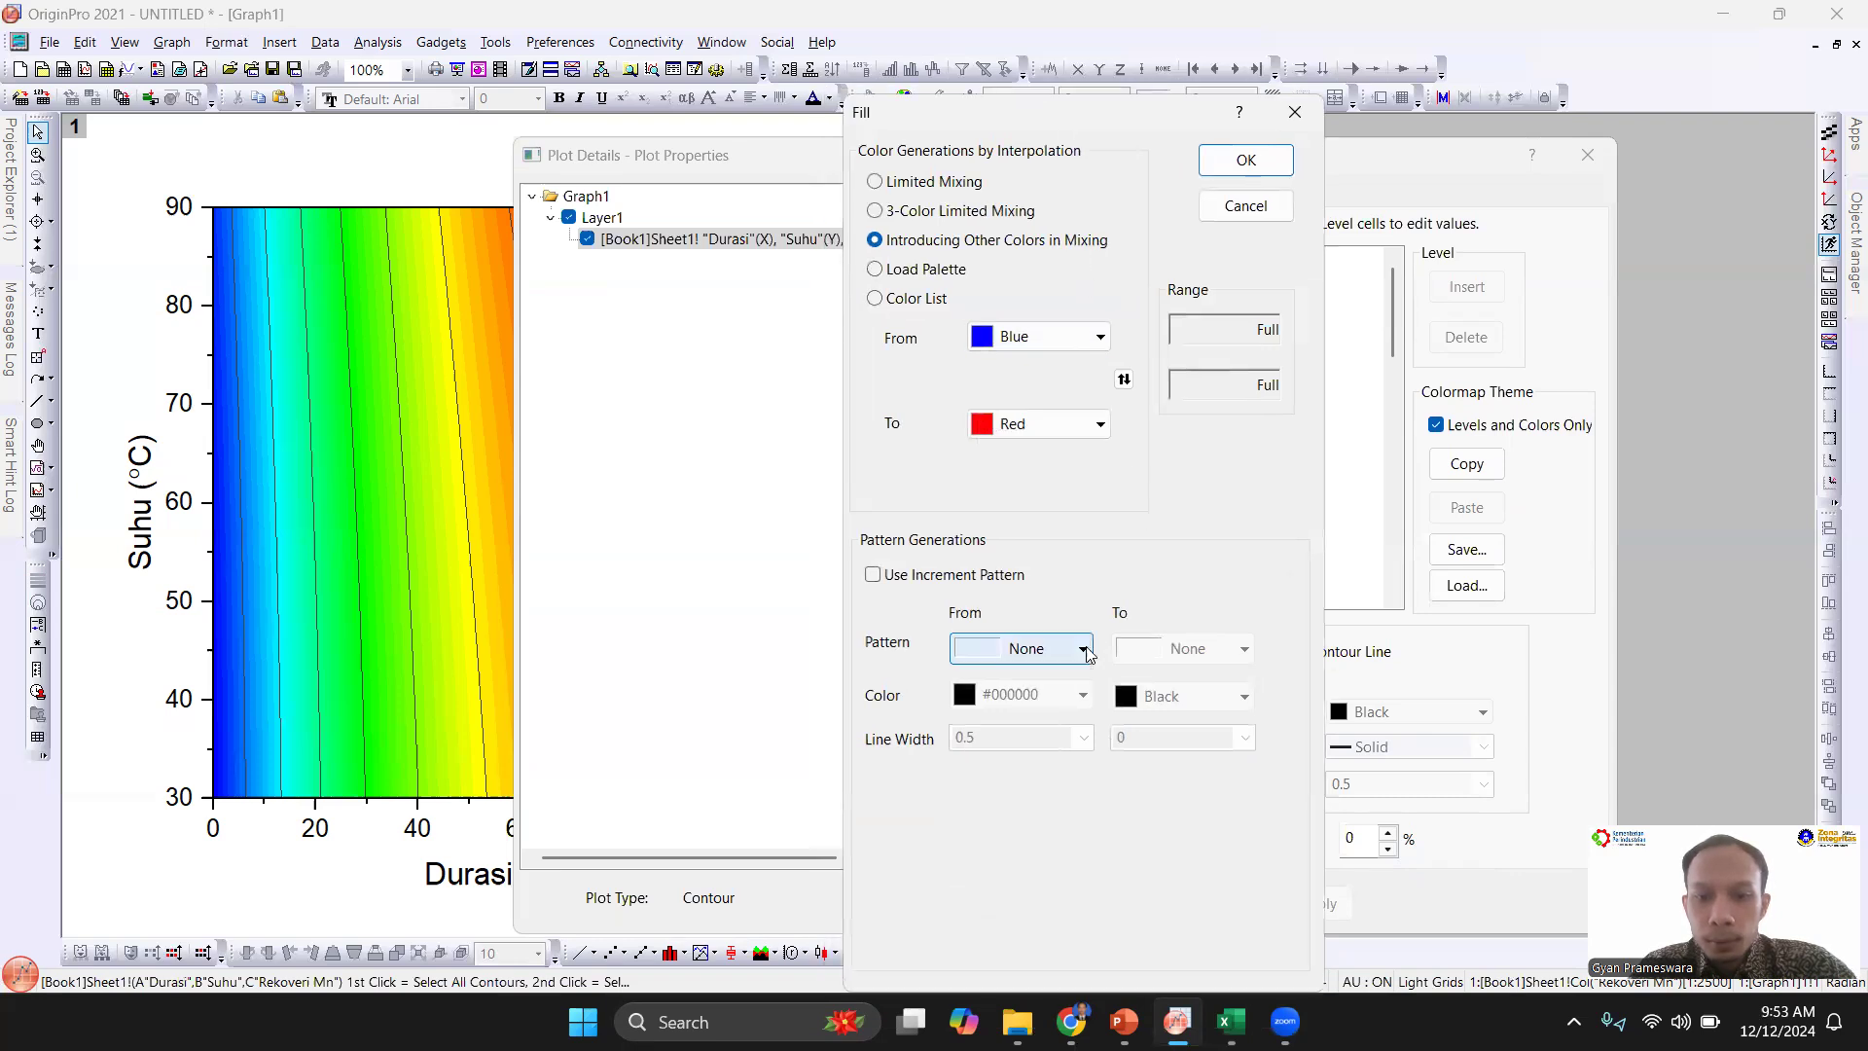
pyautogui.click(937, 302)
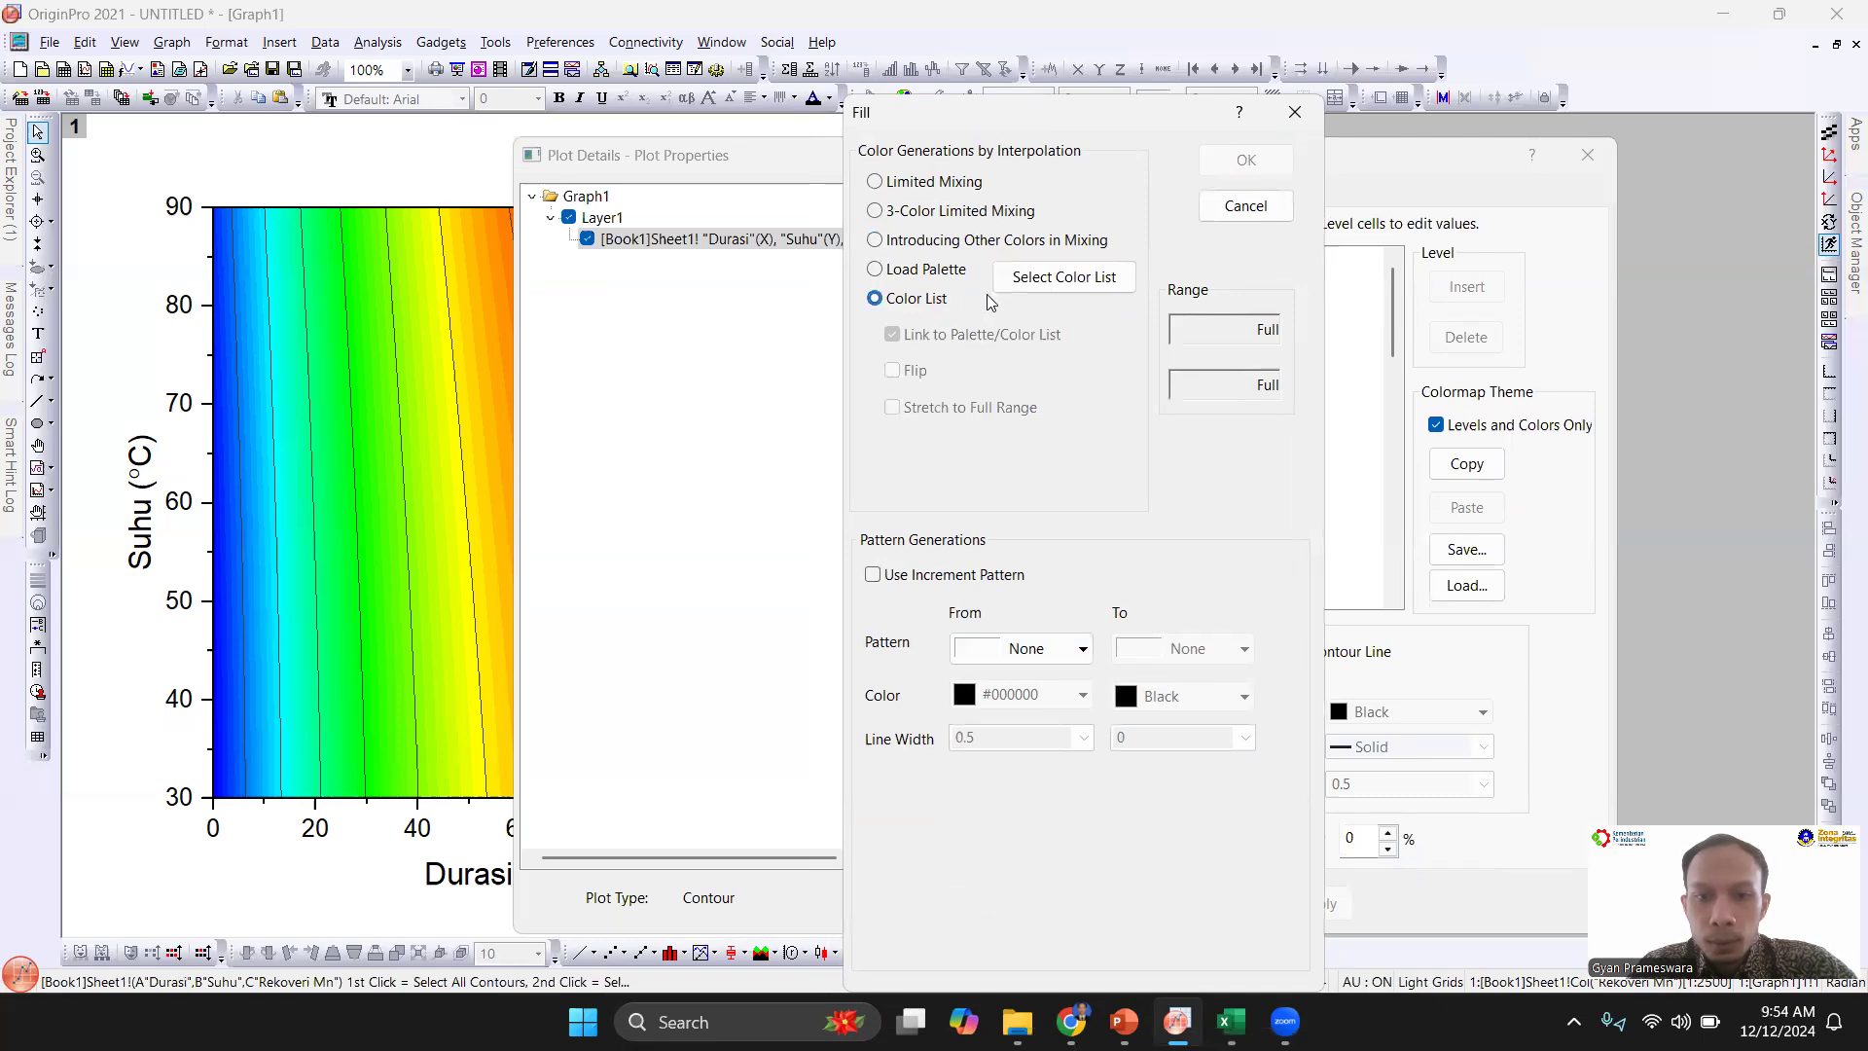
pyautogui.click(1022, 282)
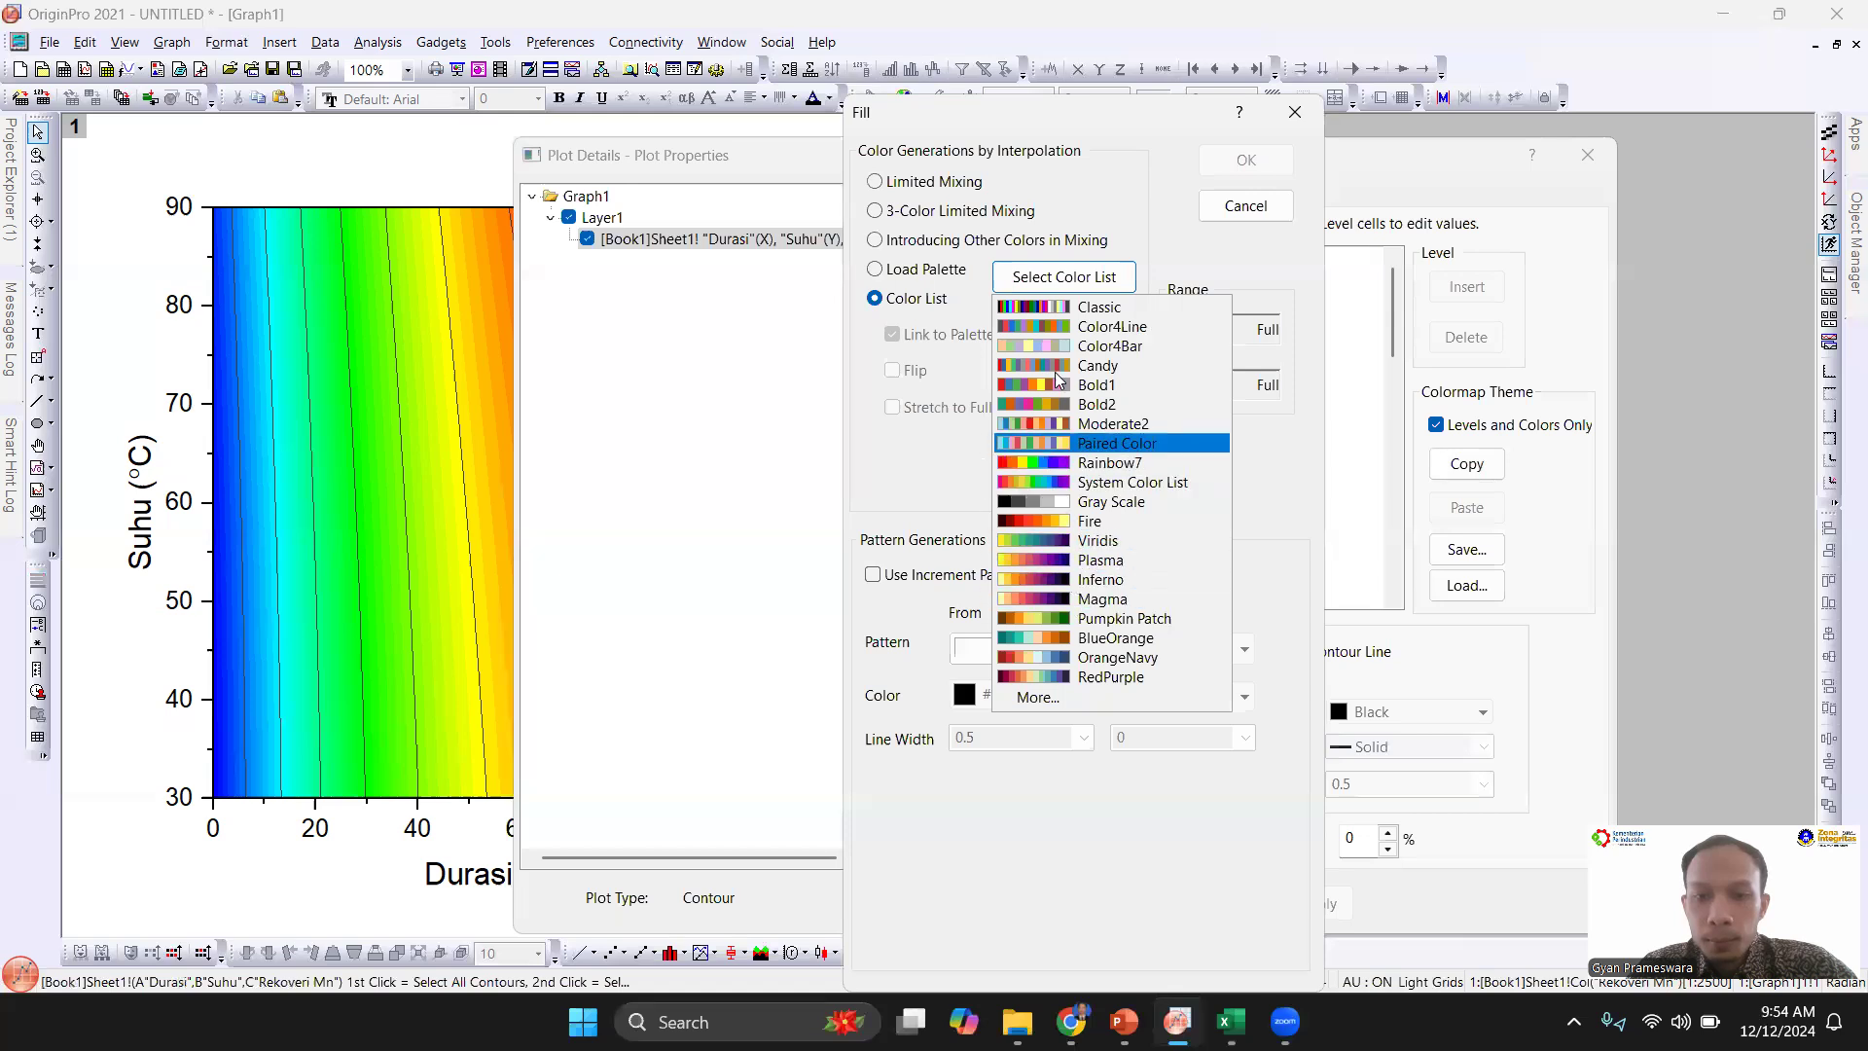
pyautogui.click(1091, 539)
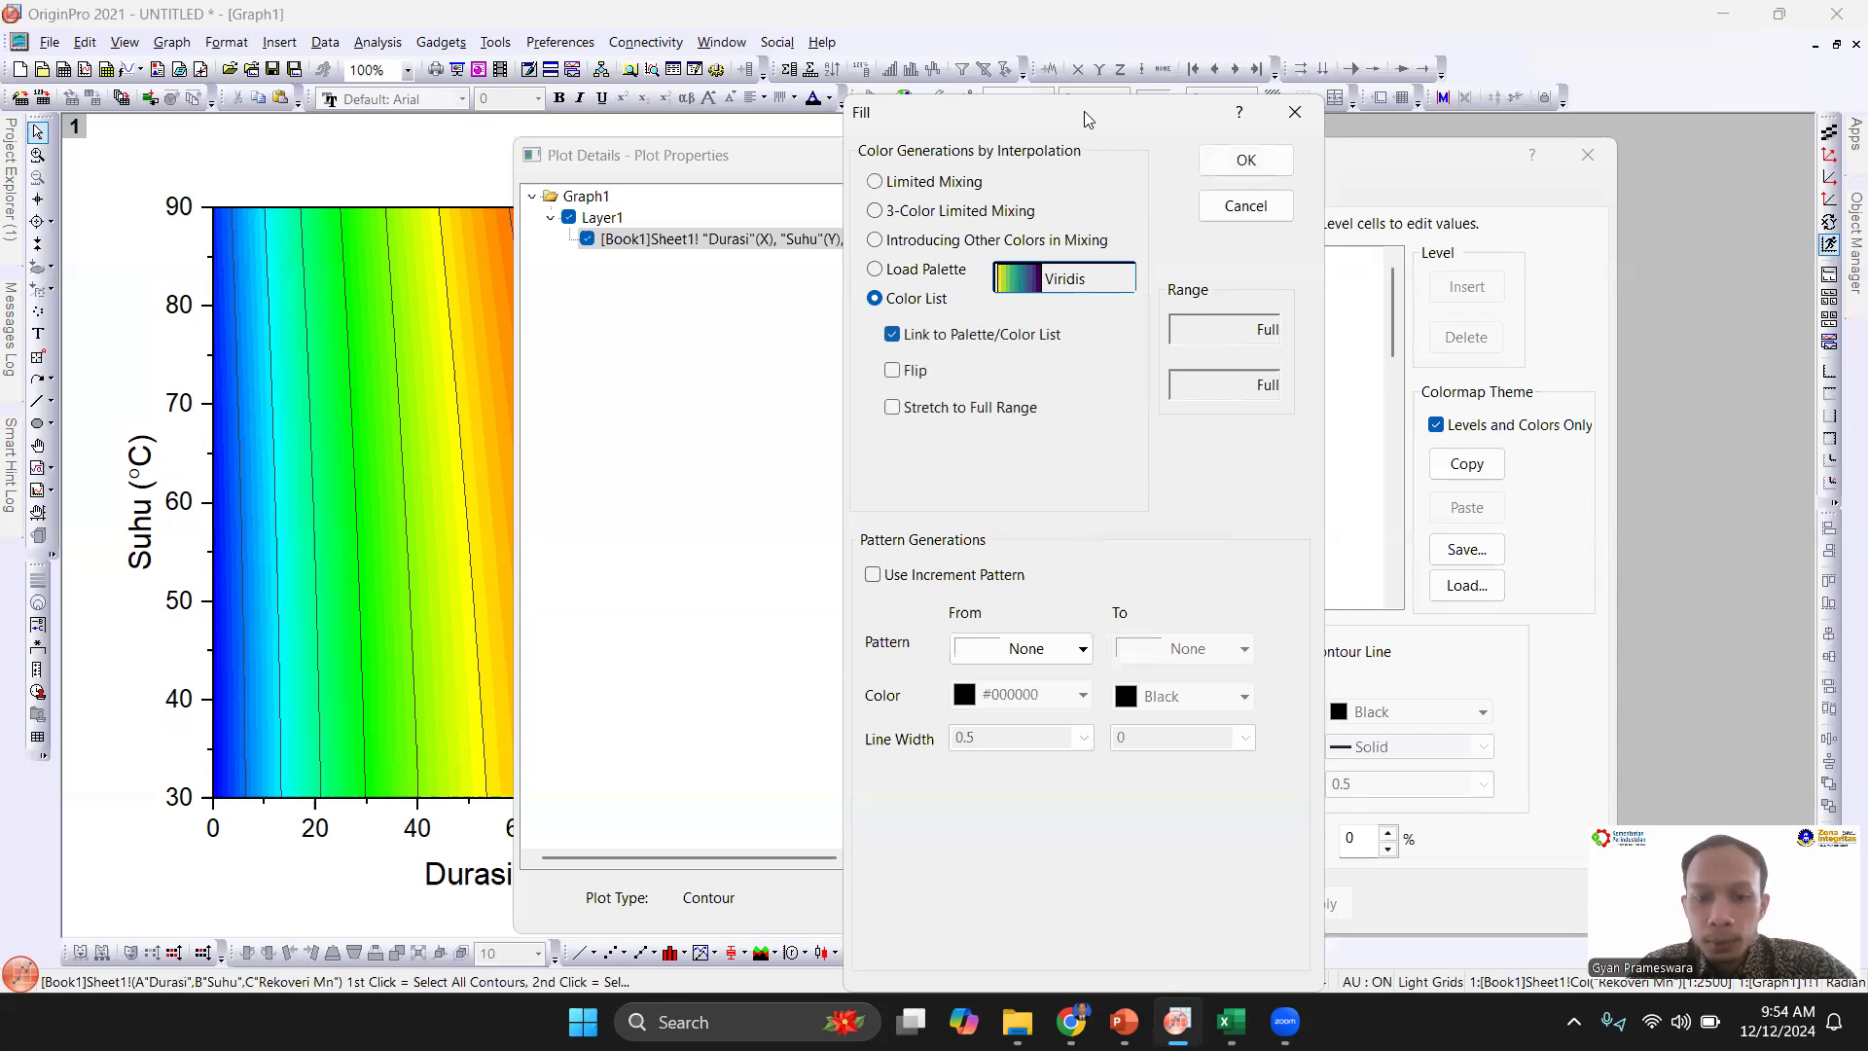
pyautogui.moveTo(1084, 111); pyautogui.dragTo(1011, 82)
pyautogui.click(1173, 130)
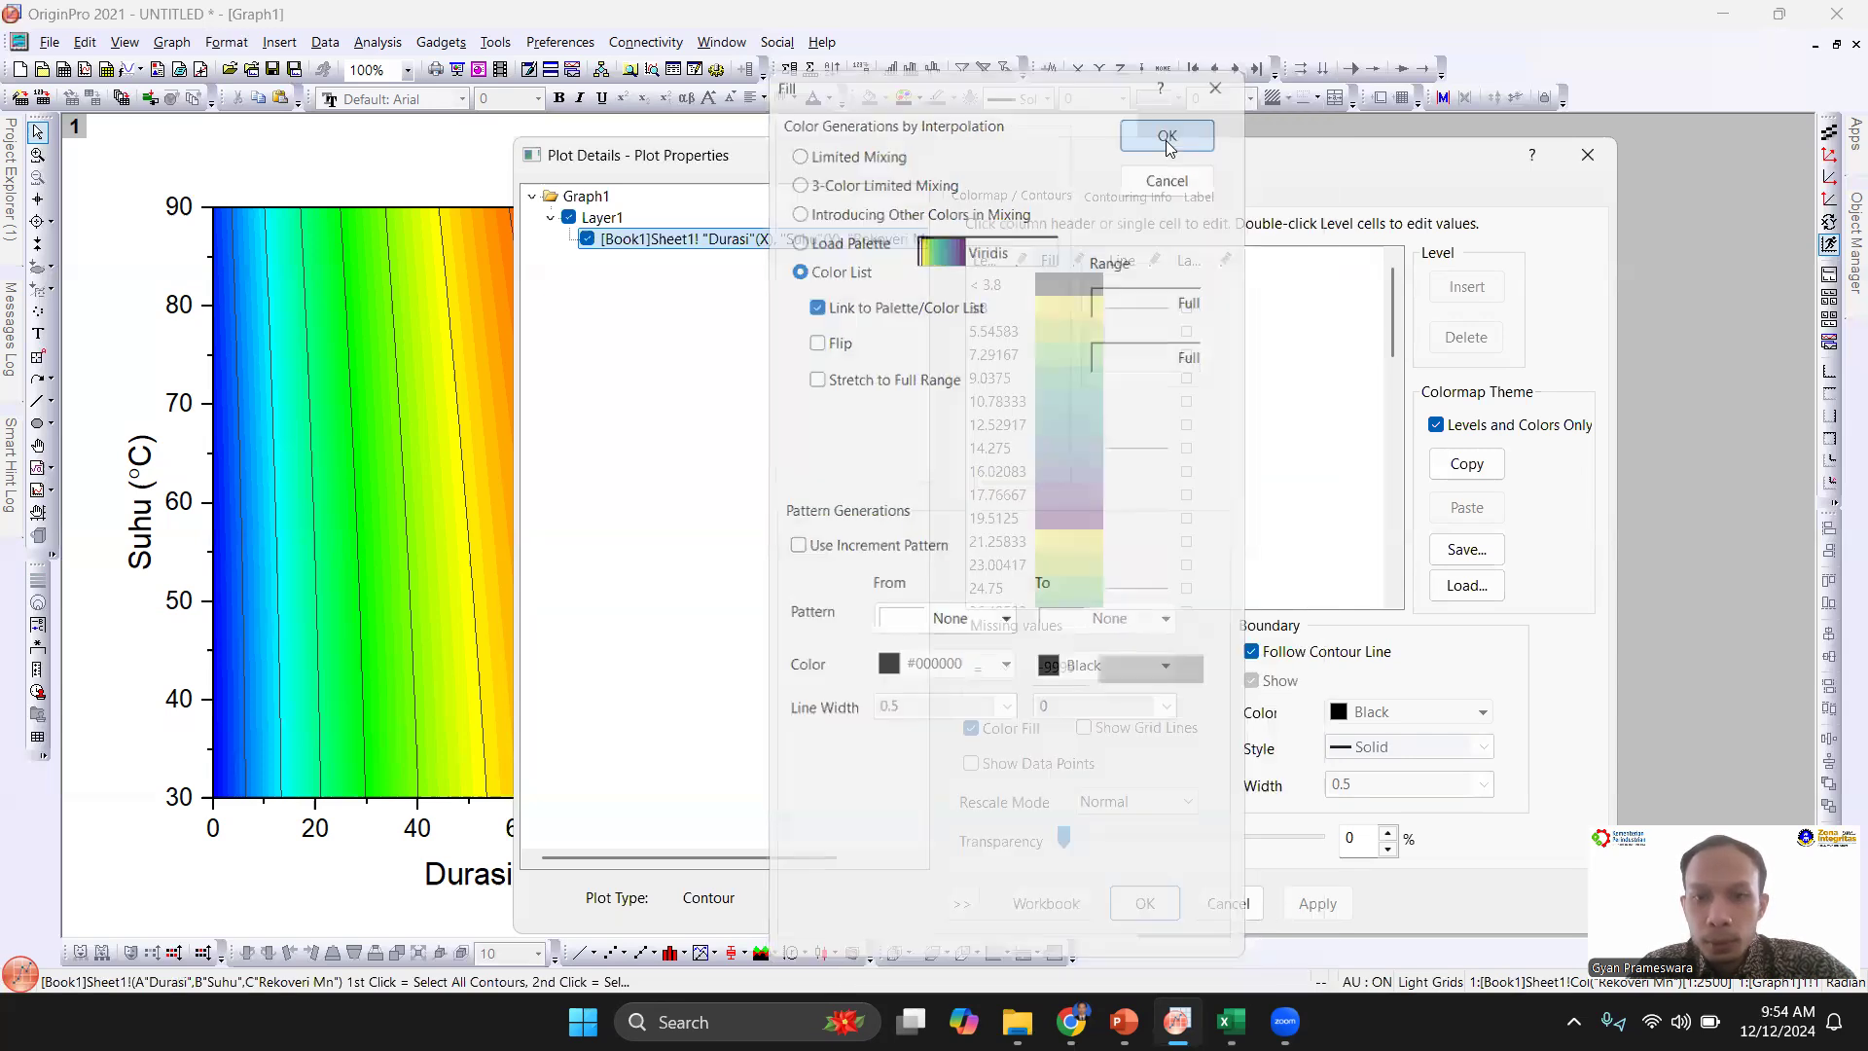
pyautogui.click(1317, 903)
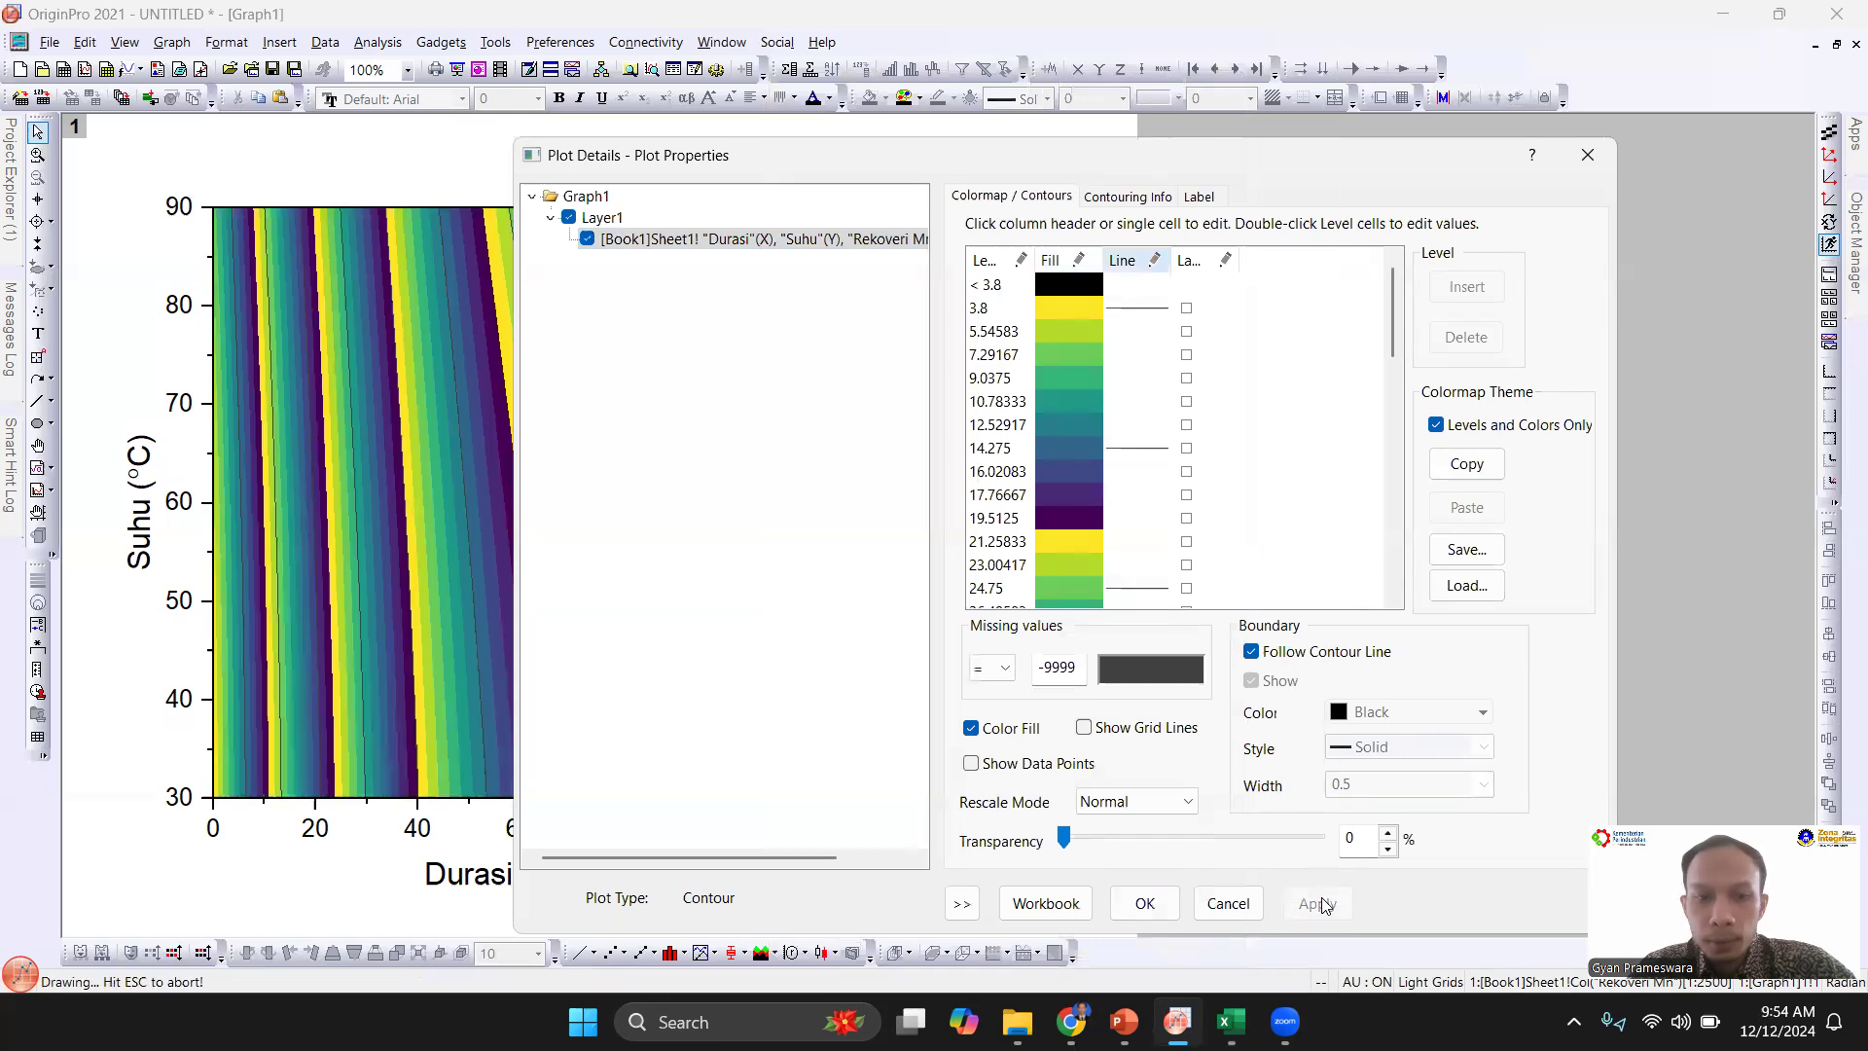
# Step: Stretch the Viridis color list to the full range of the contour levels and accept the plot properties
pyautogui.moveTo(1006, 158); pyautogui.dragTo(1207, 290)
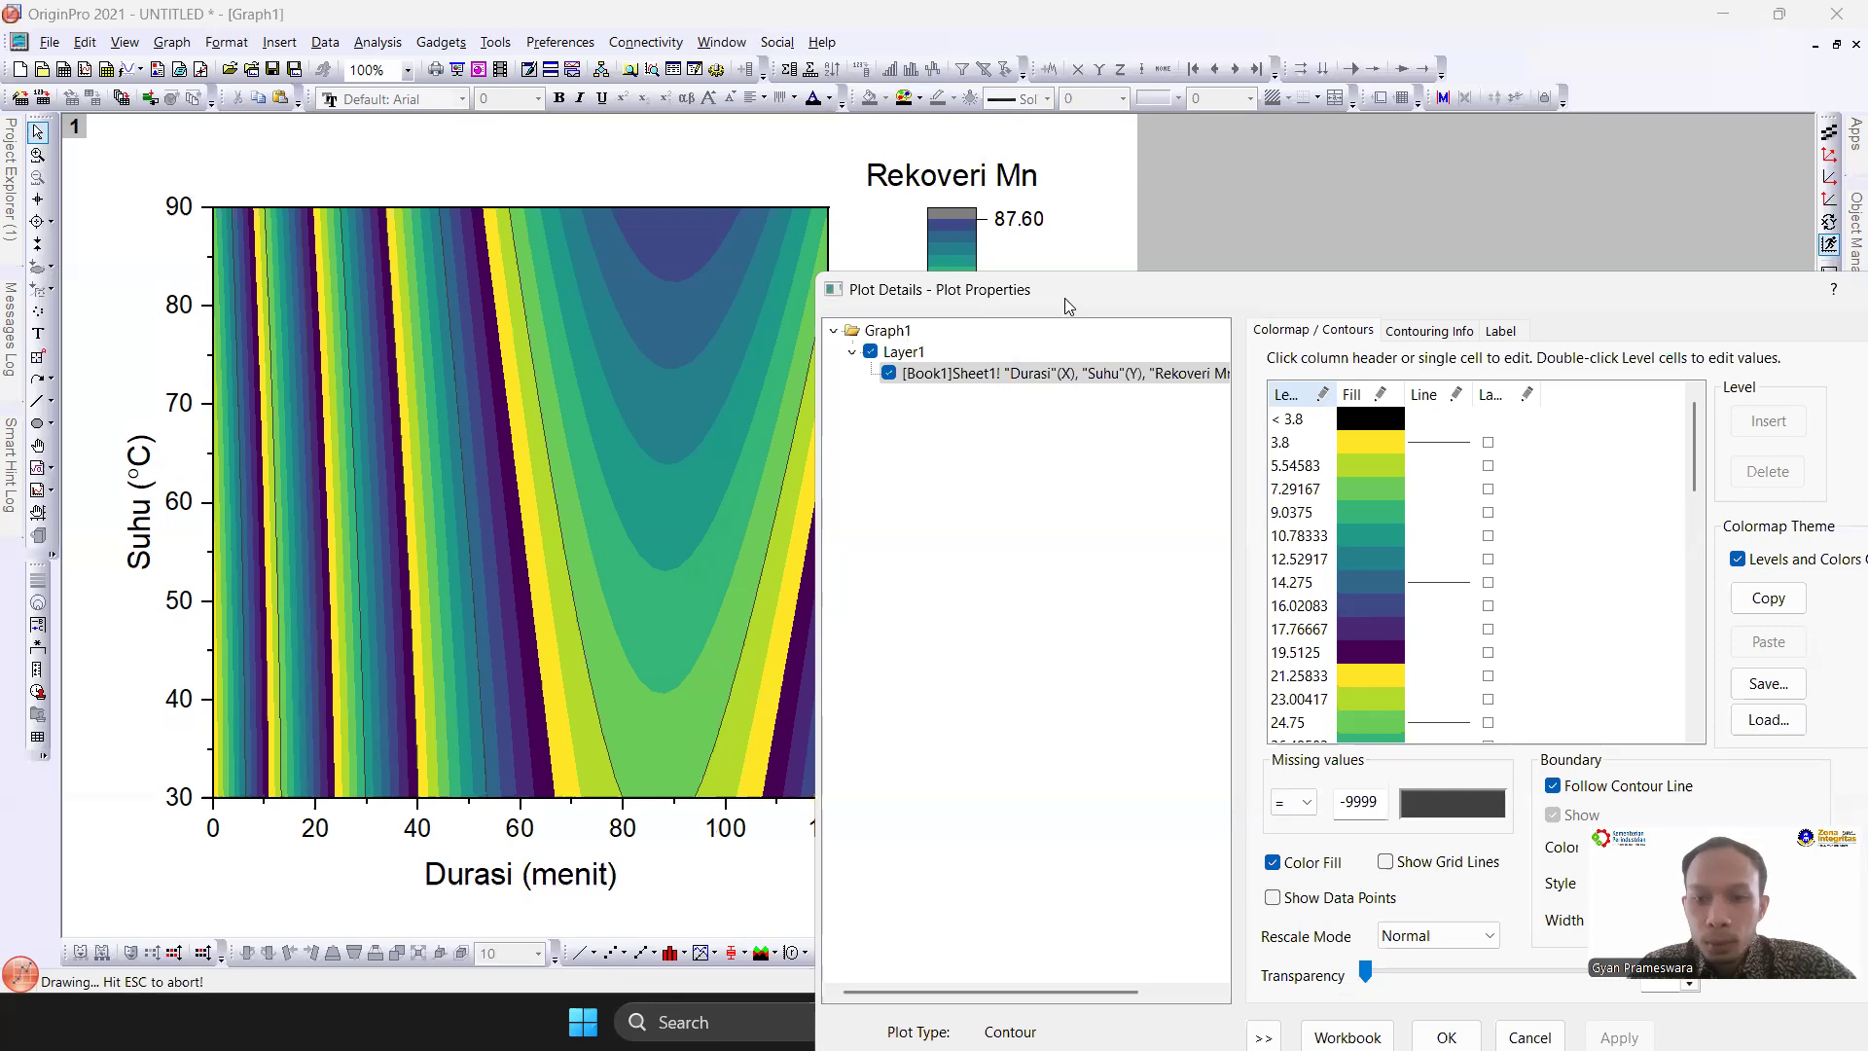
pyautogui.moveTo(1064, 297); pyautogui.dragTo(694, 142)
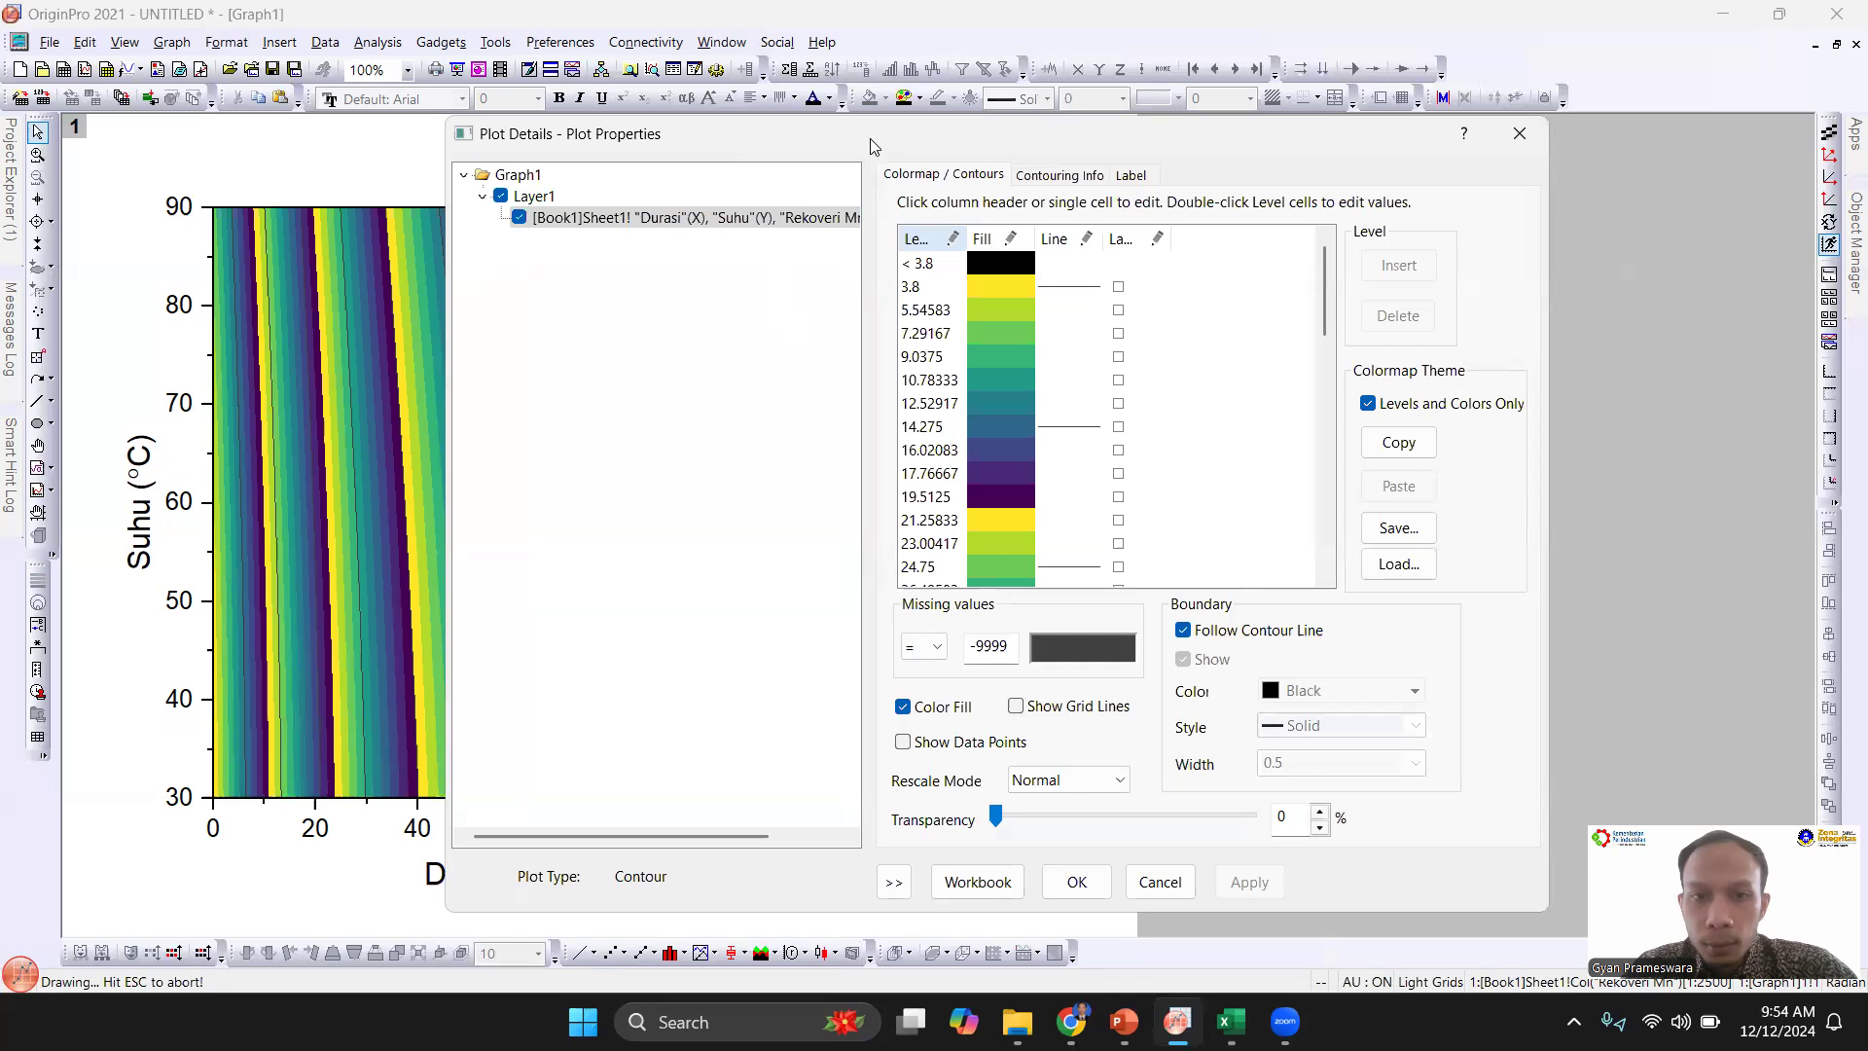
pyautogui.moveTo(870, 138); pyautogui.dragTo(1021, 808)
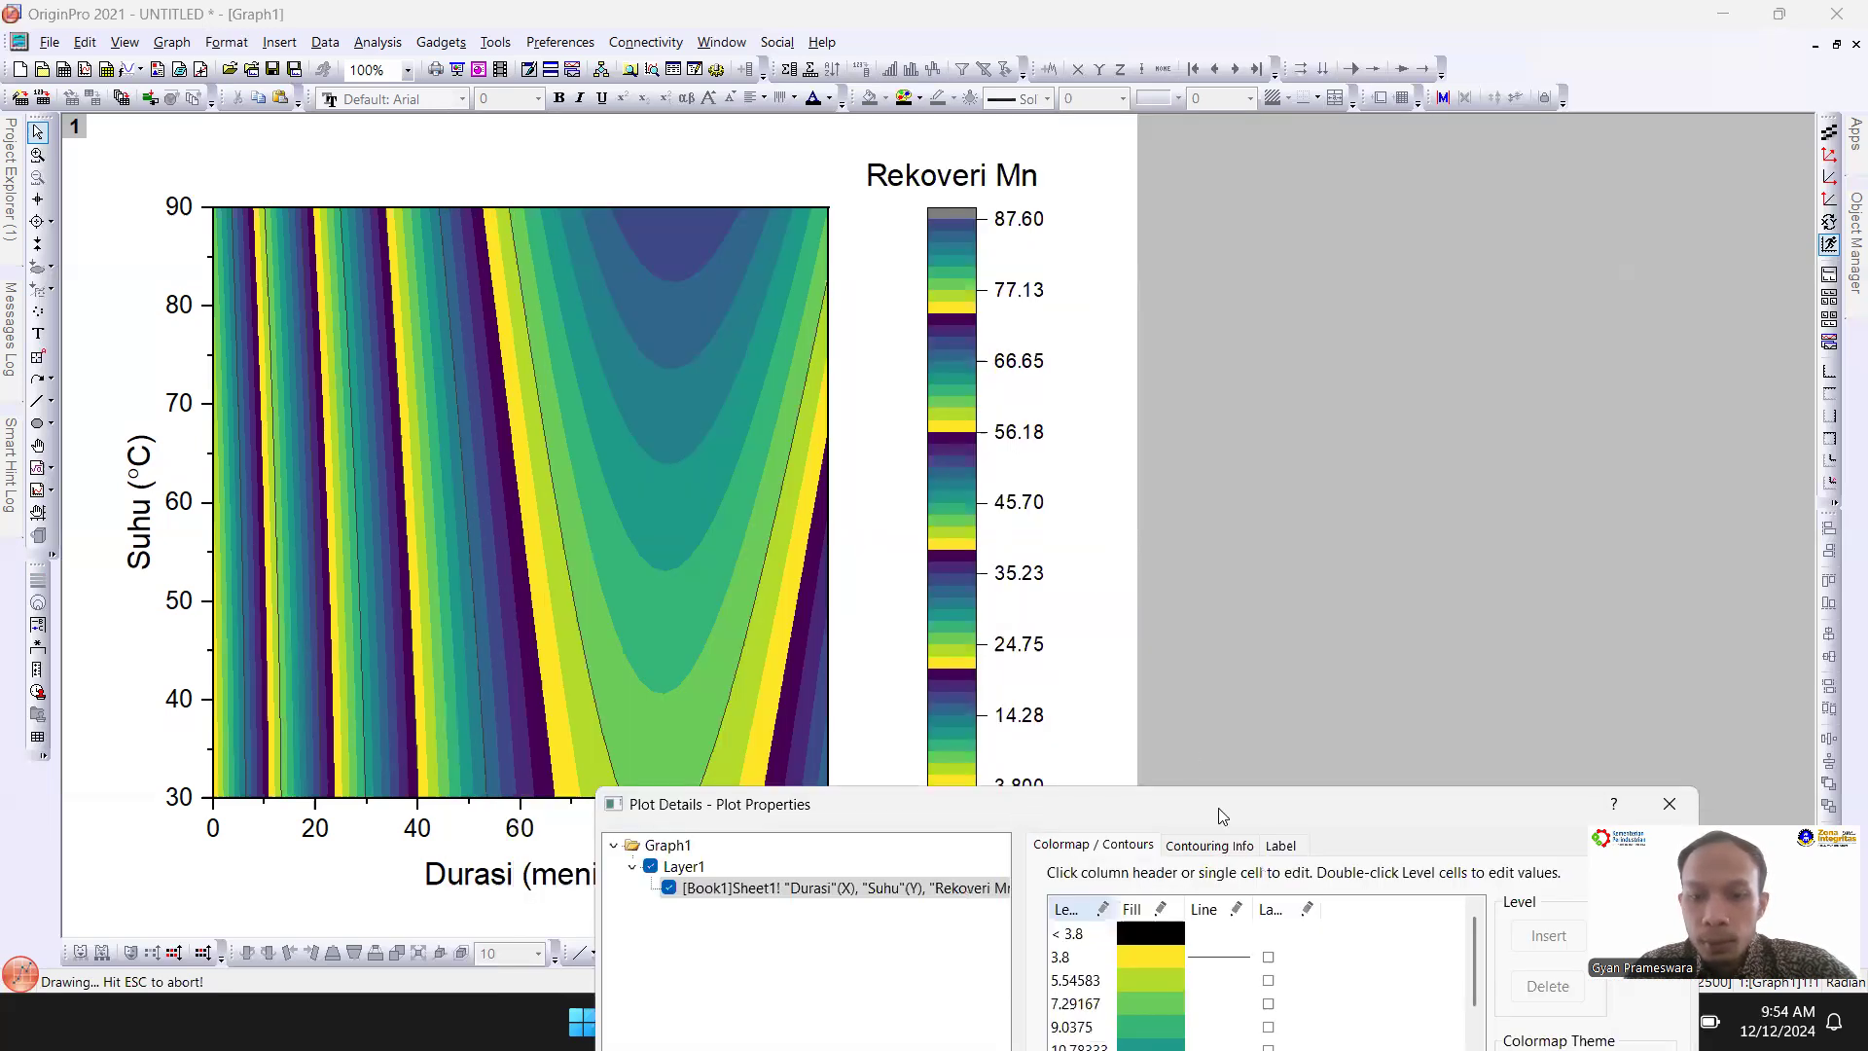
pyautogui.moveTo(1218, 807); pyautogui.dragTo(1044, 168)
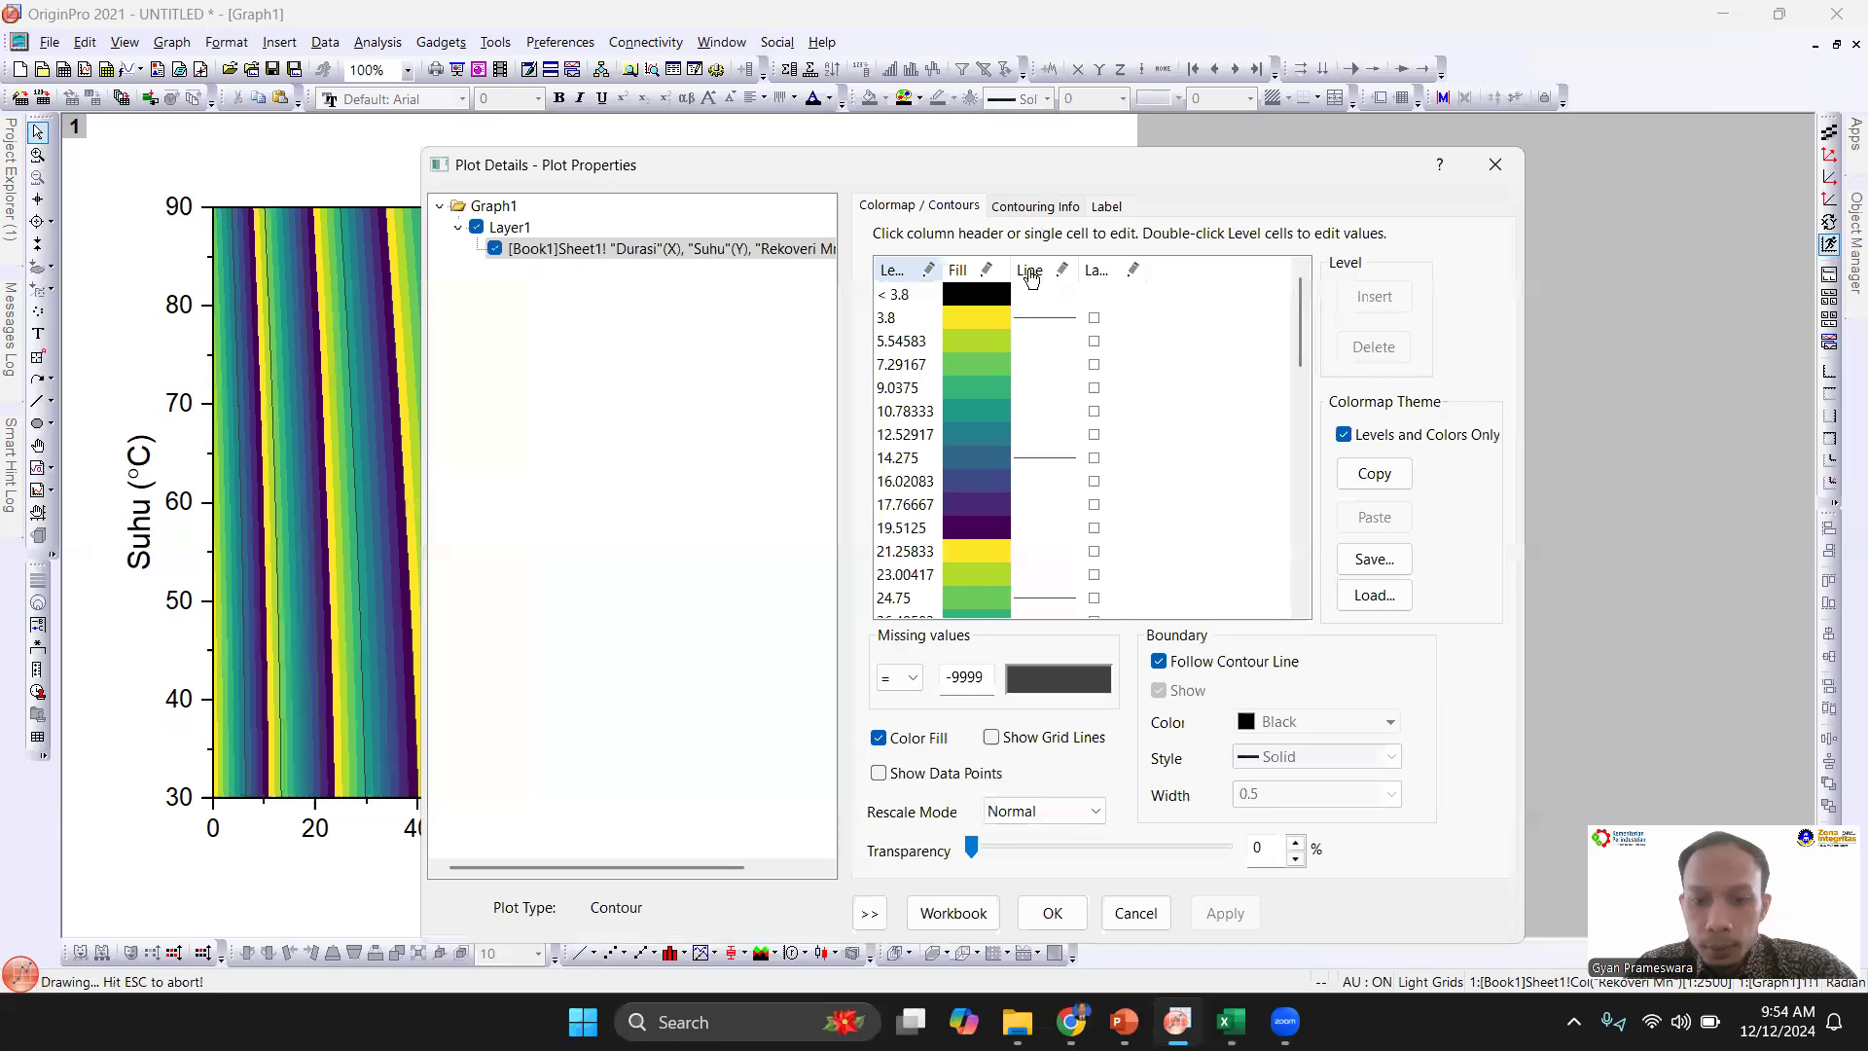
pyautogui.click(973, 270)
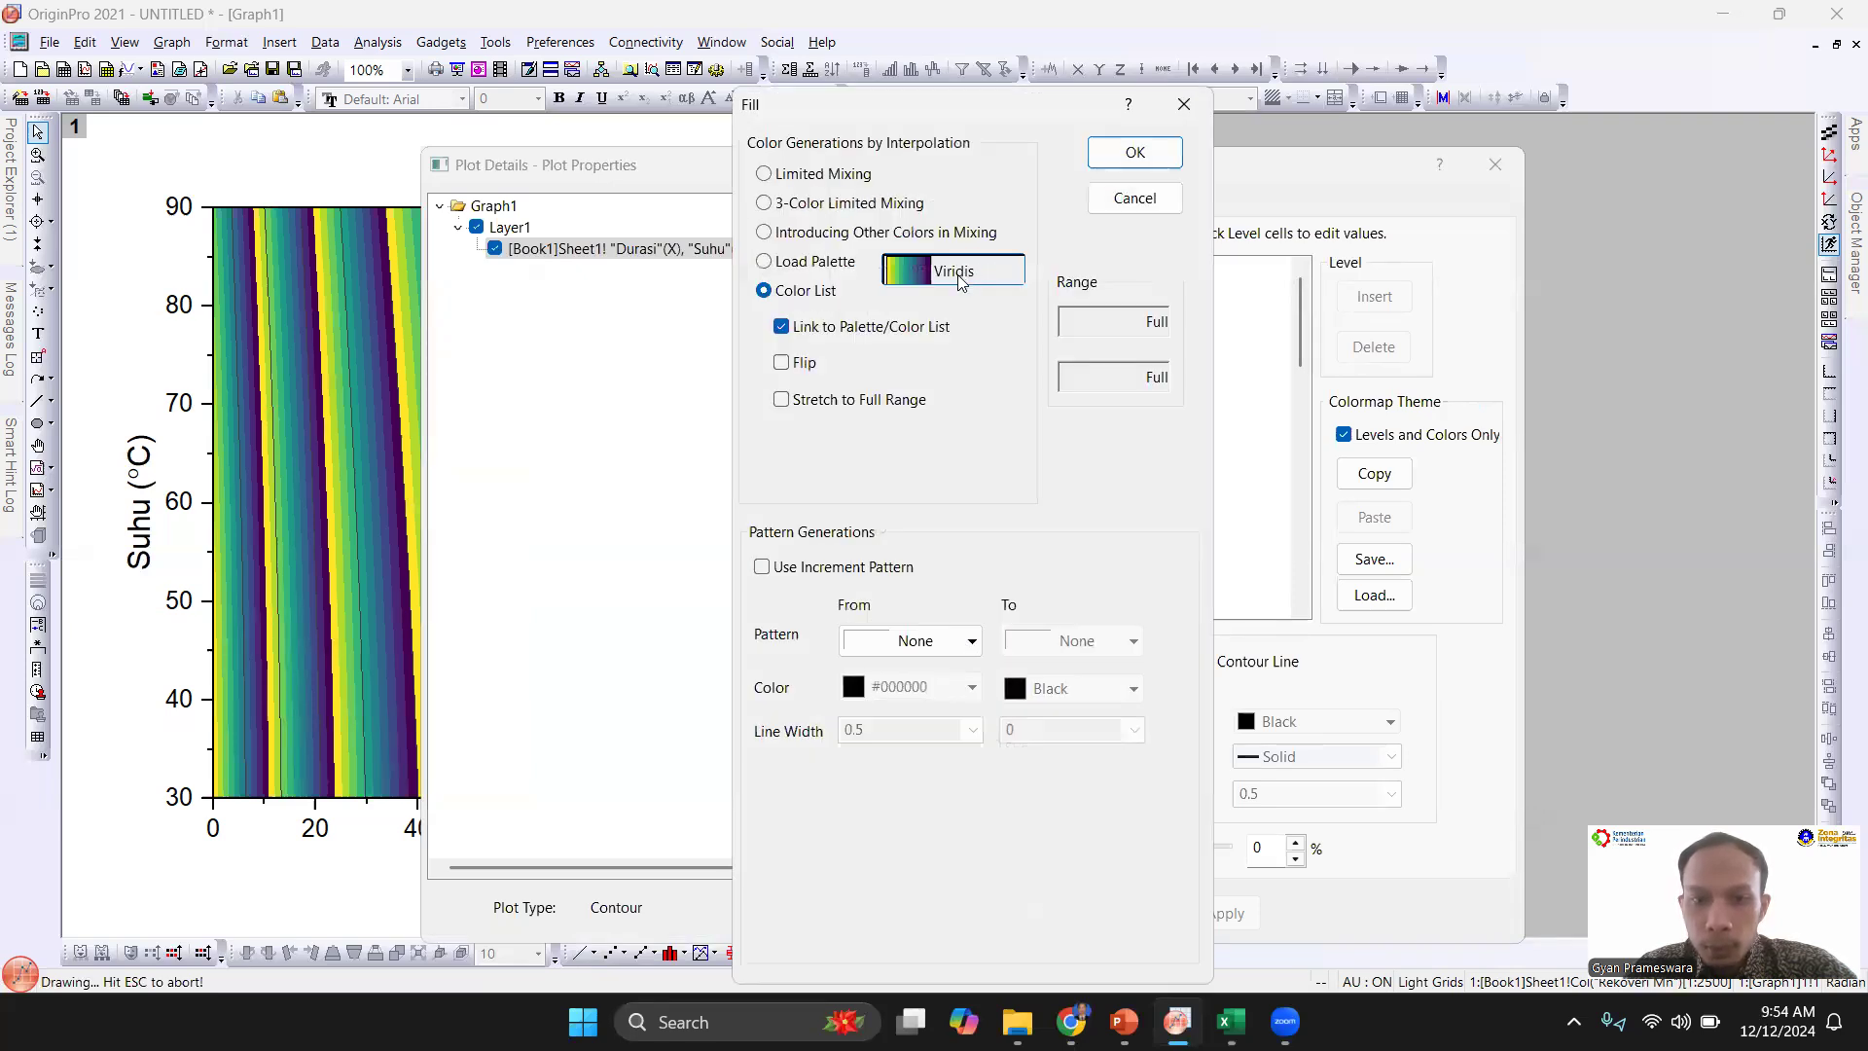
pyautogui.click(864, 407)
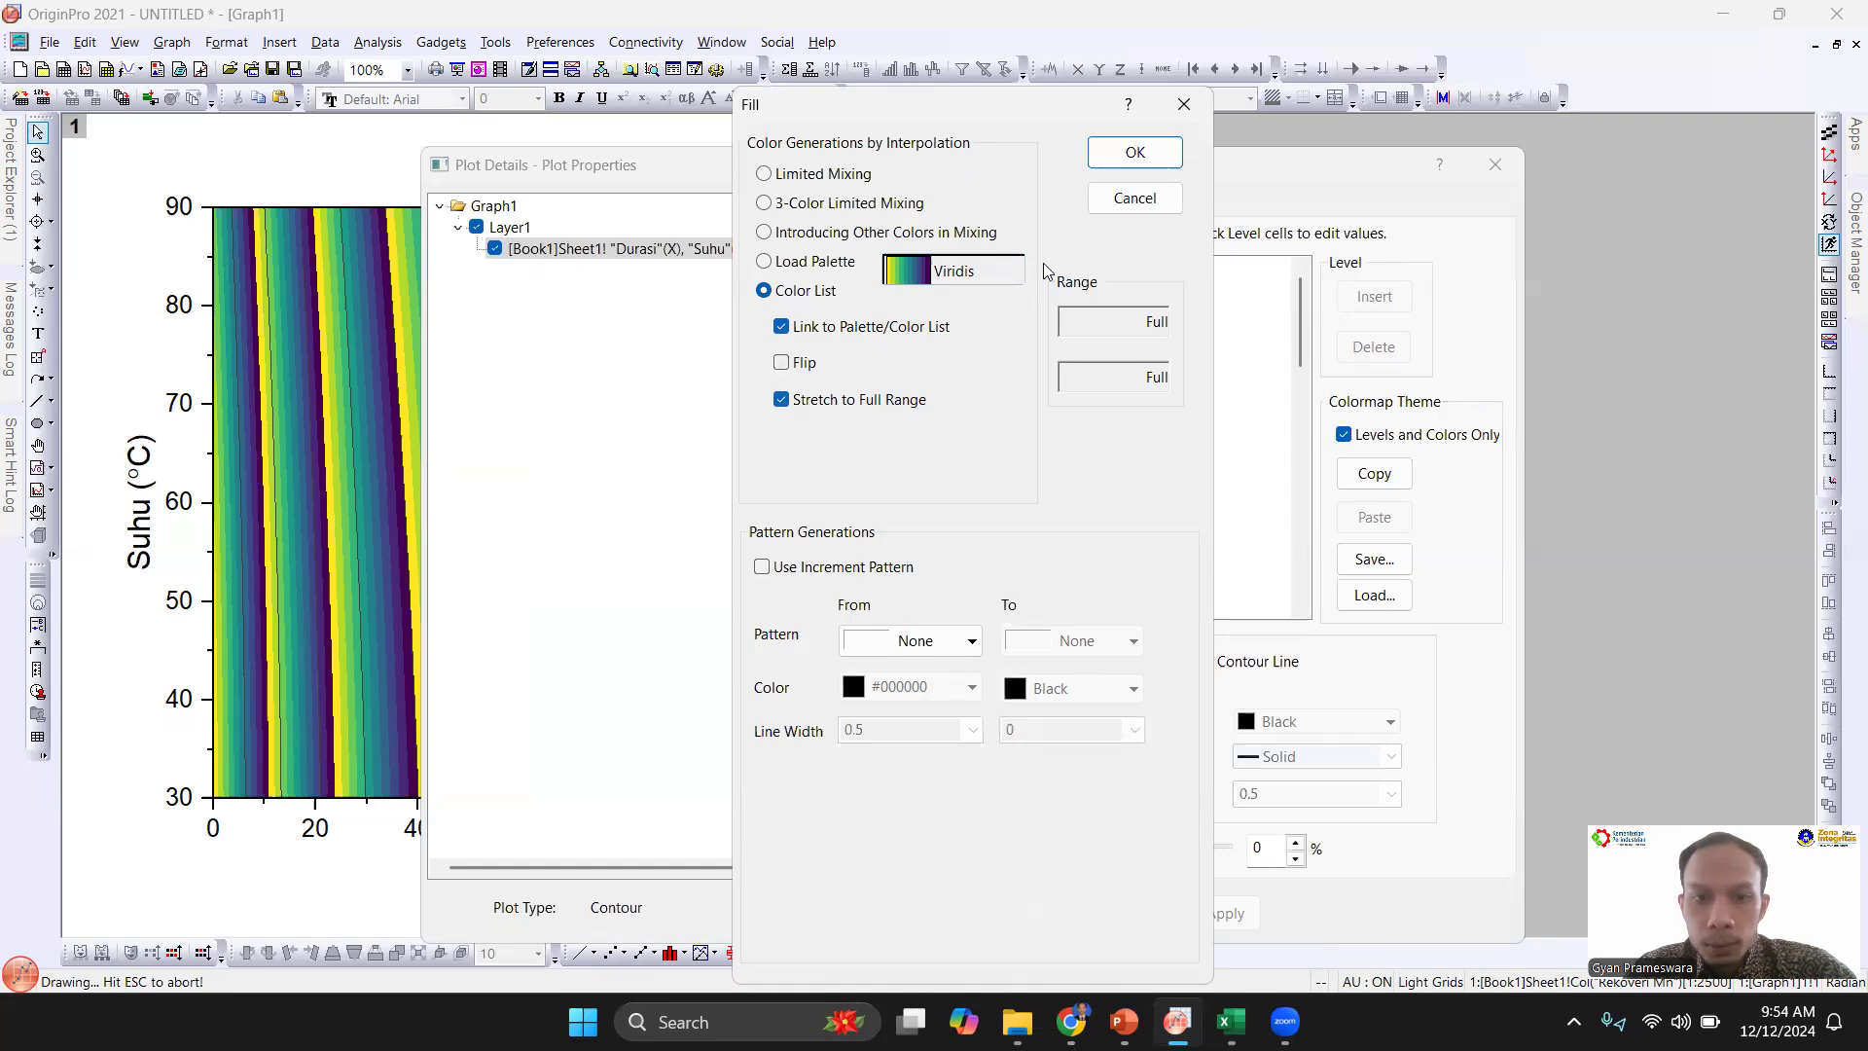
pyautogui.click(1128, 156)
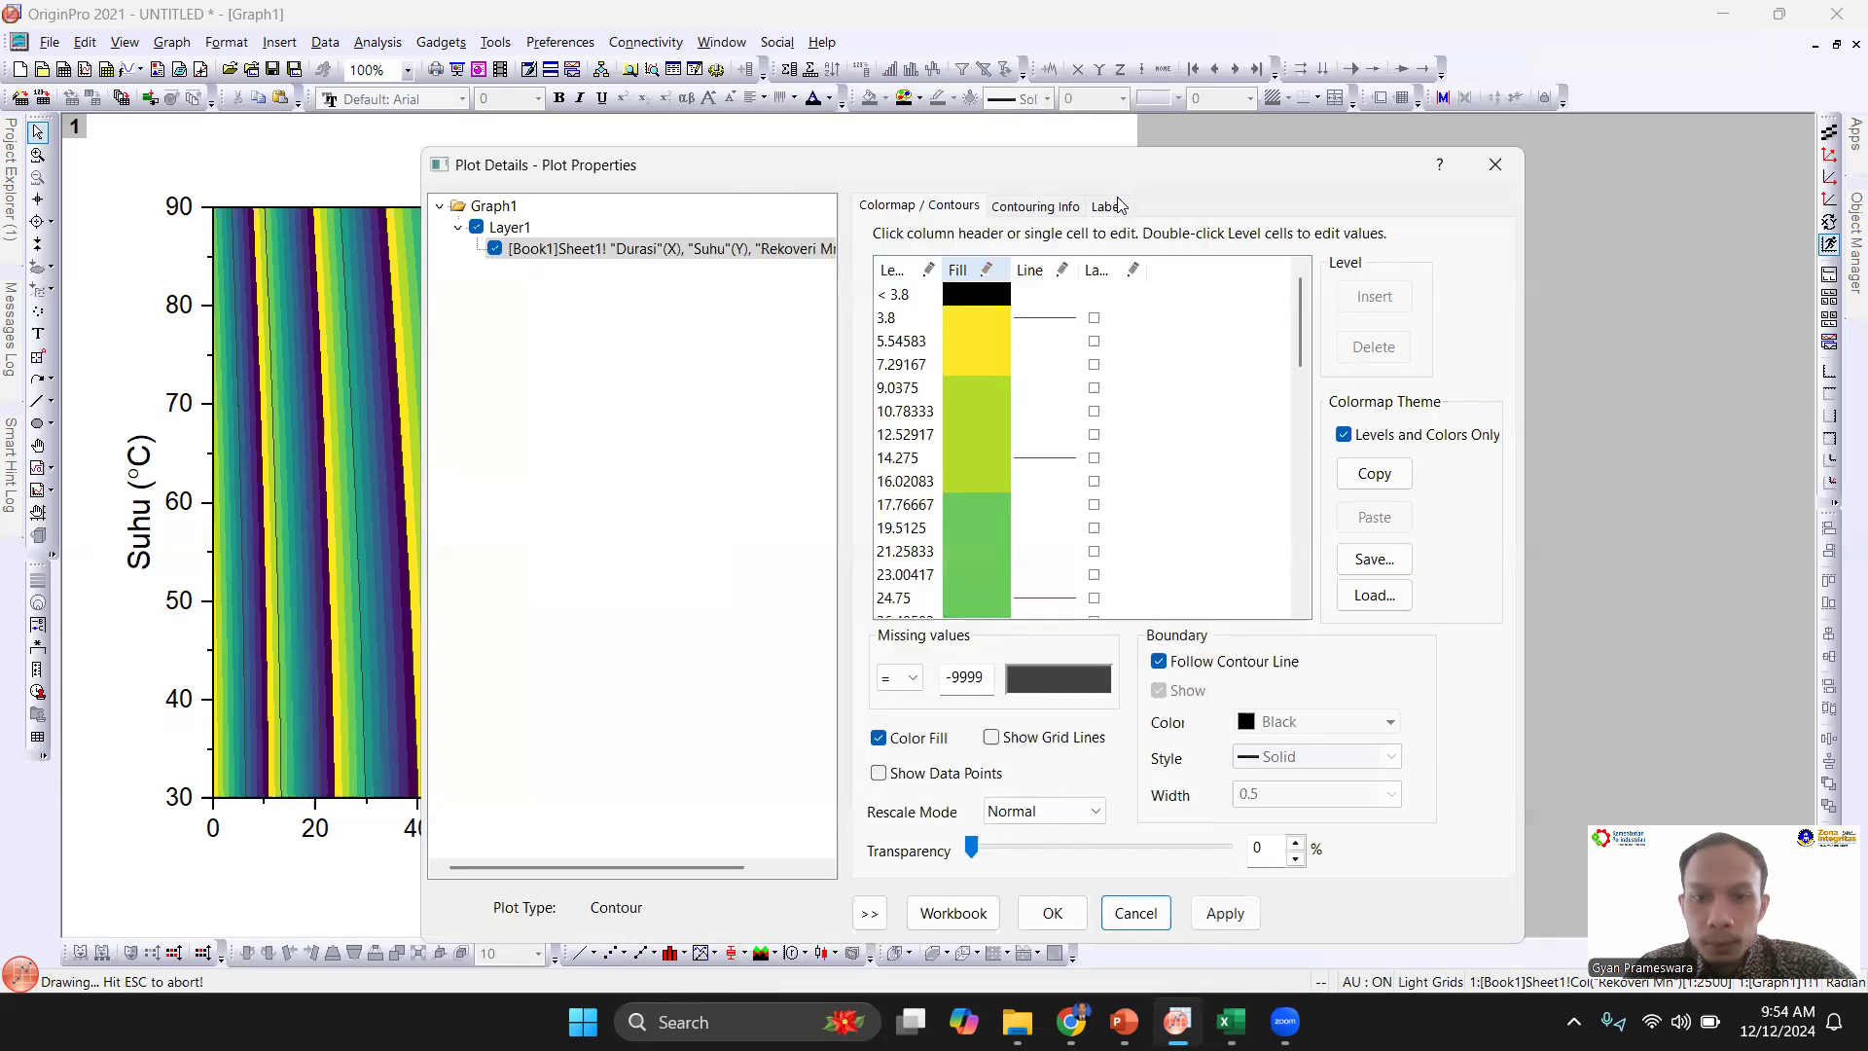
pyautogui.click(1132, 897)
pyautogui.click(972, 262)
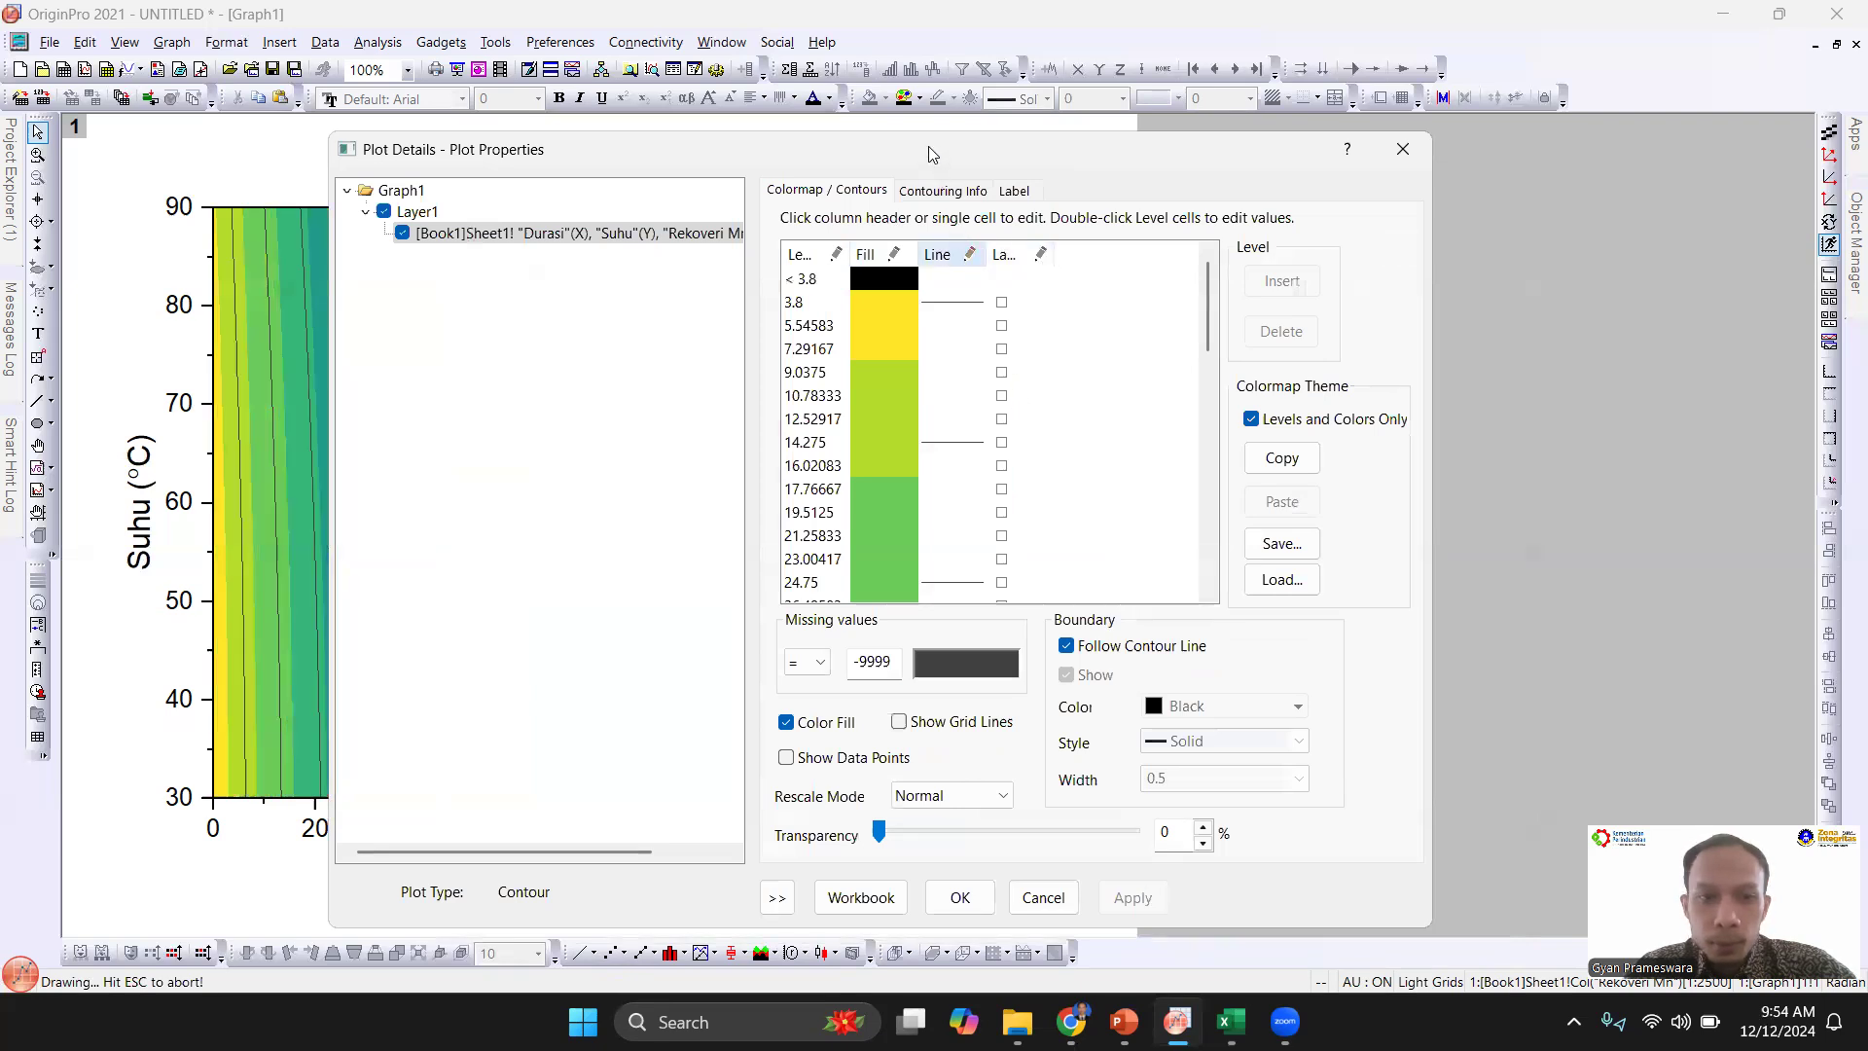
pyautogui.moveTo(928, 145); pyautogui.dragTo(619, 148)
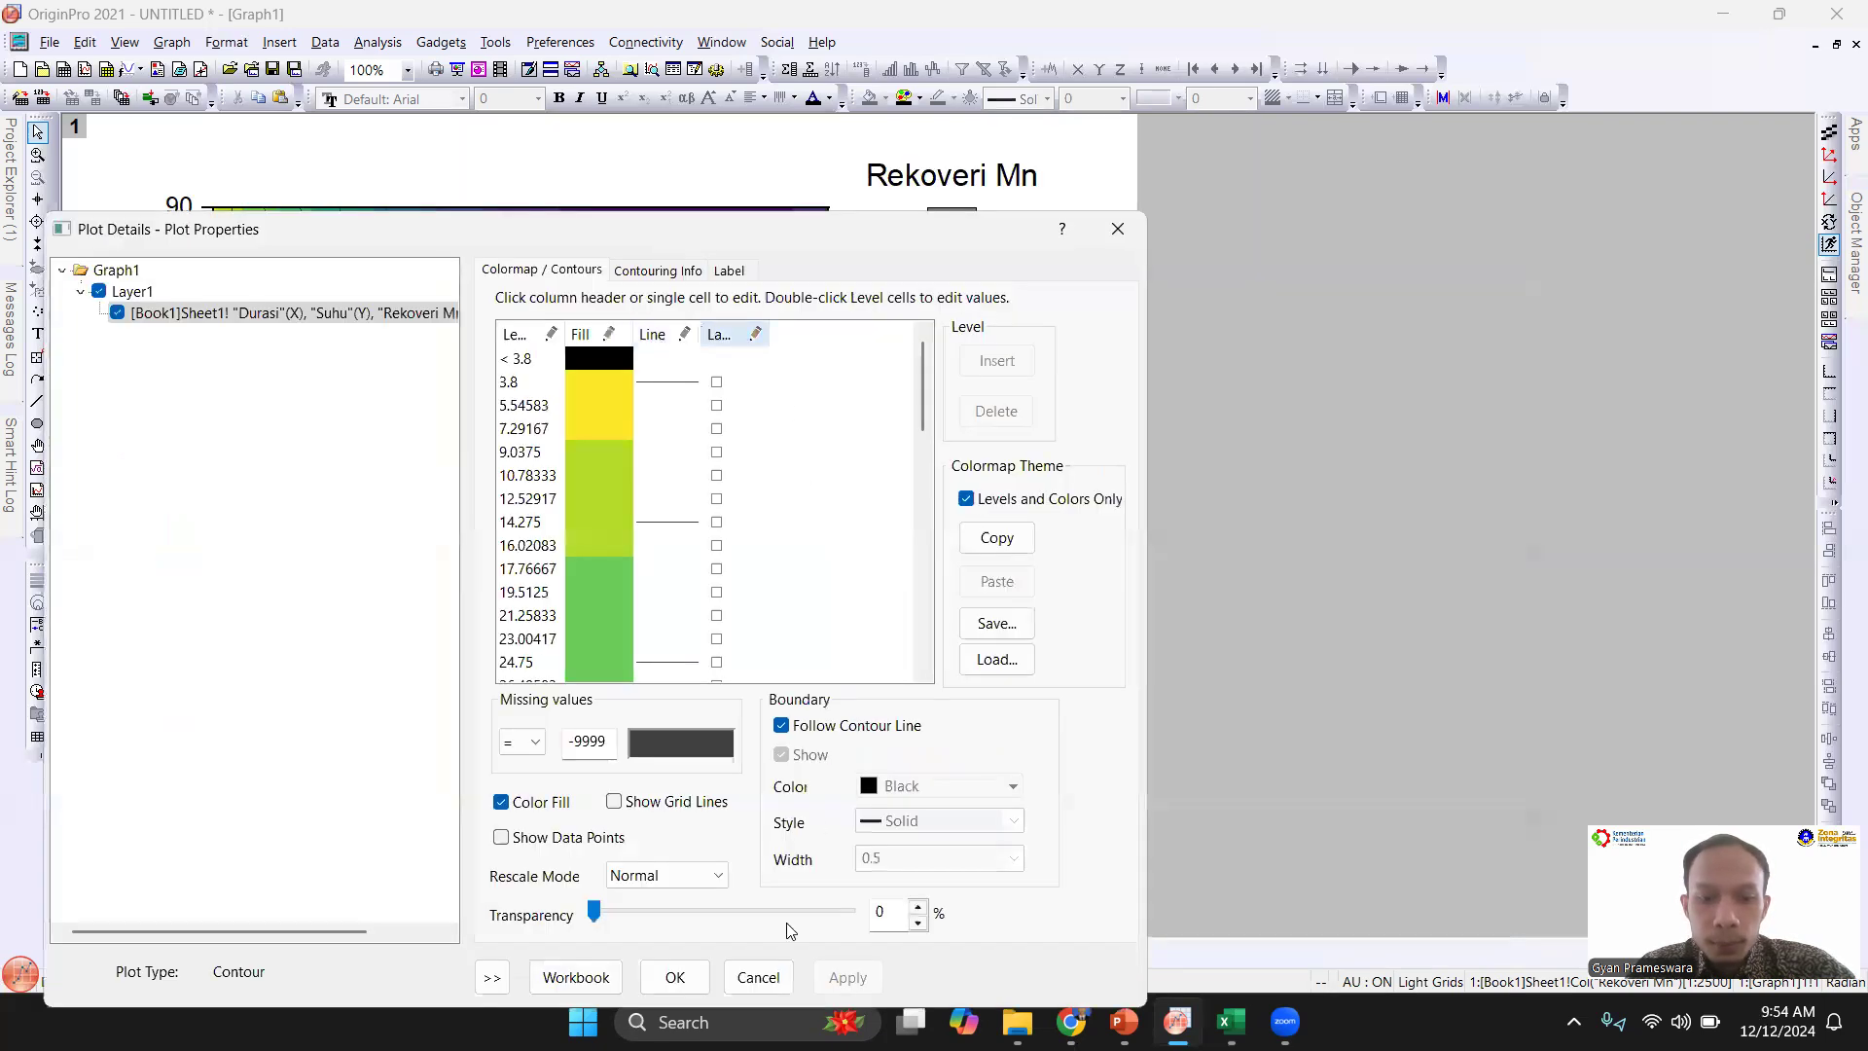
pyautogui.click(681, 972)
# Step: Increase the contour plot's major levels by five, and reduce them by two
pyautogui.moveTo(756, 541)
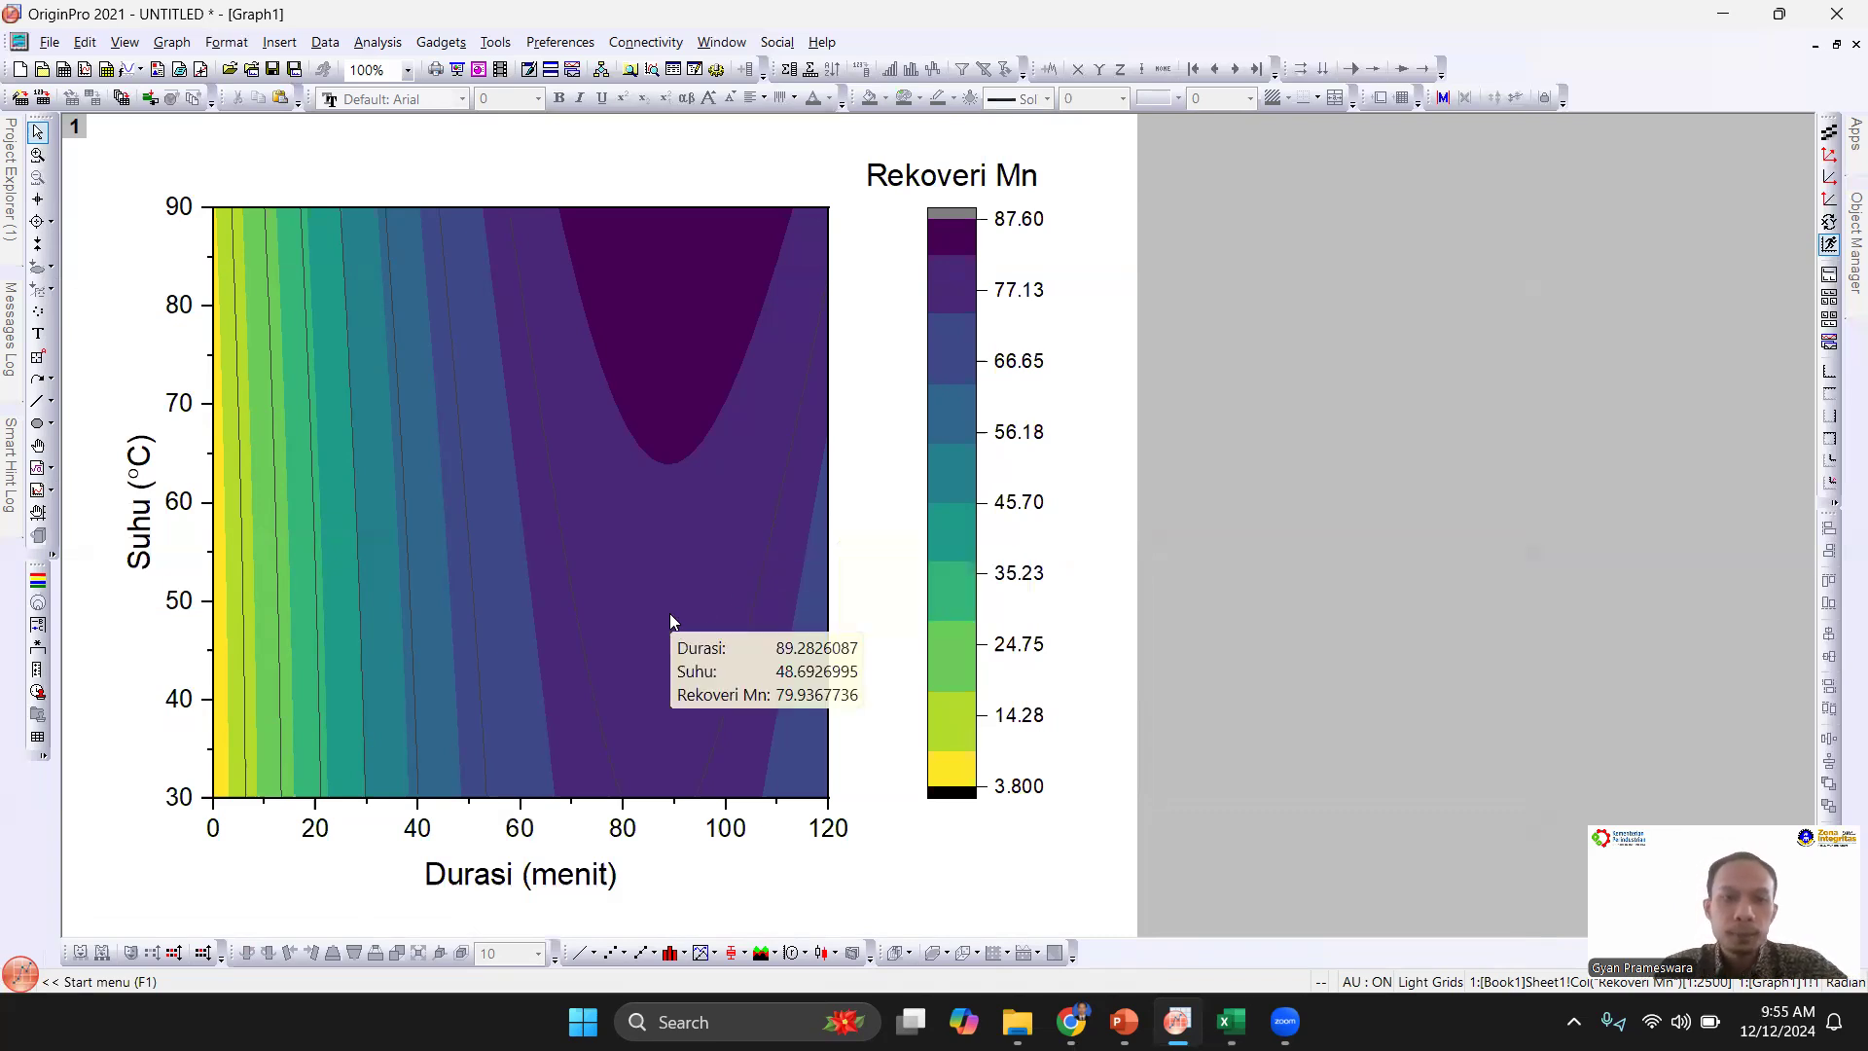
pyautogui.moveTo(684, 643)
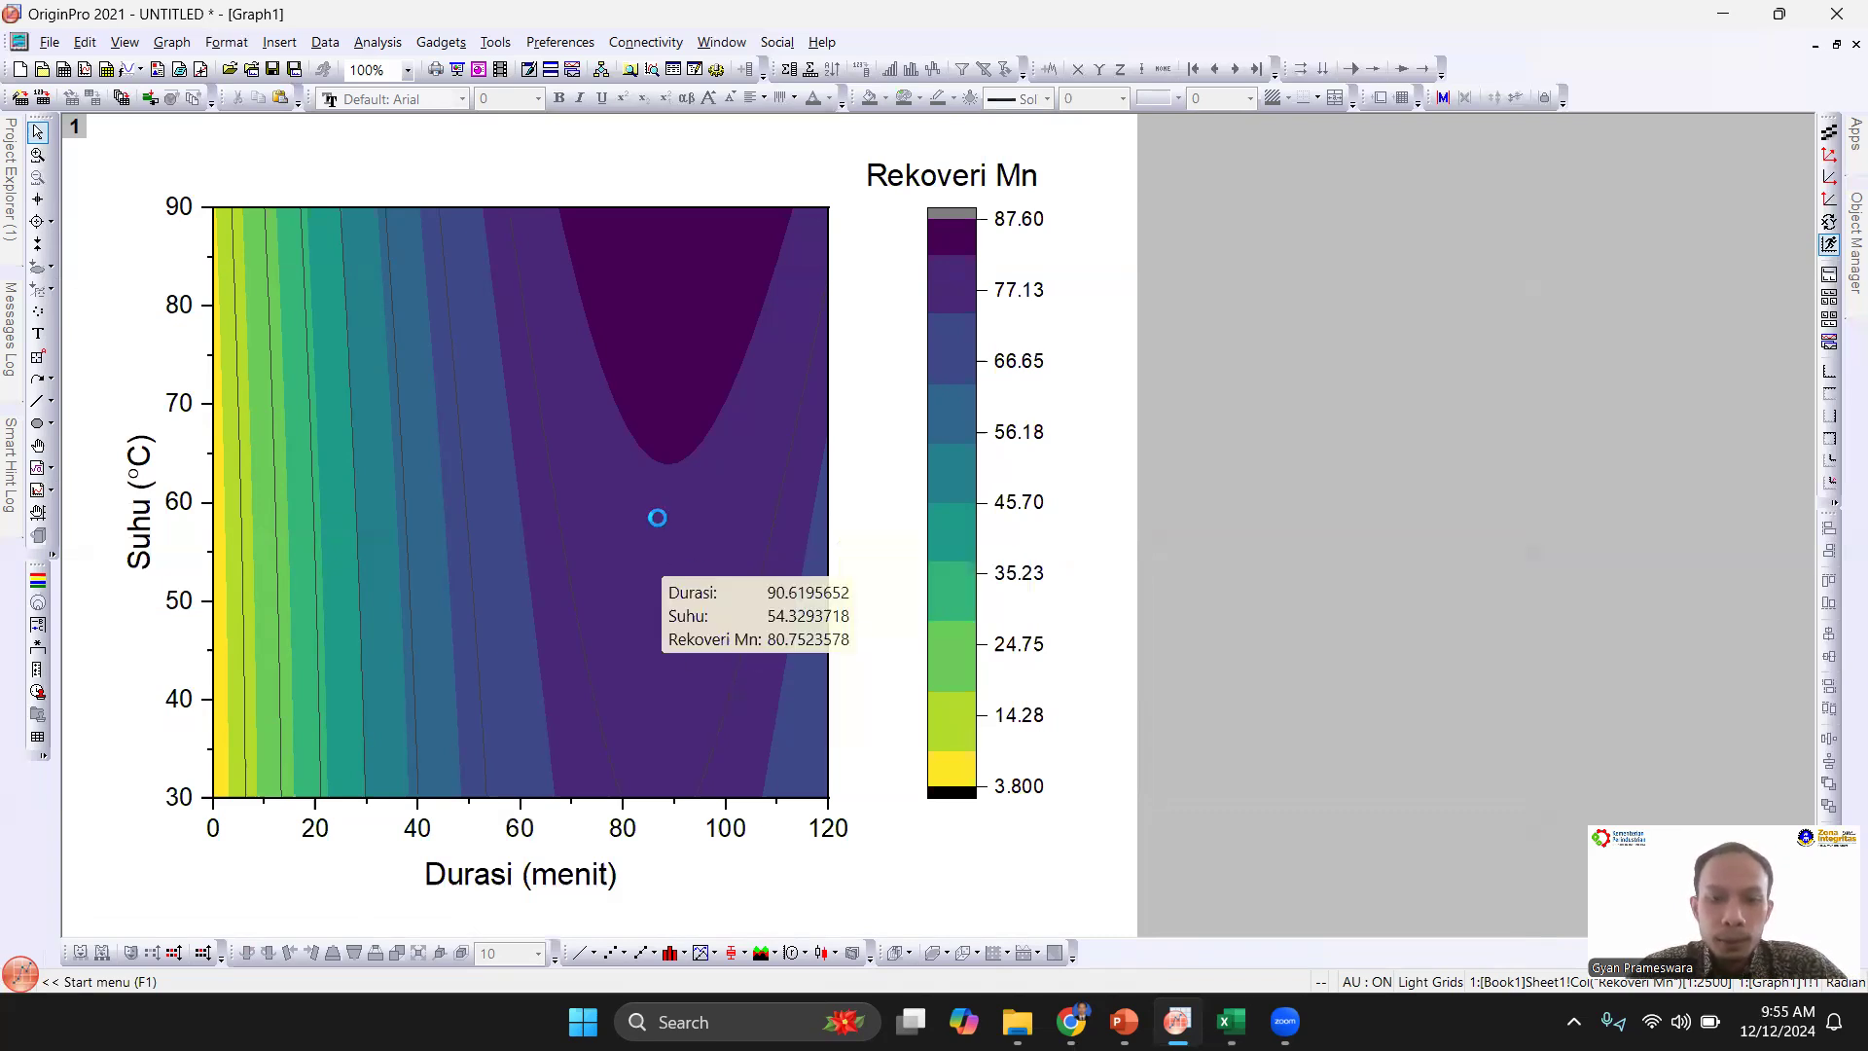
pyautogui.click(569, 486)
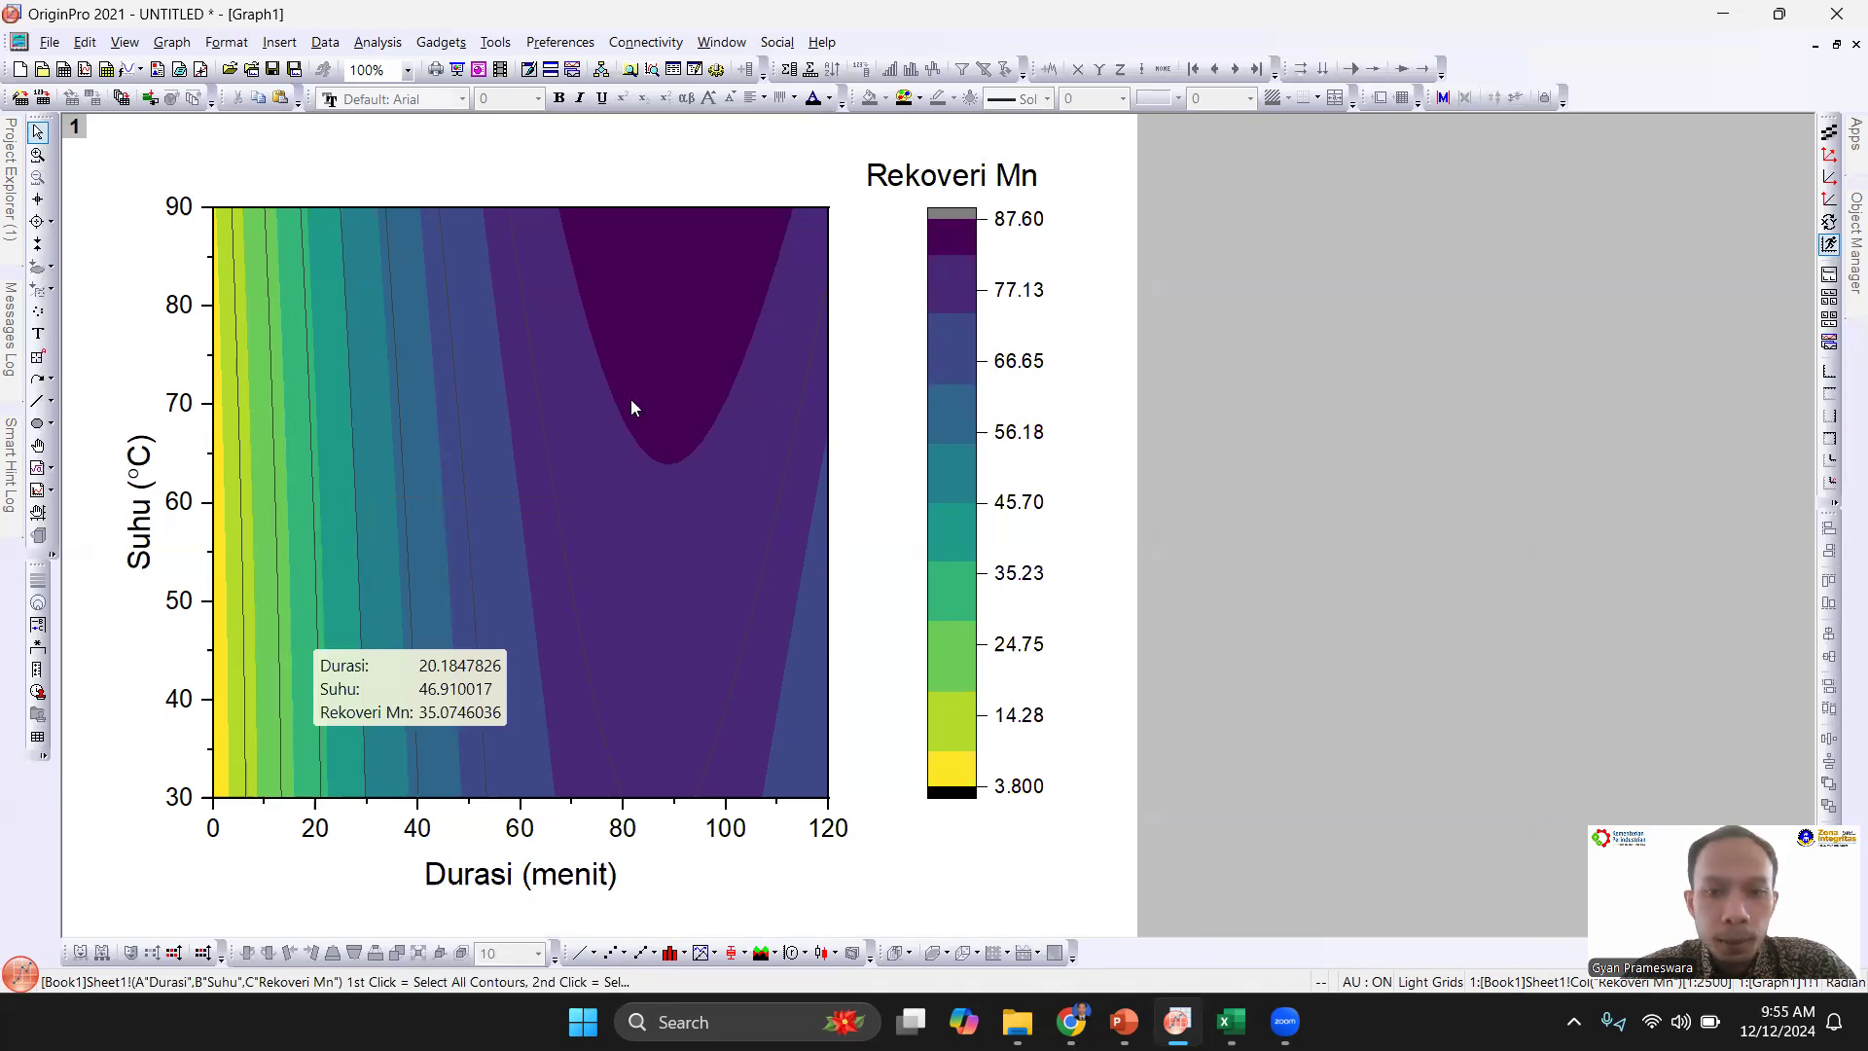
pyautogui.click(601, 414)
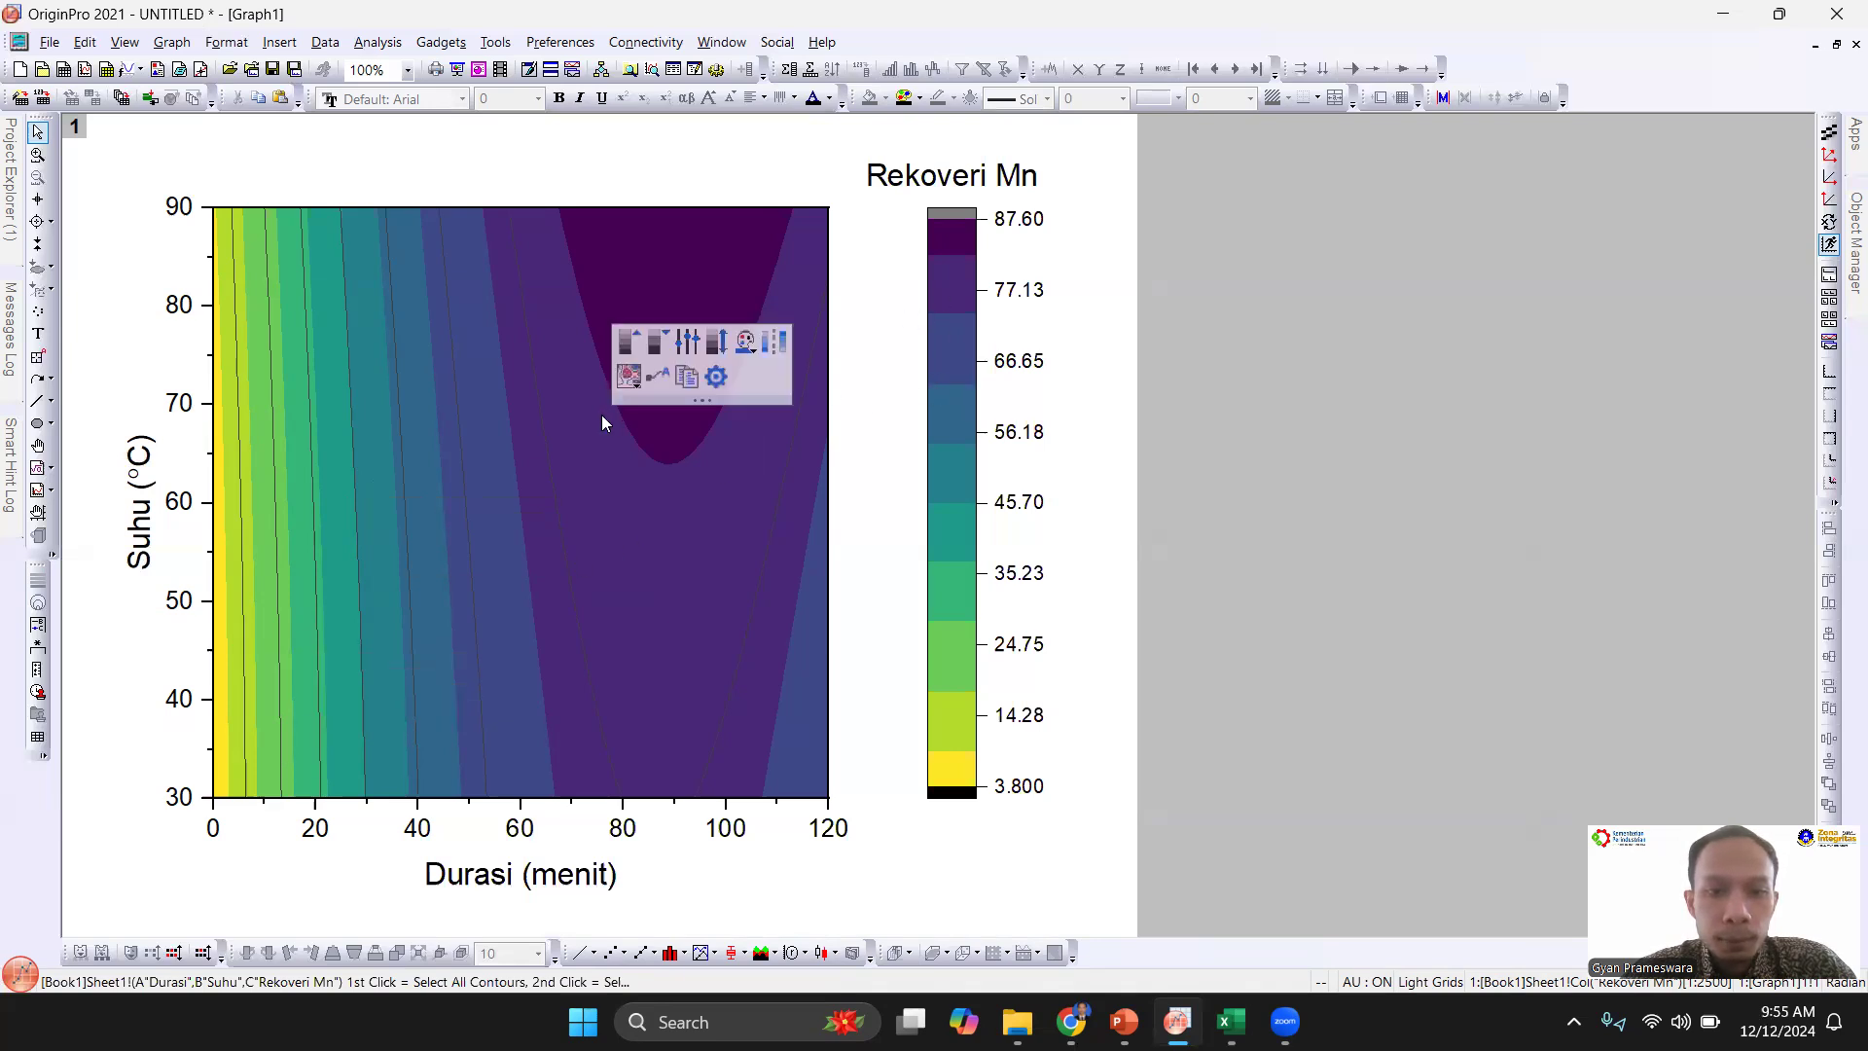
pyautogui.click(639, 340)
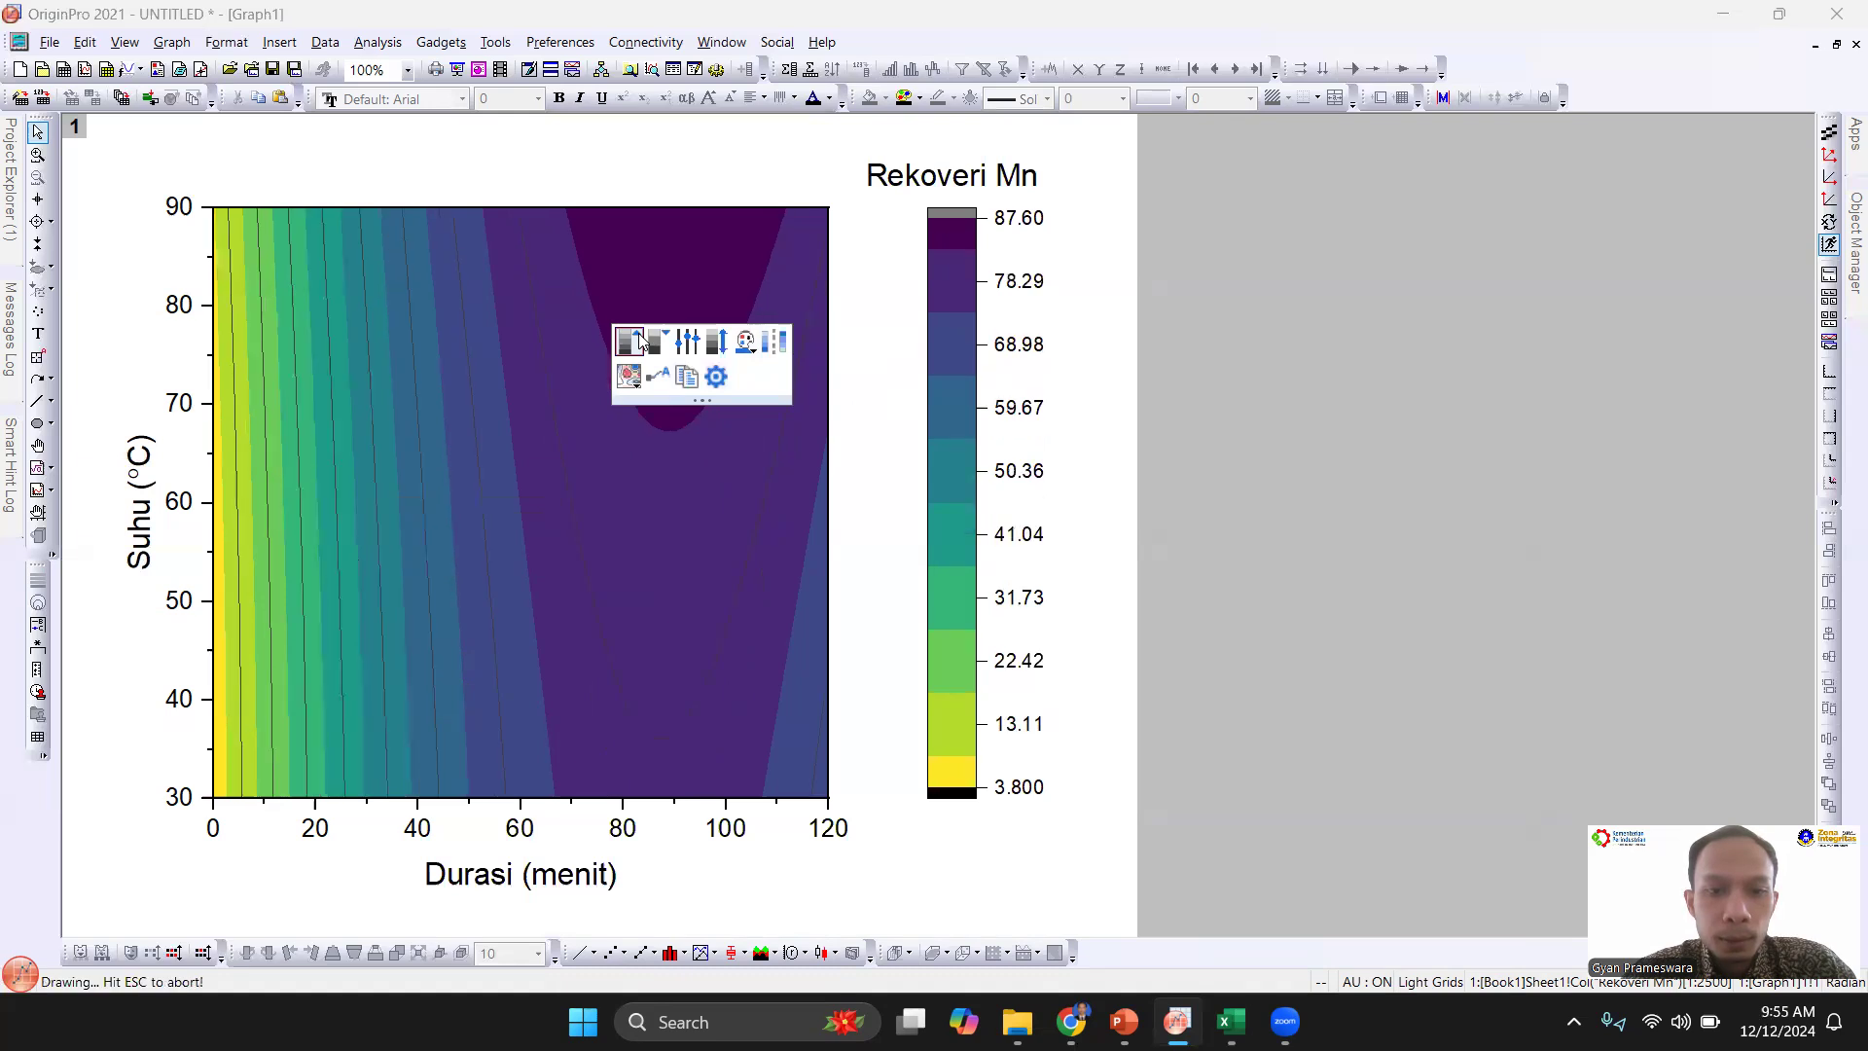
pyautogui.click(639, 340)
pyautogui.click(640, 339)
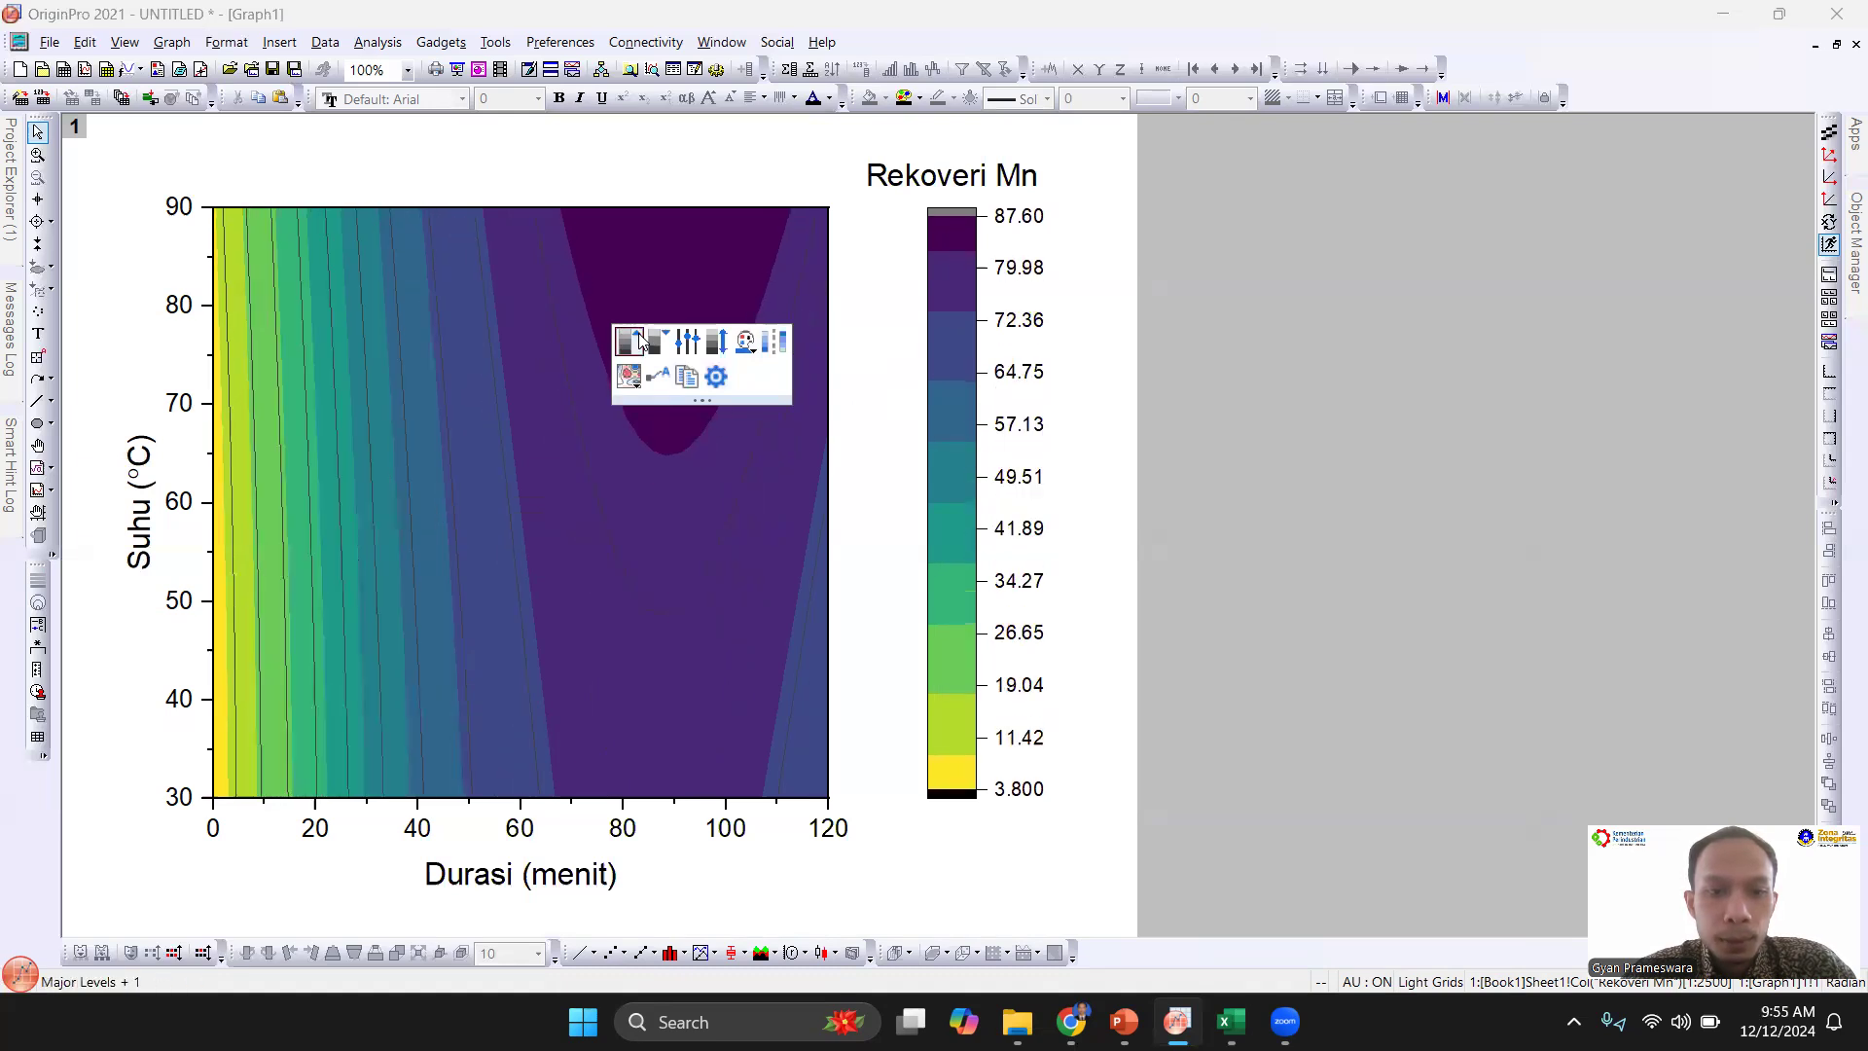
pyautogui.click(639, 339)
pyautogui.click(639, 340)
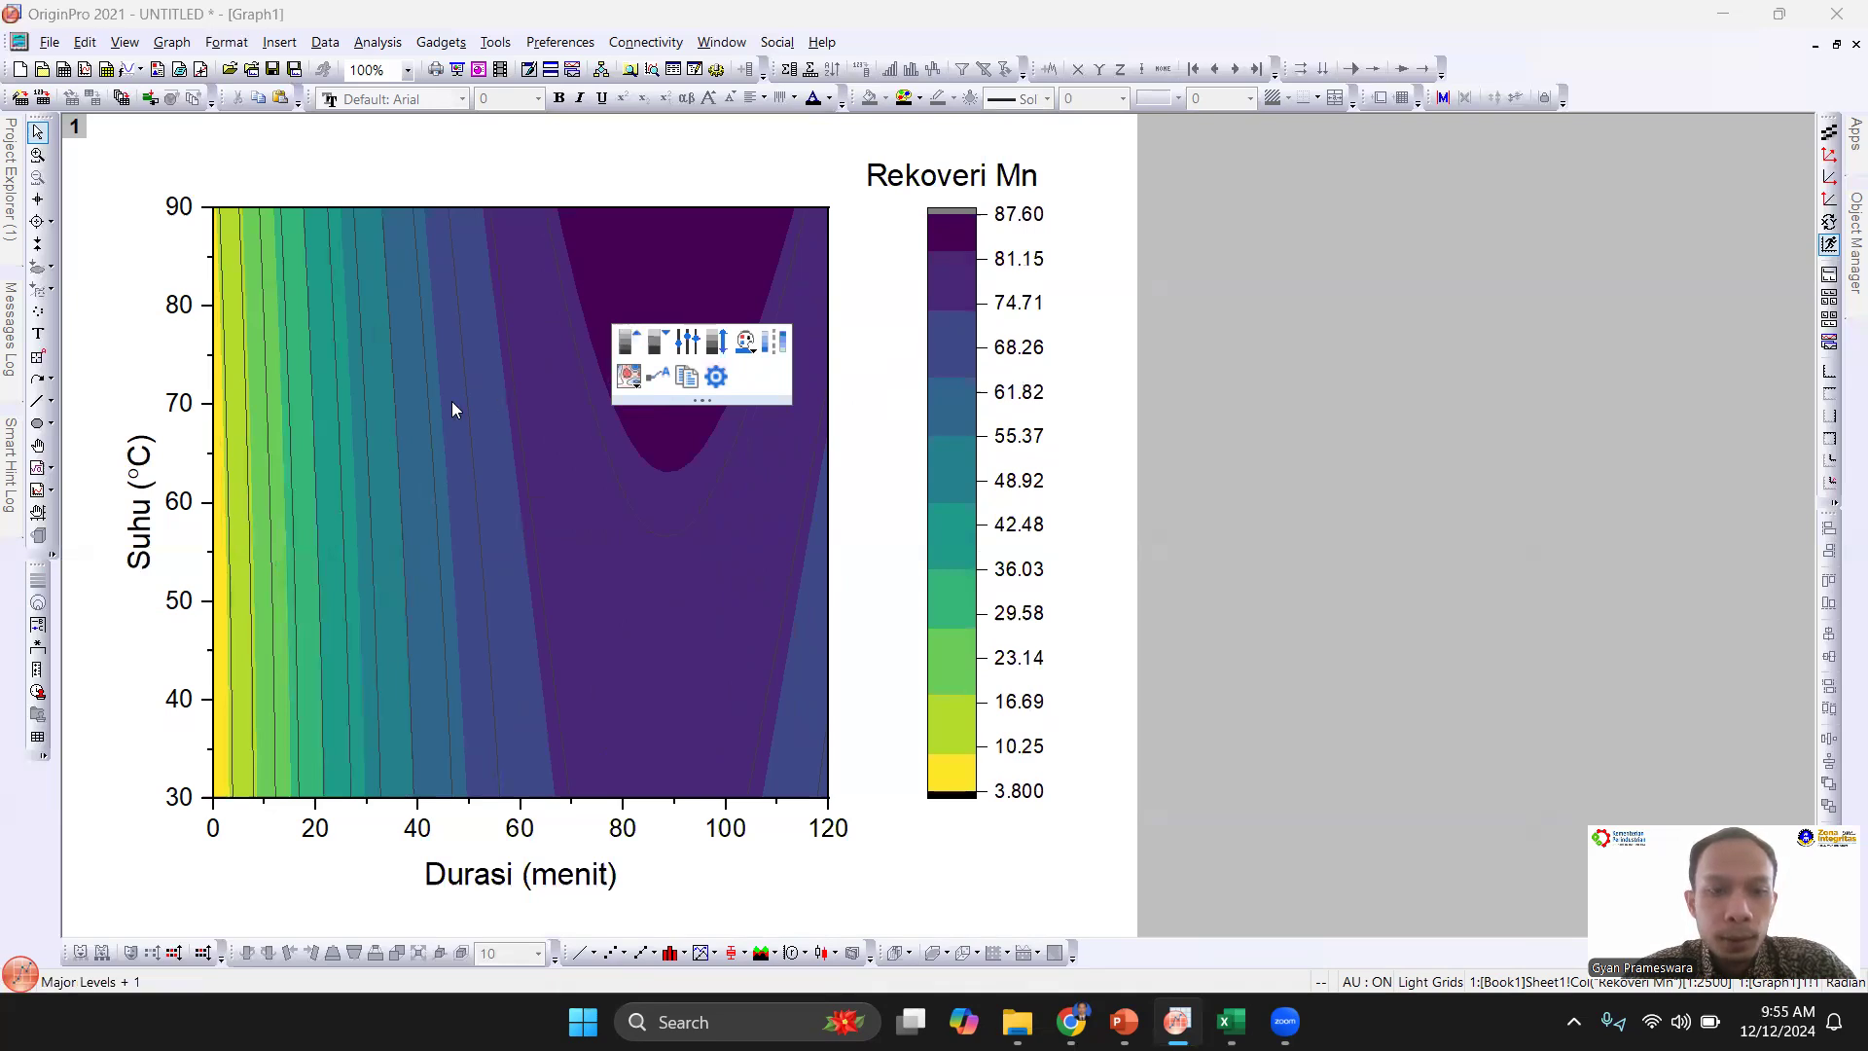
pyautogui.click(658, 343)
pyautogui.click(659, 343)
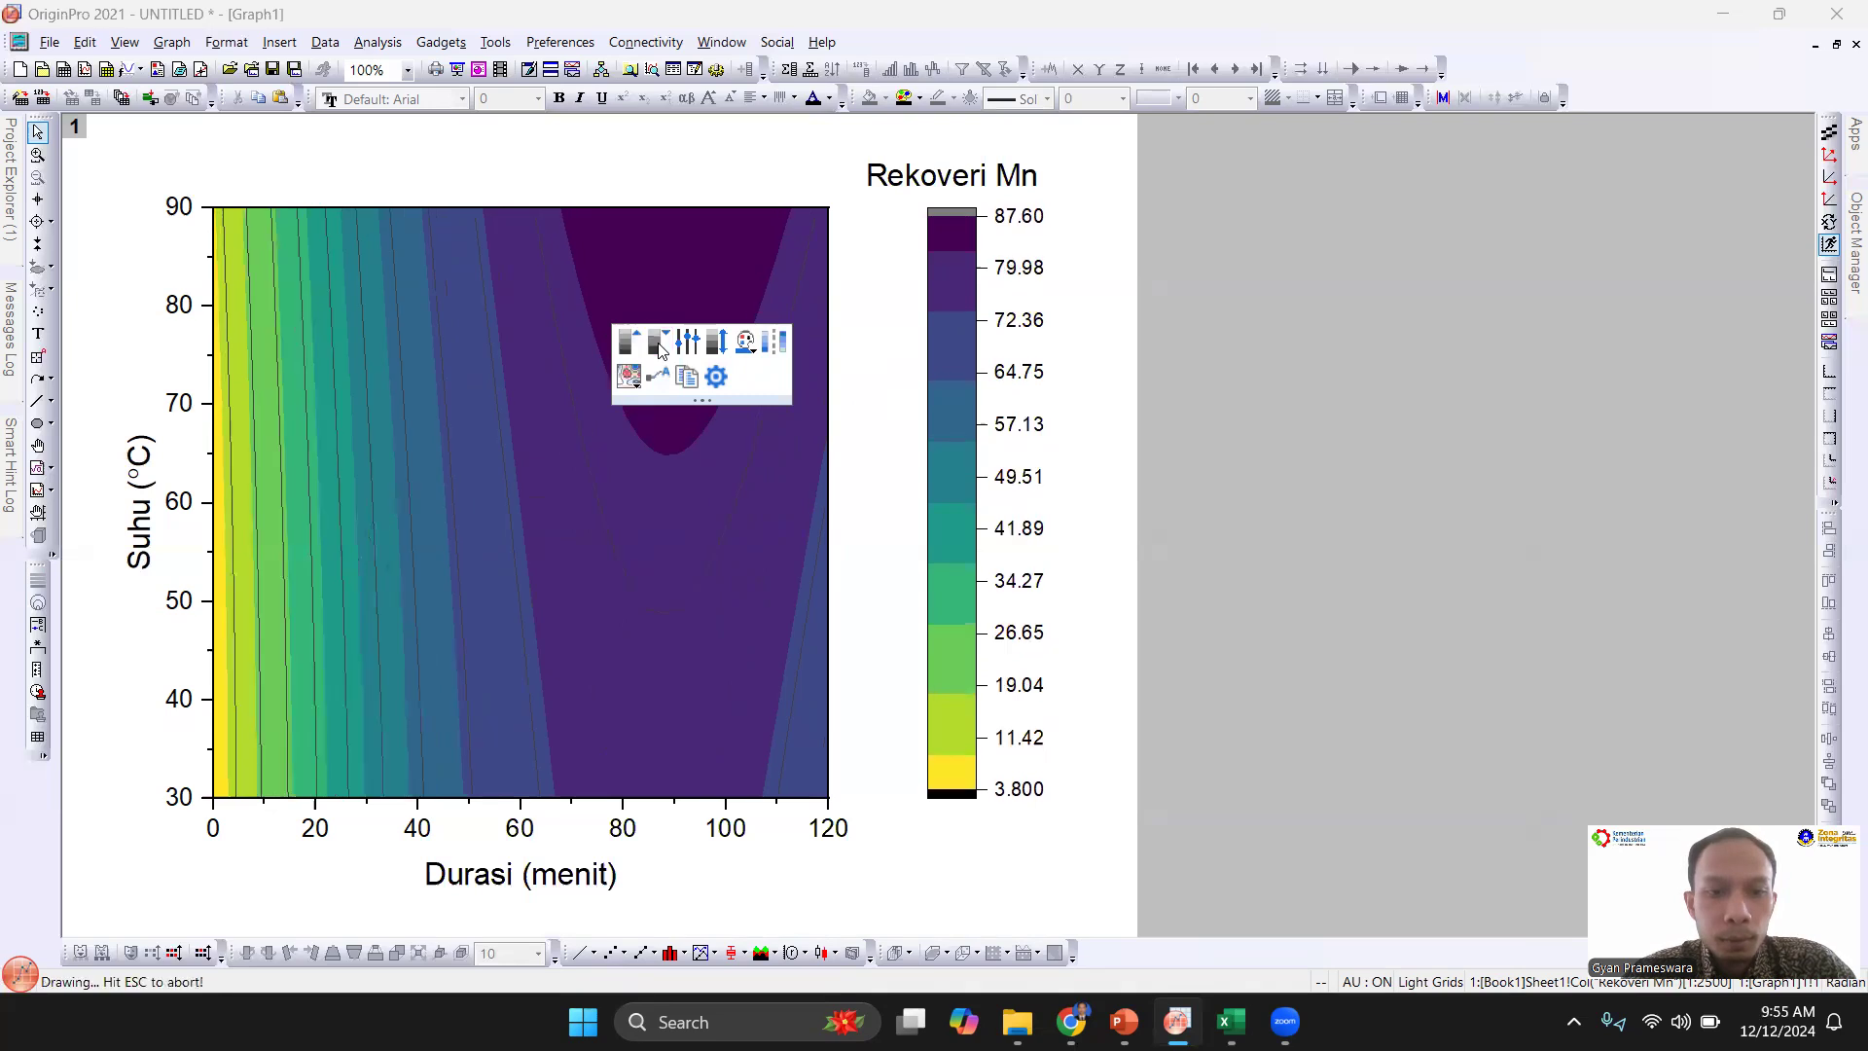
# Step: Reduce the contour plot's major levels by four
pyautogui.click(659, 344)
pyautogui.click(658, 344)
pyautogui.click(659, 343)
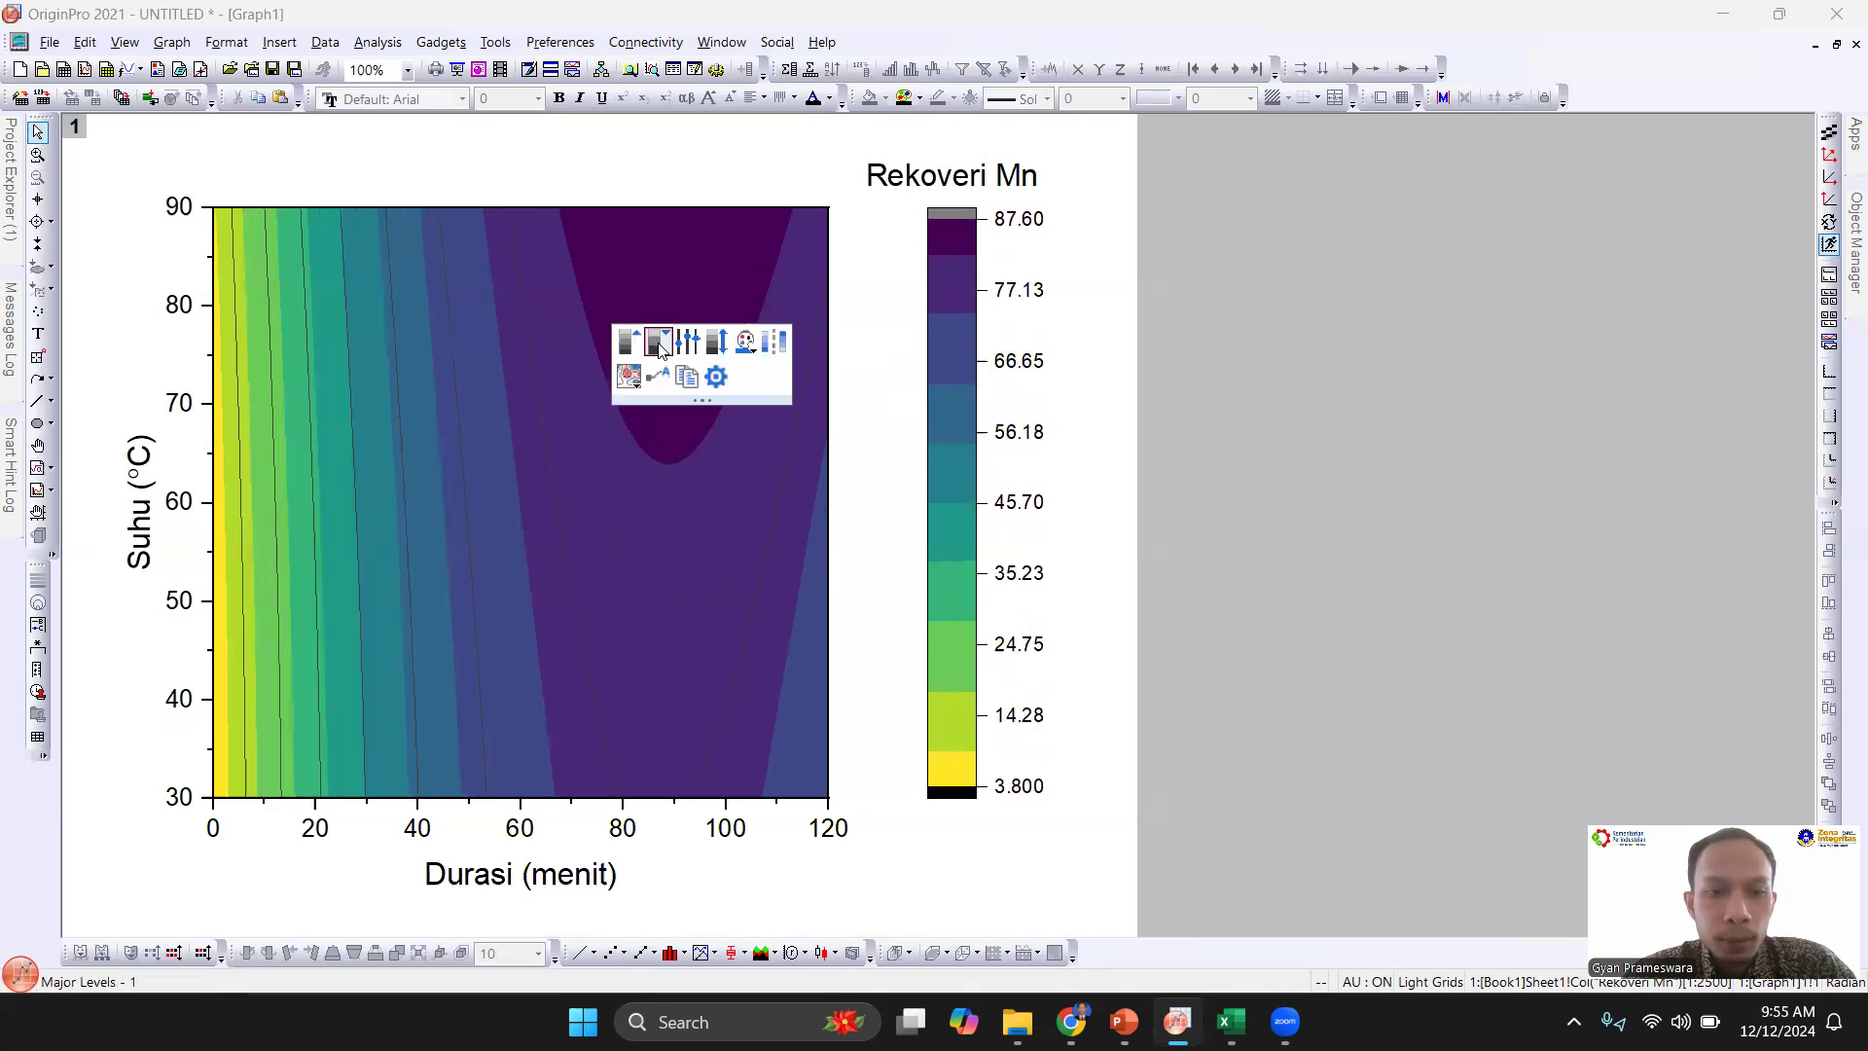
pyautogui.click(658, 344)
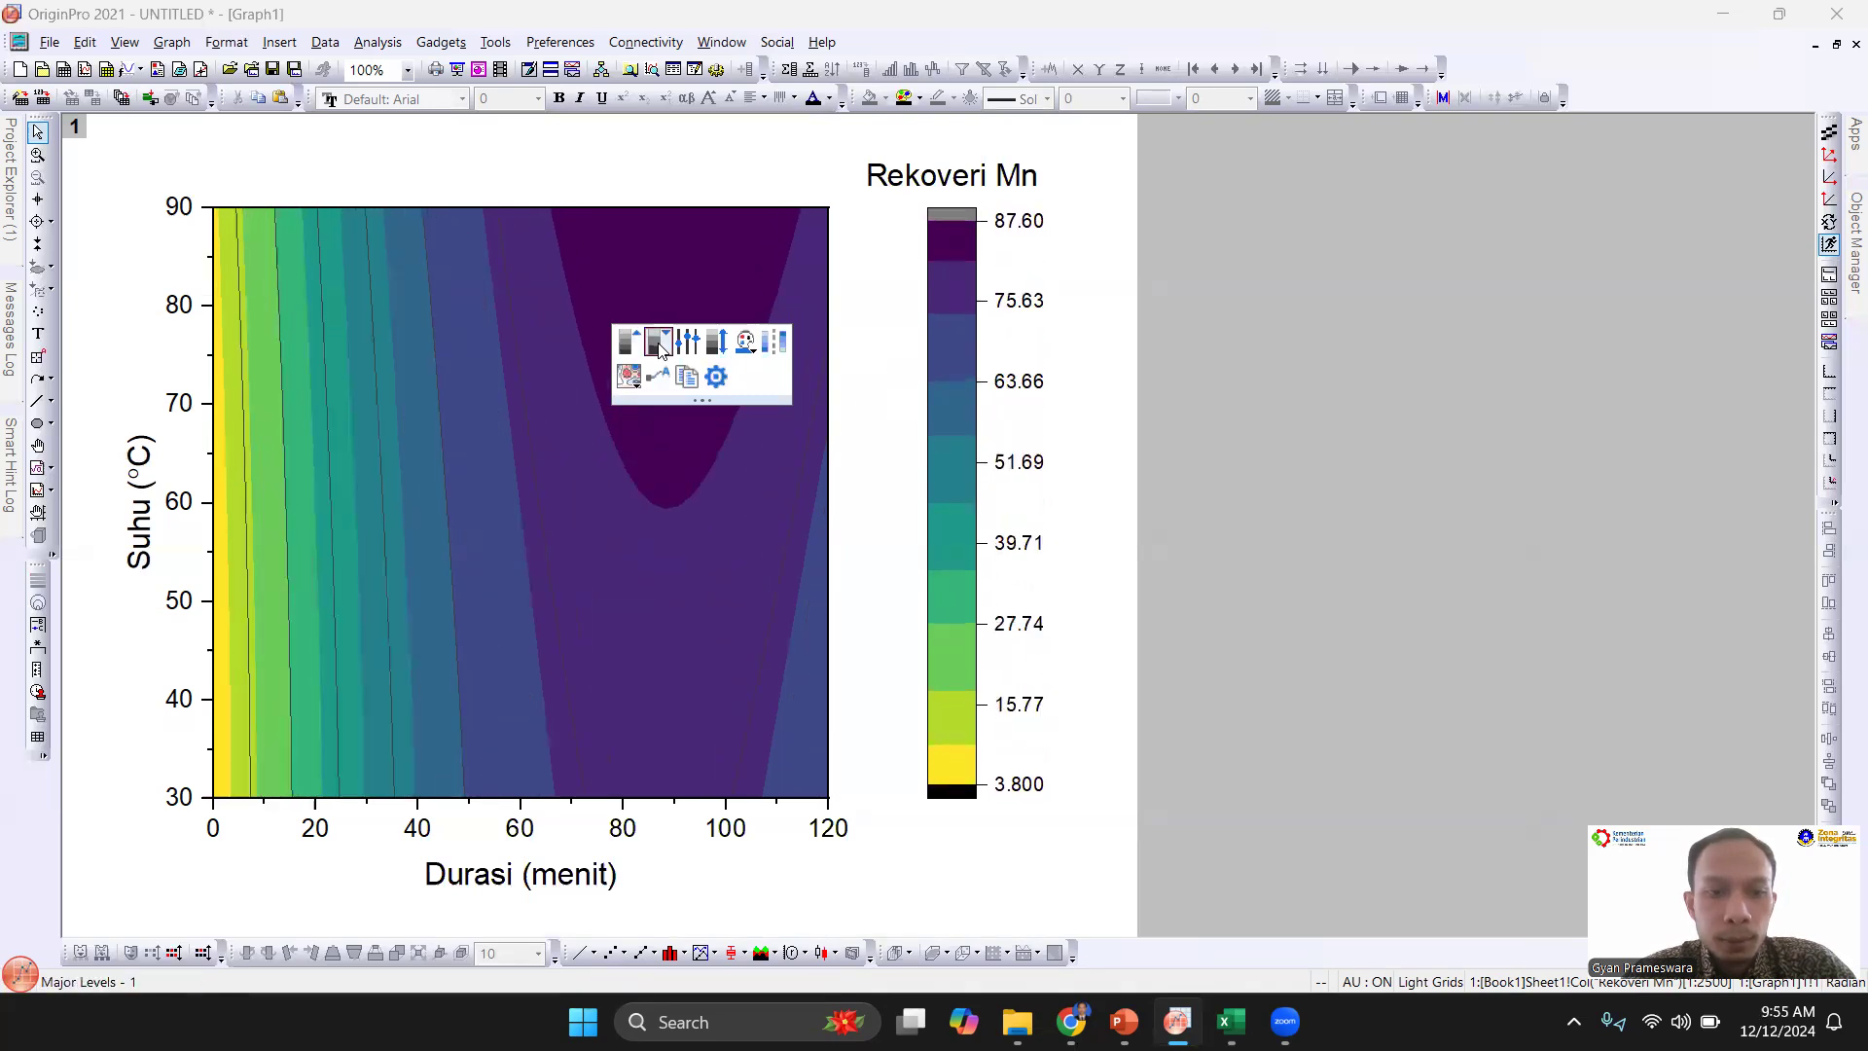
# Step: Turn off showing lines on major levels only, hide all contour lines of the plot, and accept the plot properties
pyautogui.doubleClick(549, 459)
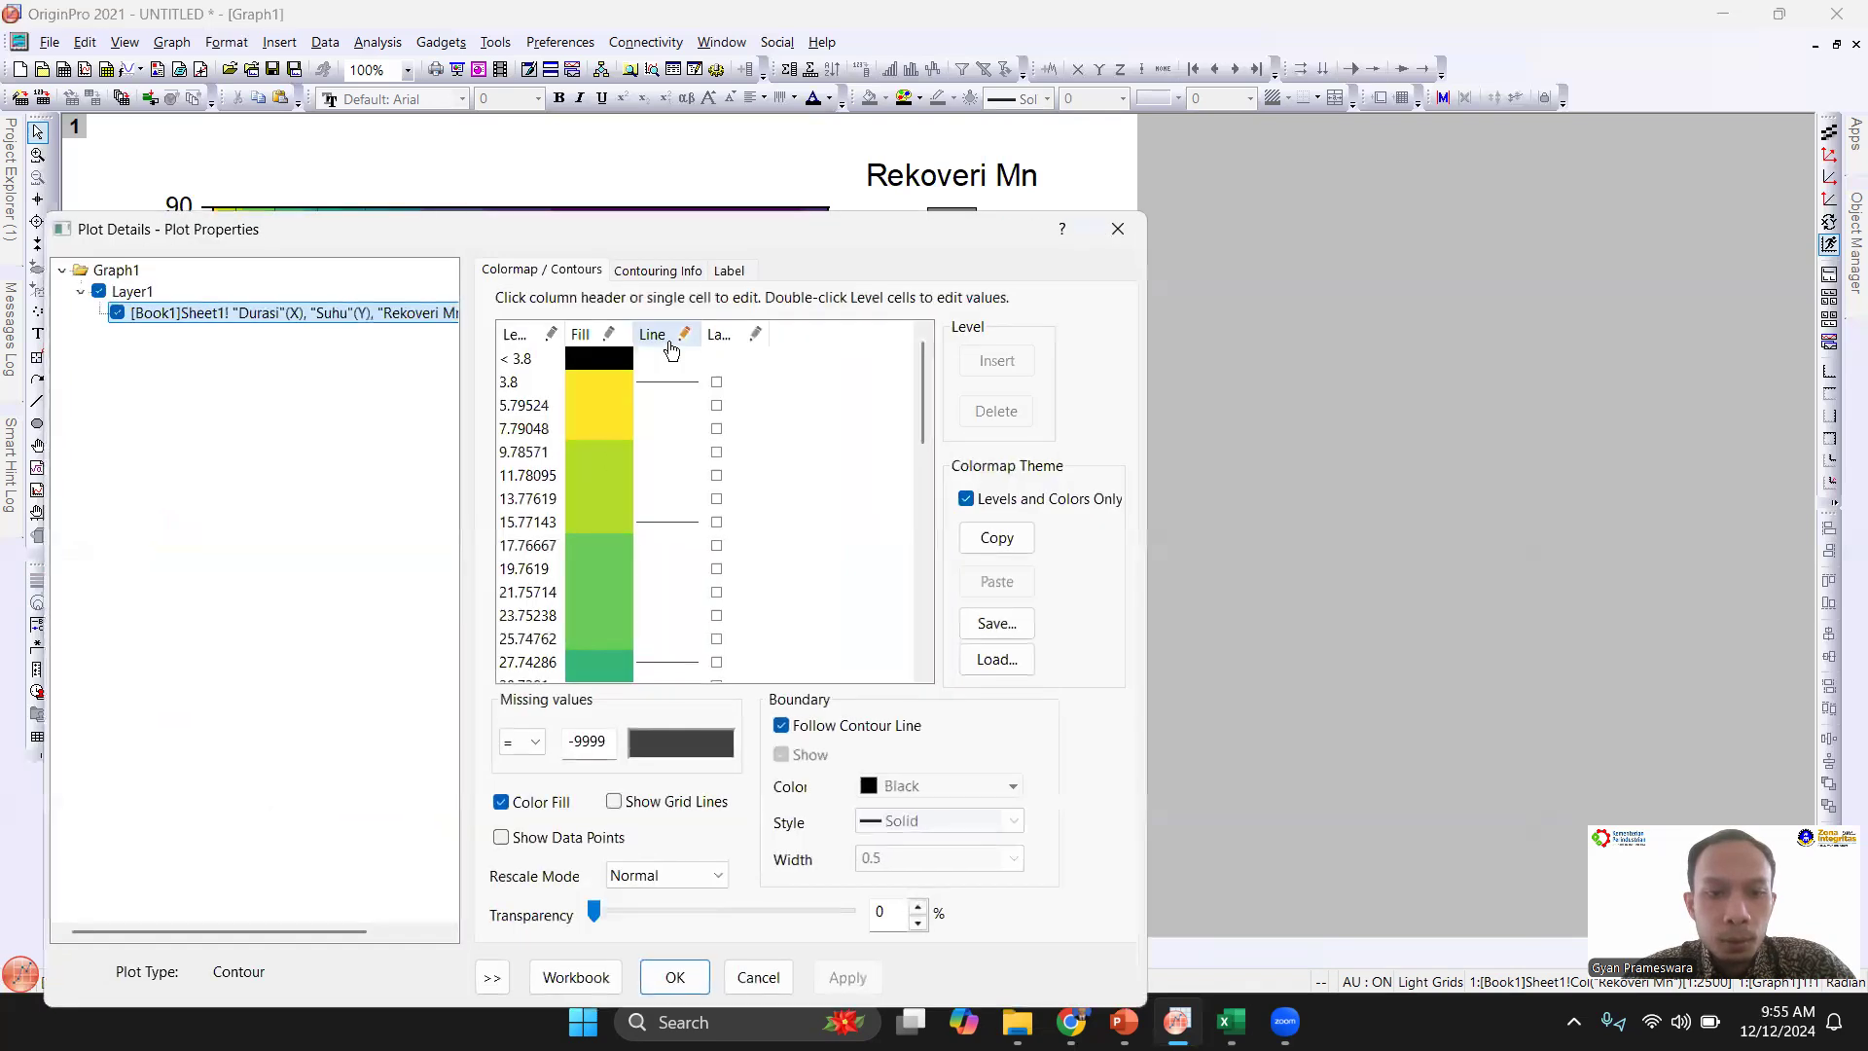
pyautogui.moveTo(698, 234); pyautogui.dragTo(1404, 167)
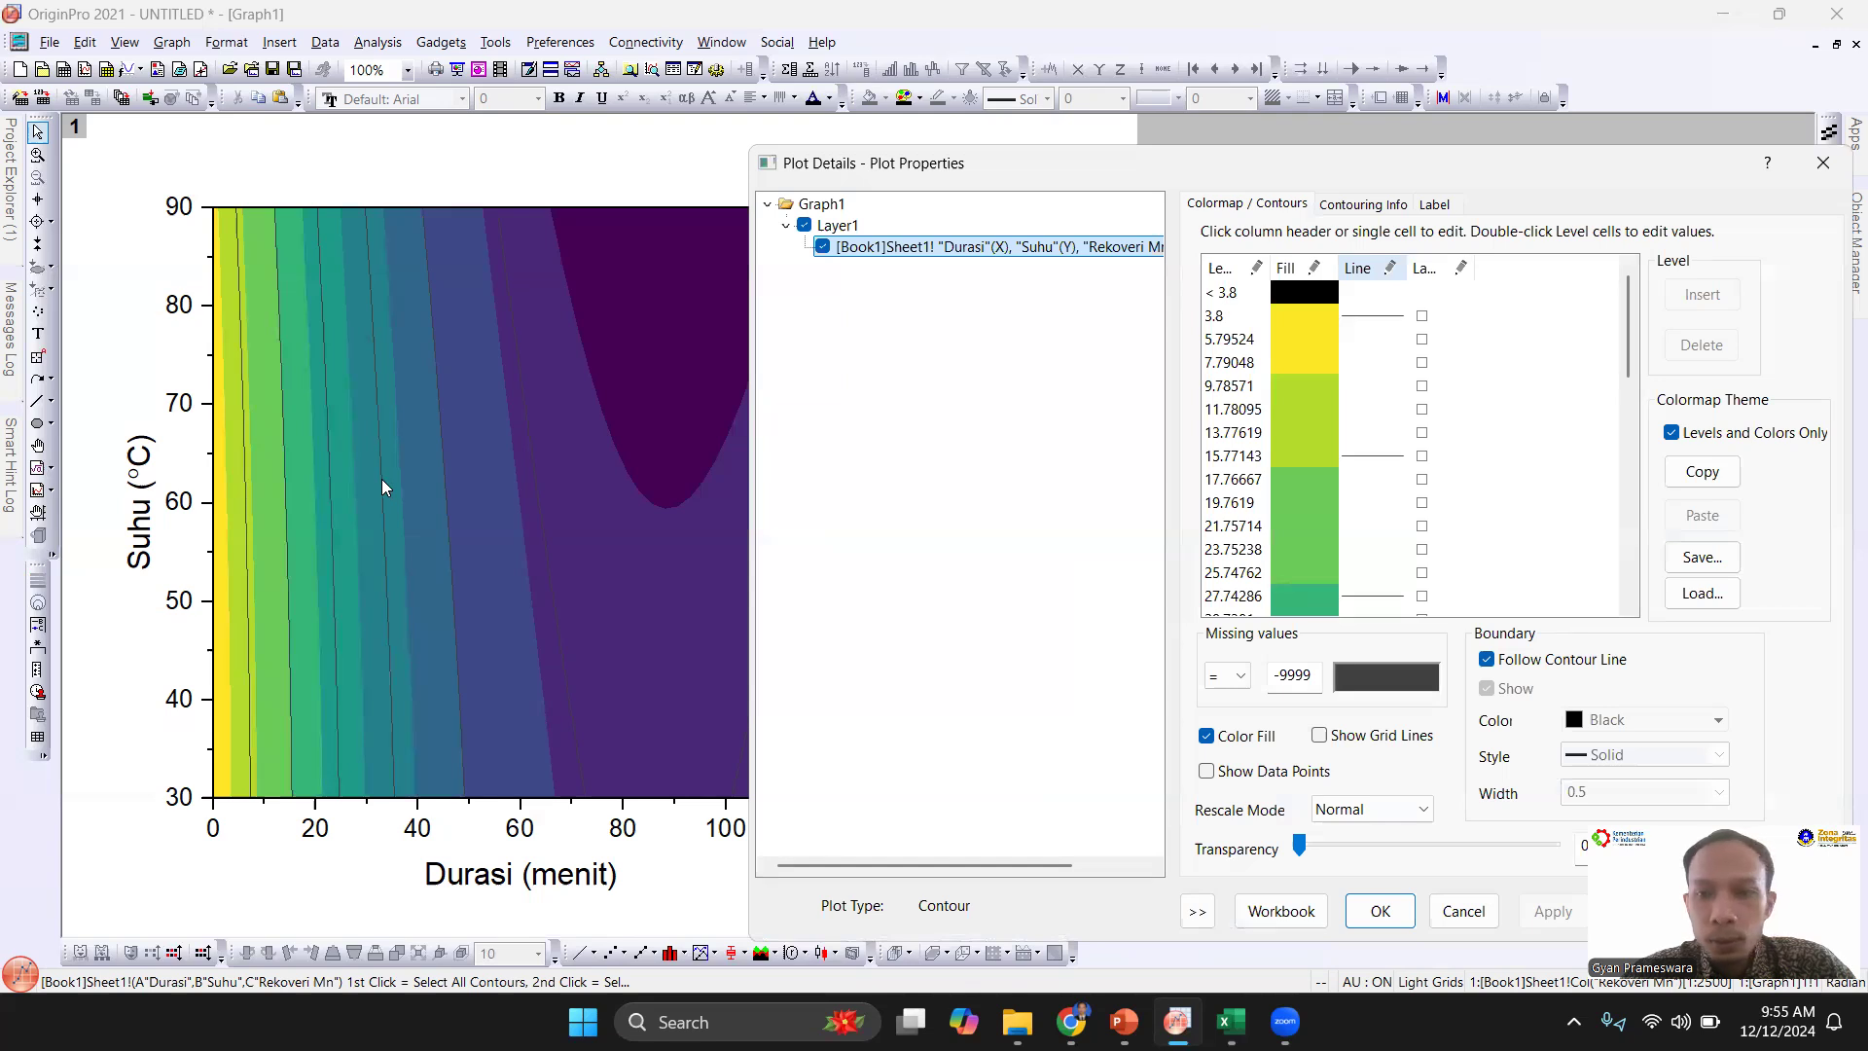
pyautogui.click(1376, 283)
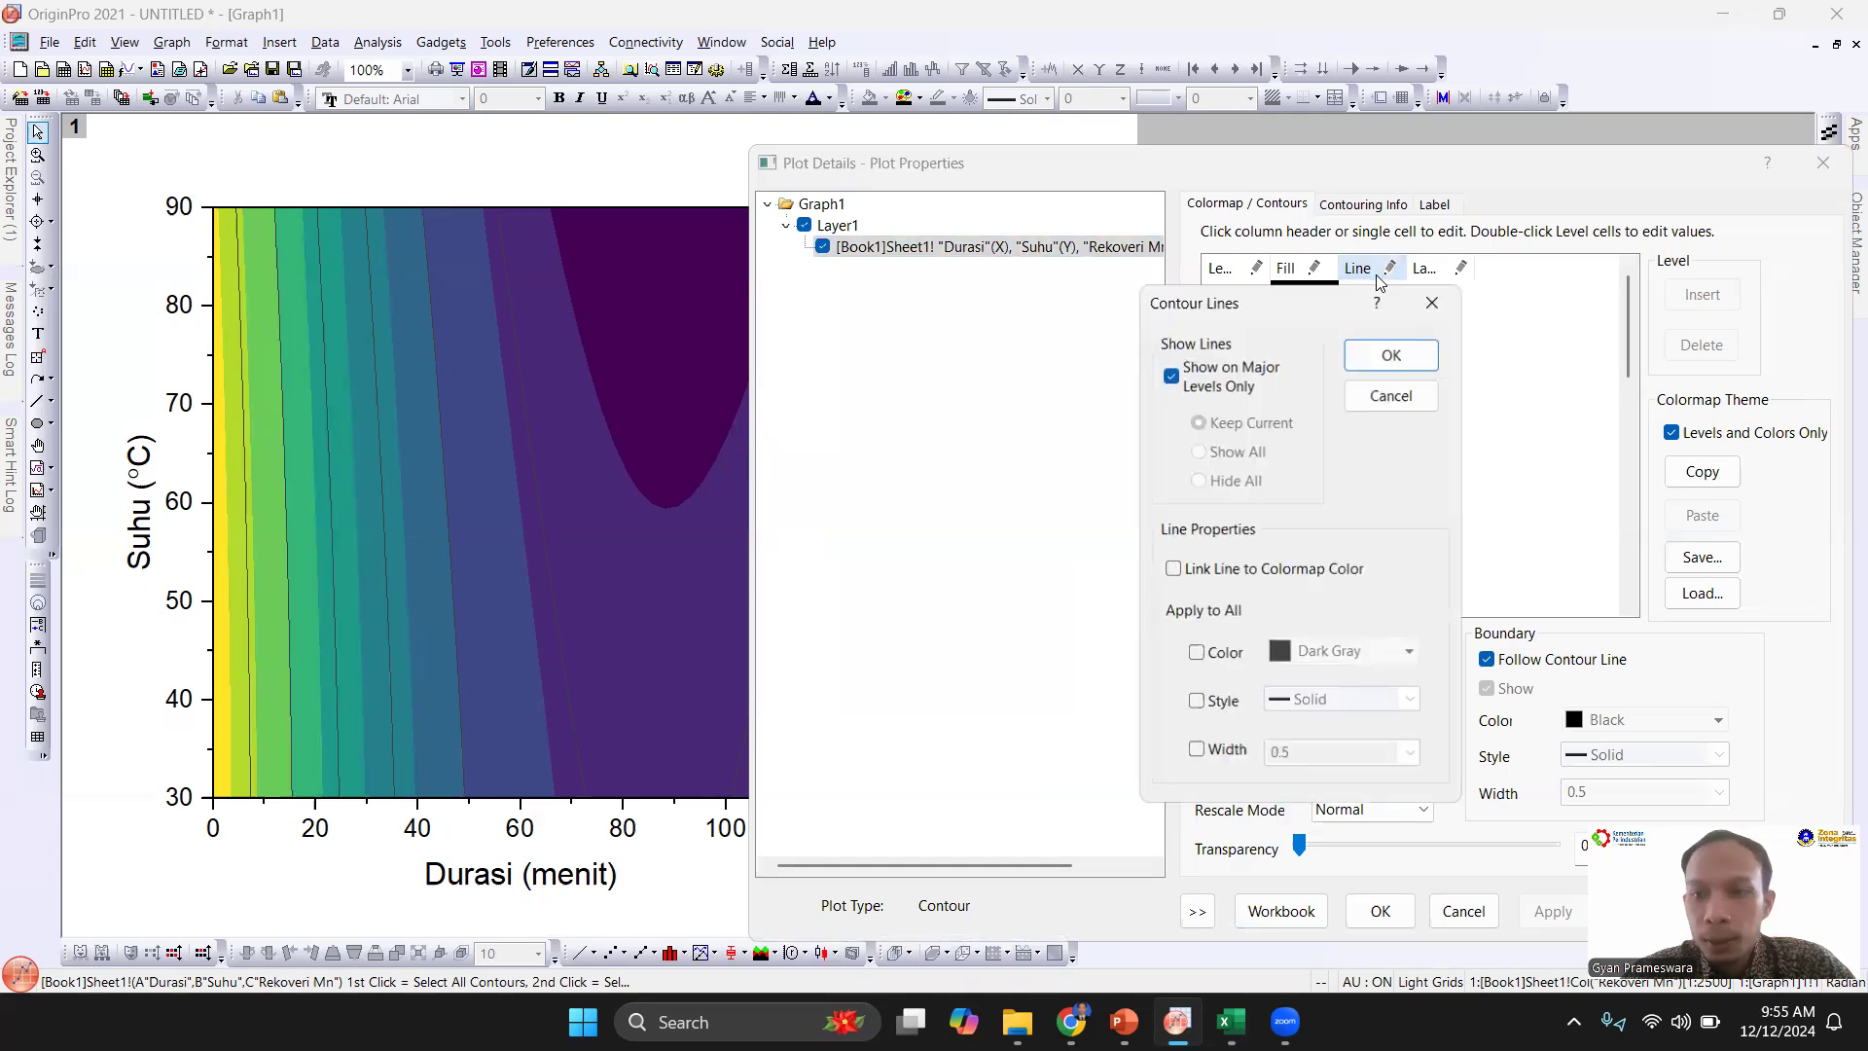
pyautogui.moveTo(1336, 295); pyautogui.dragTo(1036, 247)
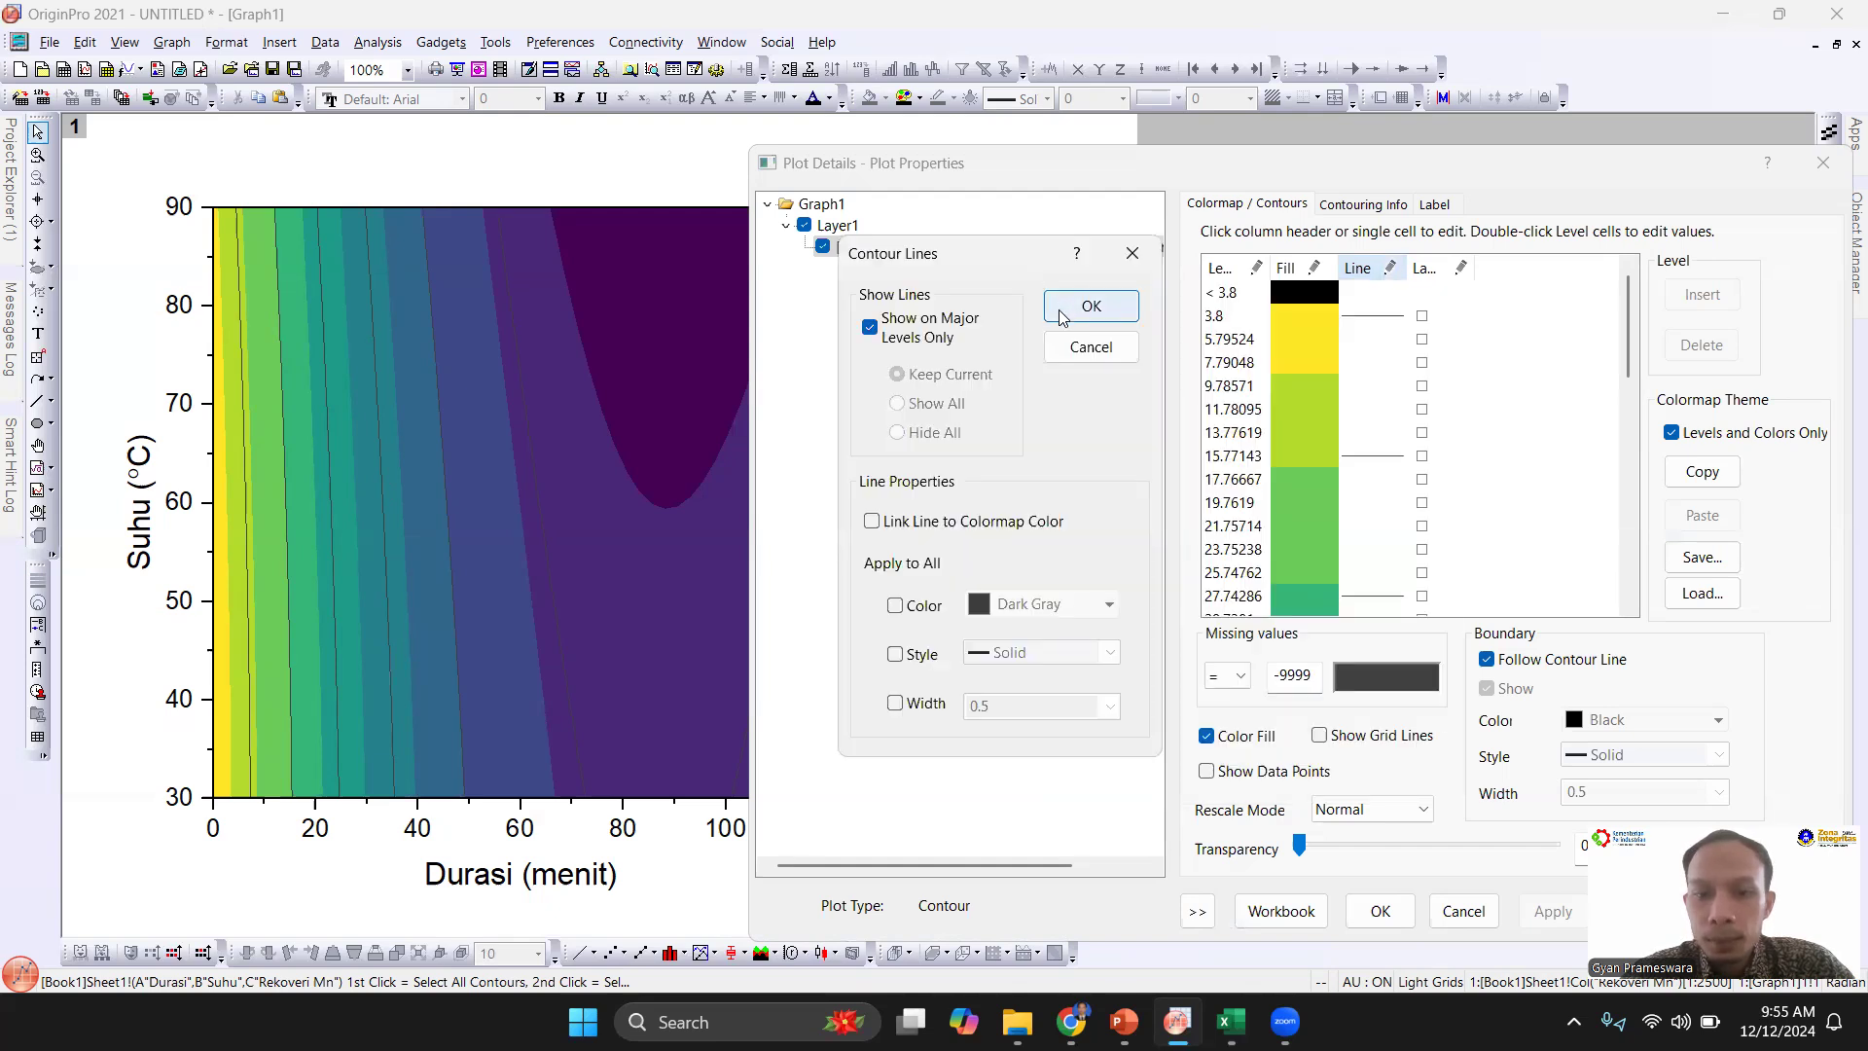
pyautogui.click(871, 330)
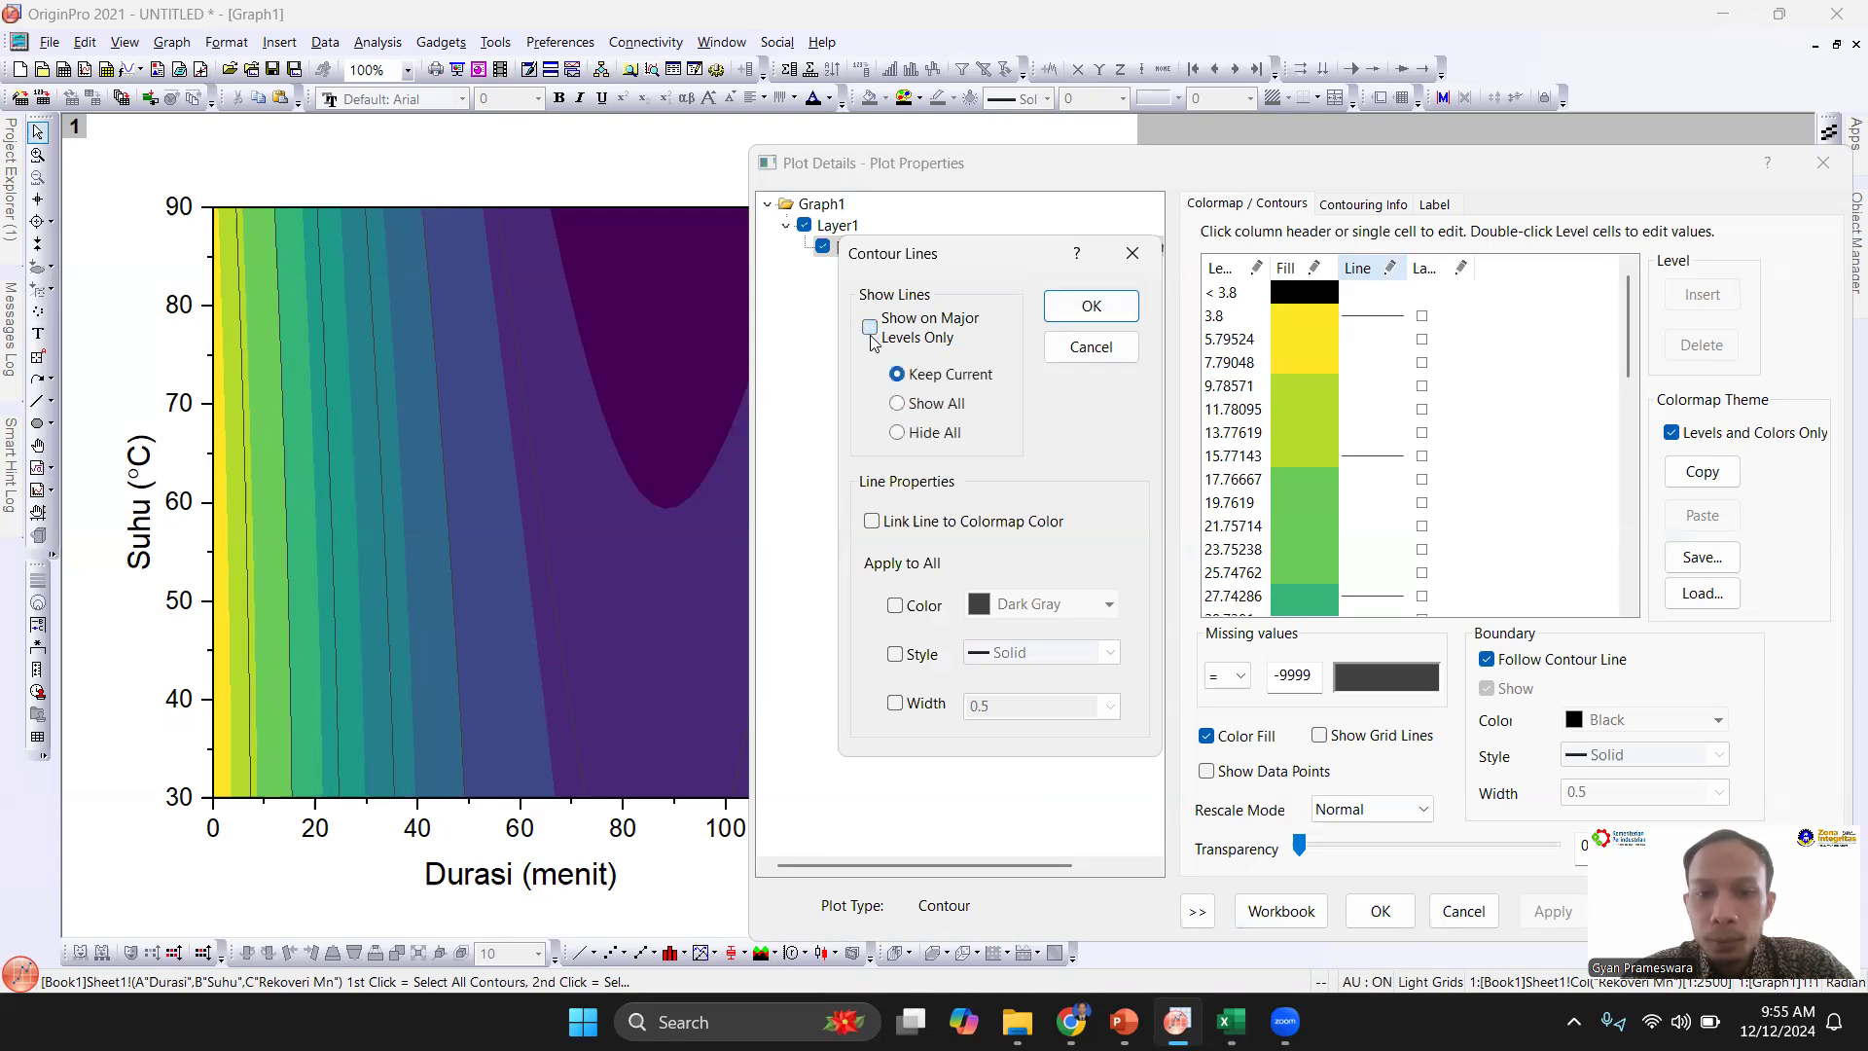
pyautogui.click(952, 432)
pyautogui.click(1091, 308)
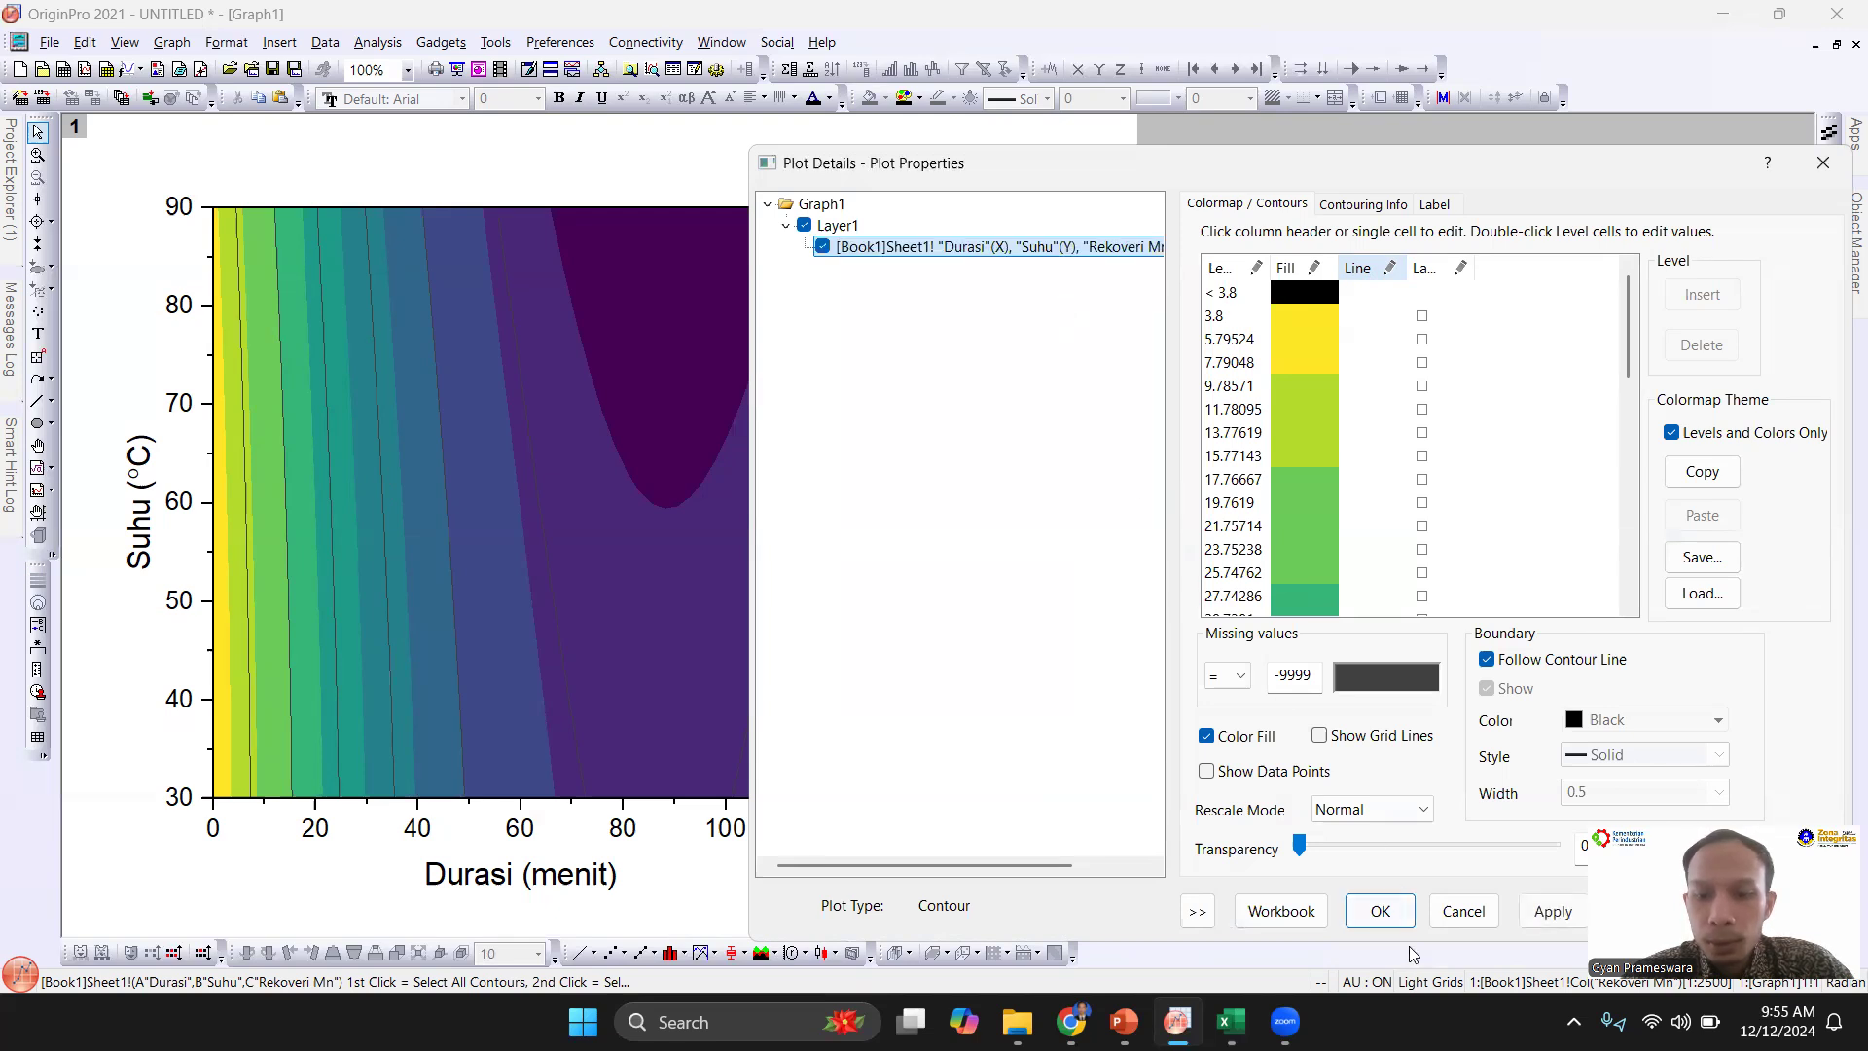
pyautogui.click(1540, 912)
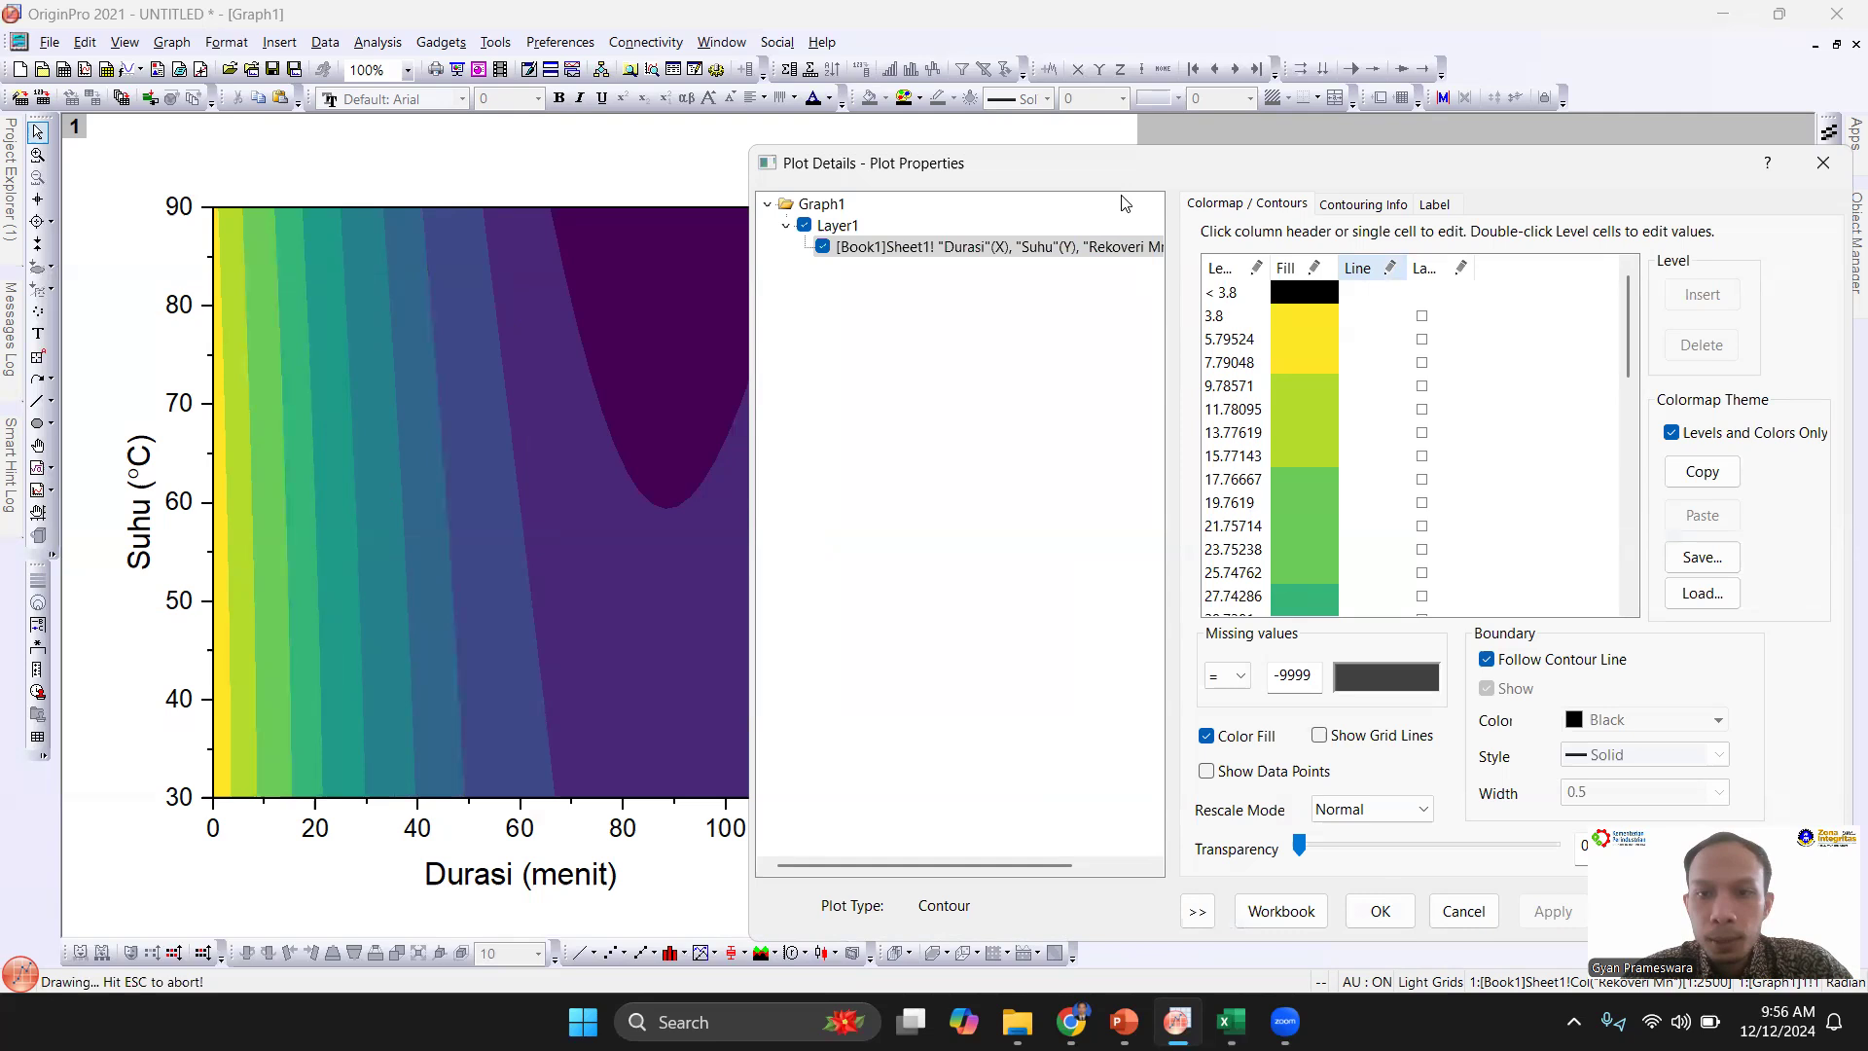
pyautogui.moveTo(1116, 174); pyautogui.dragTo(1288, 269)
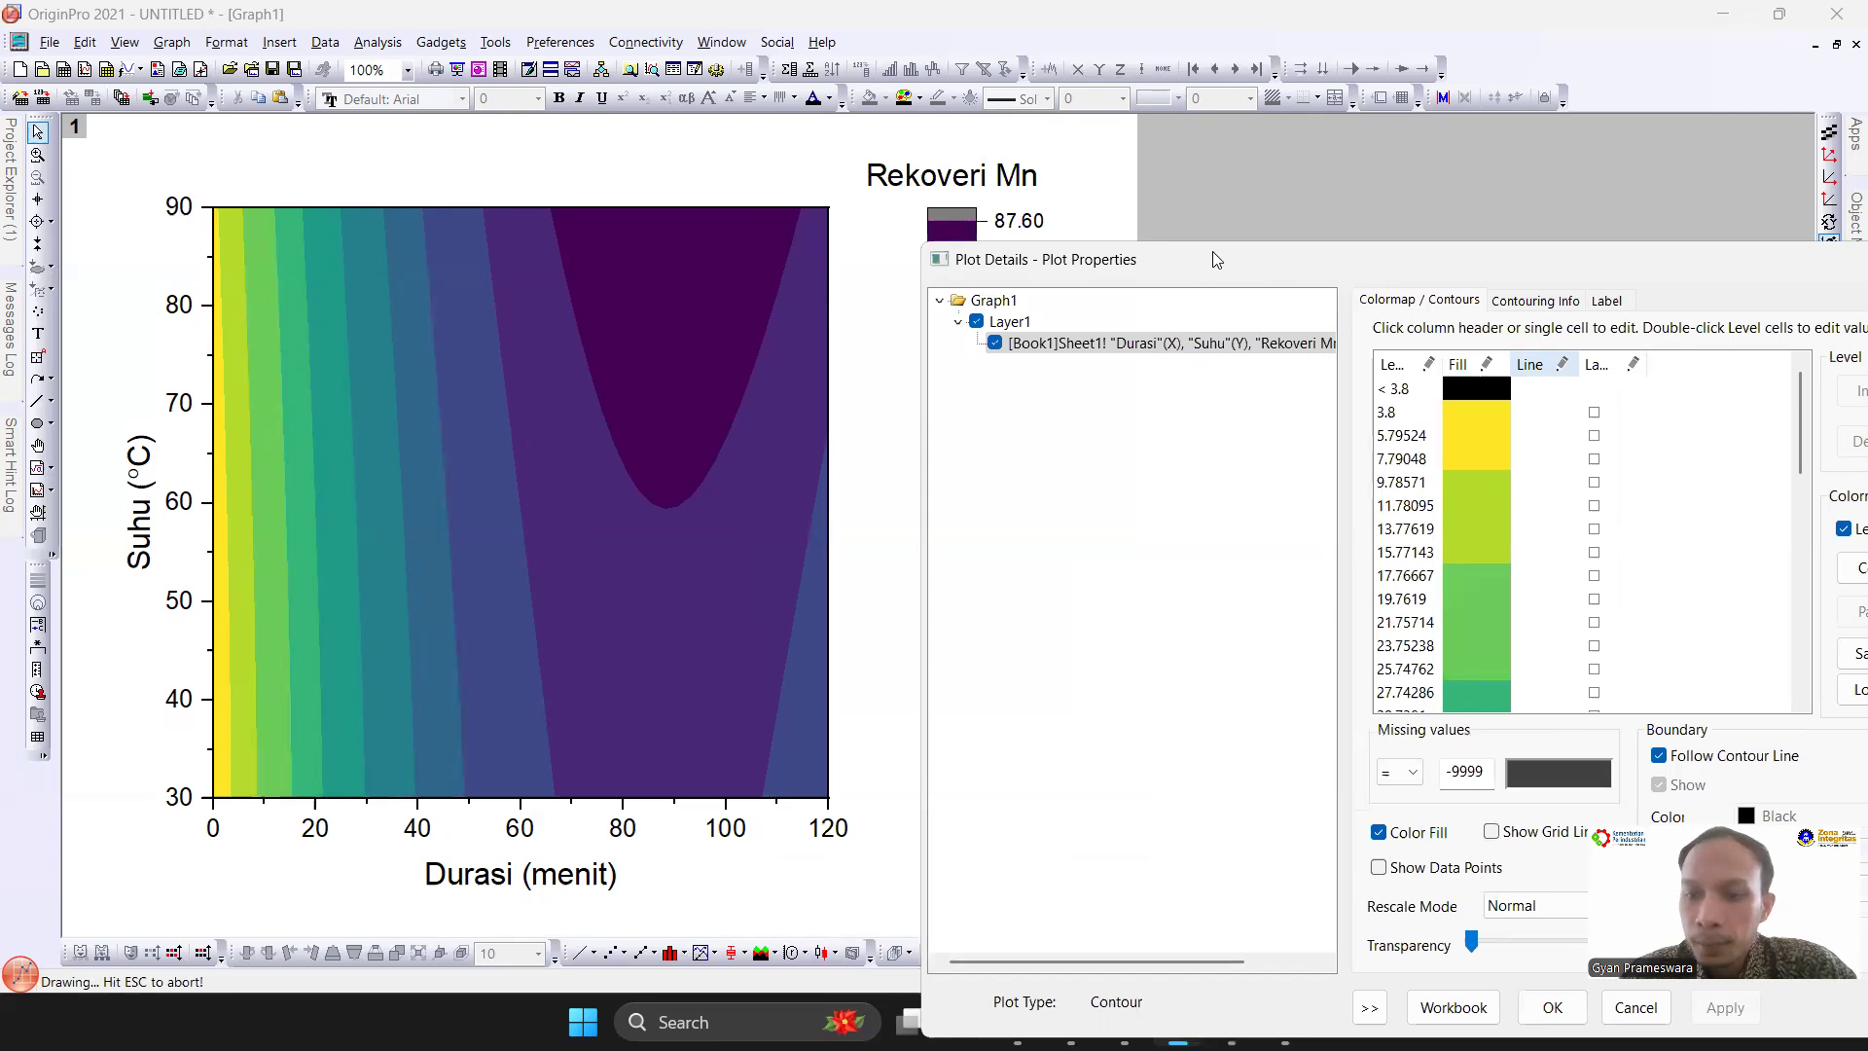
pyautogui.moveTo(1216, 259); pyautogui.dragTo(918, 190)
pyautogui.click(1260, 922)
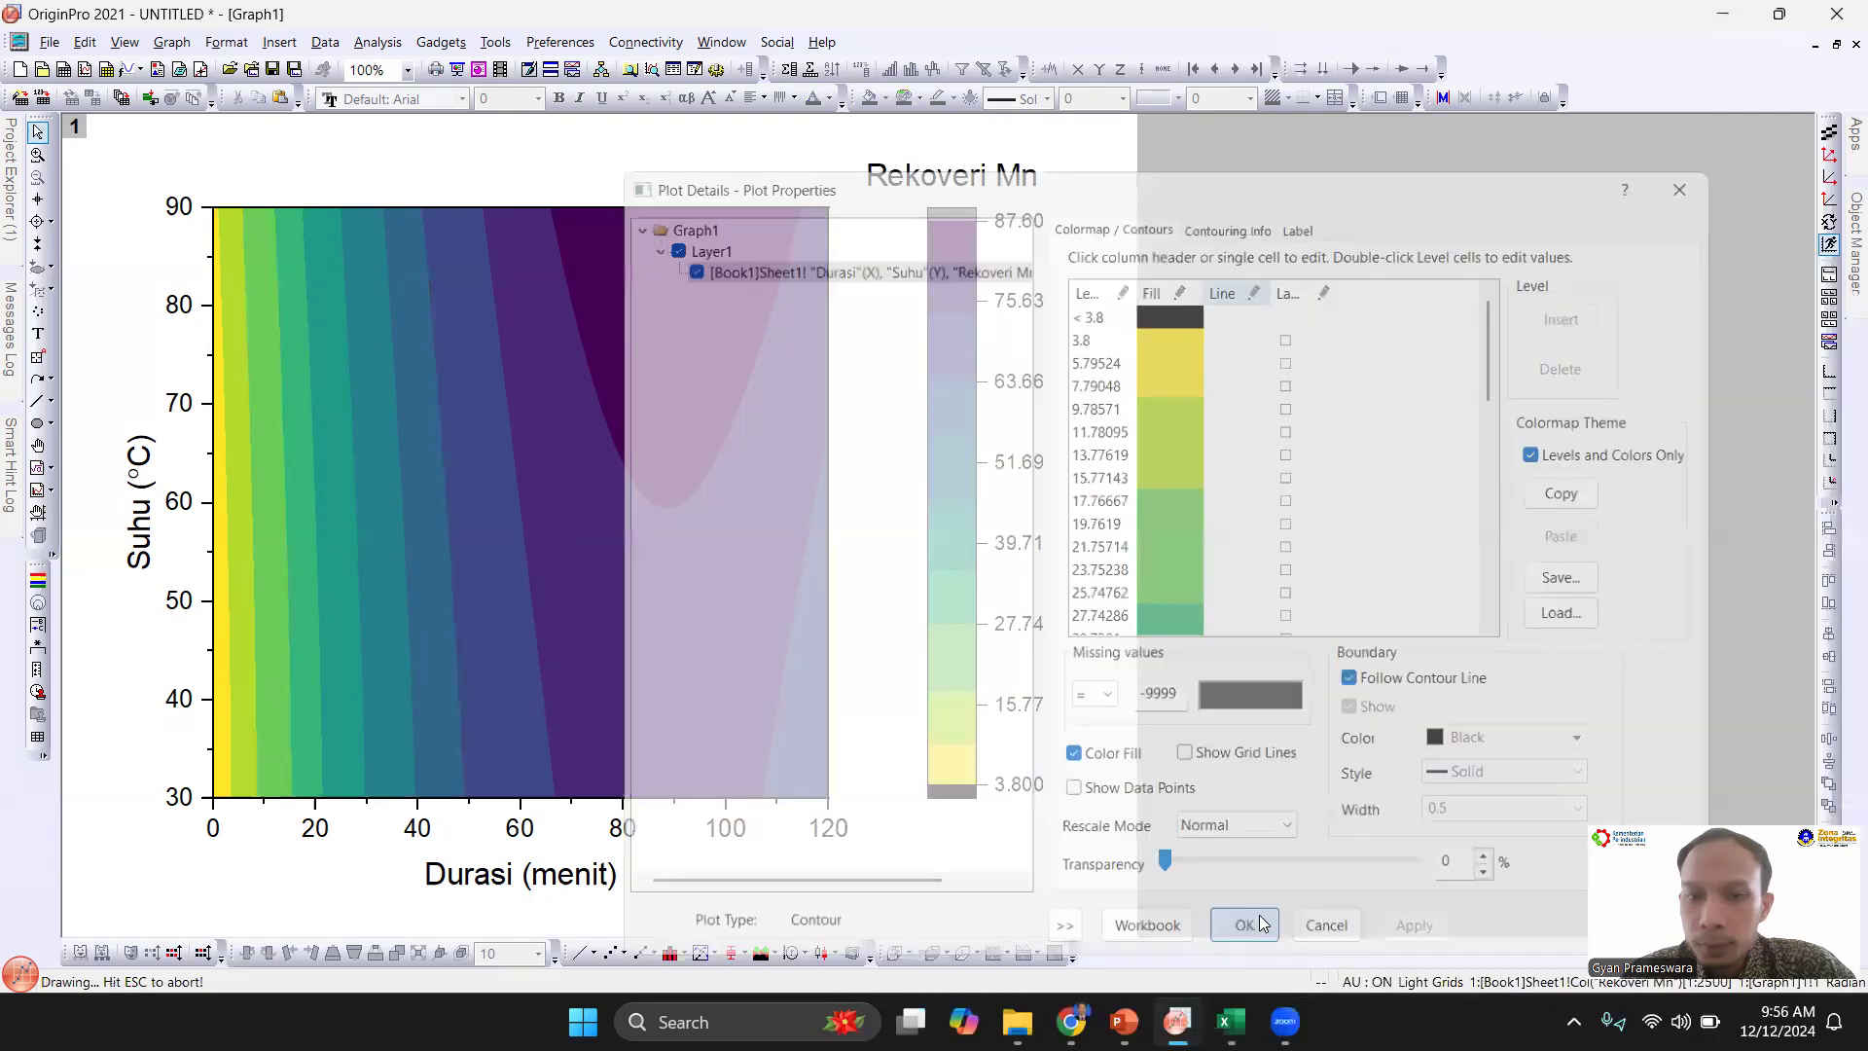
# Step: Hide the head and tail levels of the contour plot's color scale
pyautogui.doubleClick(950, 307)
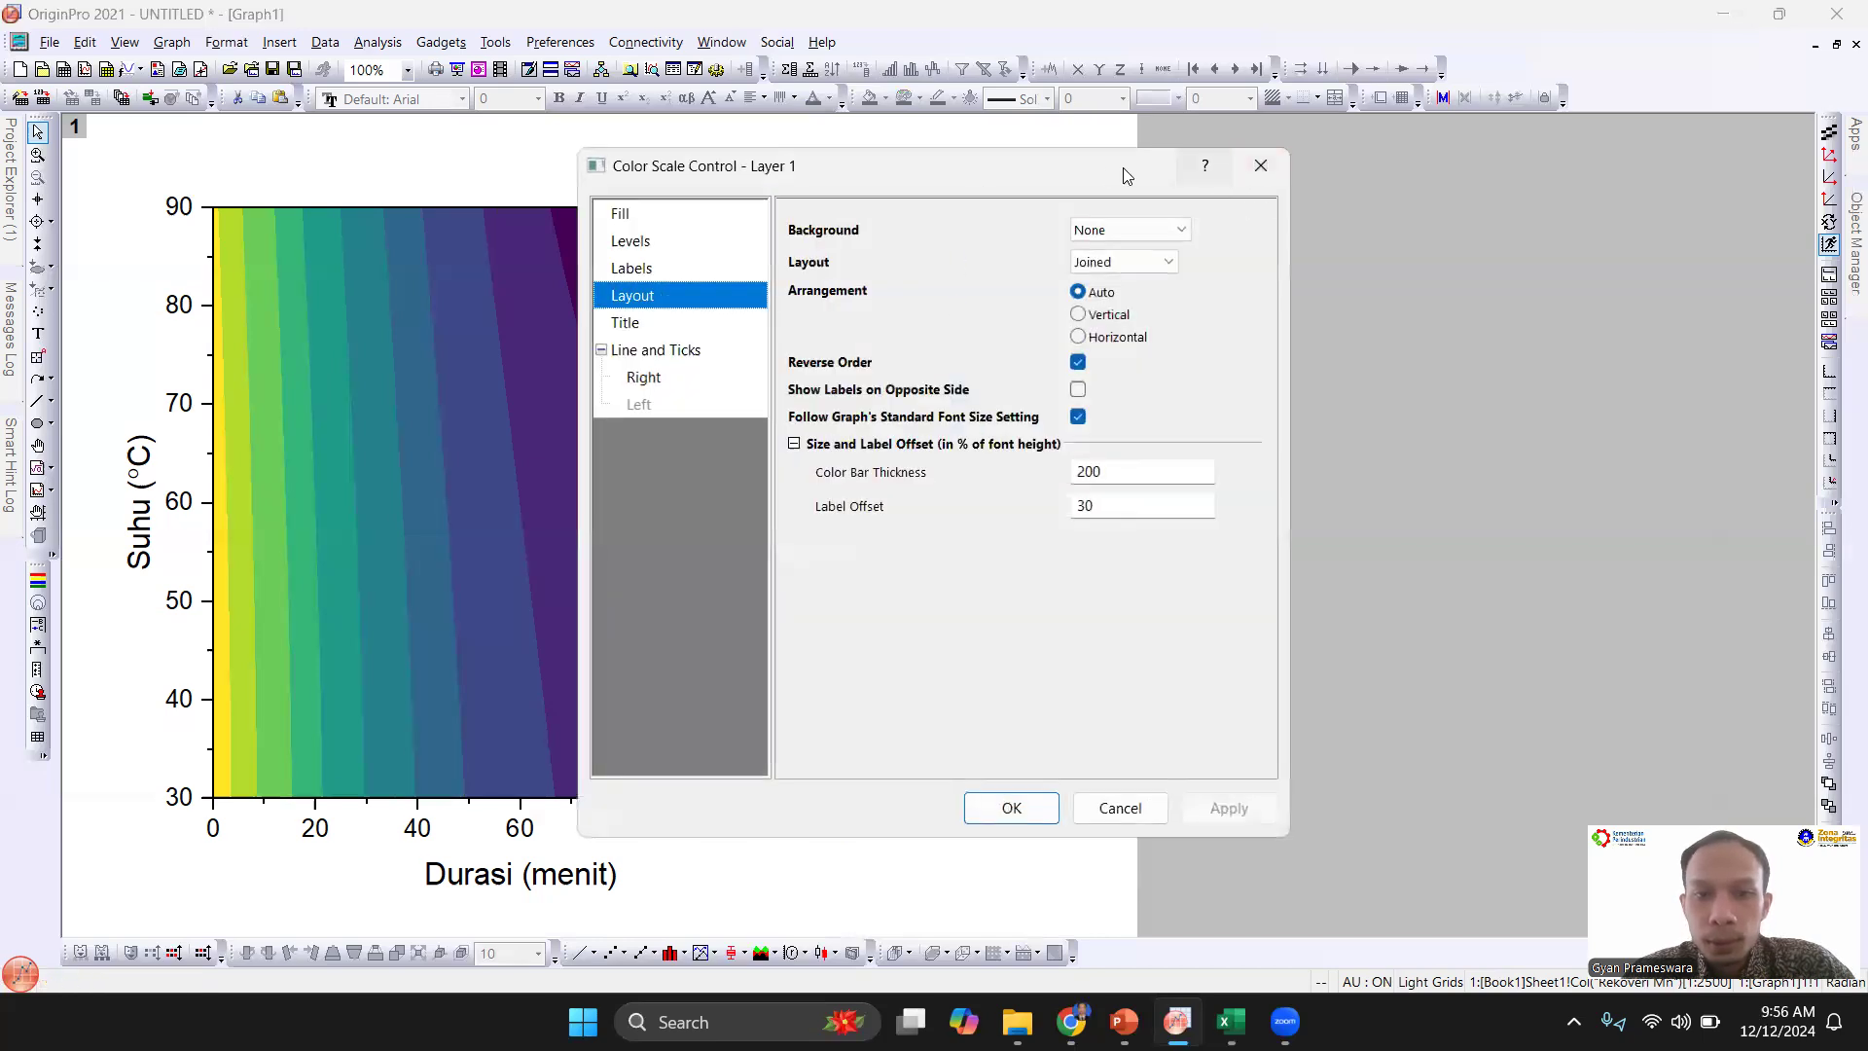
pyautogui.click(1259, 166)
pyautogui.click(963, 248)
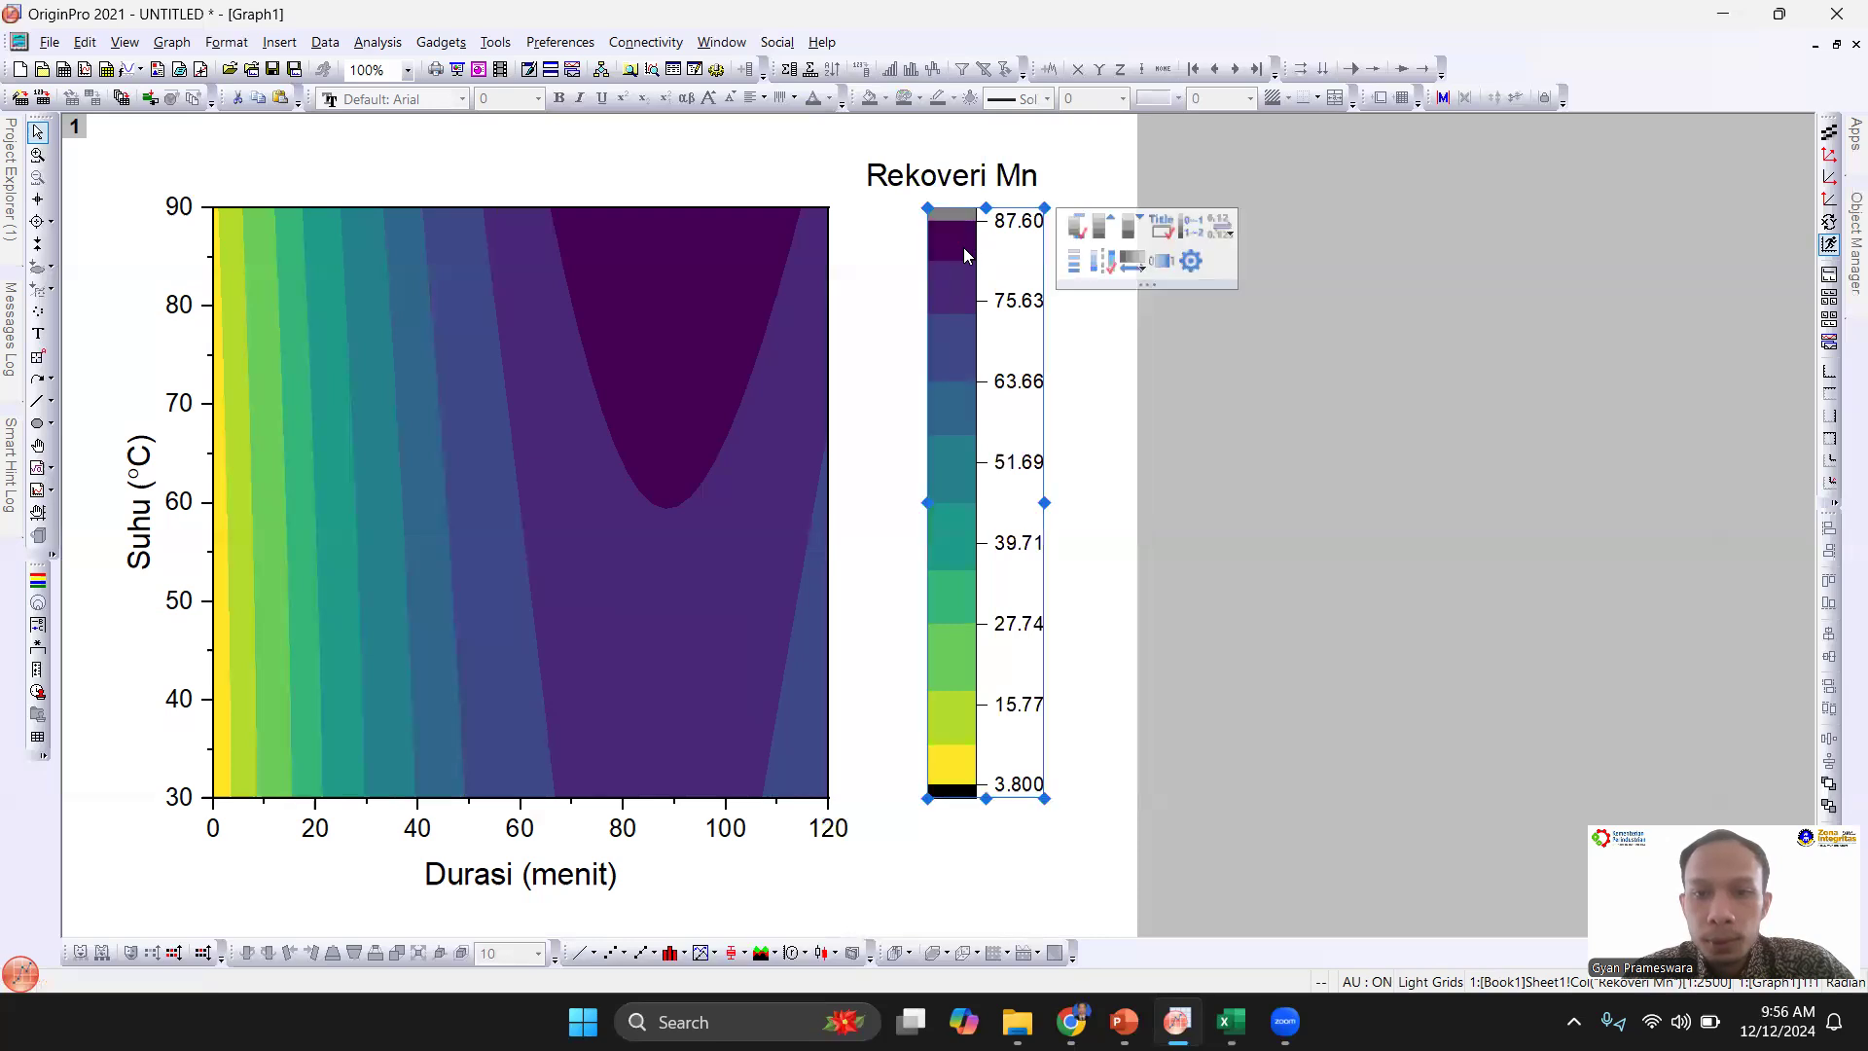
pyautogui.click(1076, 234)
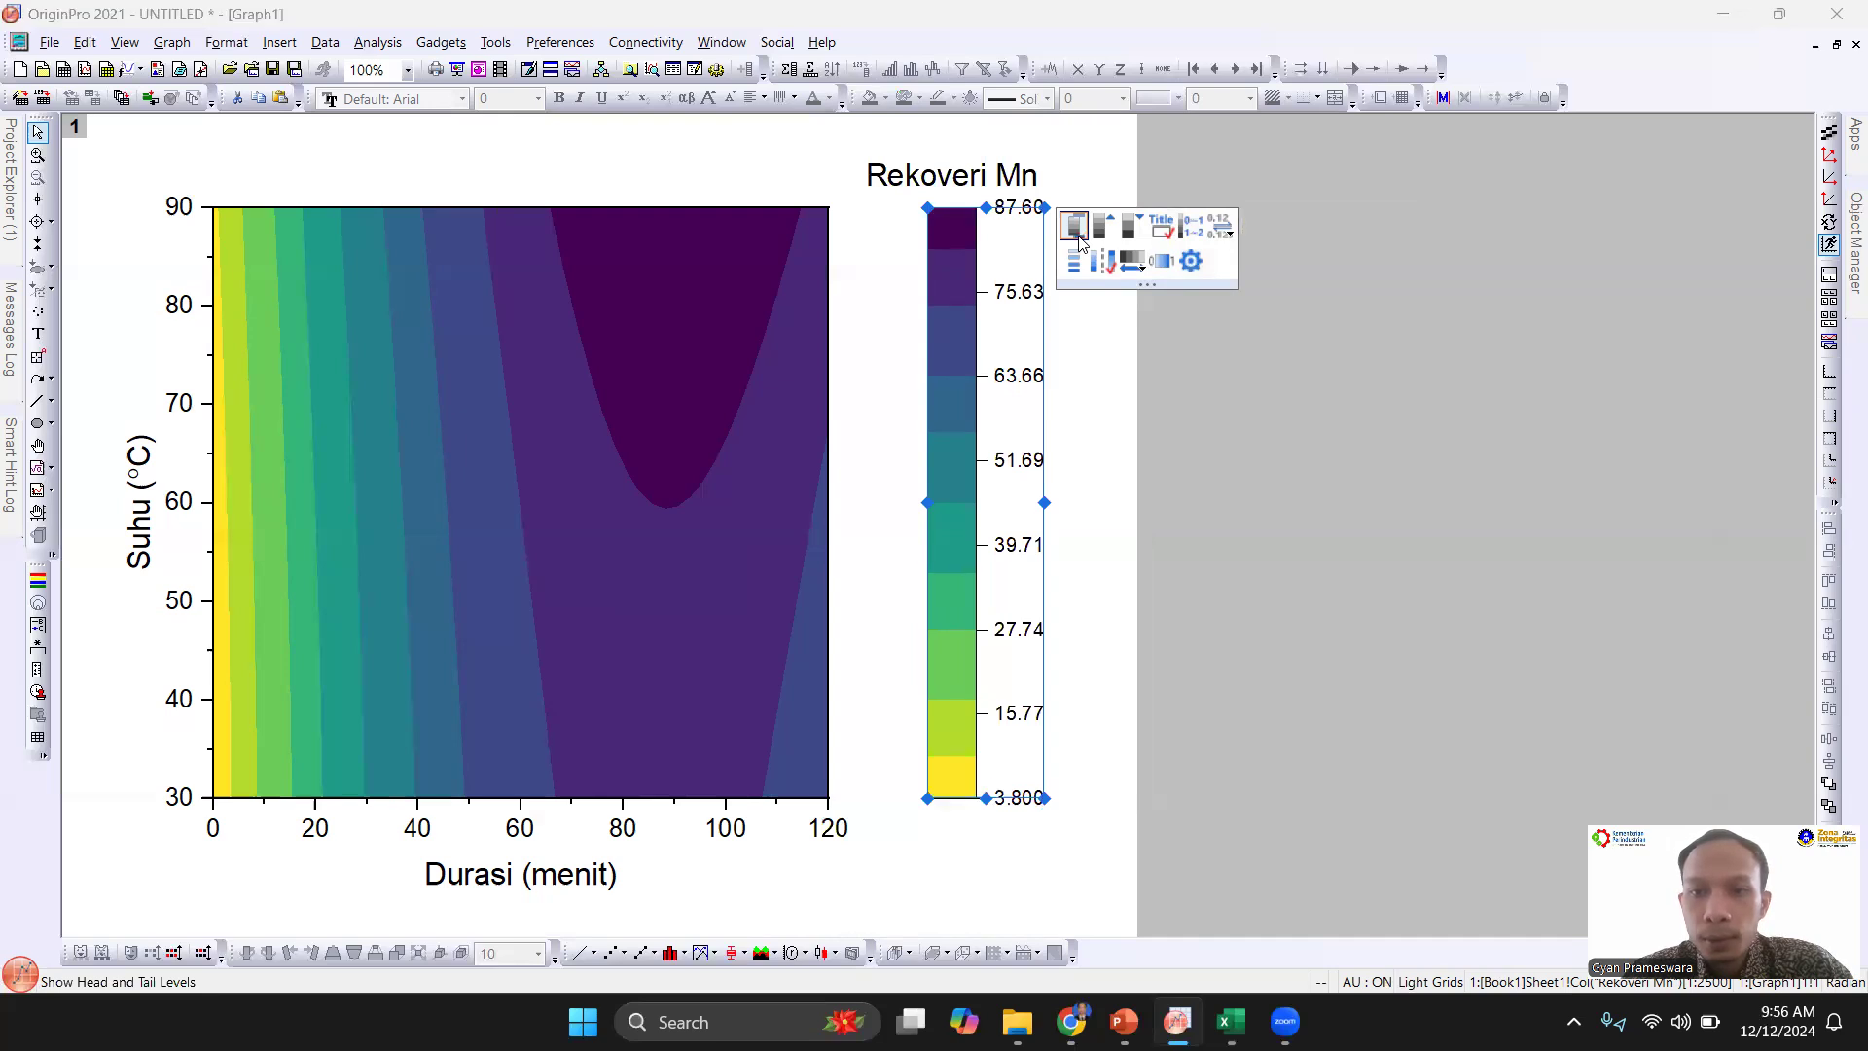
pyautogui.click(1076, 234)
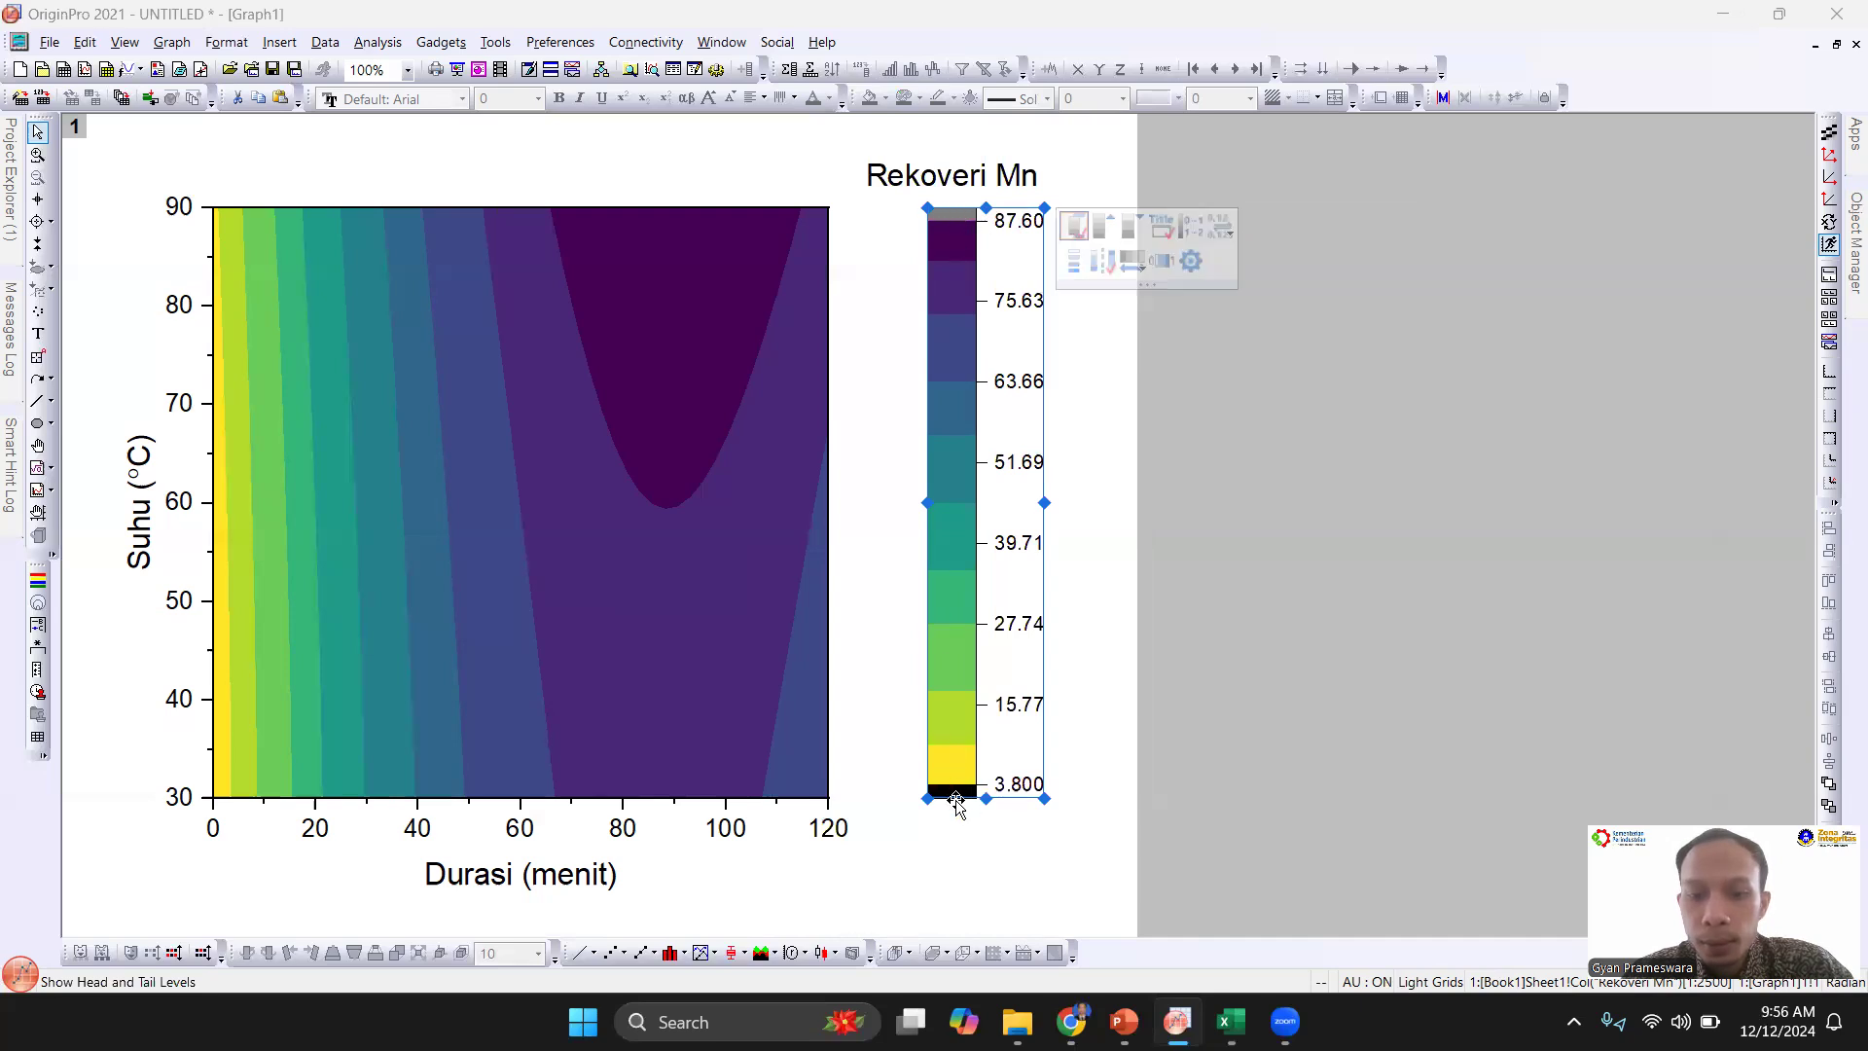
pyautogui.click(952, 238)
pyautogui.click(1074, 229)
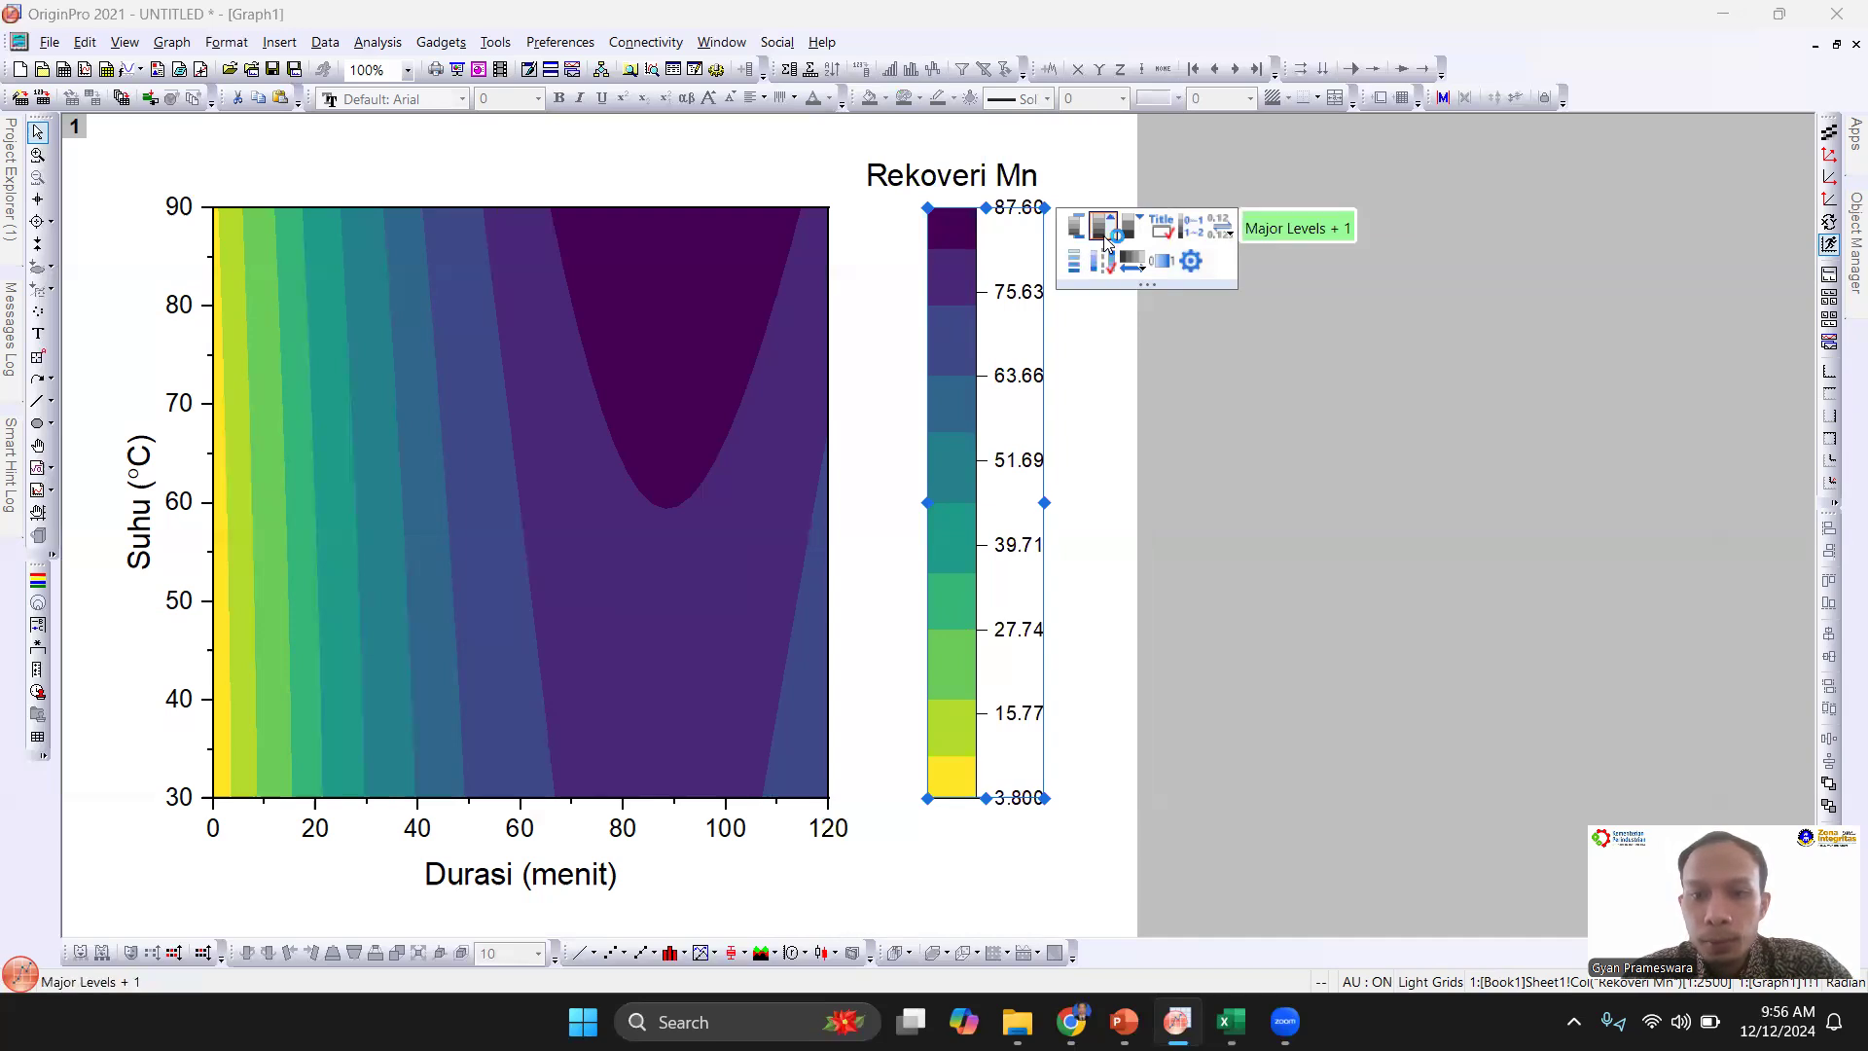
# Step: Increase the major levels by three from the color scale and deselect it
pyautogui.click(1105, 237)
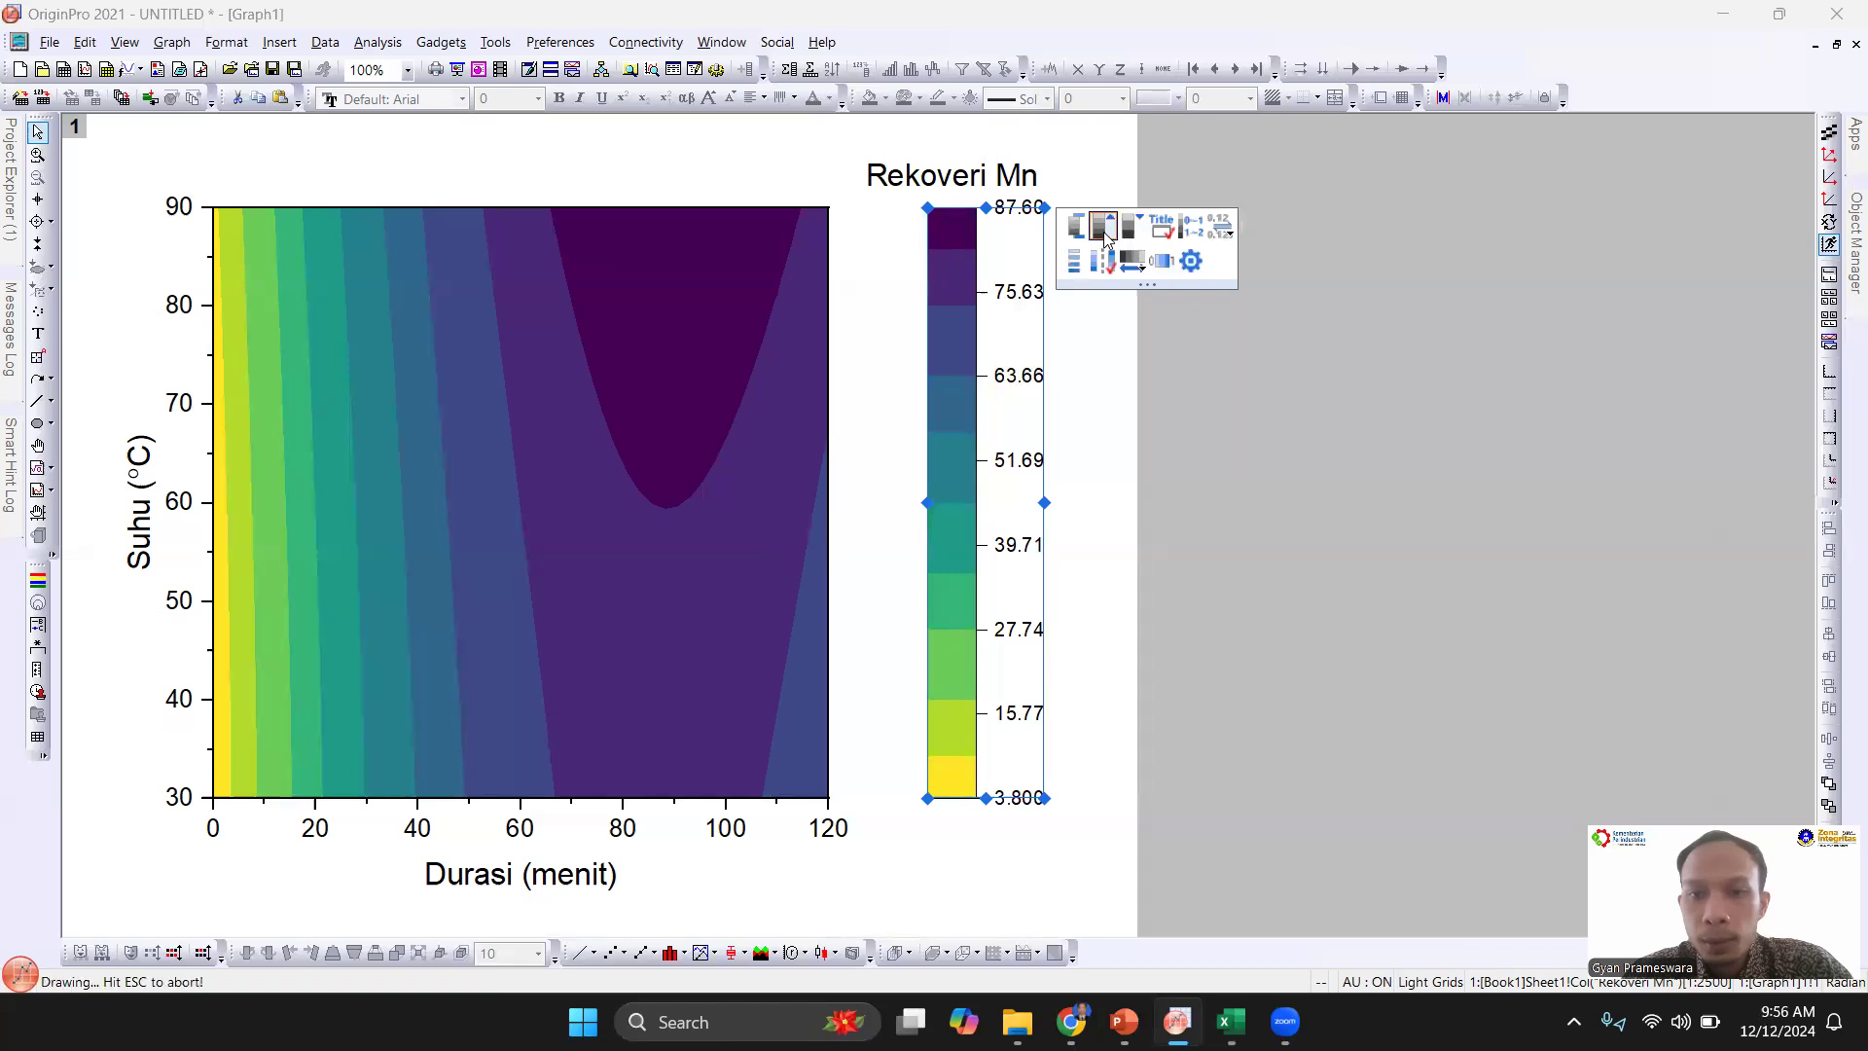
pyautogui.click(1105, 236)
pyautogui.click(1106, 237)
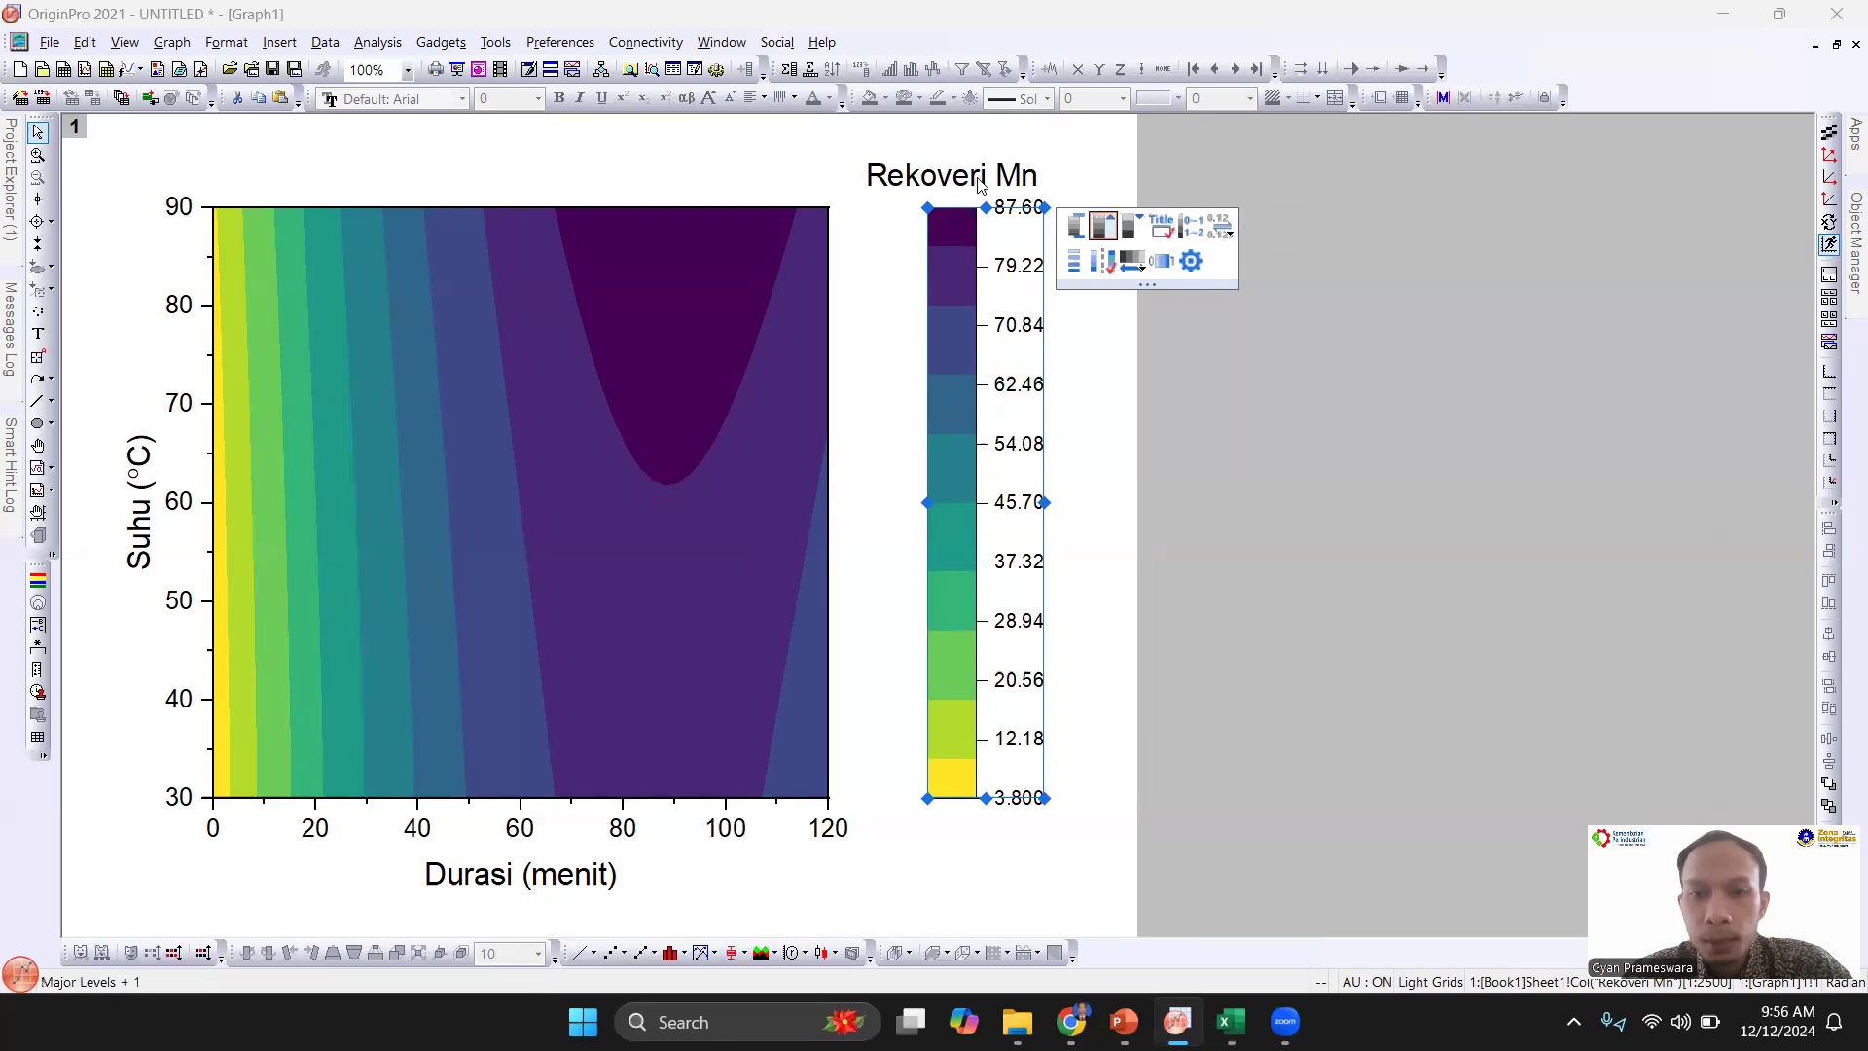
pyautogui.click(1234, 426)
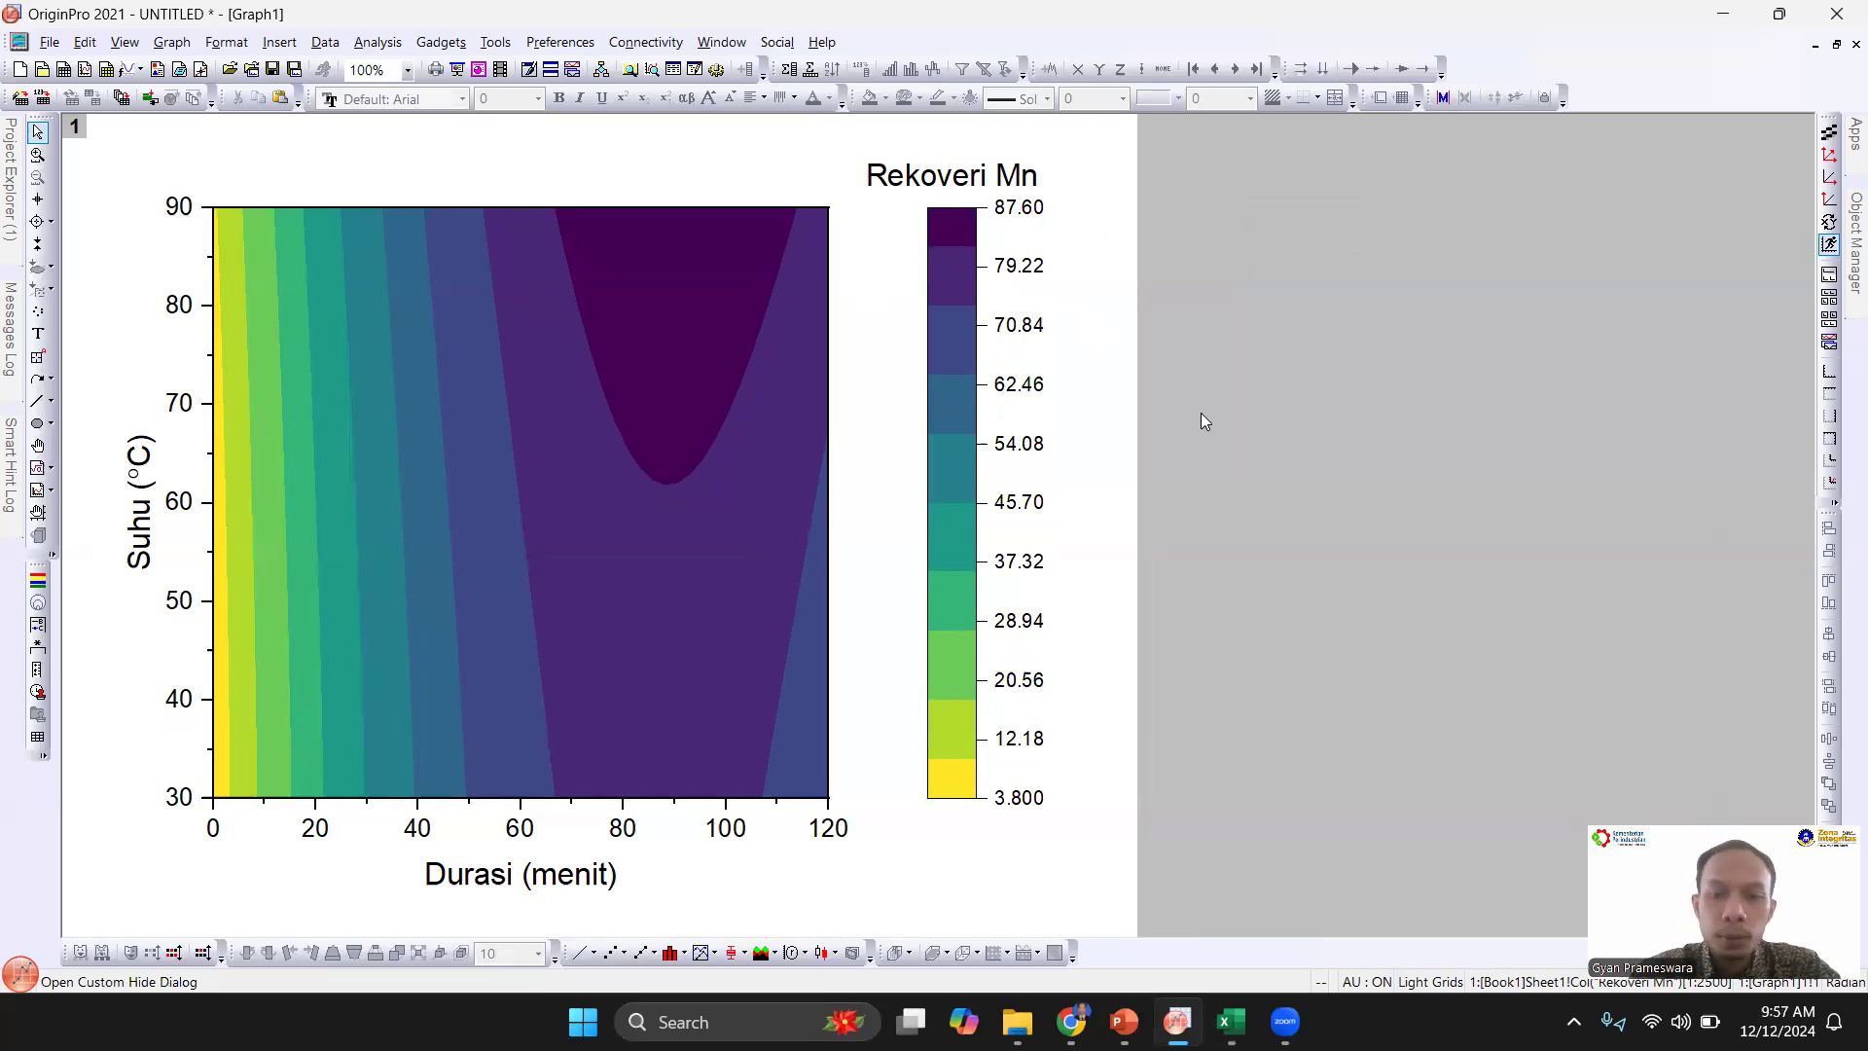
pyautogui.doubleClick(1022, 182)
pyautogui.moveTo(1041, 184); pyautogui.dragTo(862, 200)
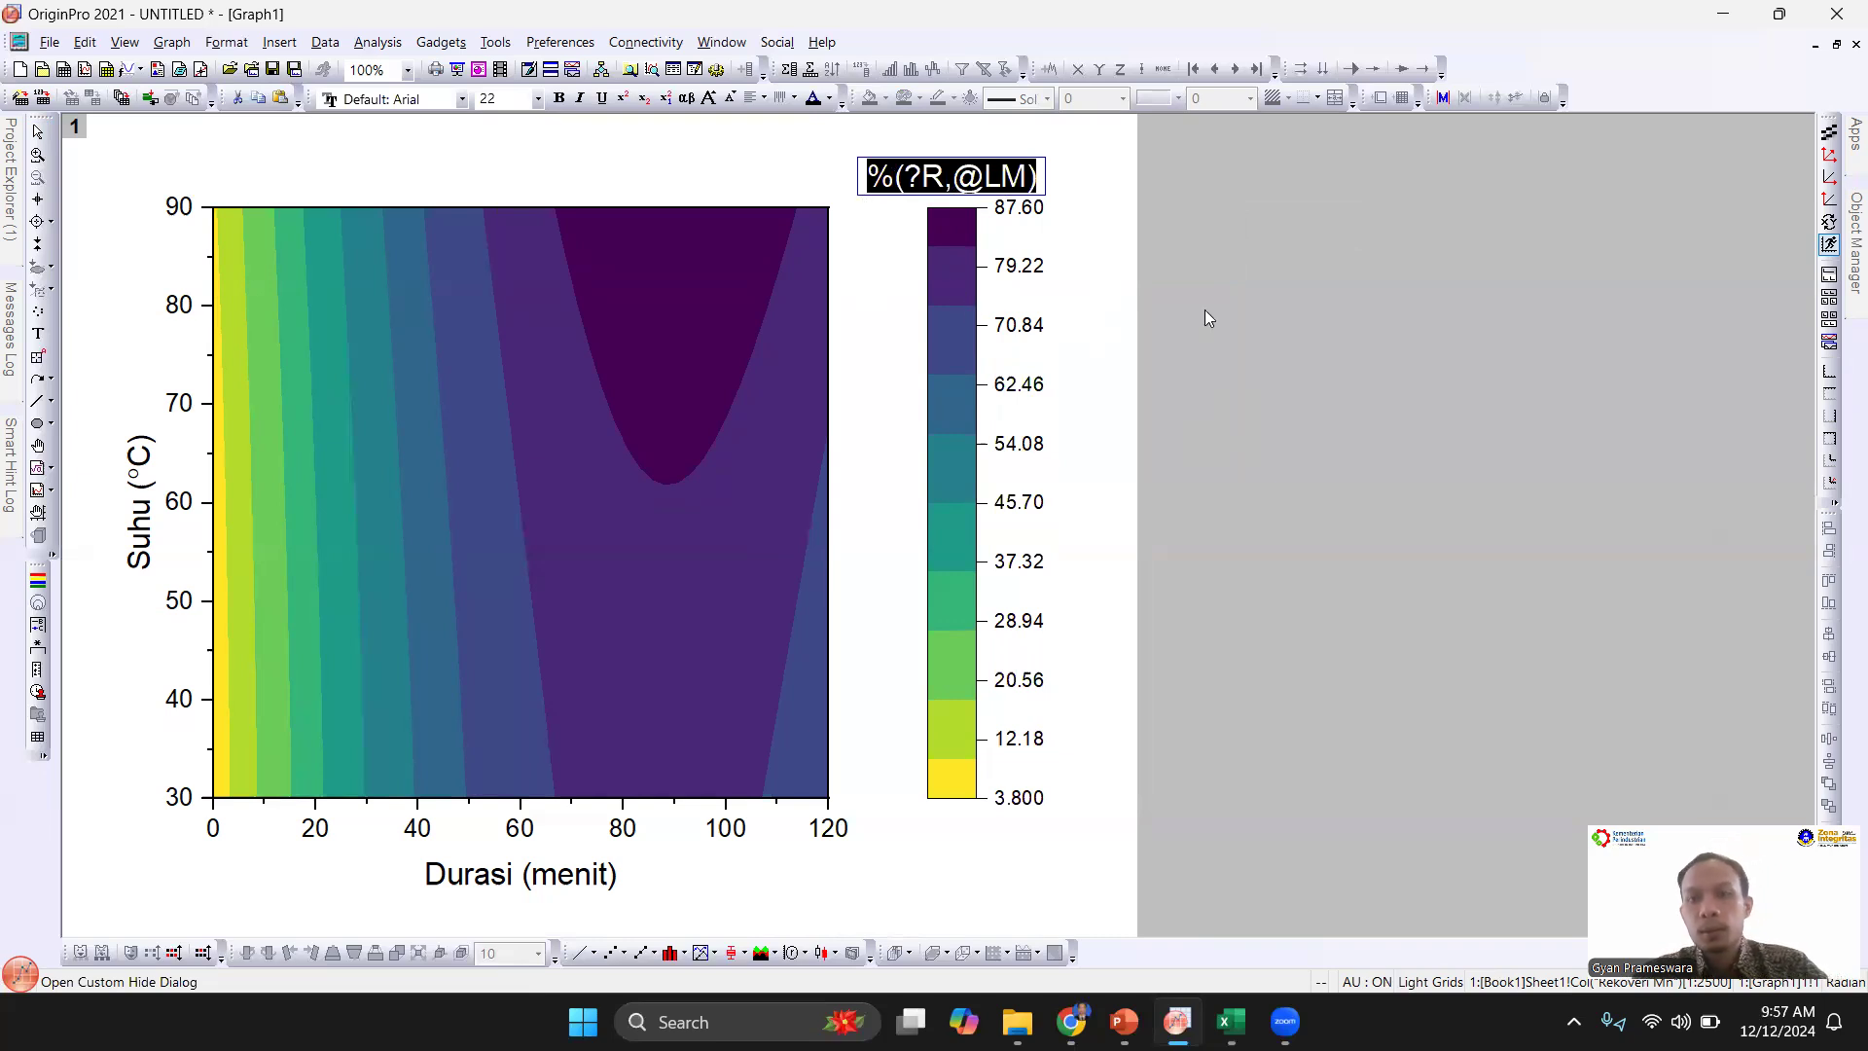
pyautogui.click(1836, 45)
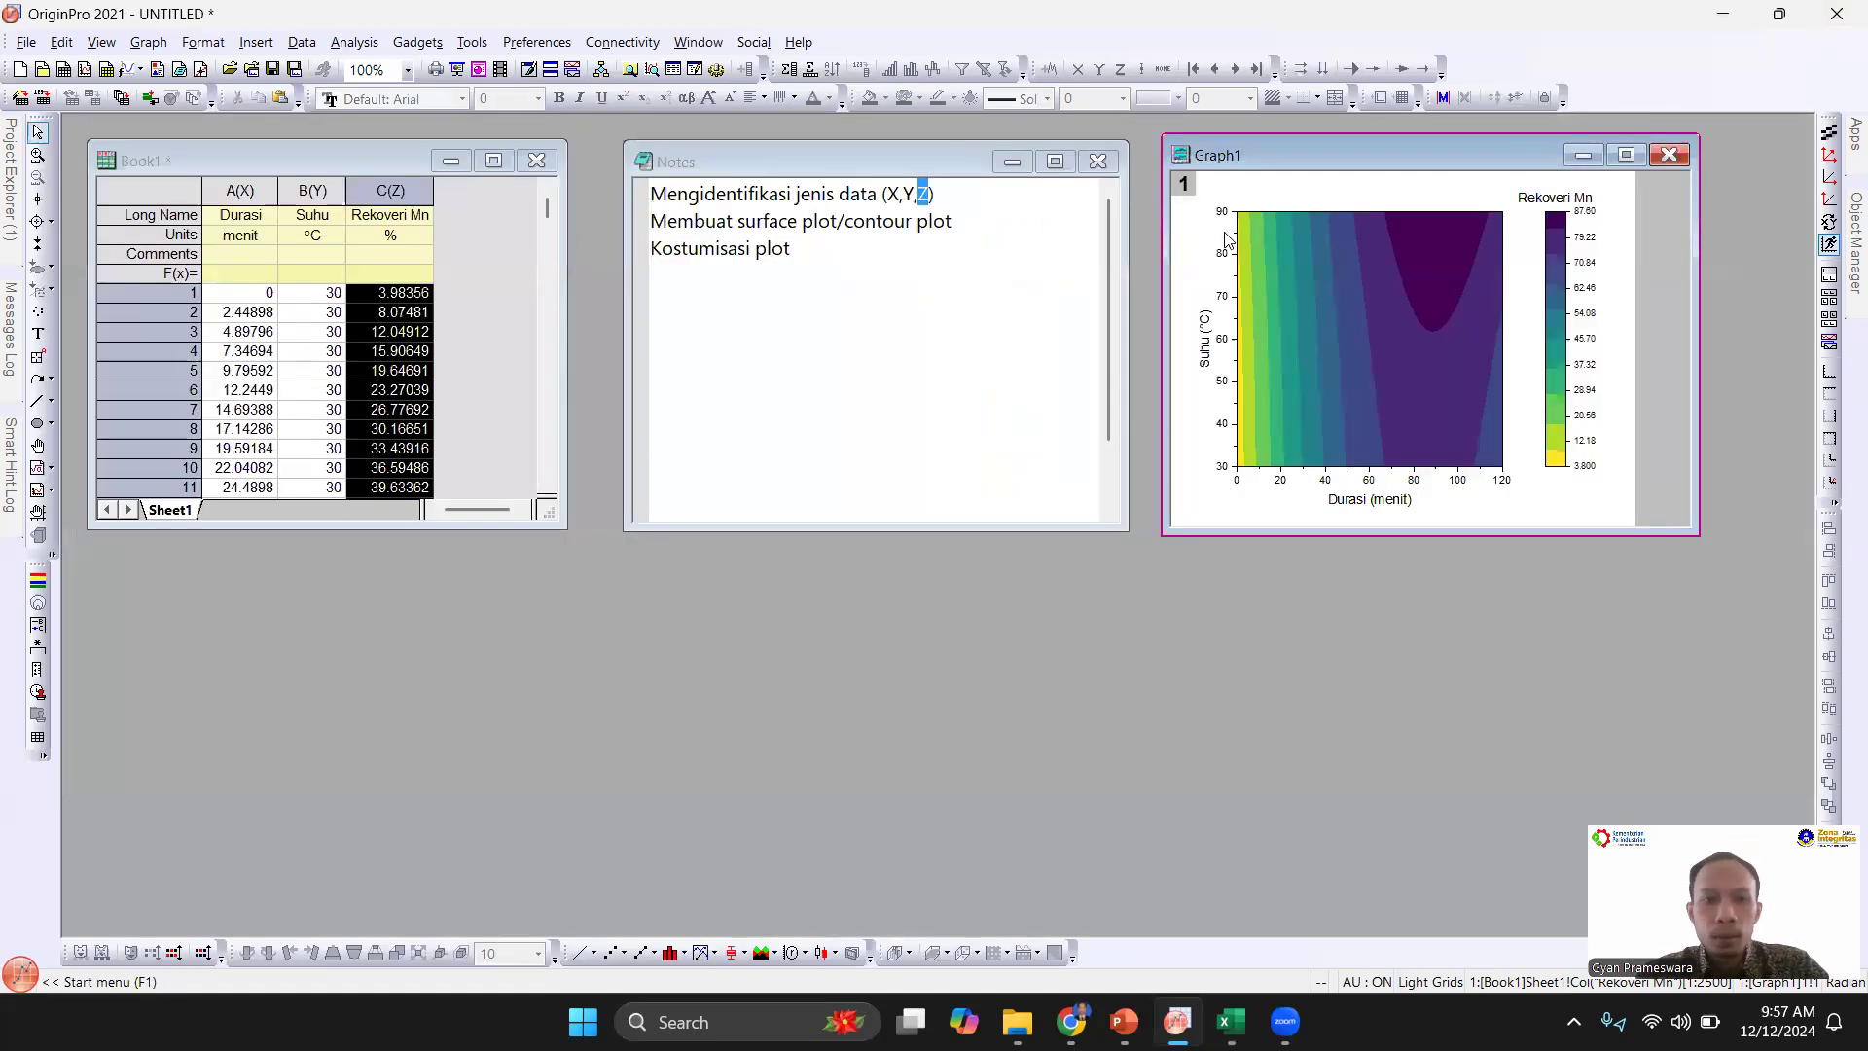
pyautogui.click(1626, 155)
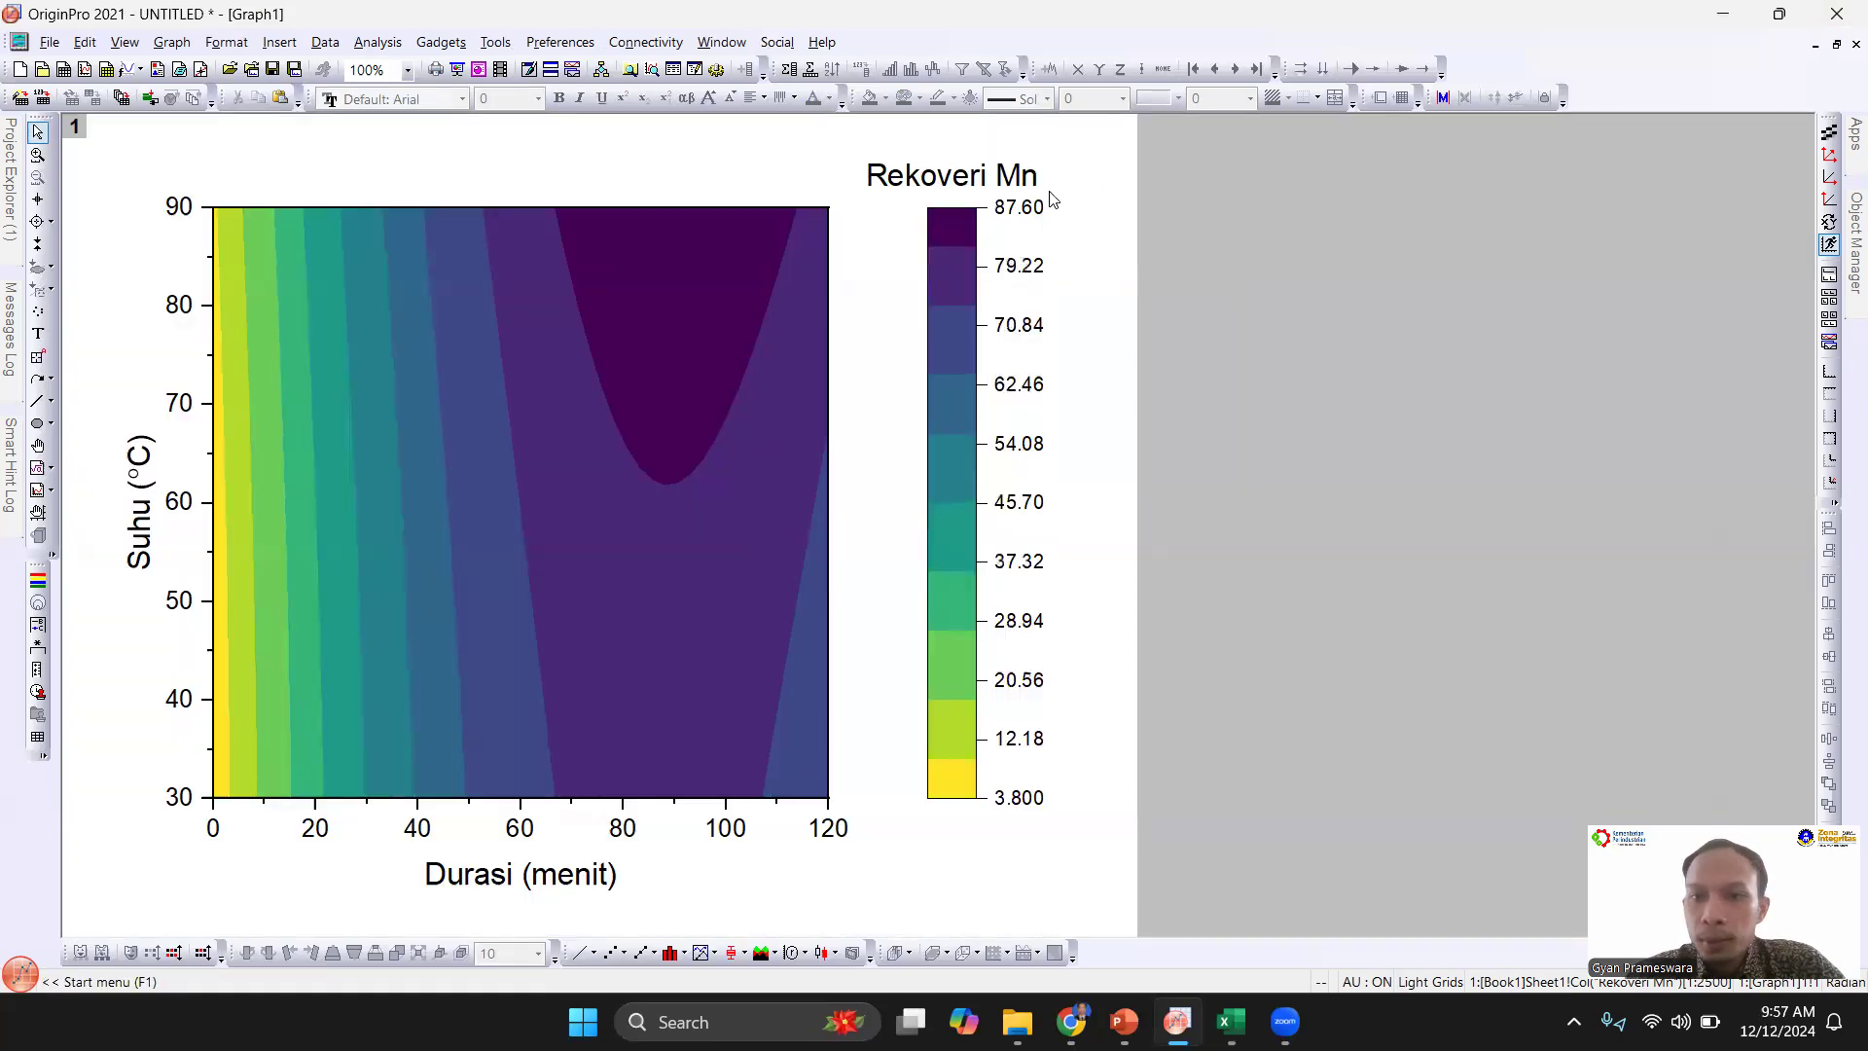
# Step: Replace the color scale's title with "Rekoveri Mn (%)"
pyautogui.doubleClick(1006, 190)
pyautogui.moveTo(1037, 185); pyautogui.dragTo(870, 185)
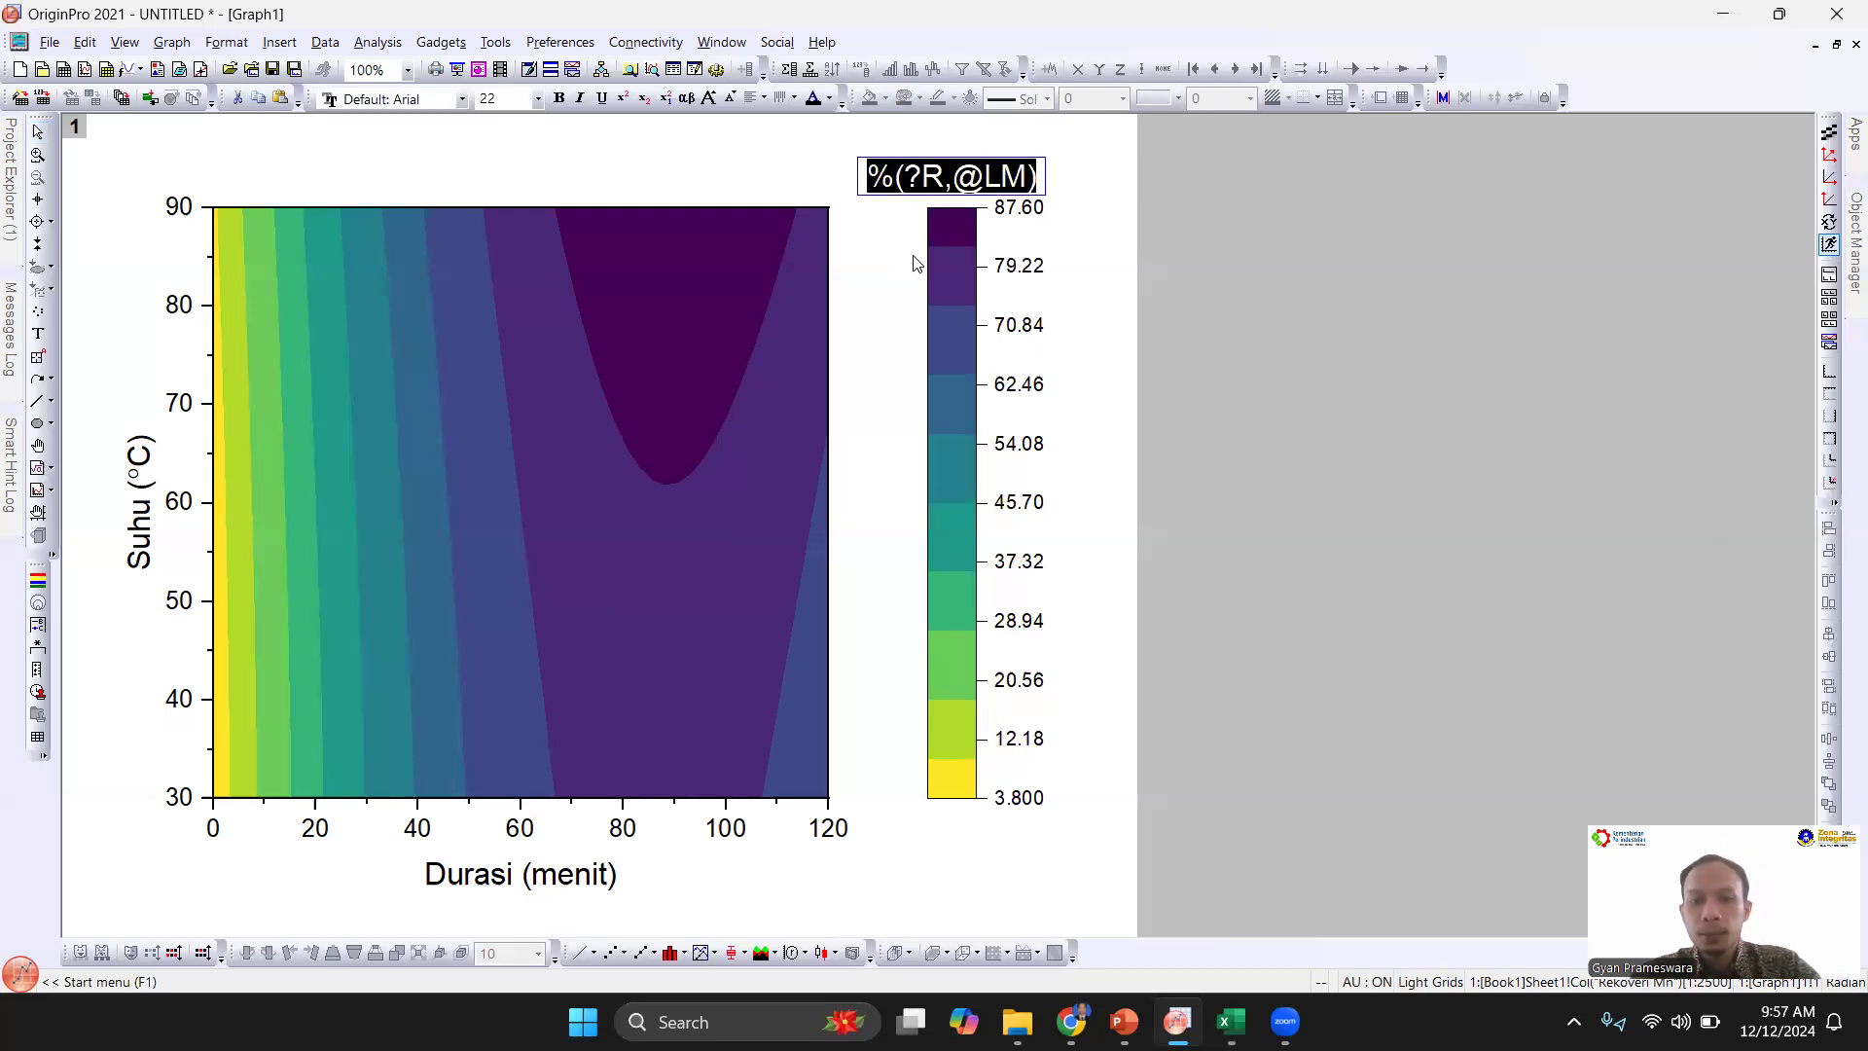
pyautogui.write('Rekoveri')
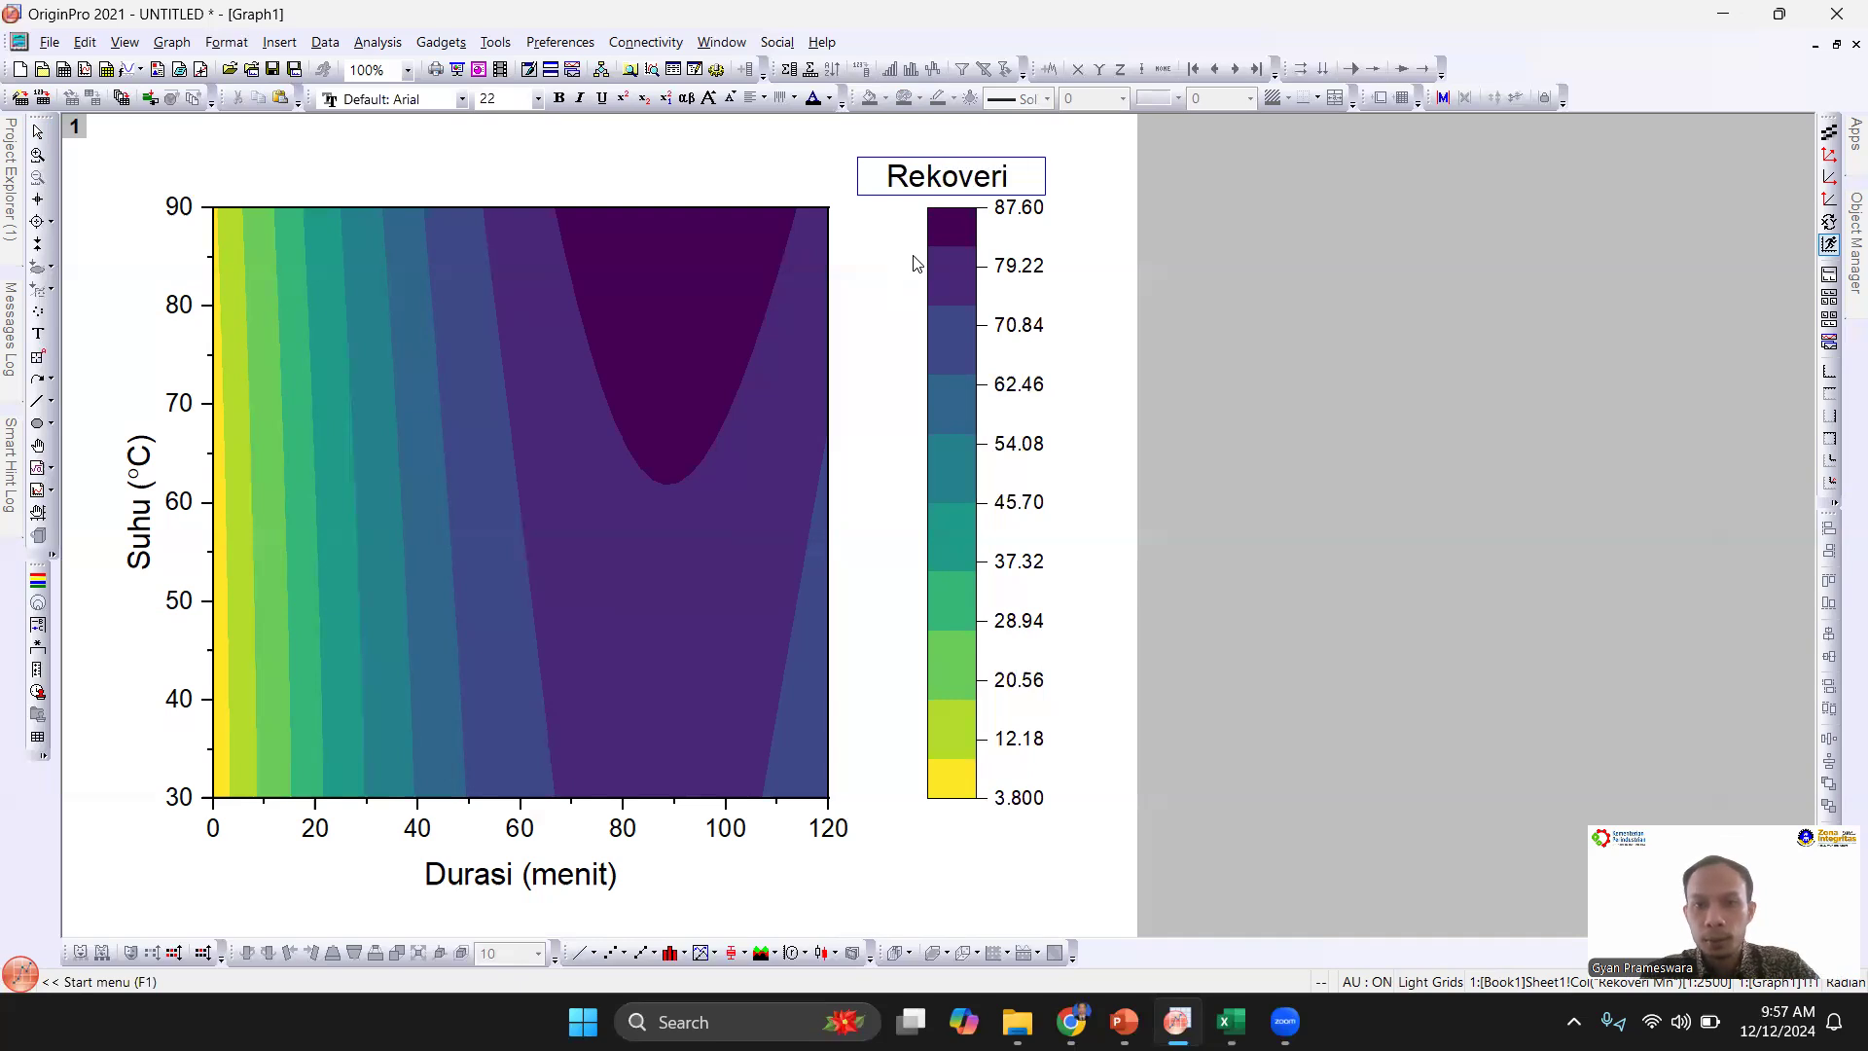
pyautogui.write(' Mn (%)')
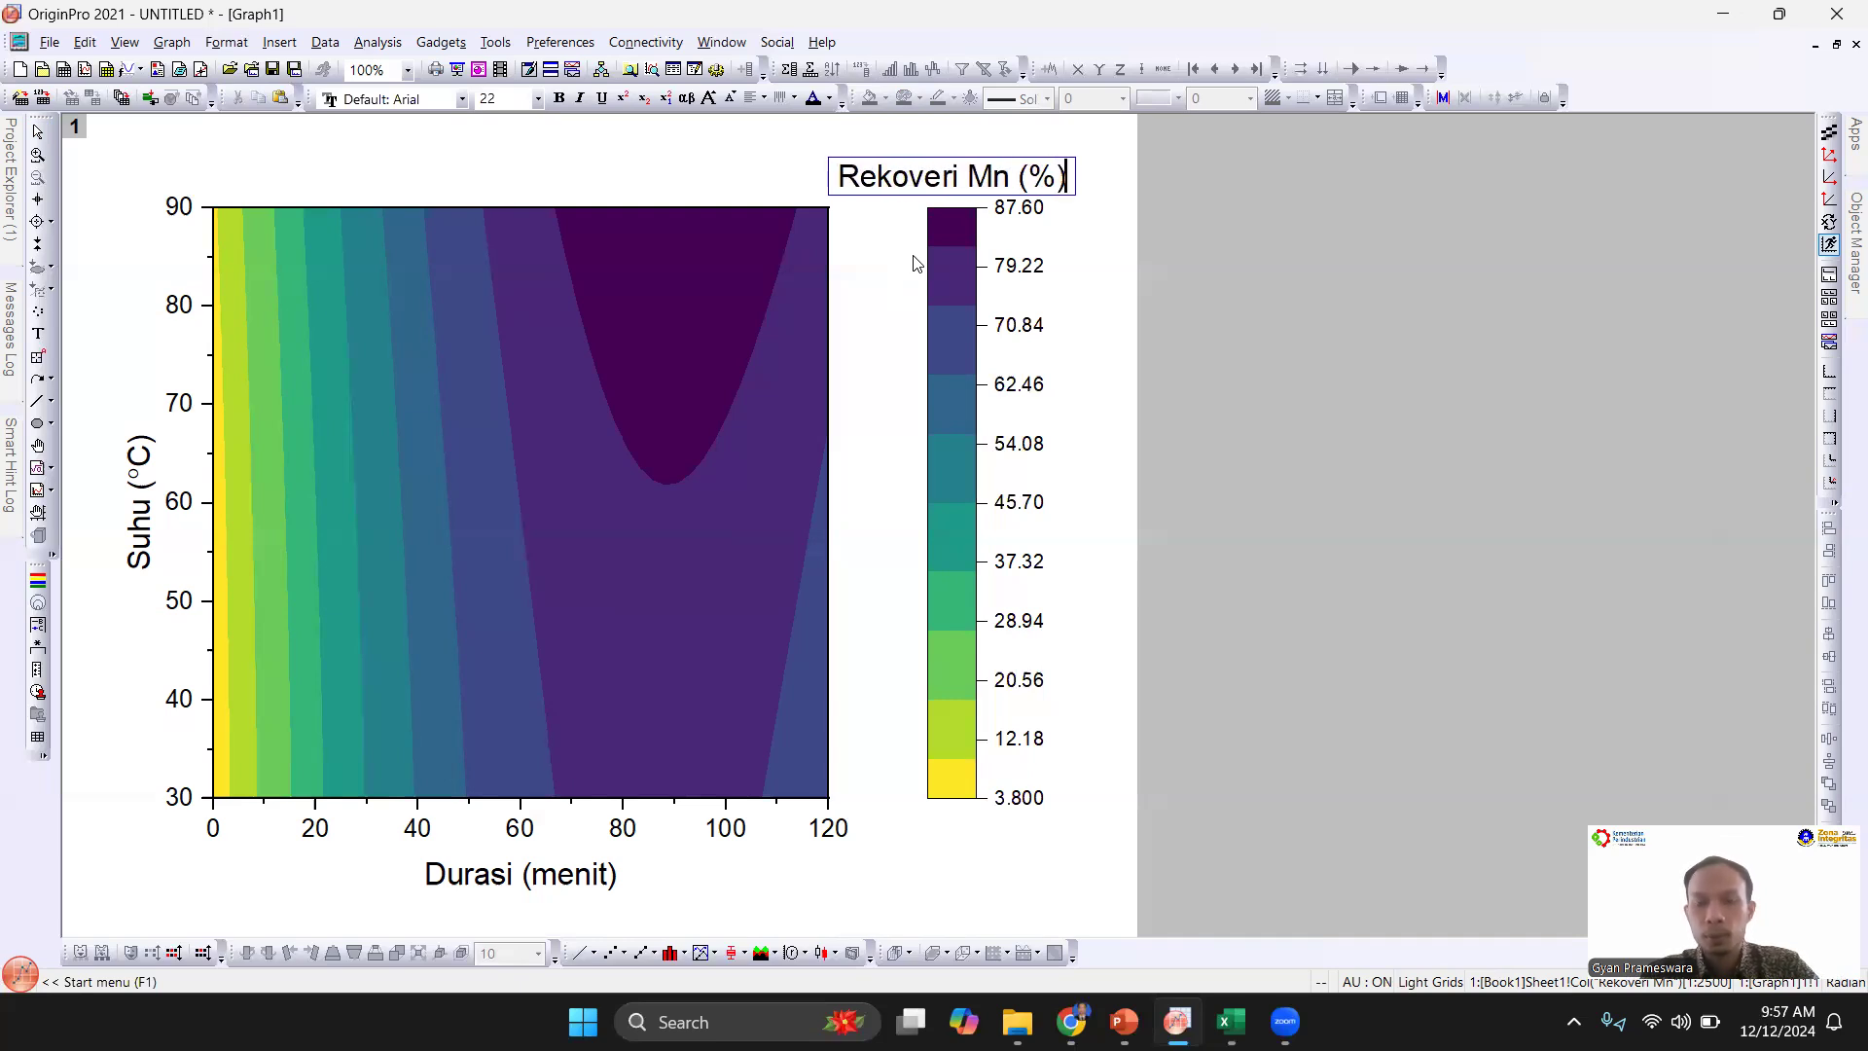
pyautogui.click(1220, 507)
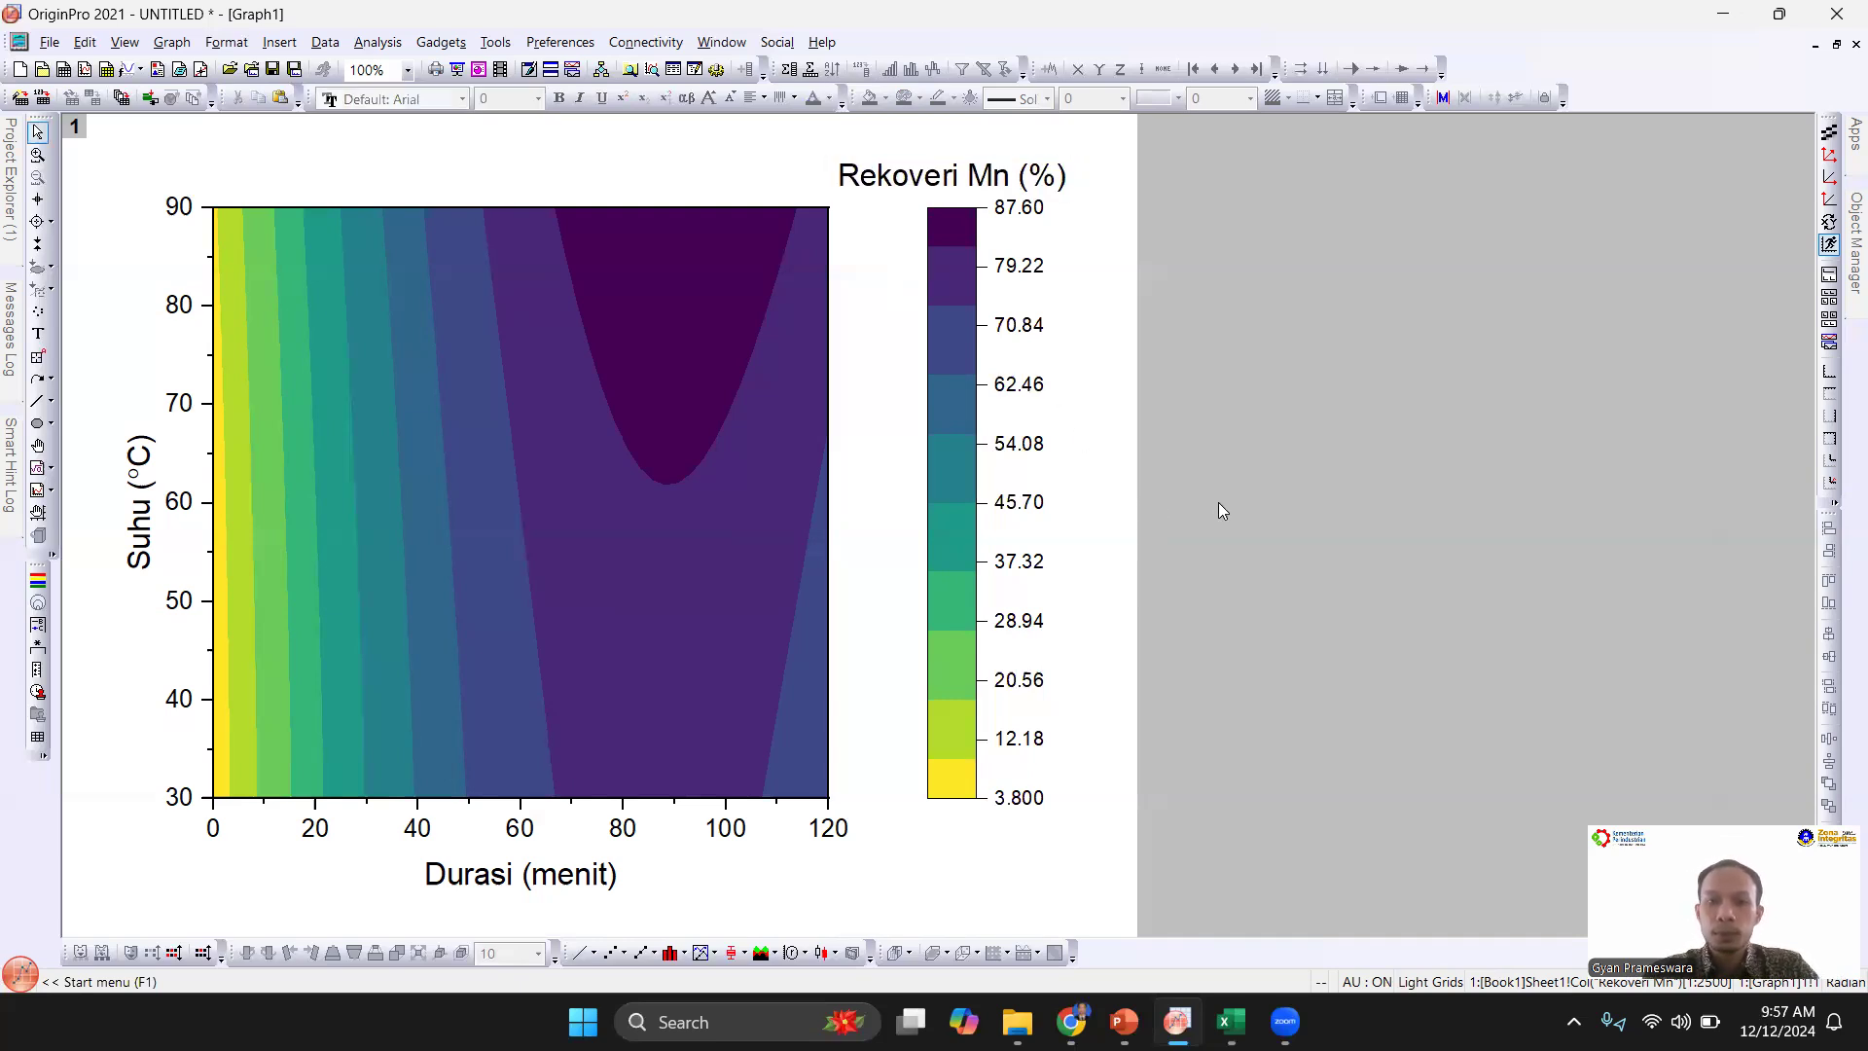
# Step: Create a 3D Colormap Surface graph from worksheet columns A(X), B(Y) and C(Z), and maximise its window
pyautogui.click(1836, 45)
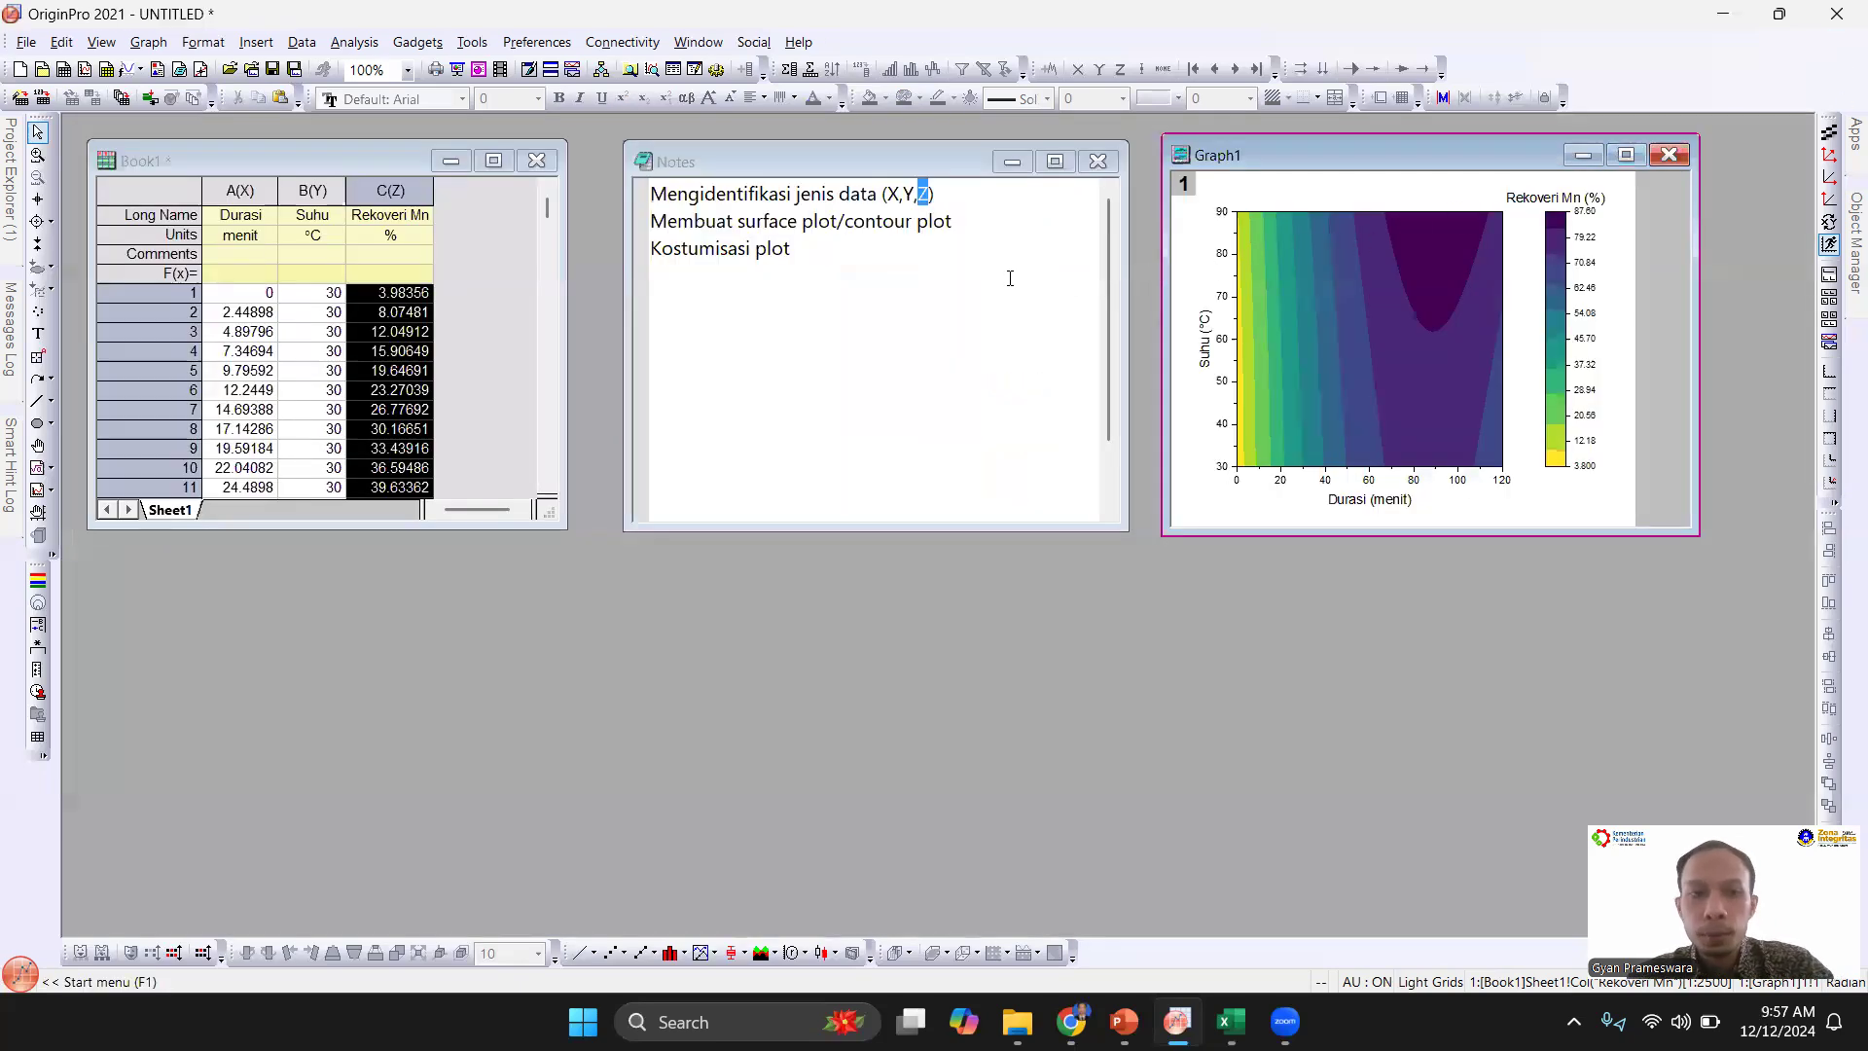
pyautogui.click(473, 330)
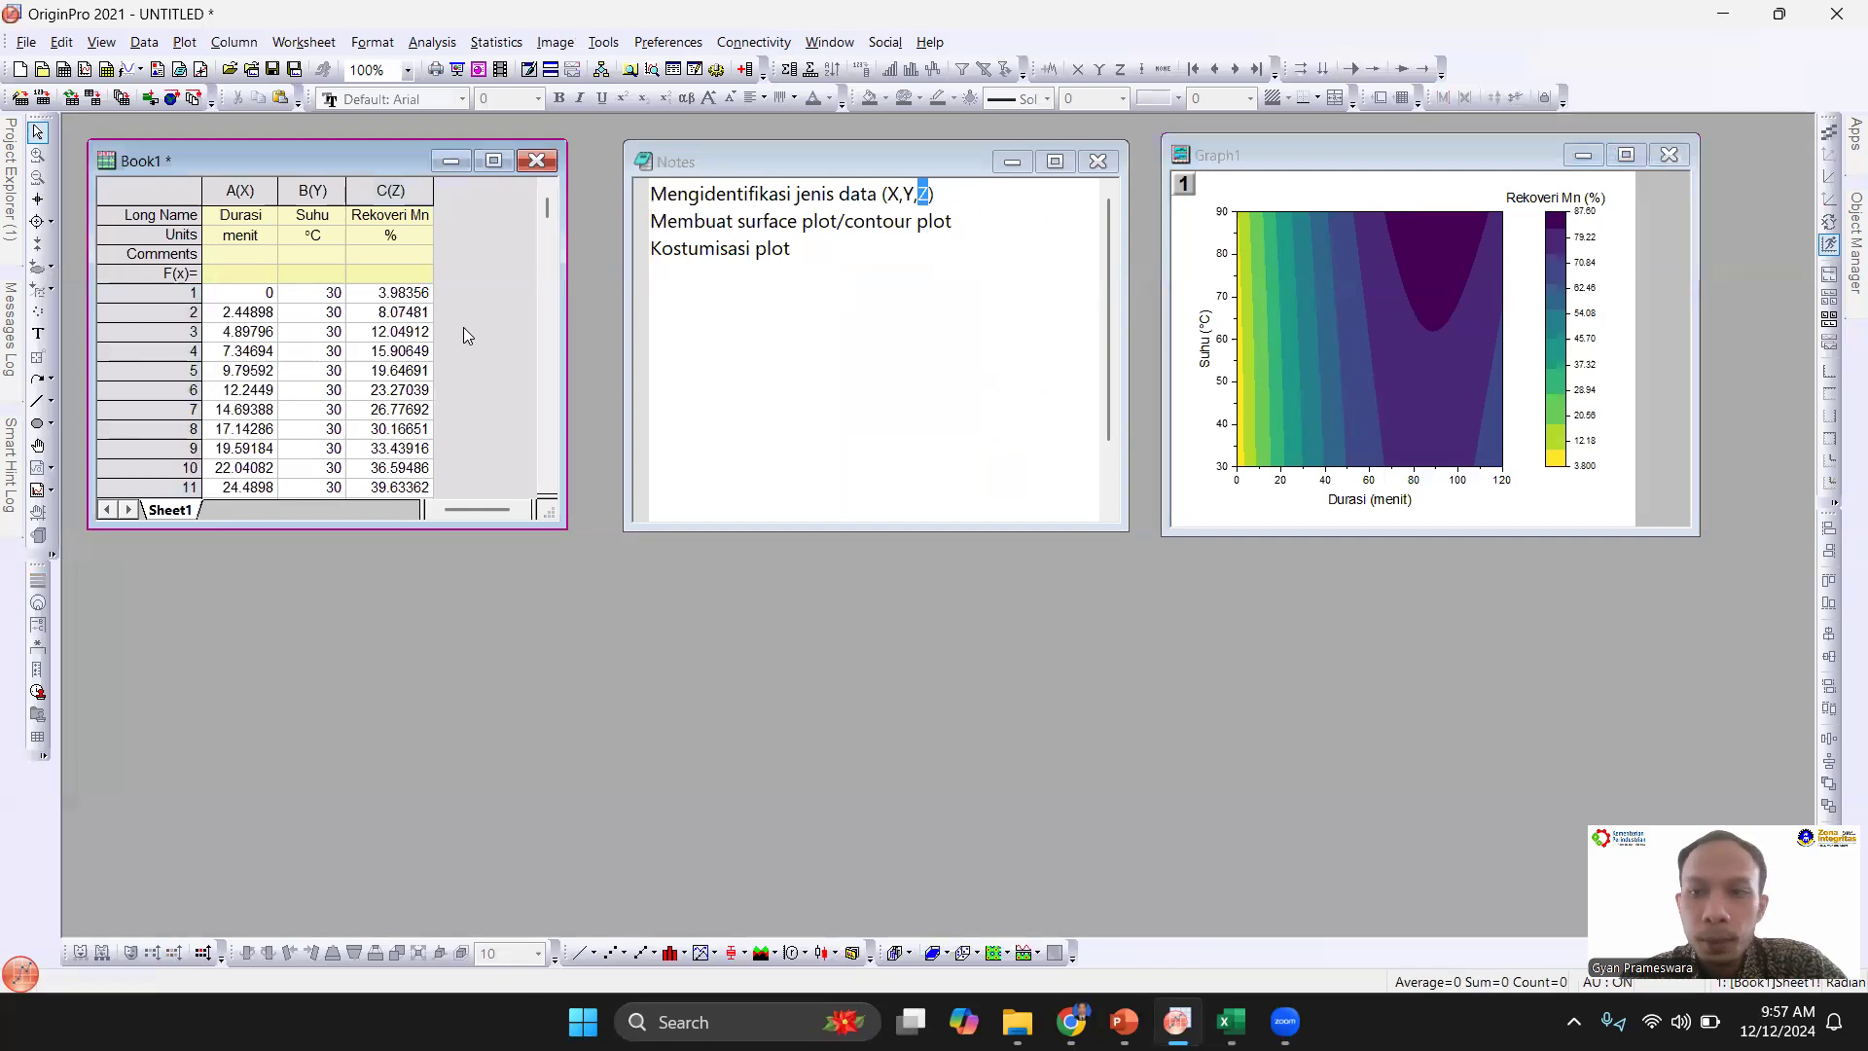
pyautogui.moveTo(248, 187); pyautogui.dragTo(390, 190)
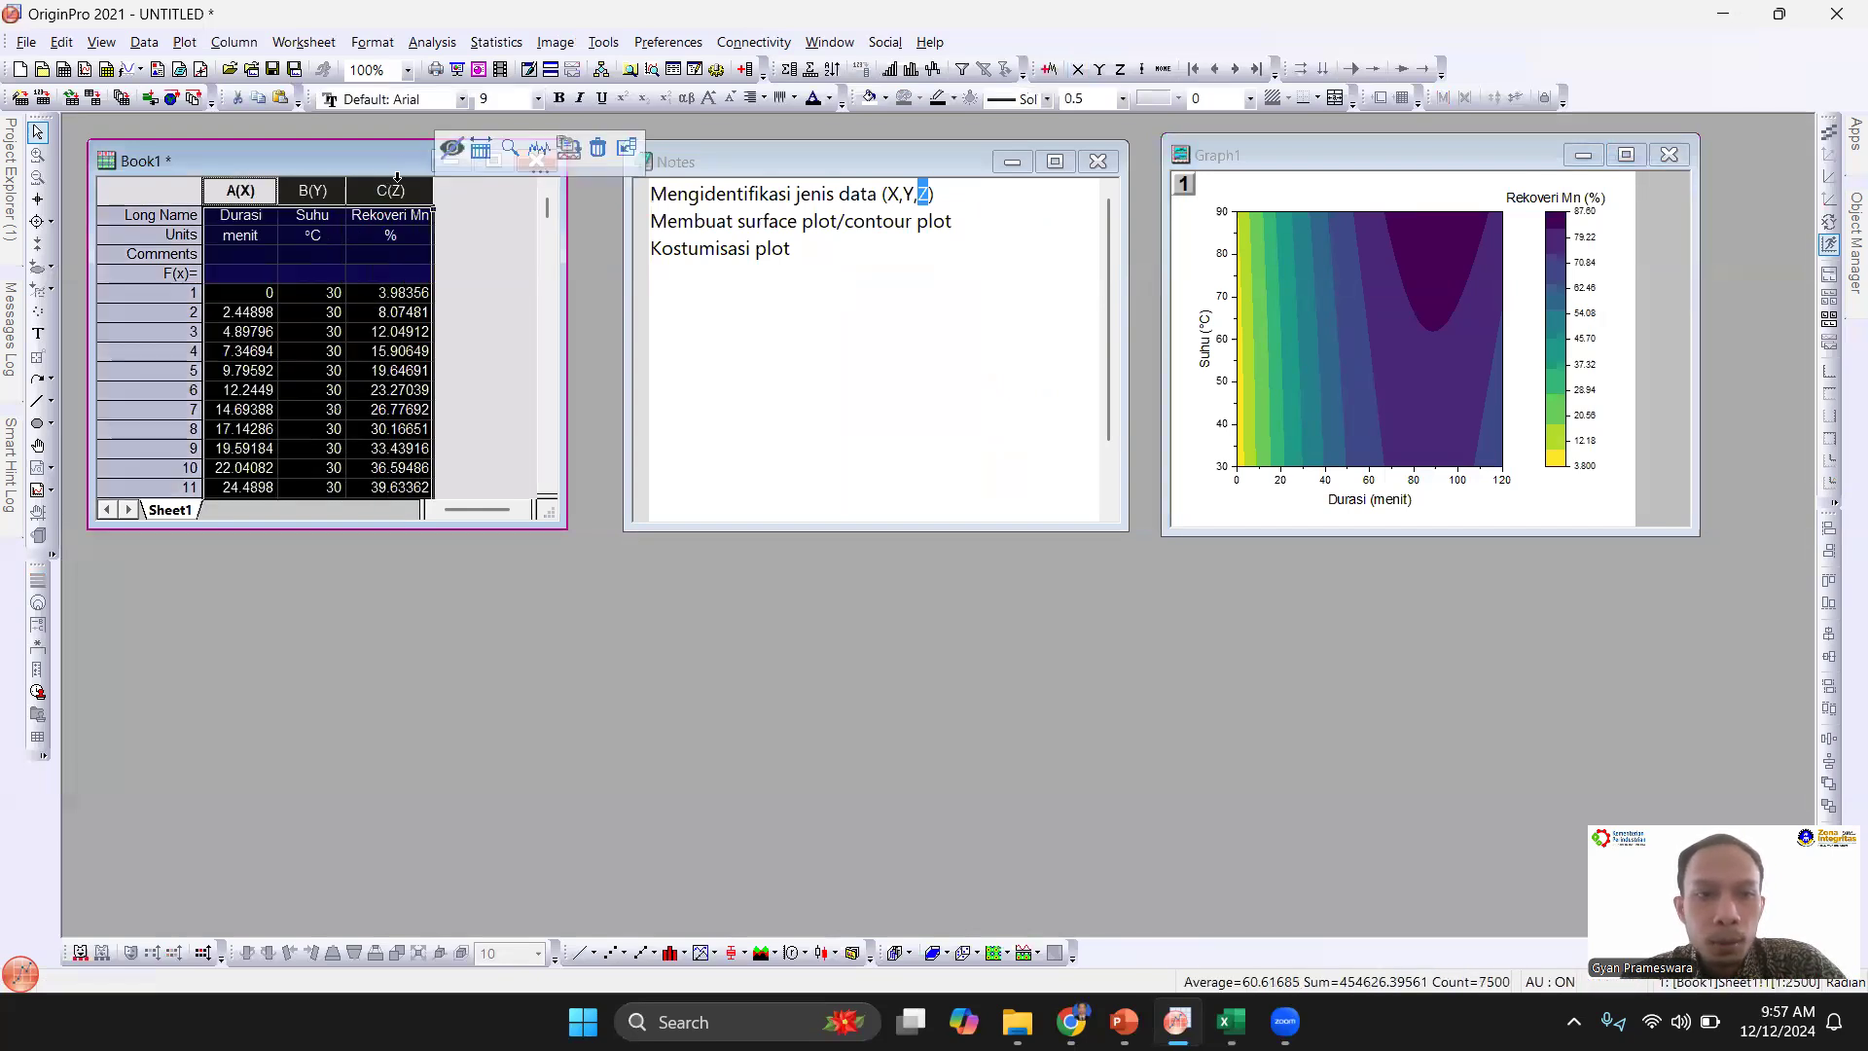
pyautogui.click(192, 43)
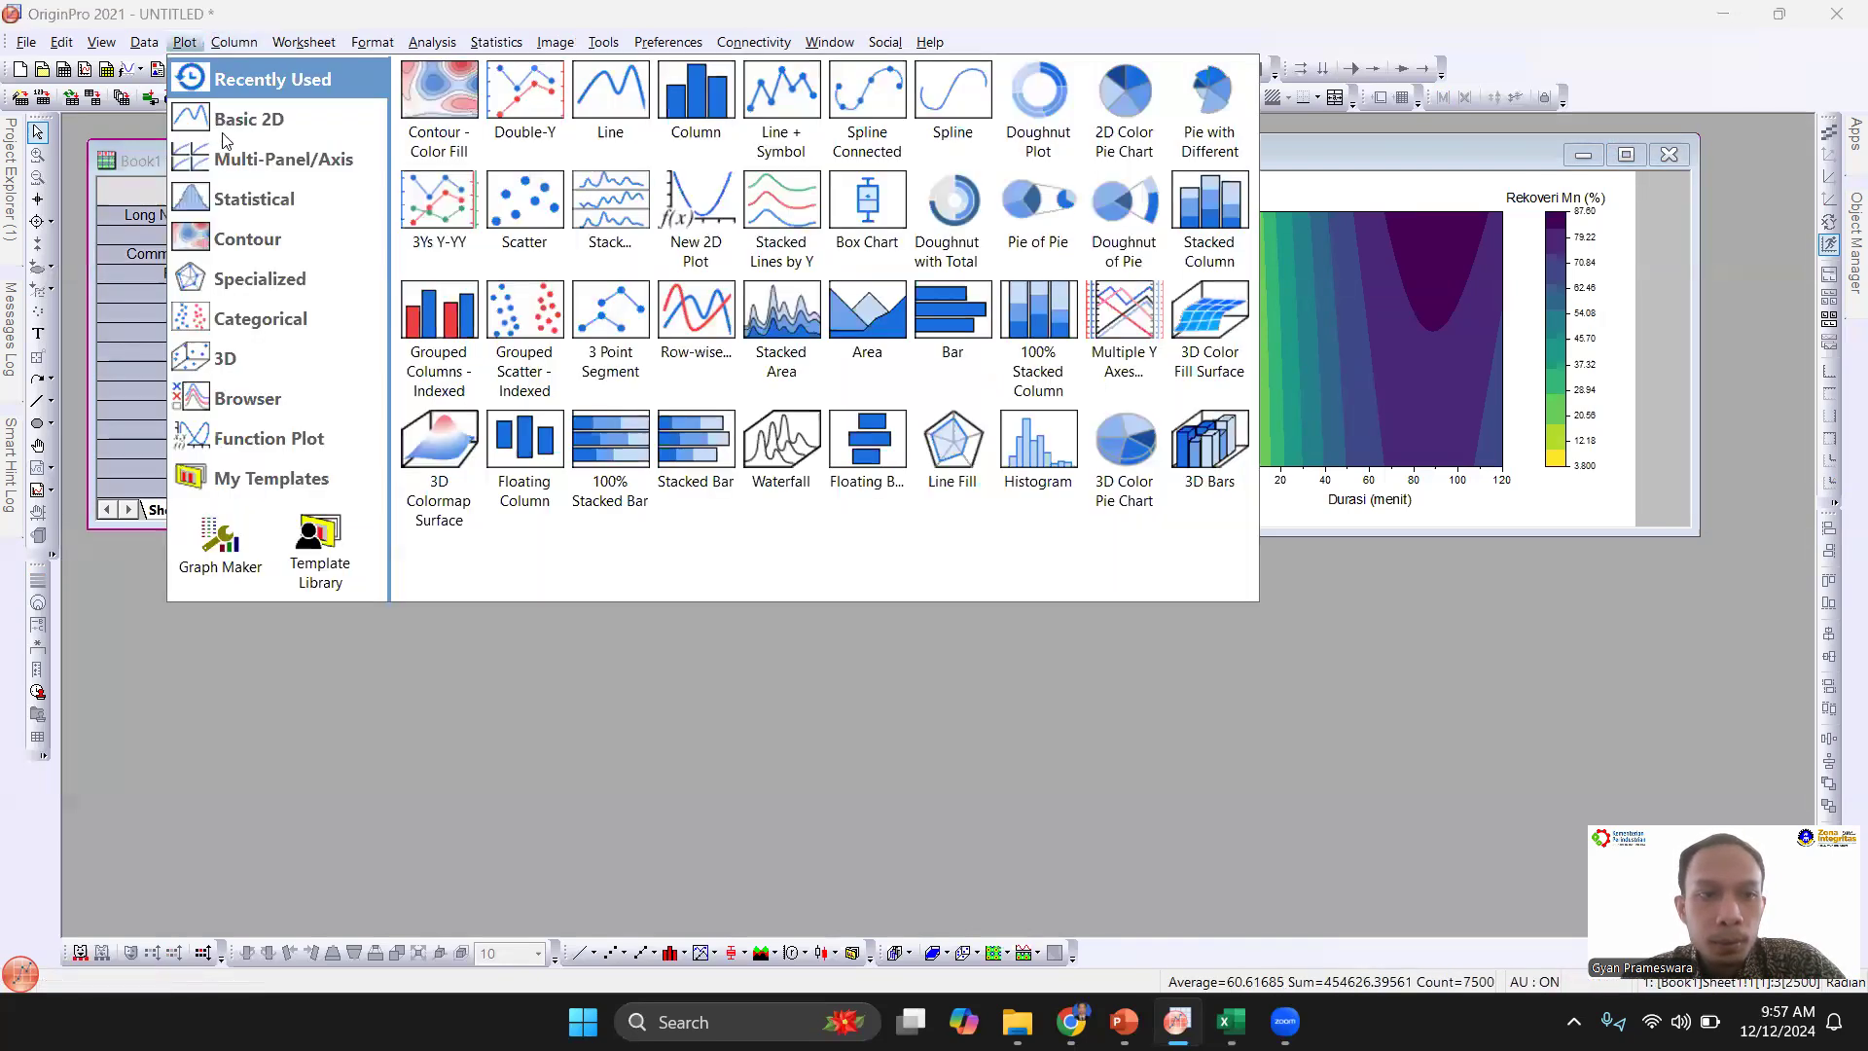
pyautogui.moveTo(272, 362)
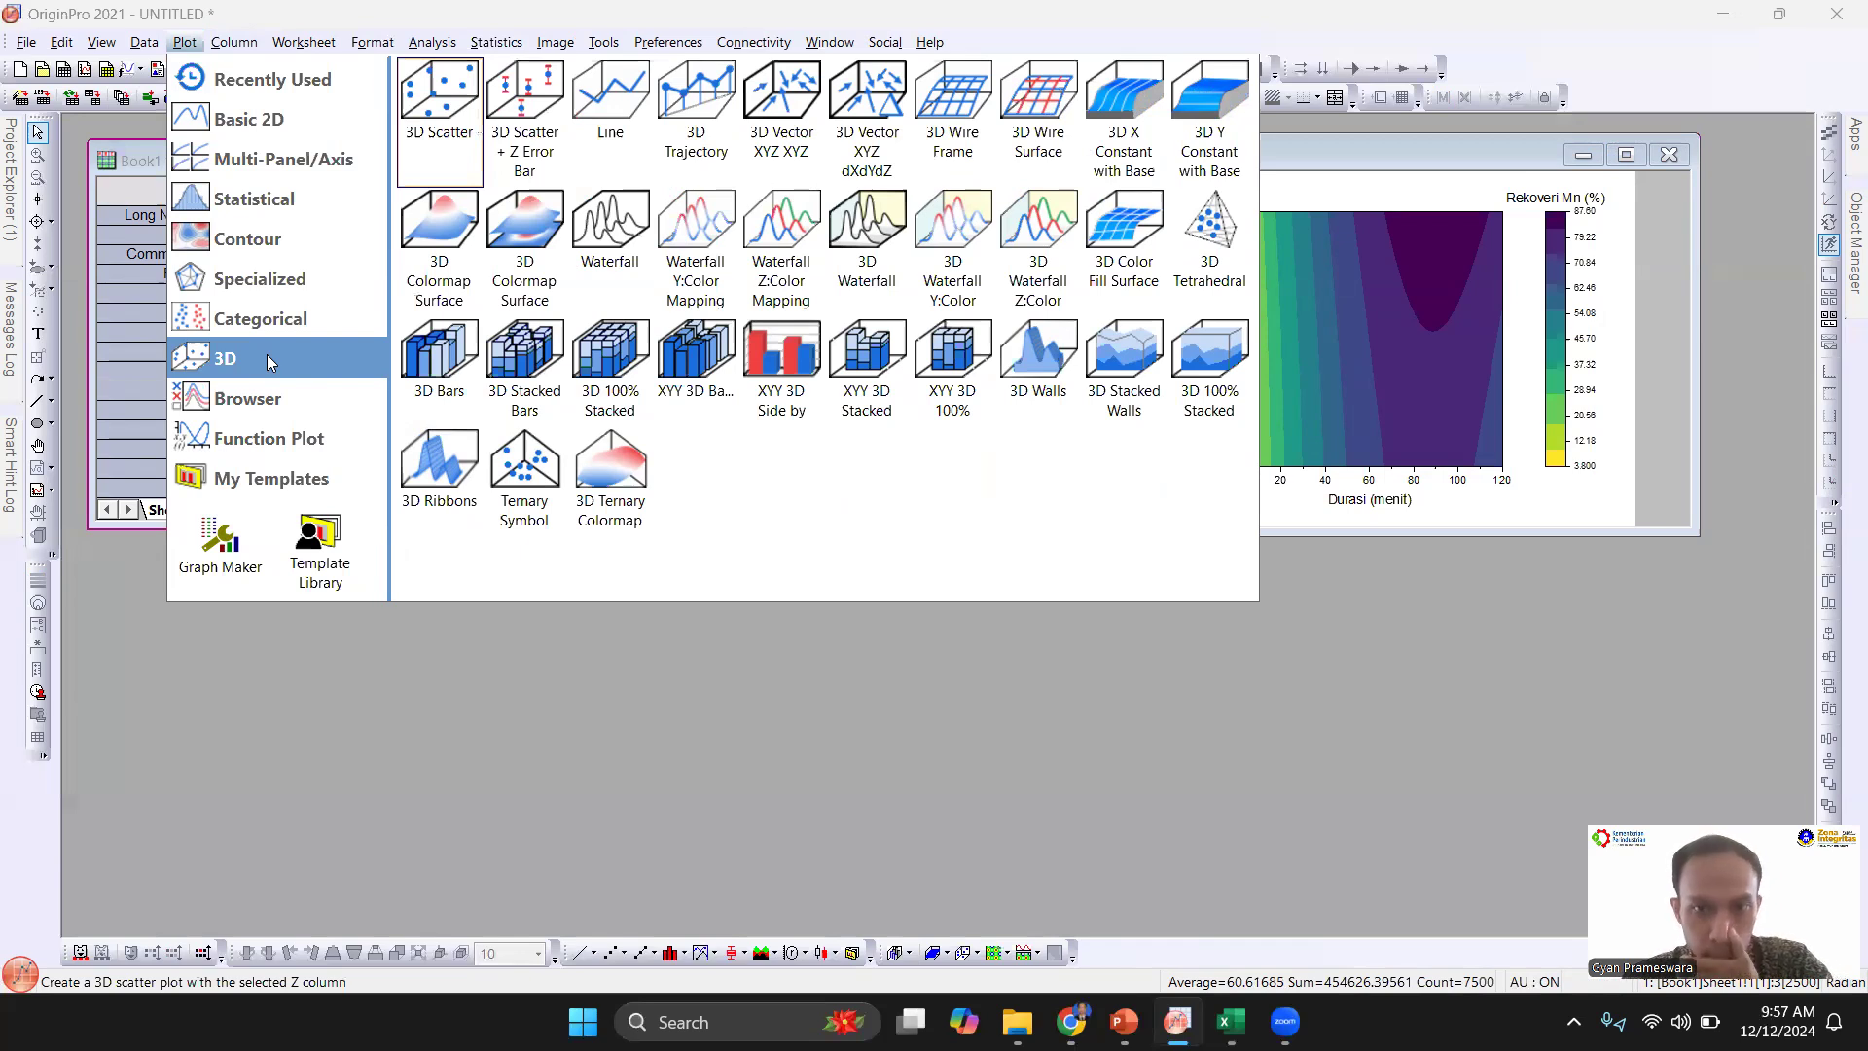
pyautogui.click(436, 222)
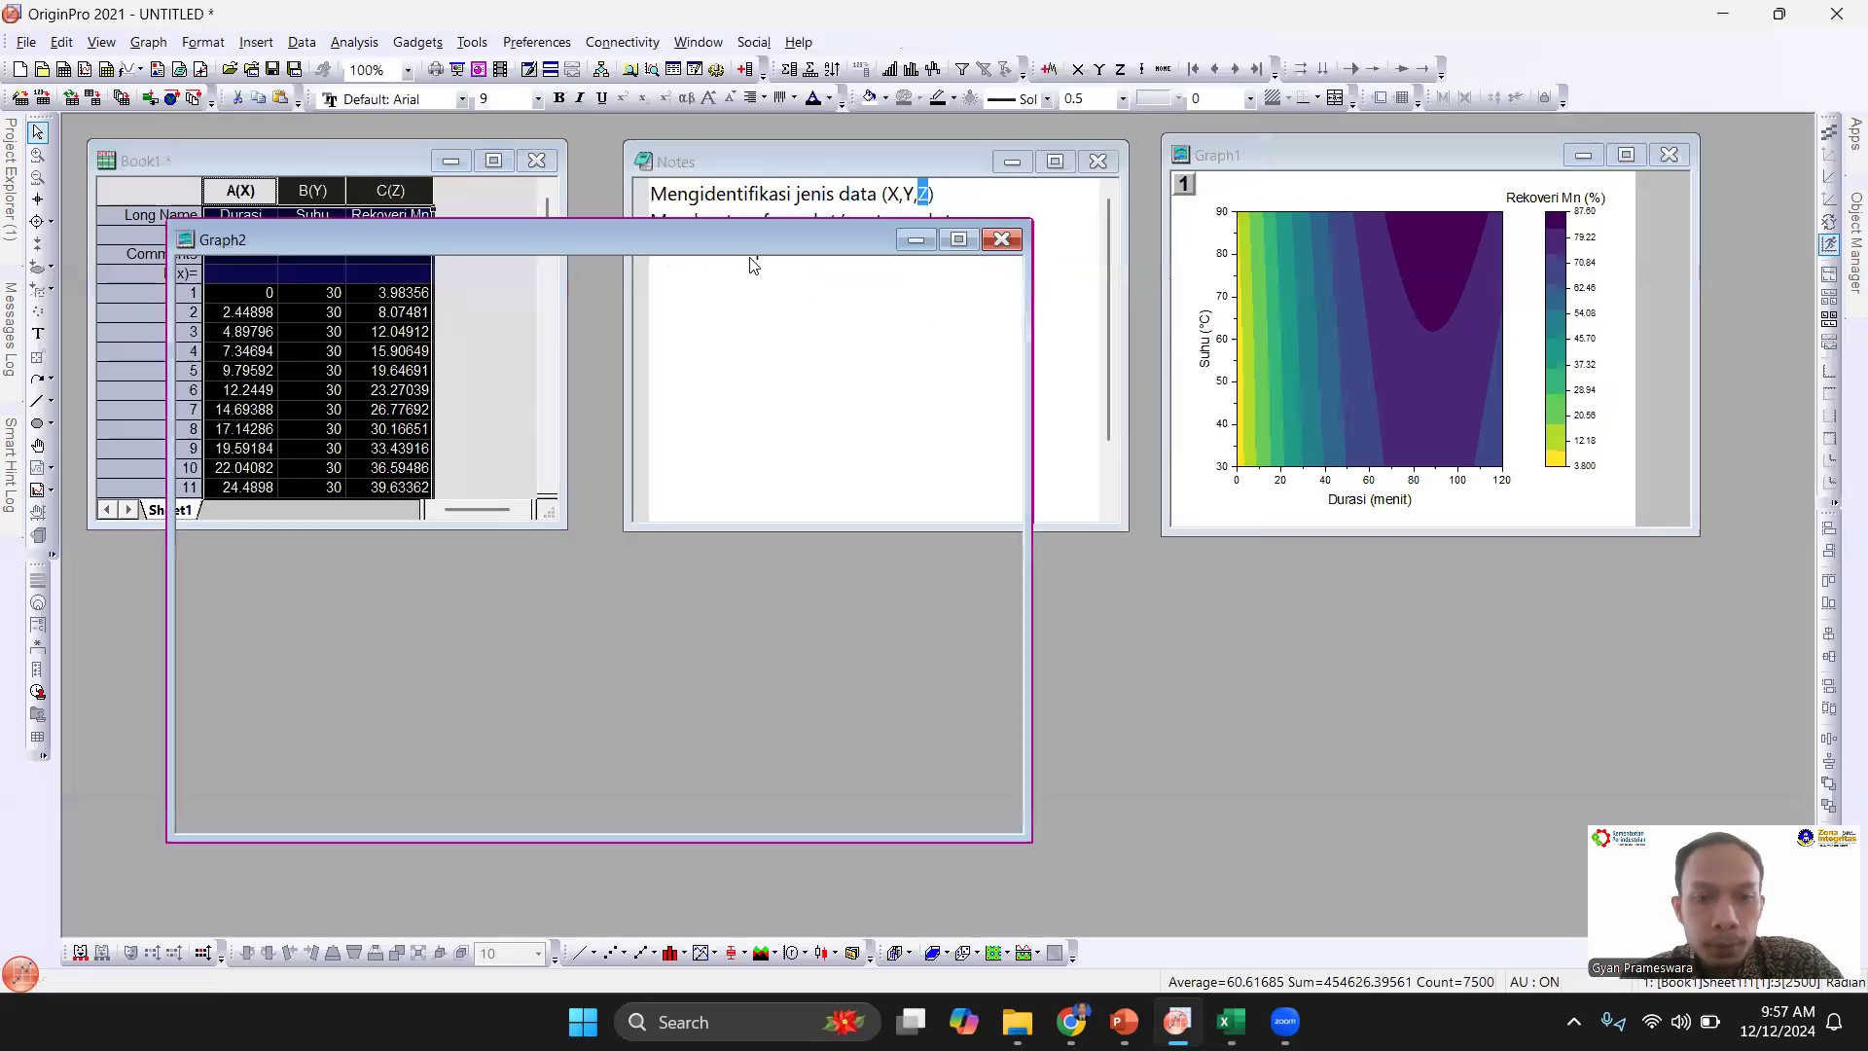
pyautogui.click(958, 240)
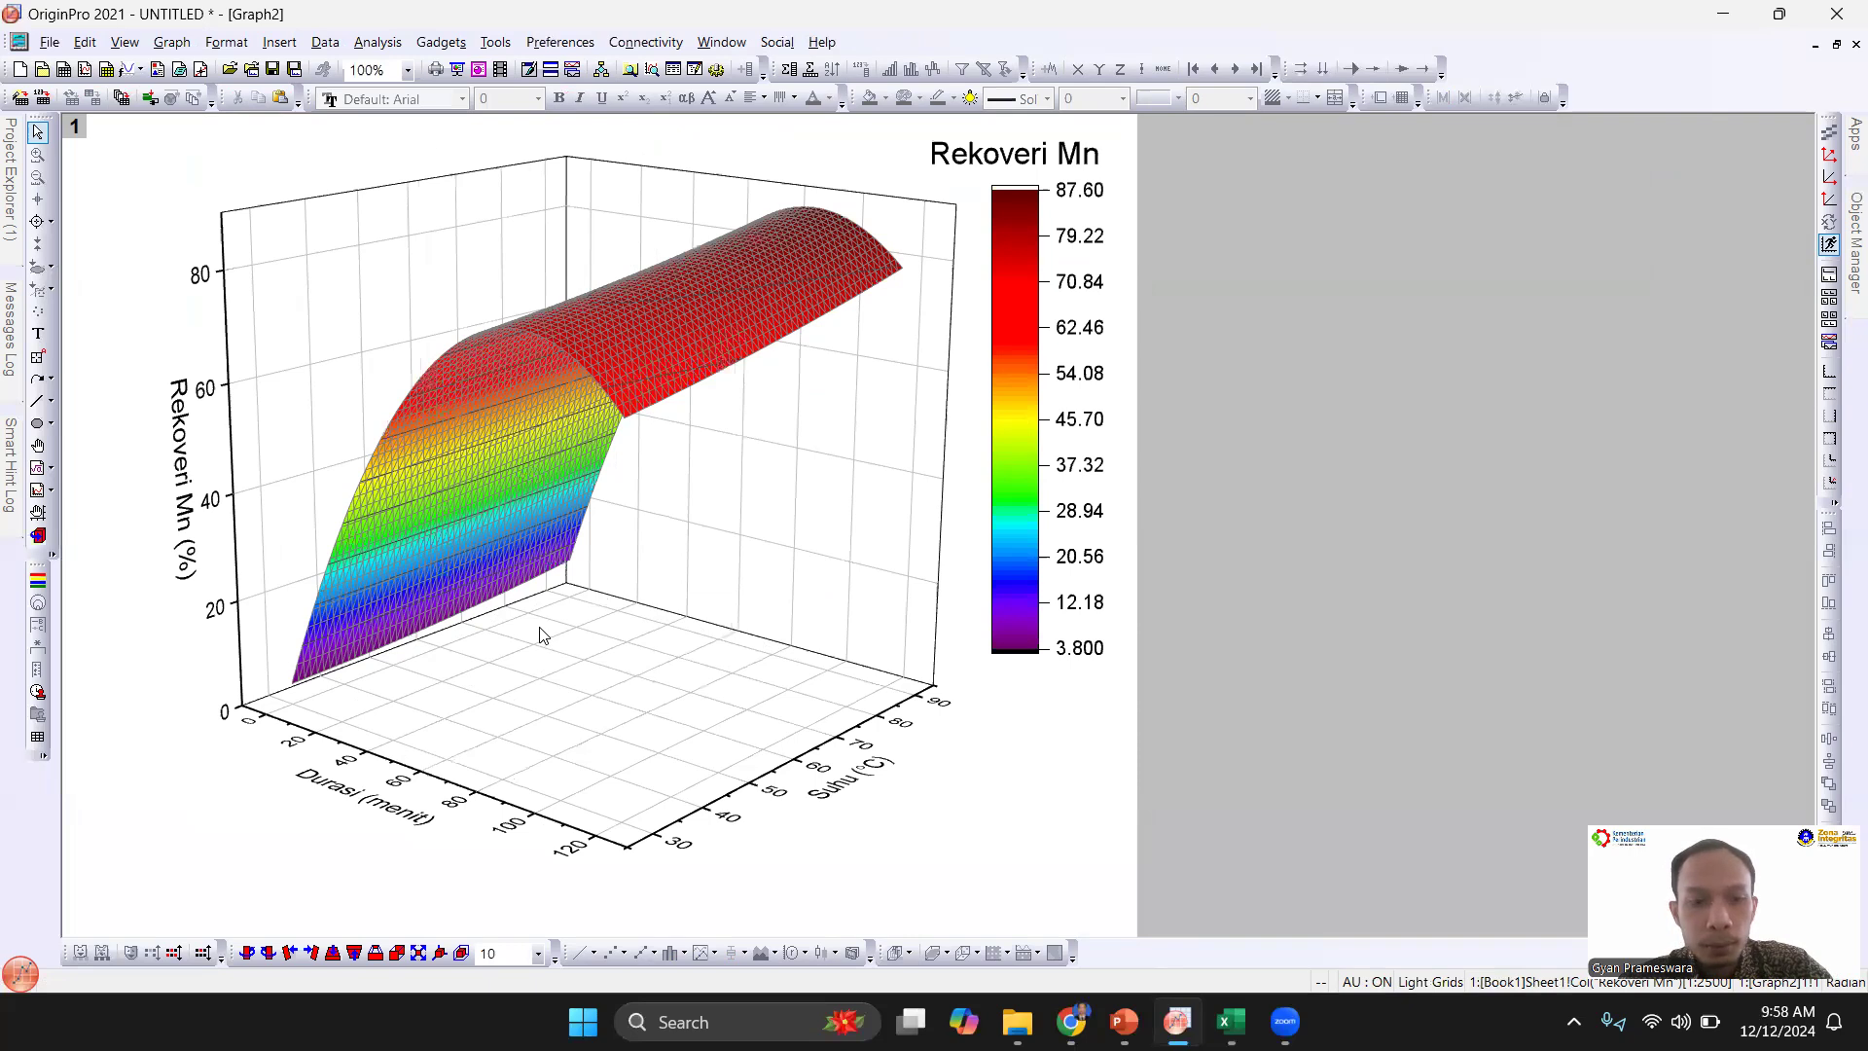
# Step: Rotate the 3D surface graph's frame counterclockwise in increments of 10 until the Durasi axis runs along the front
pyautogui.click(244, 953)
pyautogui.click(245, 954)
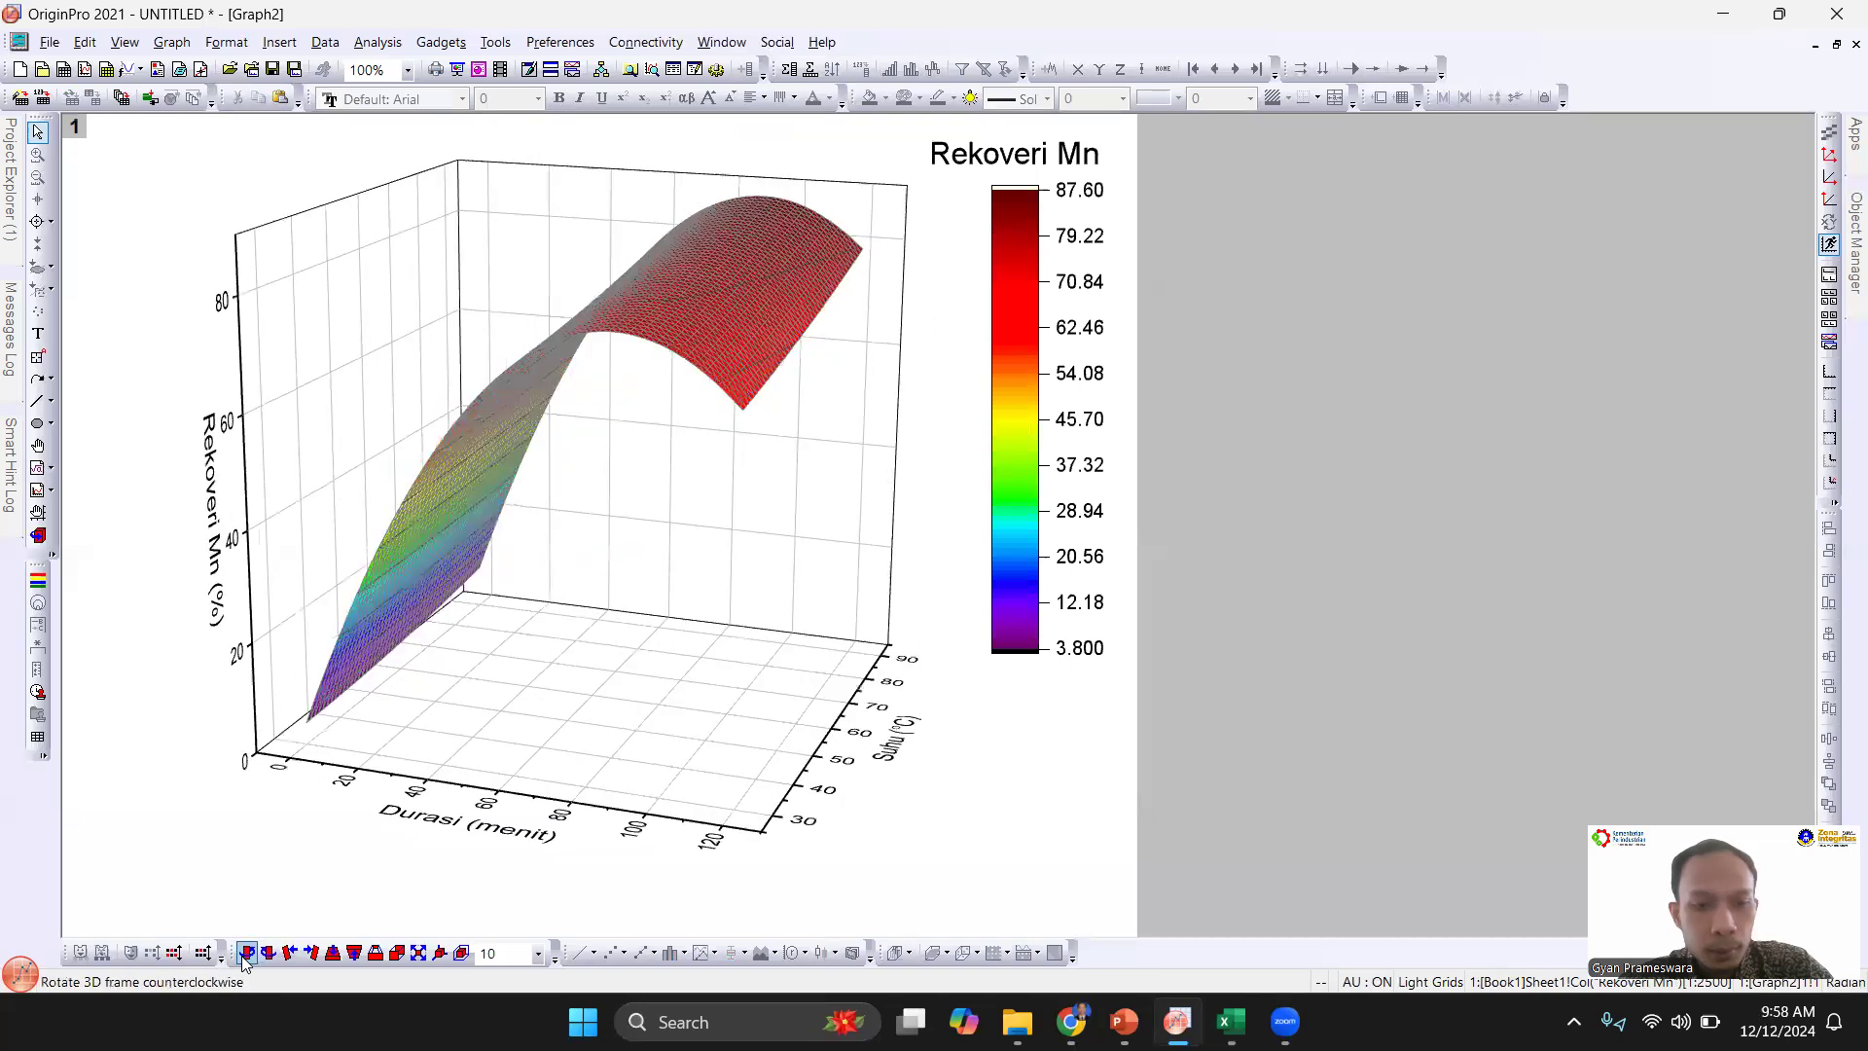
pyautogui.click(244, 954)
pyautogui.click(245, 956)
pyautogui.click(244, 956)
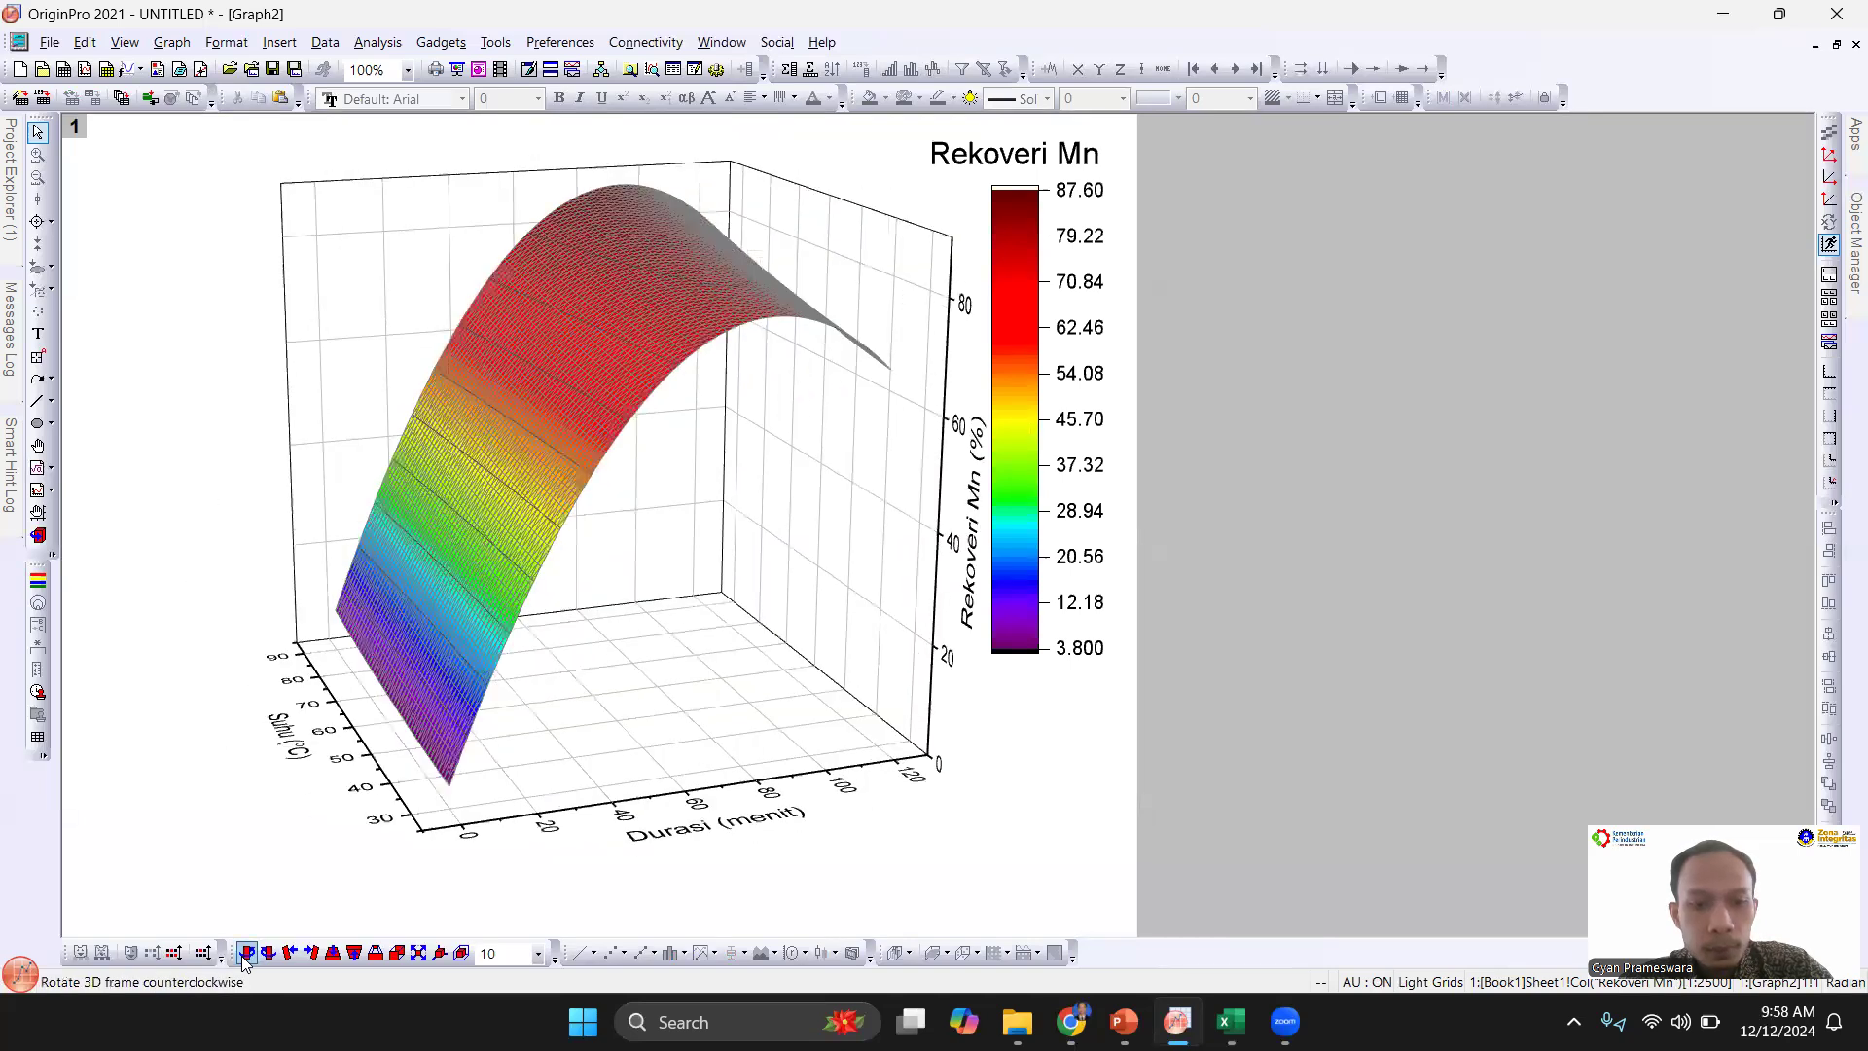
# Step: Change the 3D surface's colormap fill to the Viridis palette
pyautogui.click(246, 956)
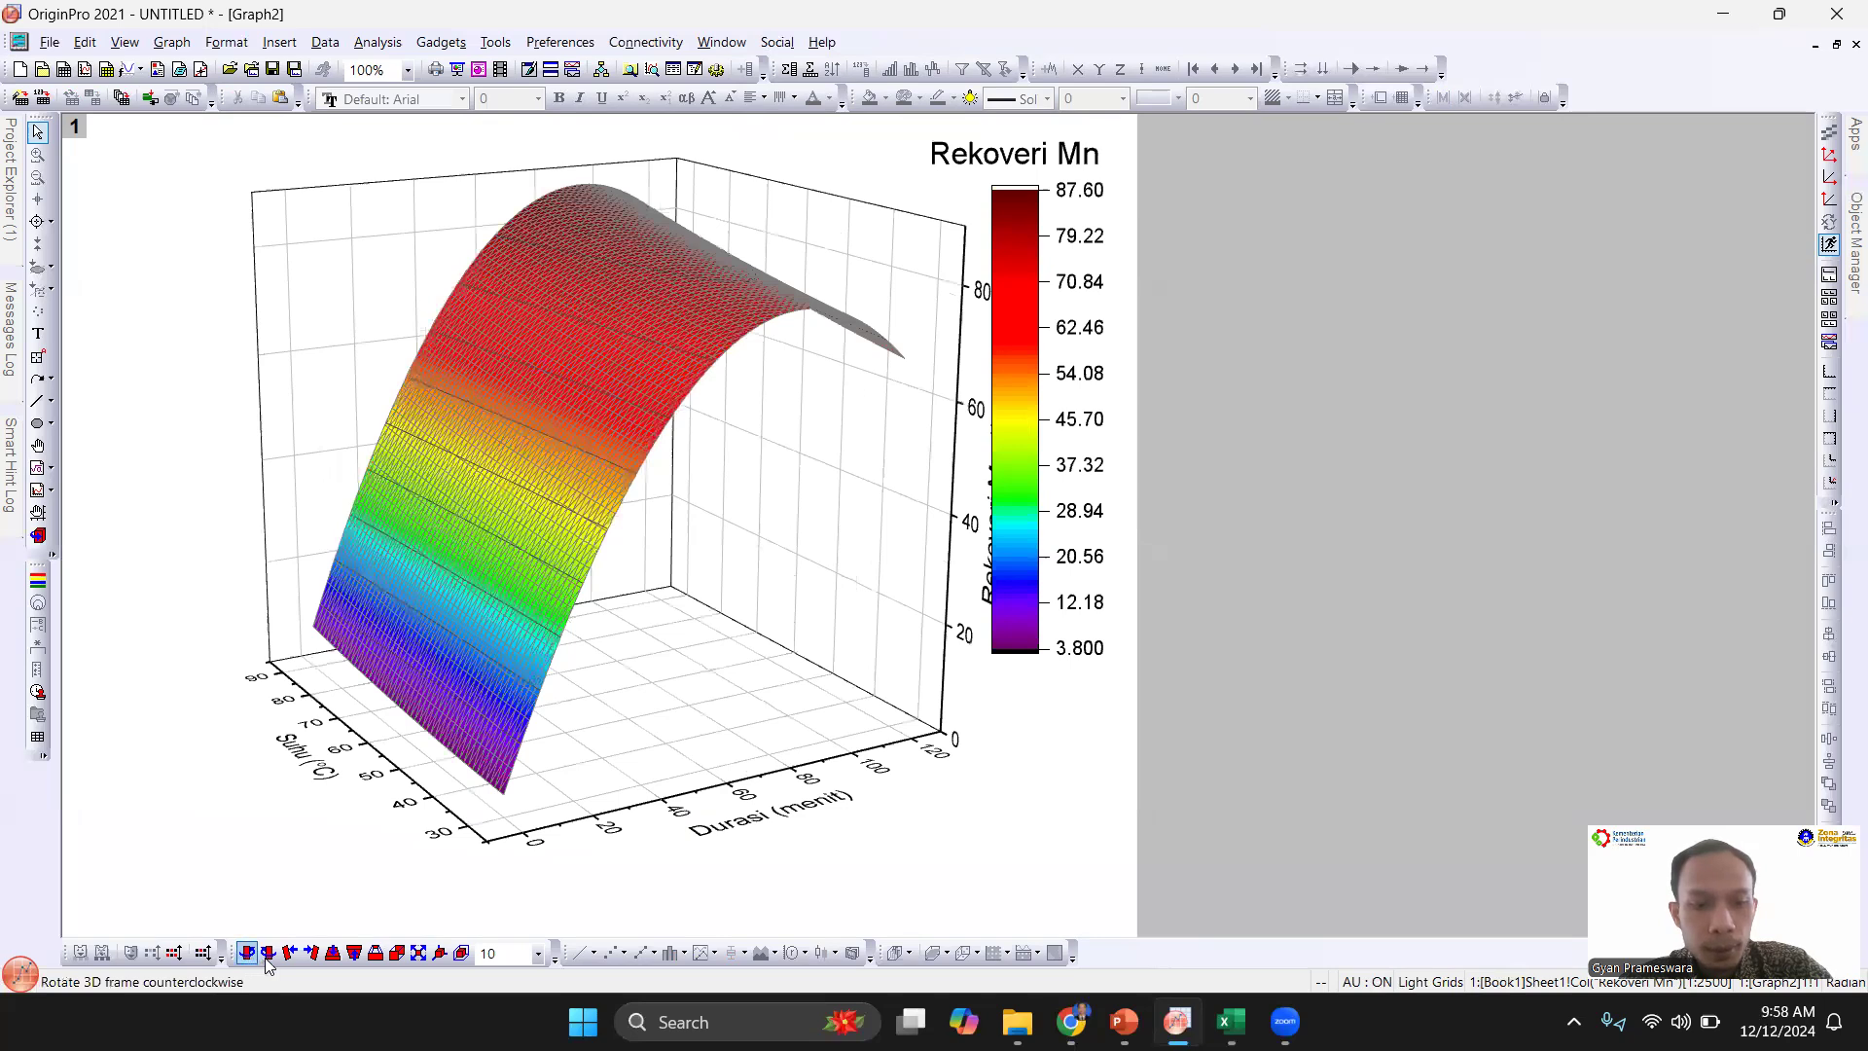
pyautogui.click(267, 961)
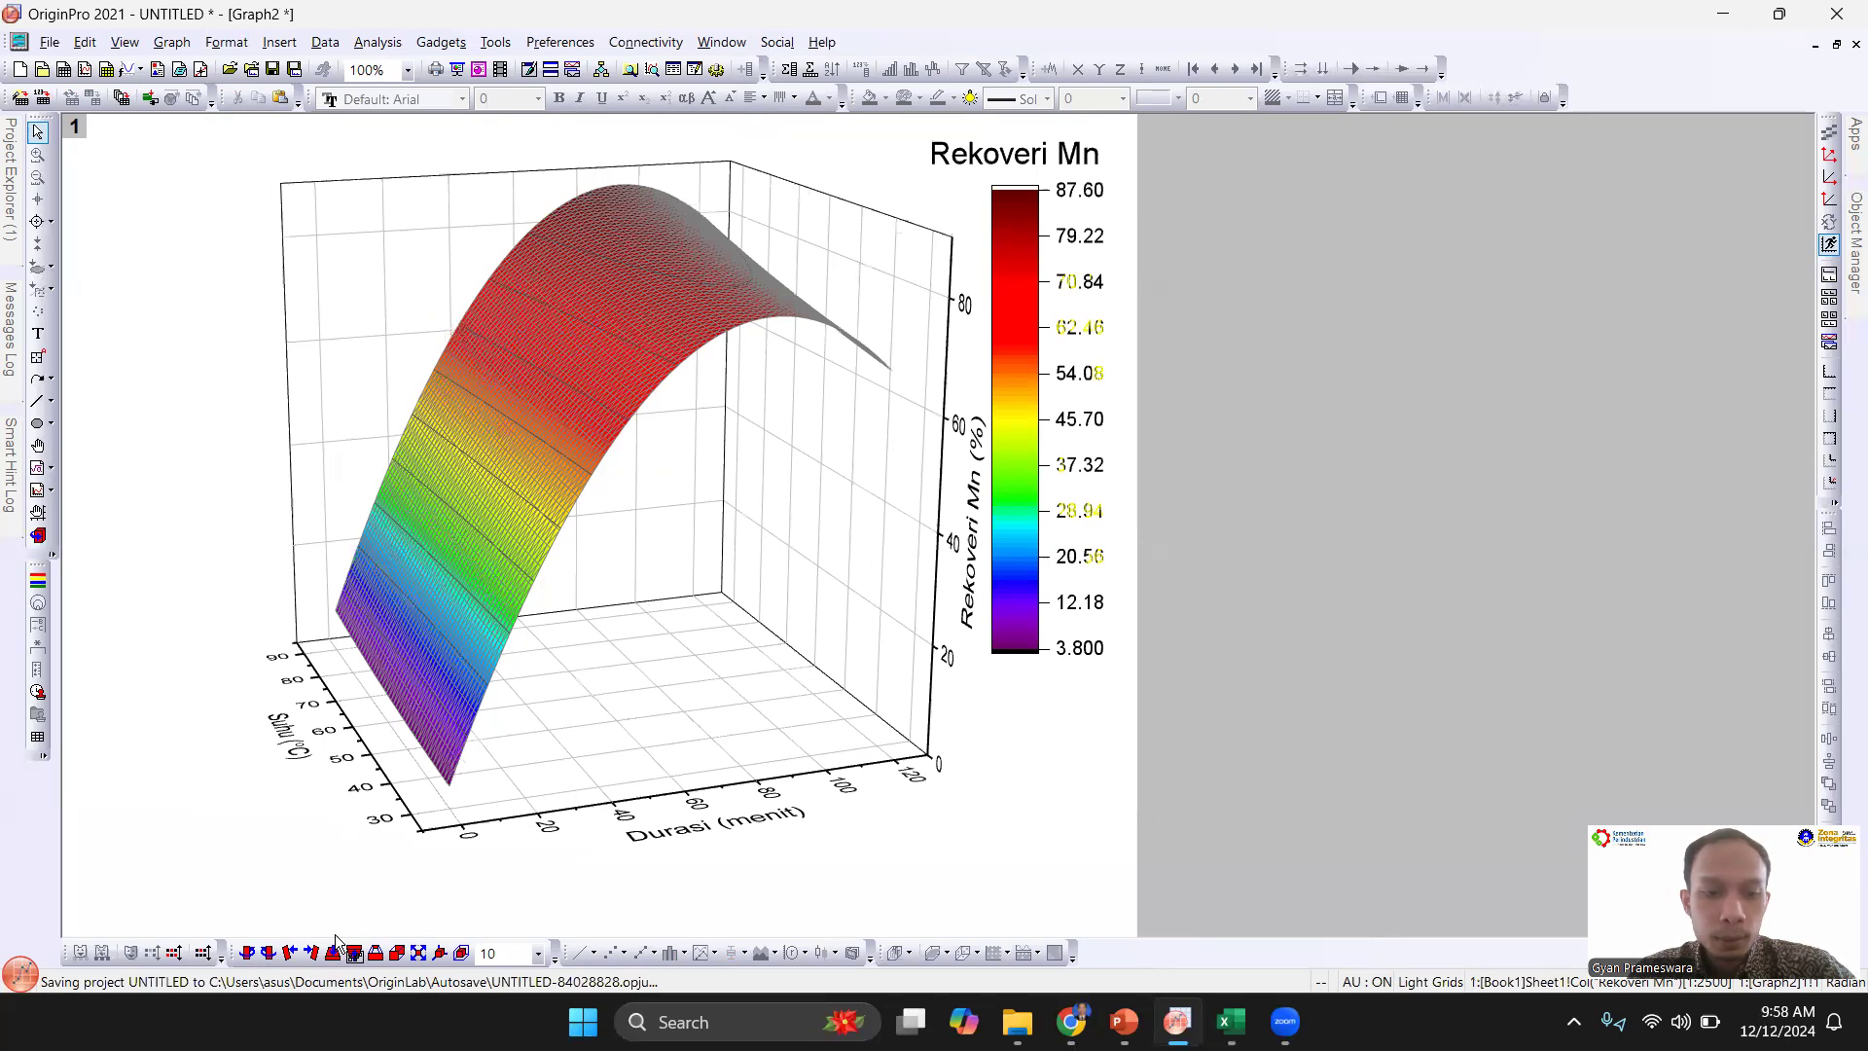
pyautogui.click(513, 484)
pyautogui.doubleClick(512, 483)
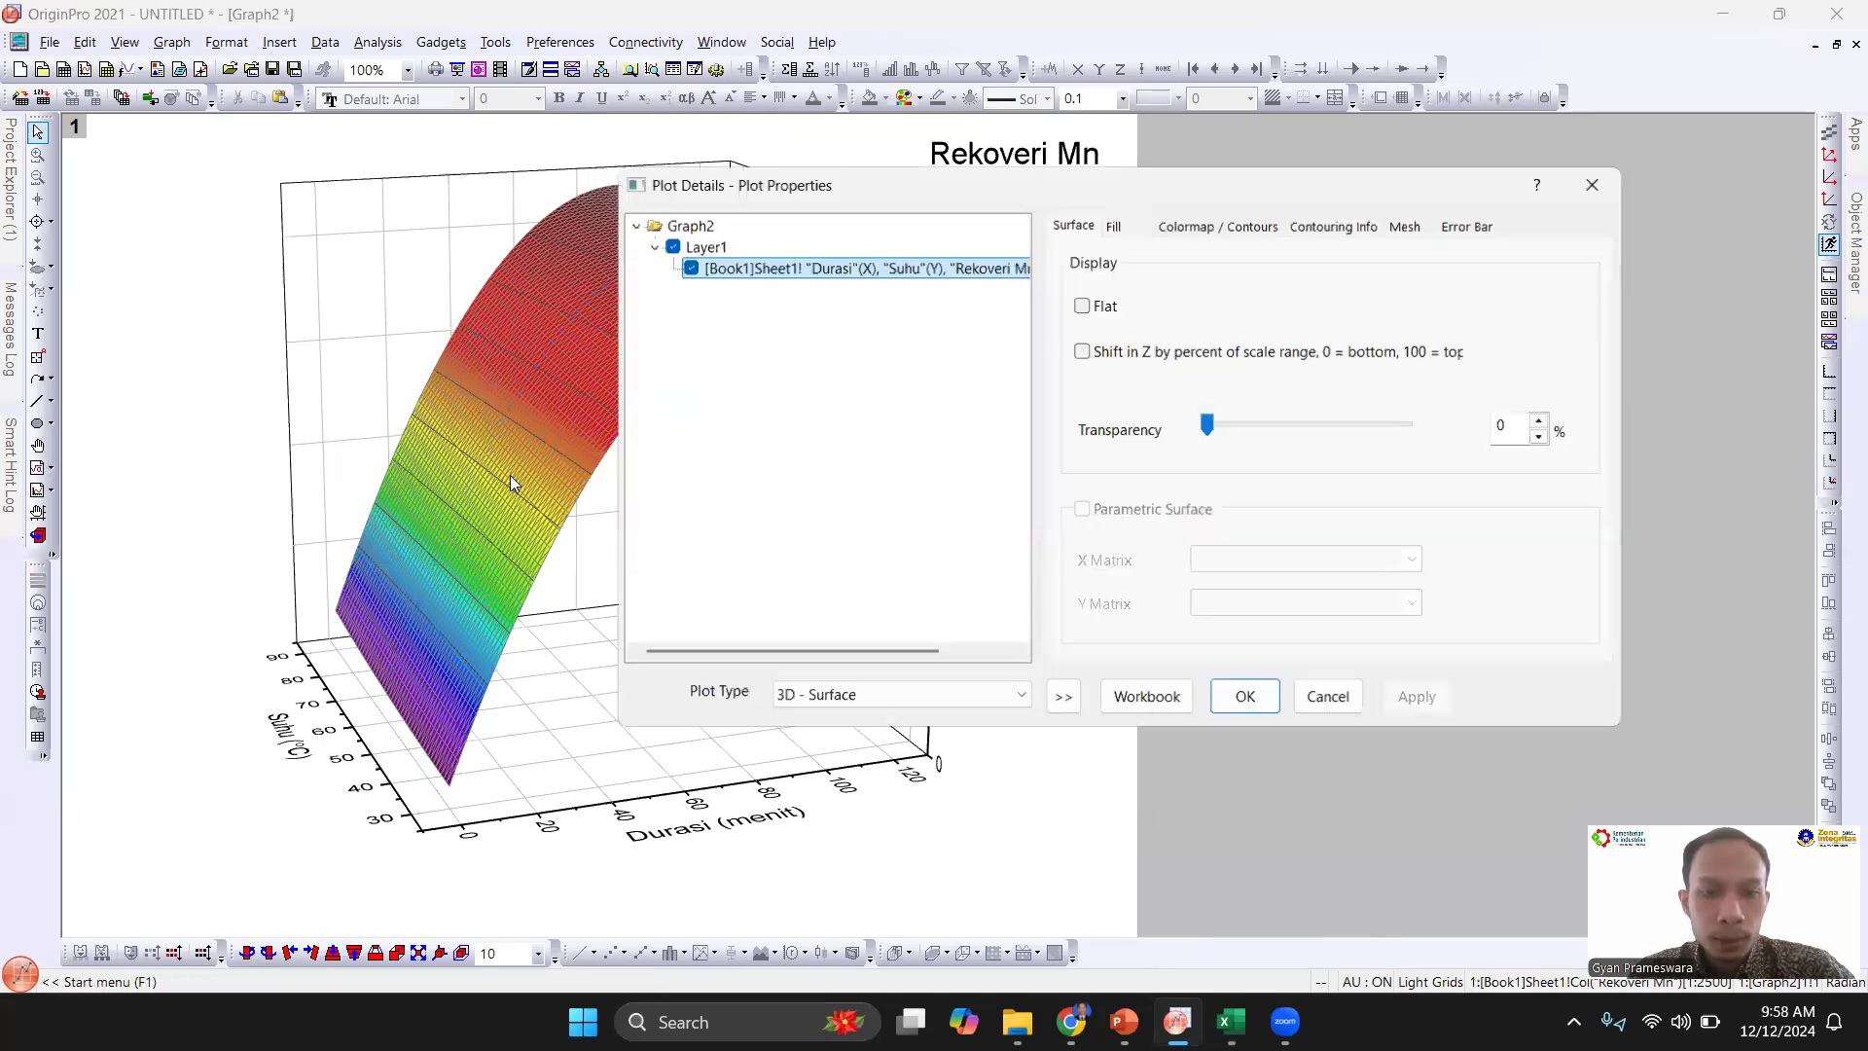
pyautogui.click(1136, 232)
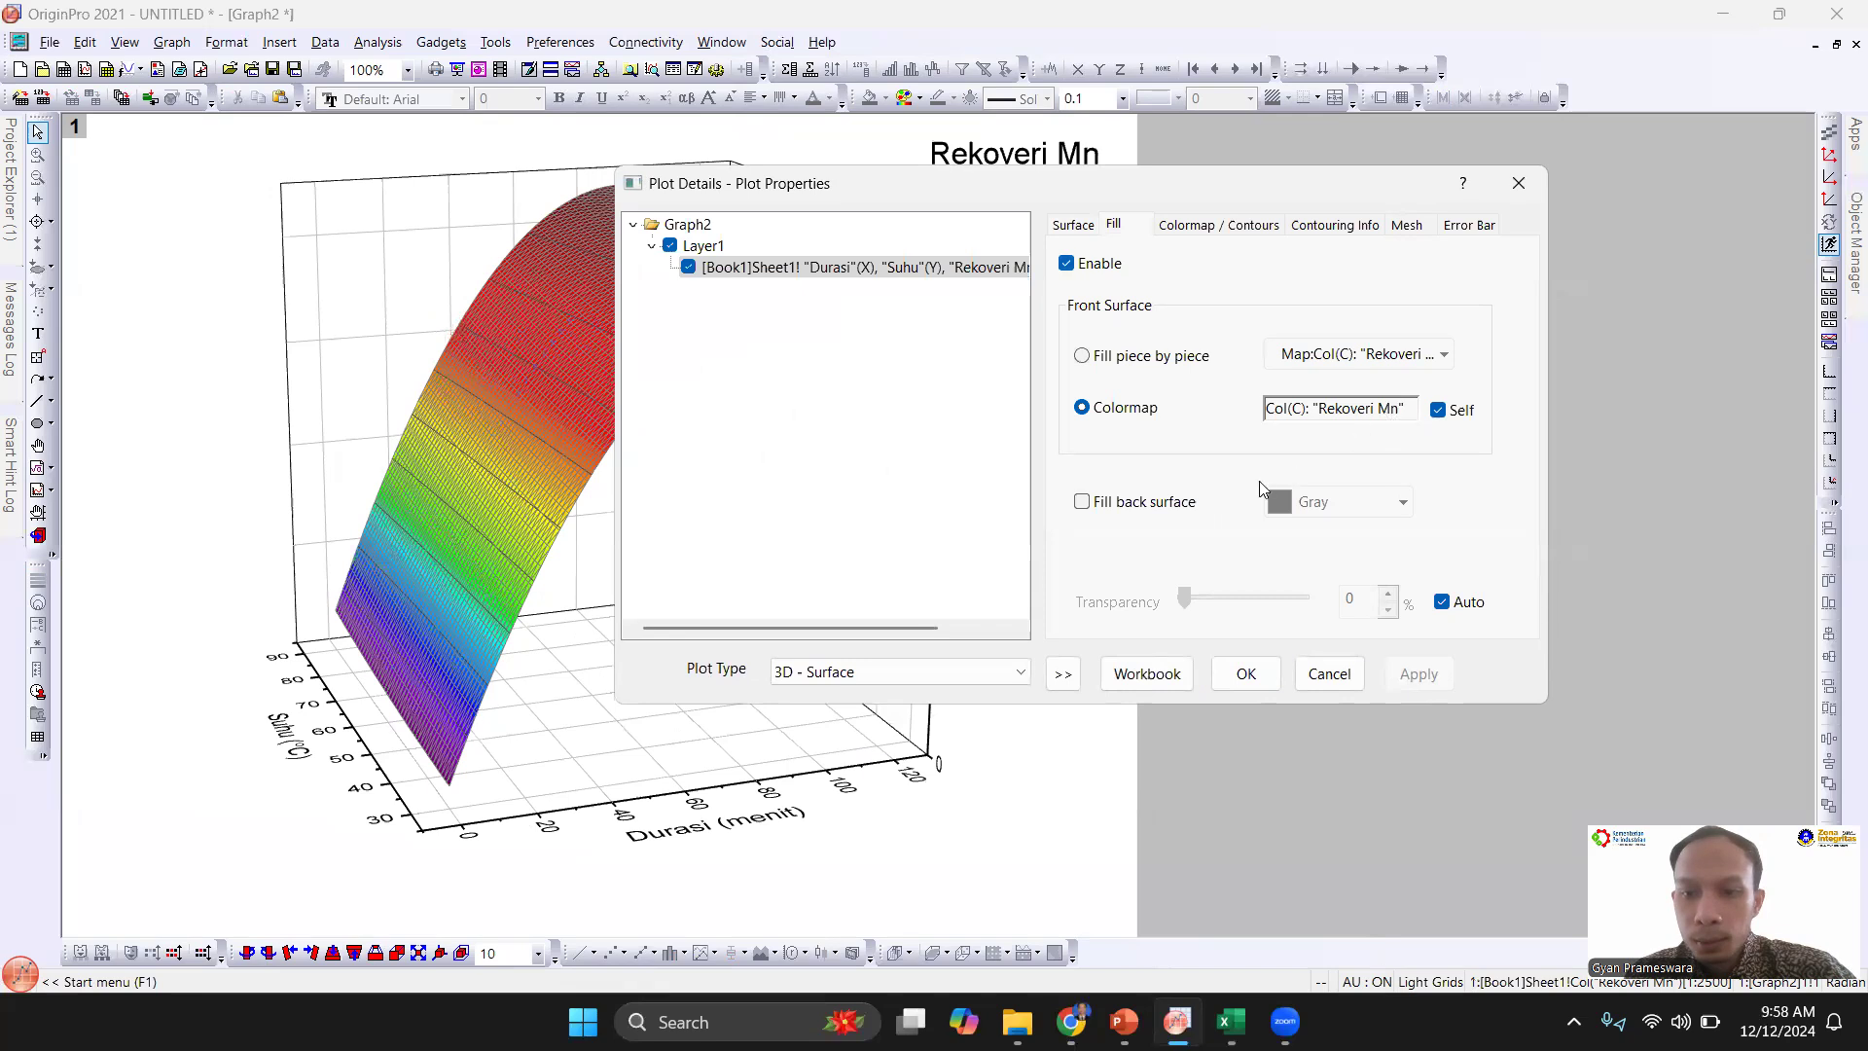
pyautogui.click(1252, 232)
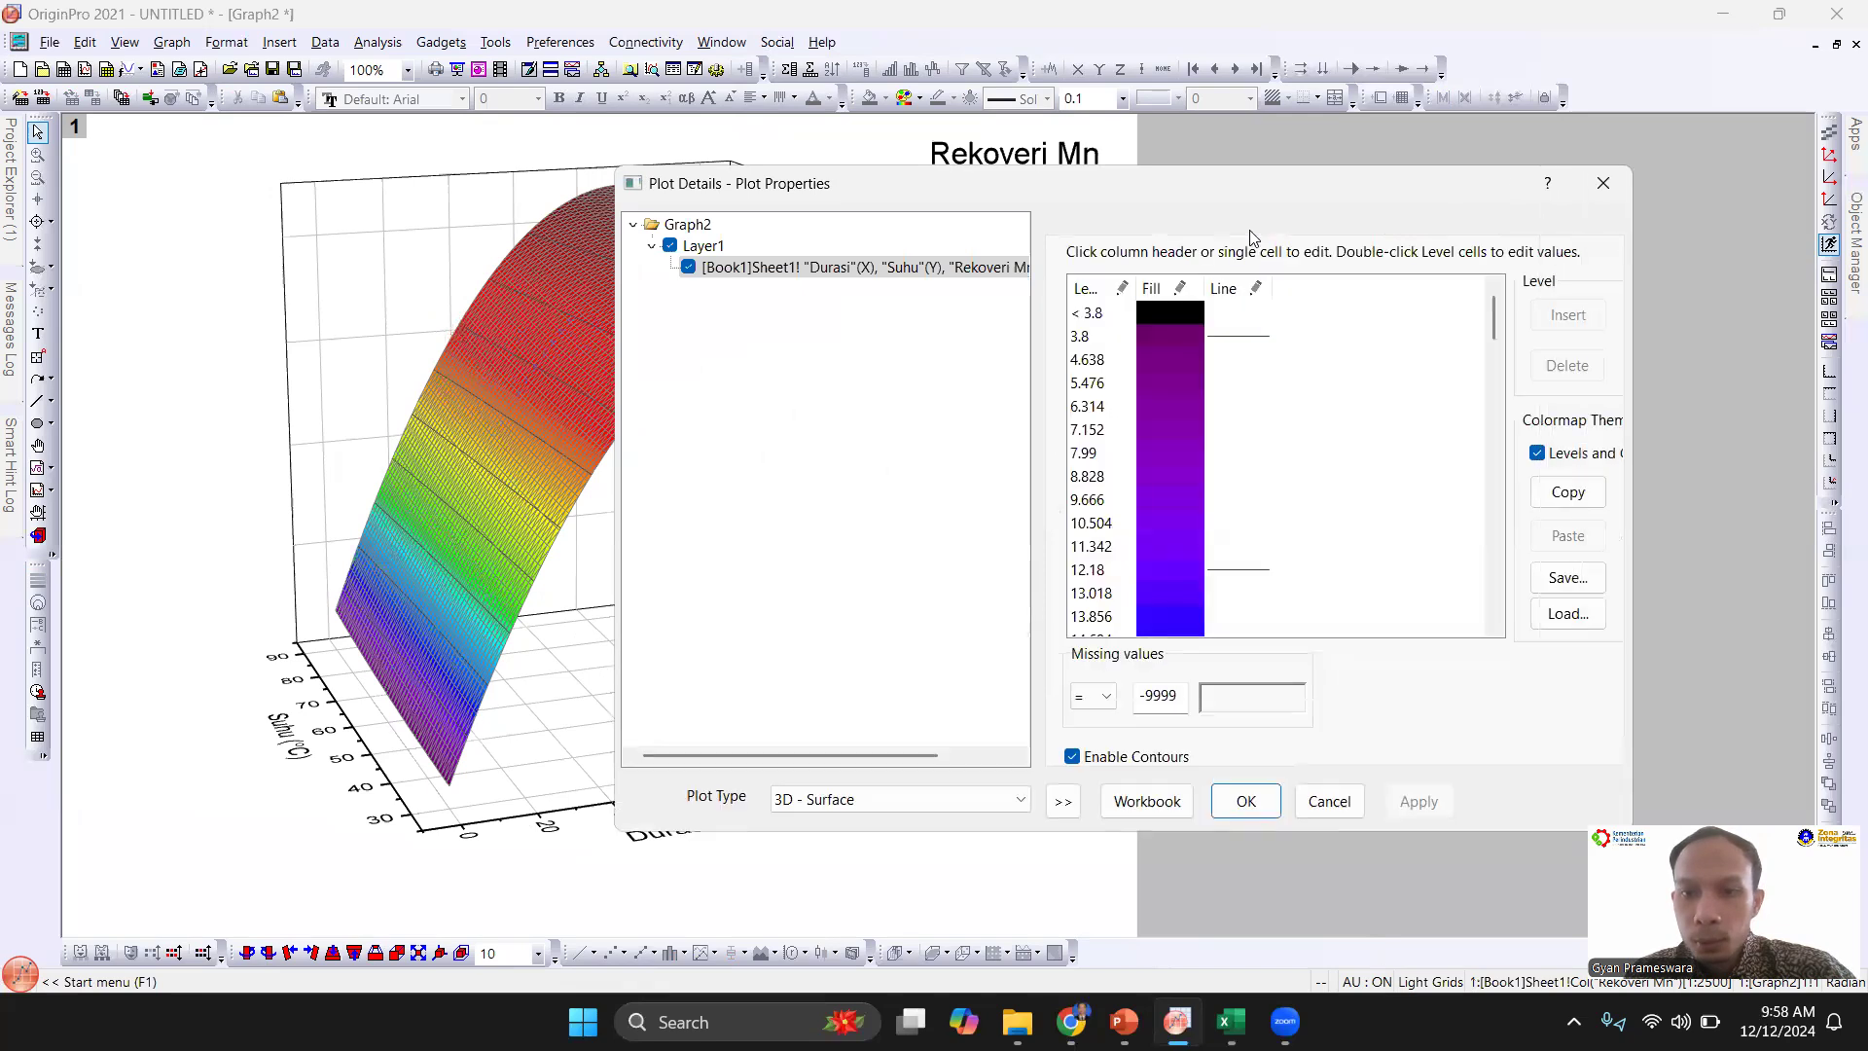
pyautogui.click(1187, 290)
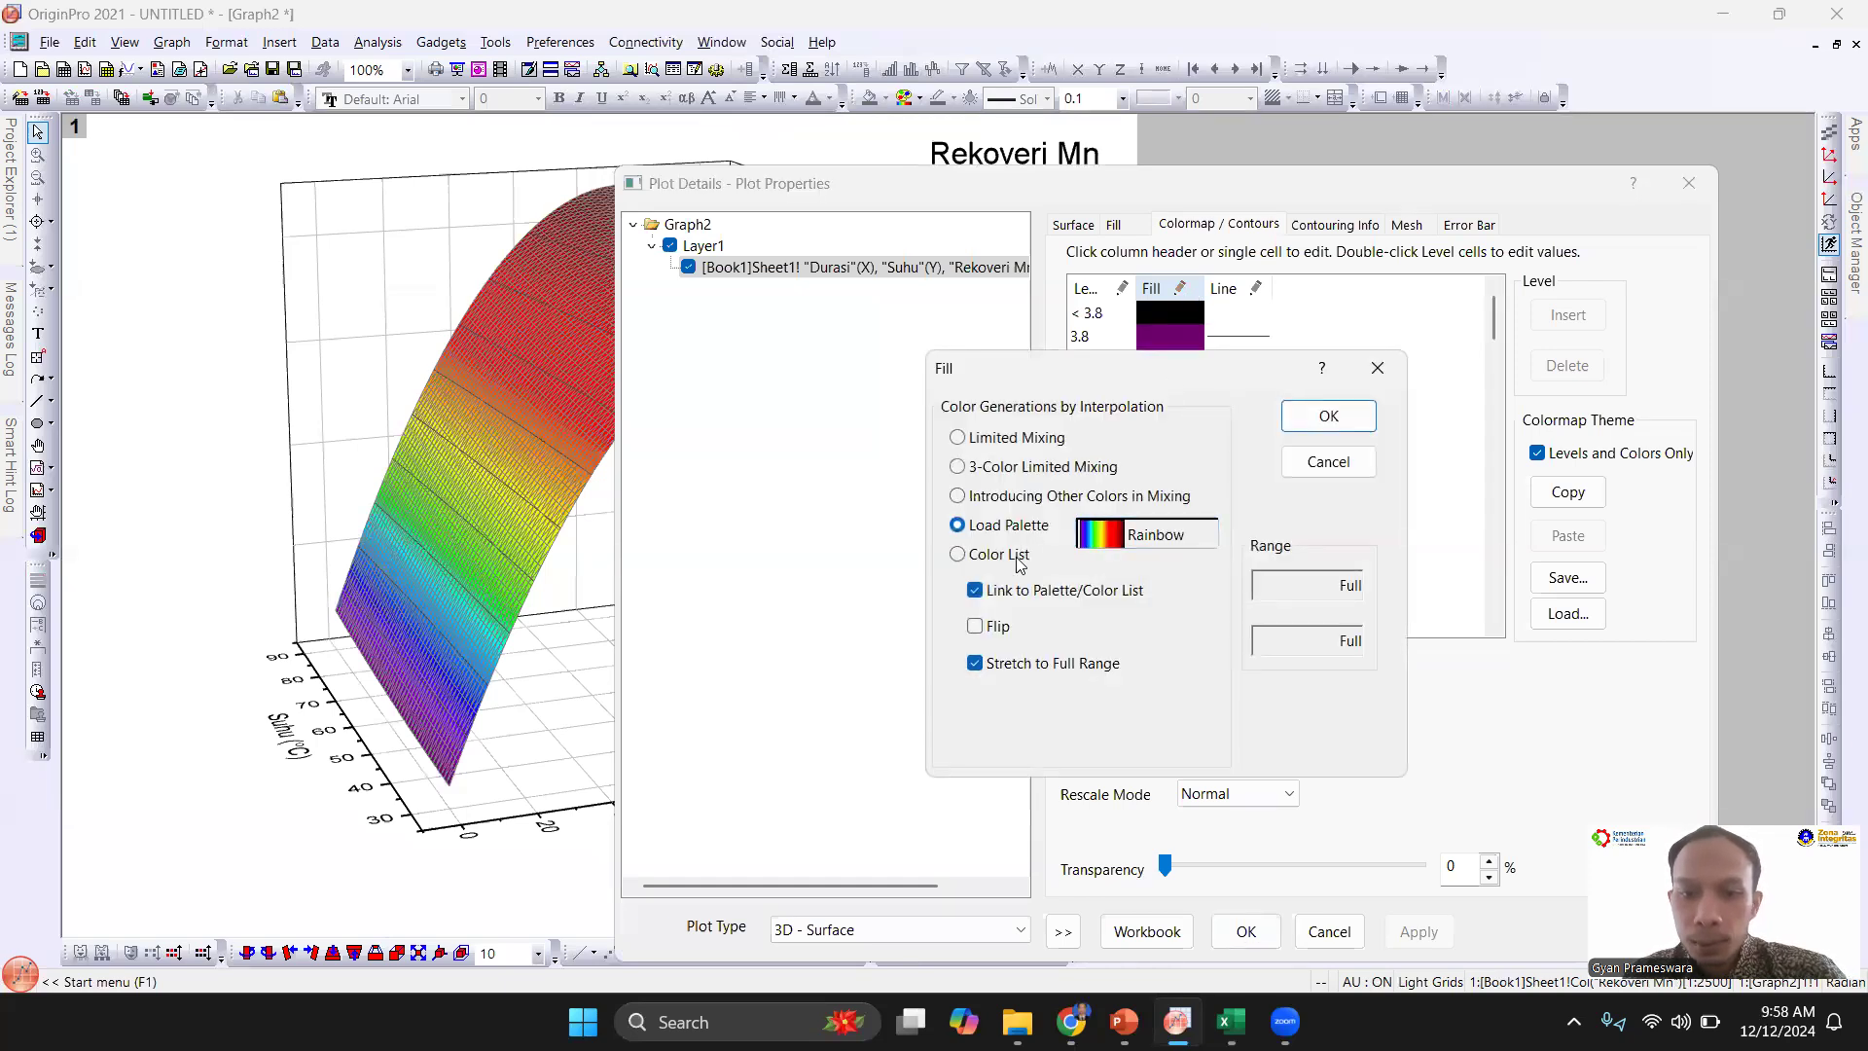
pyautogui.click(1158, 534)
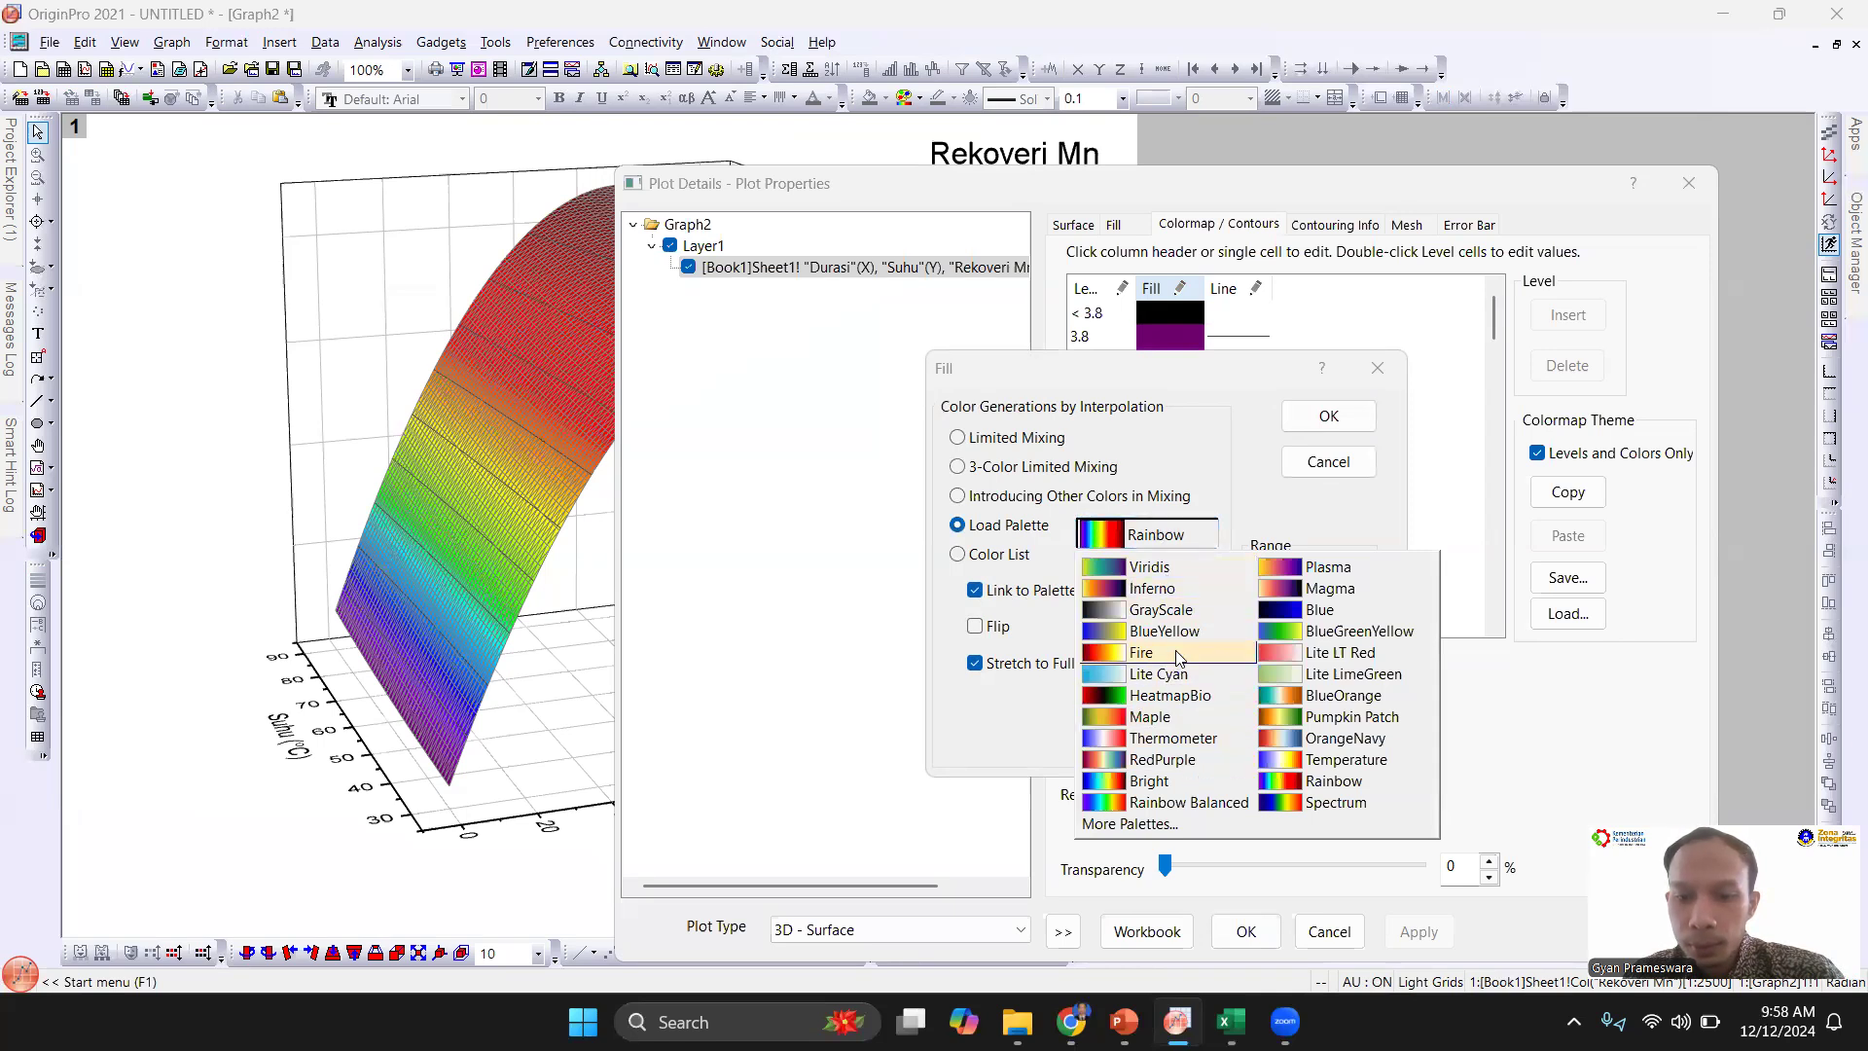
pyautogui.click(1181, 567)
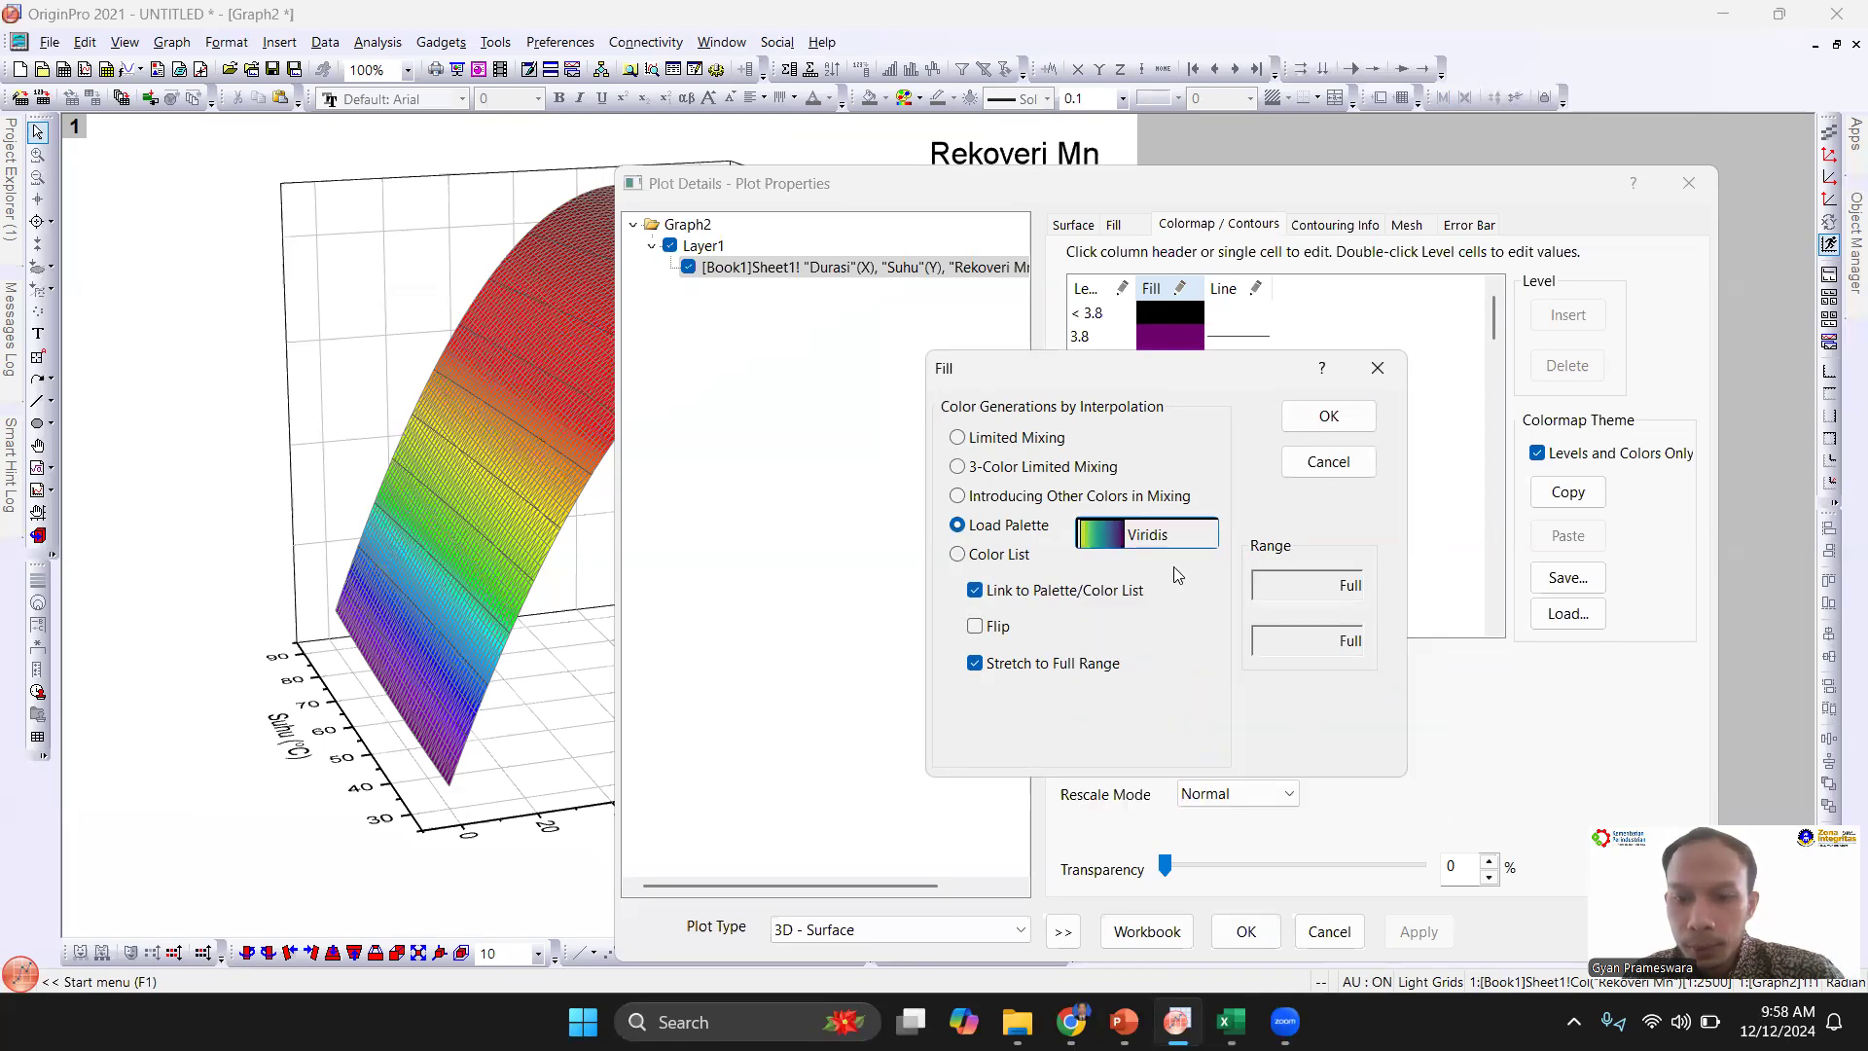
pyautogui.click(1329, 416)
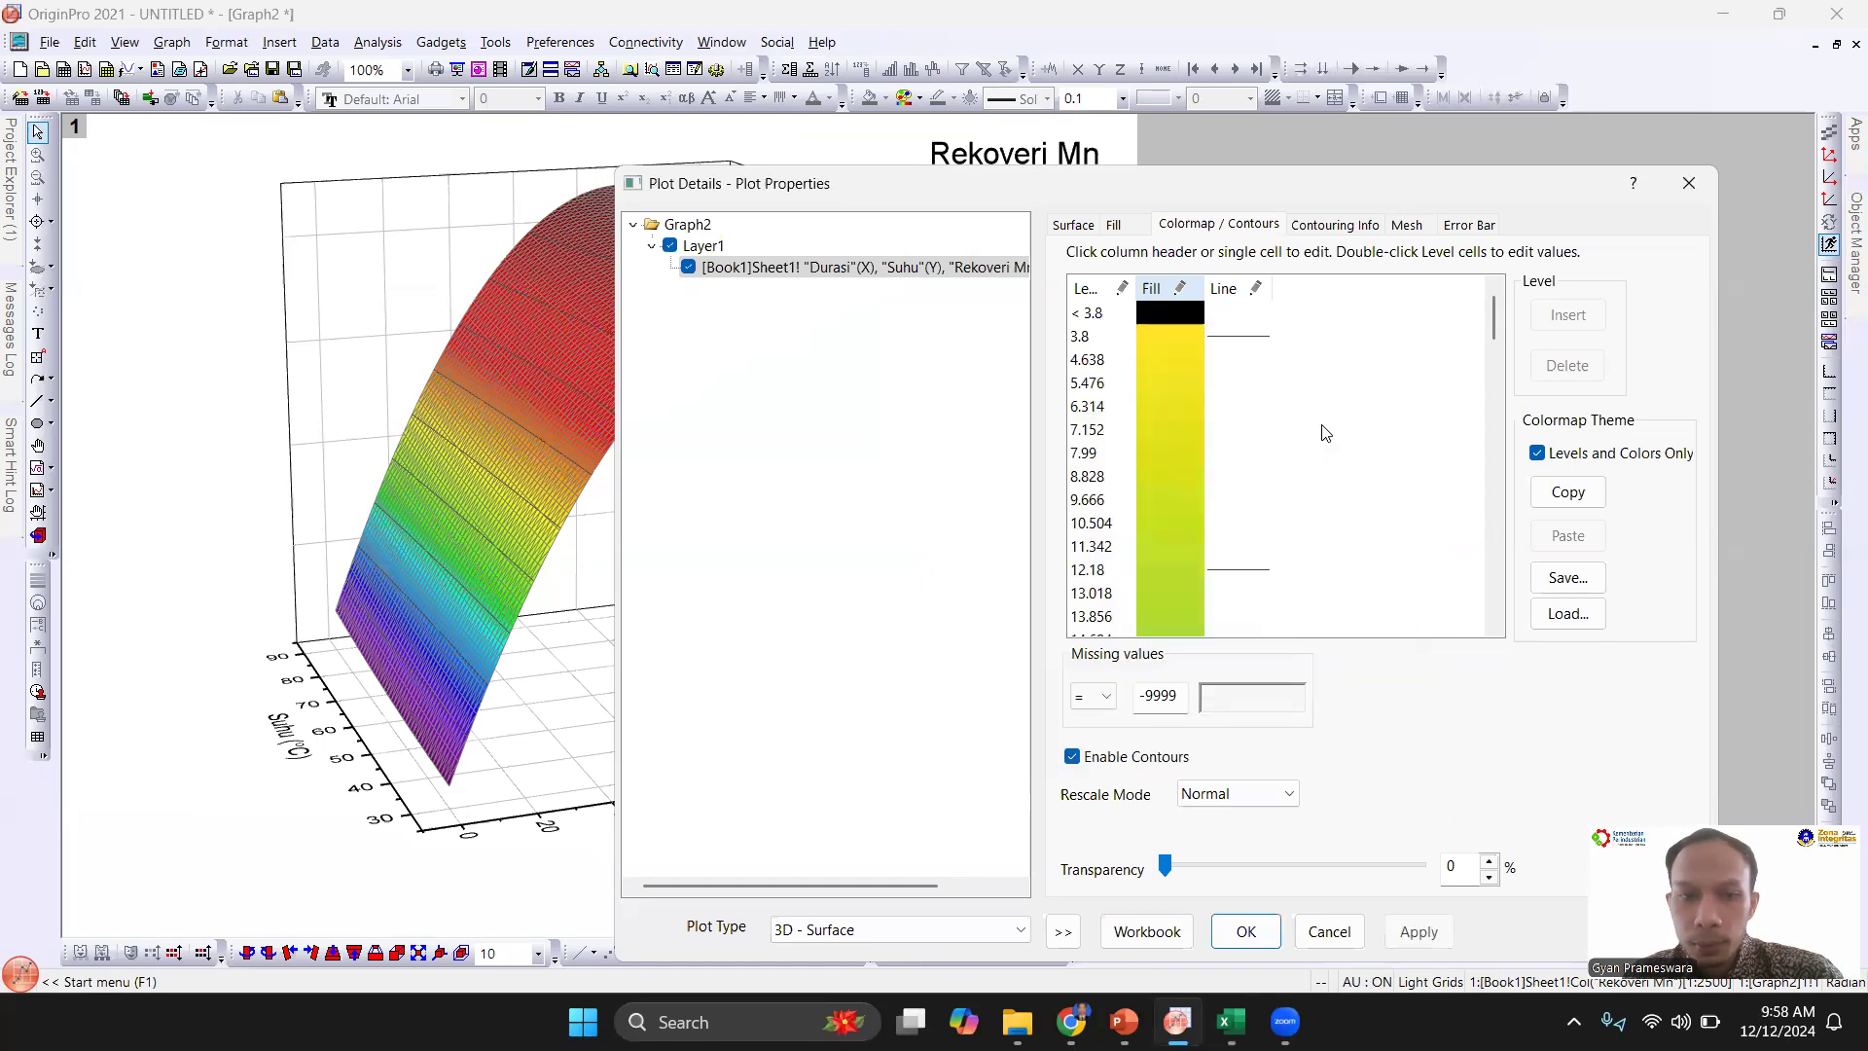
# Step: Turn off showing contour lines on major levels only, hide all contour lines on the surface and apply the change
pyautogui.click(1238, 290)
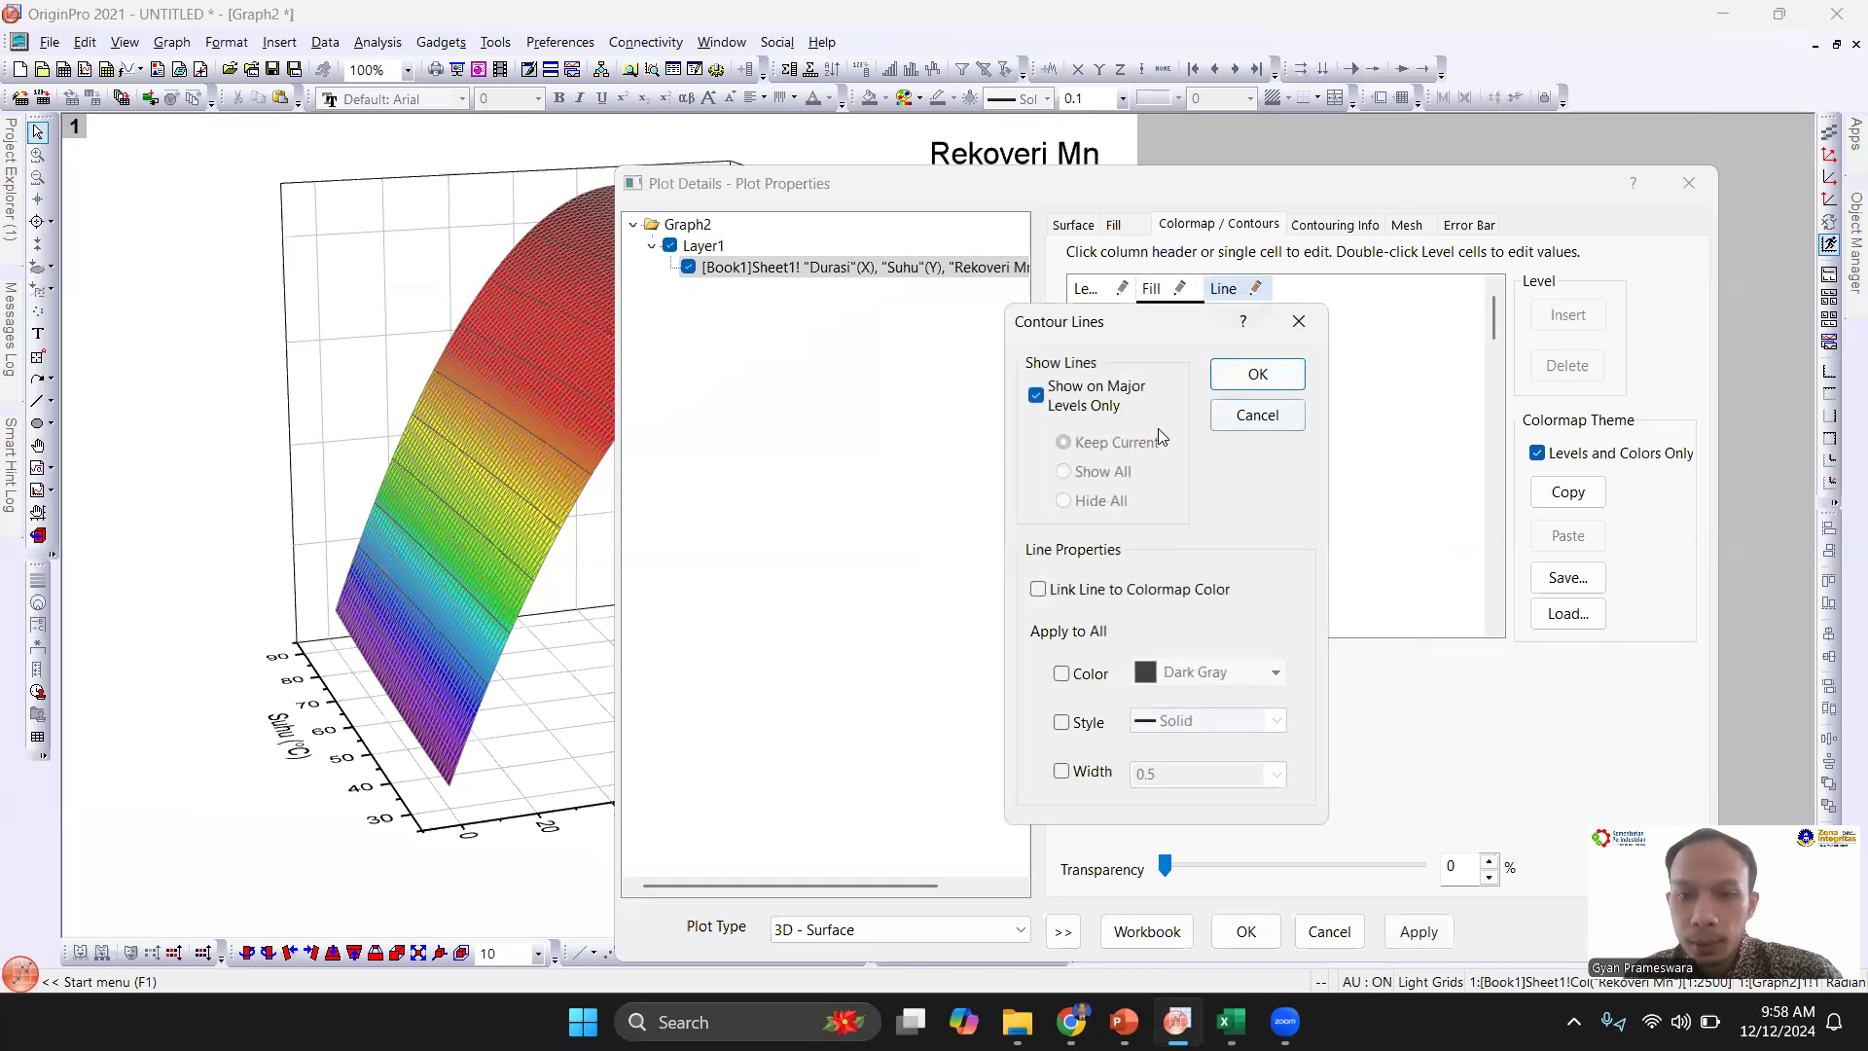
pyautogui.click(1036, 396)
pyautogui.click(1065, 500)
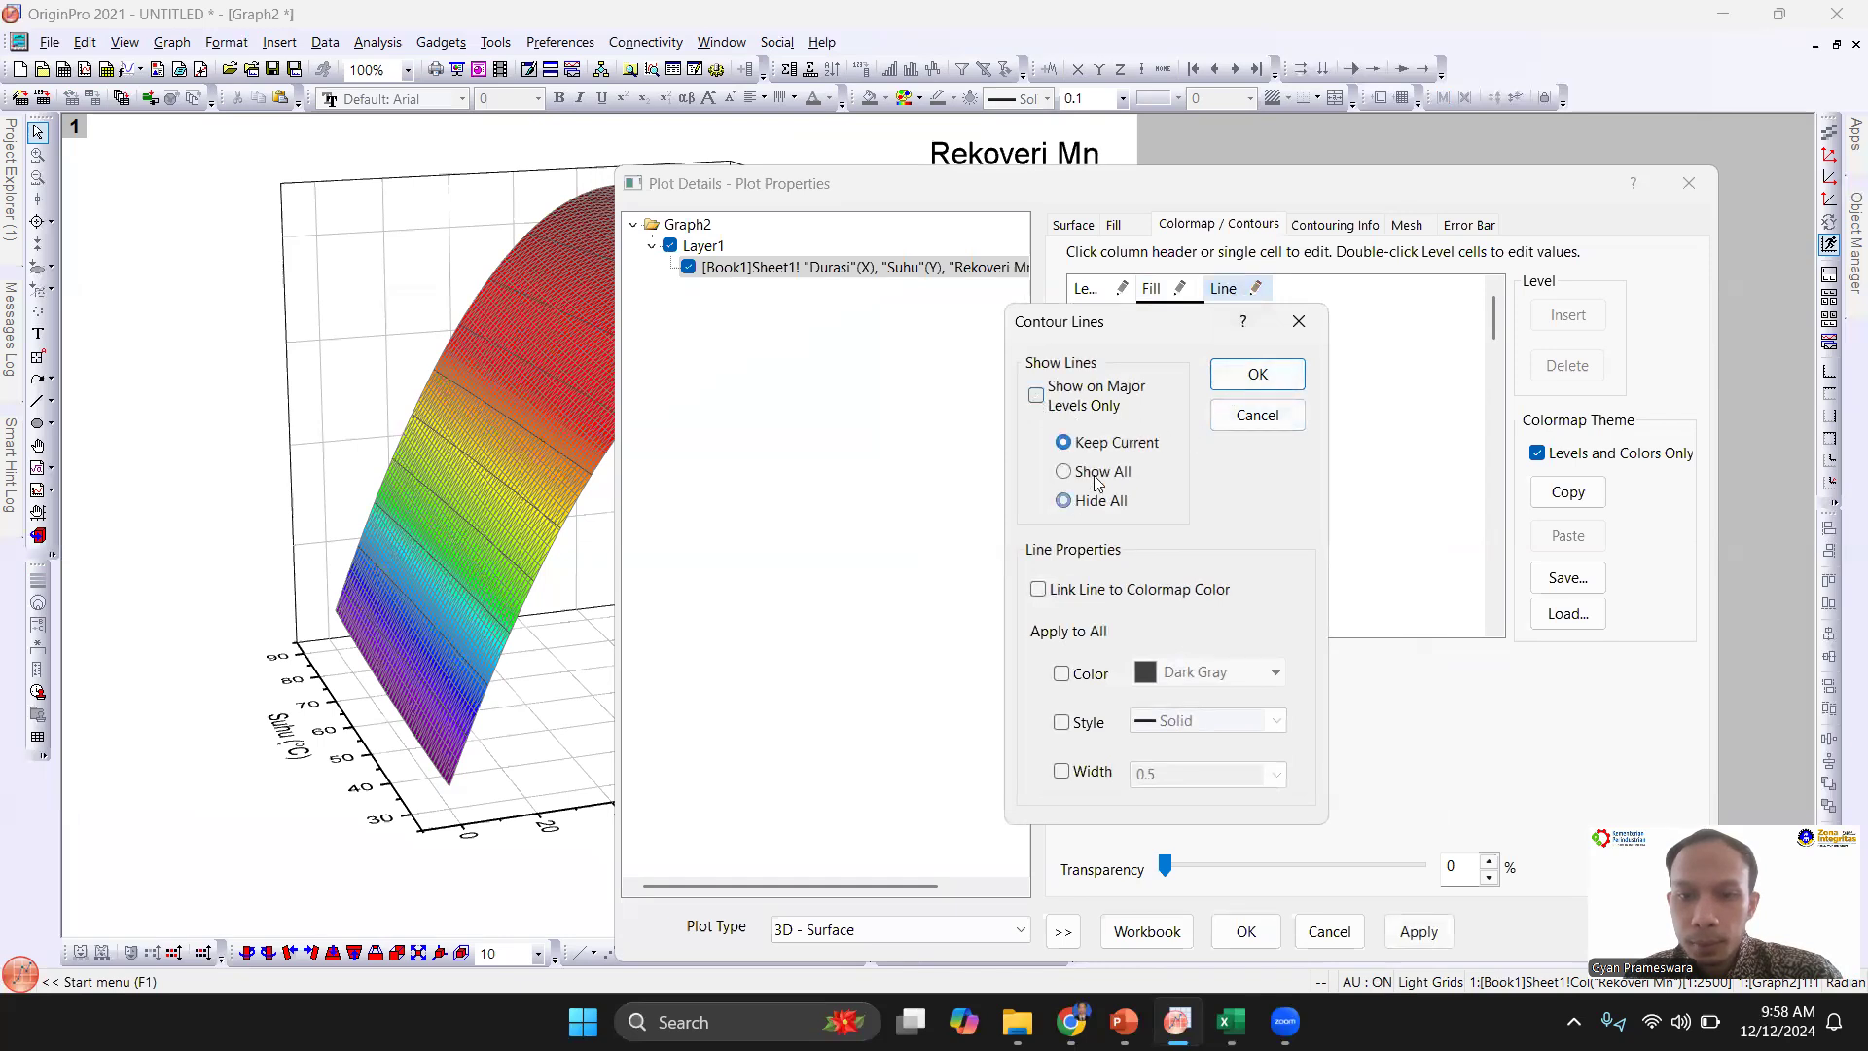
pyautogui.click(1264, 376)
pyautogui.click(1416, 932)
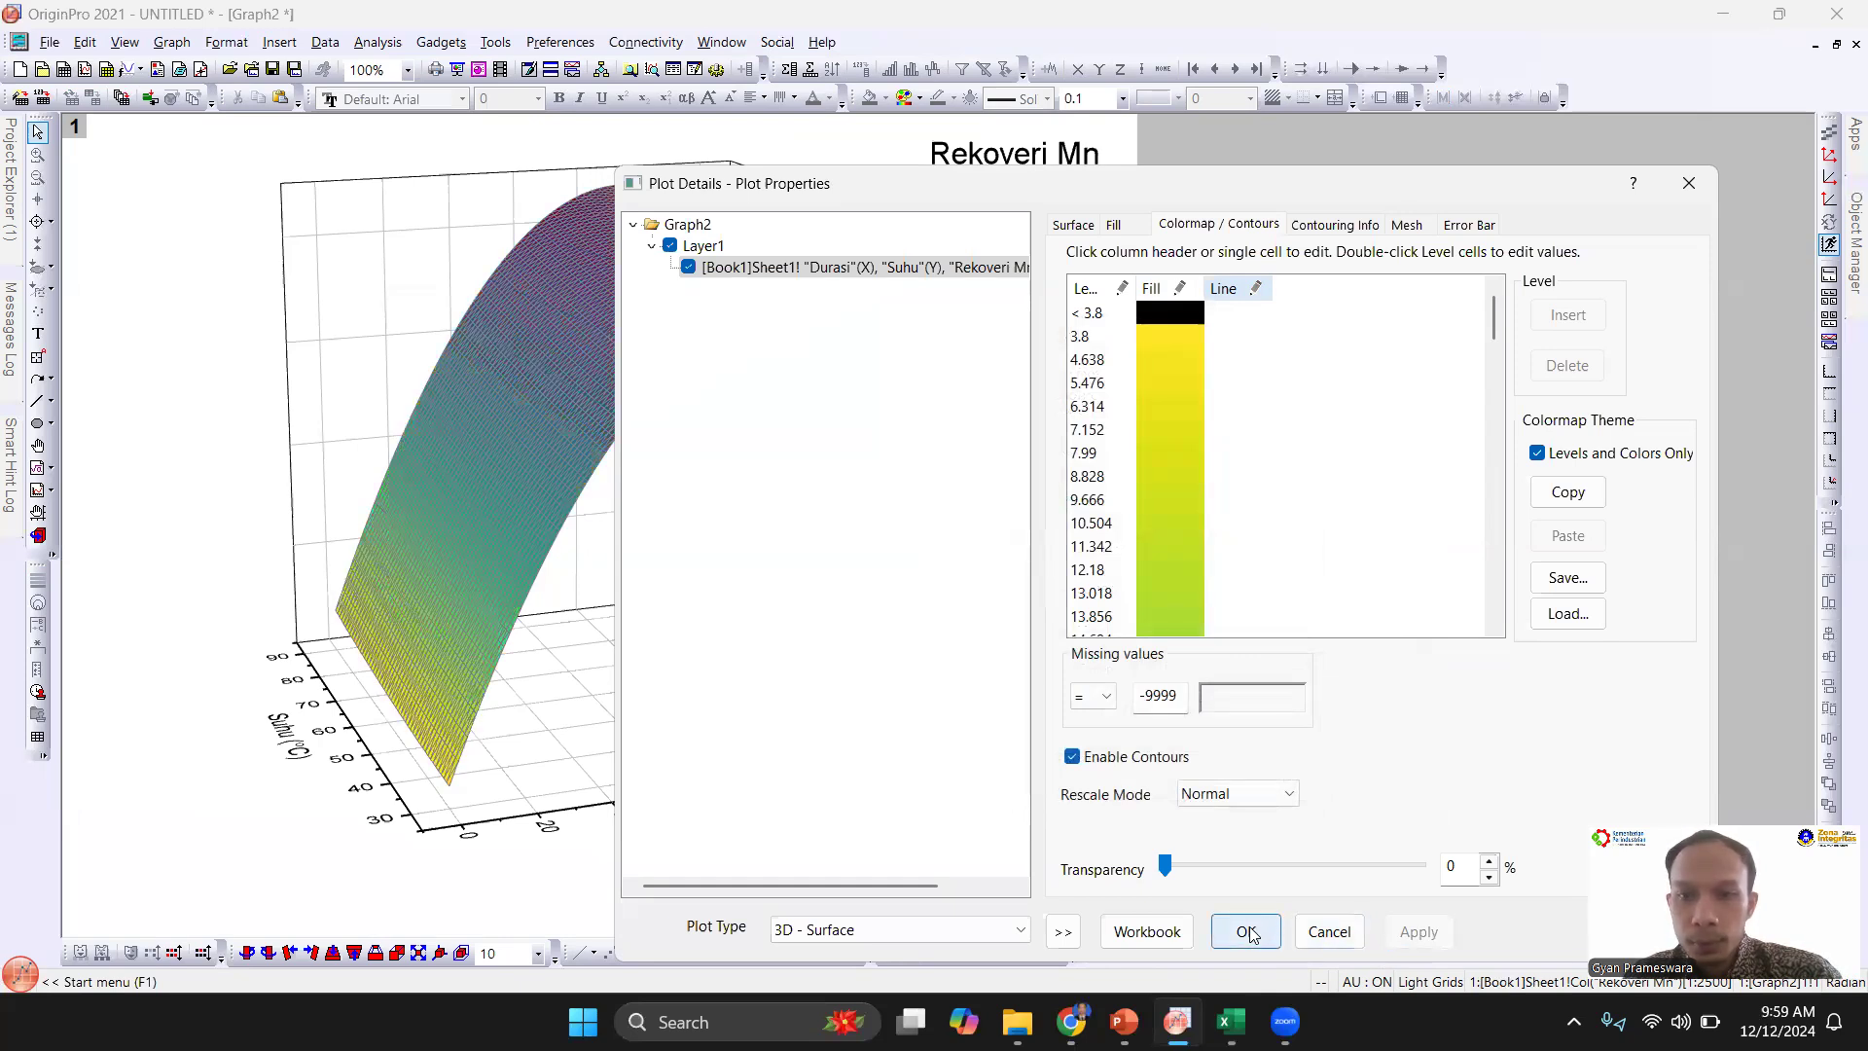
# Step: Disable the surface's mesh lines and accept the plot properties
pyautogui.click(1405, 227)
pyautogui.click(1087, 261)
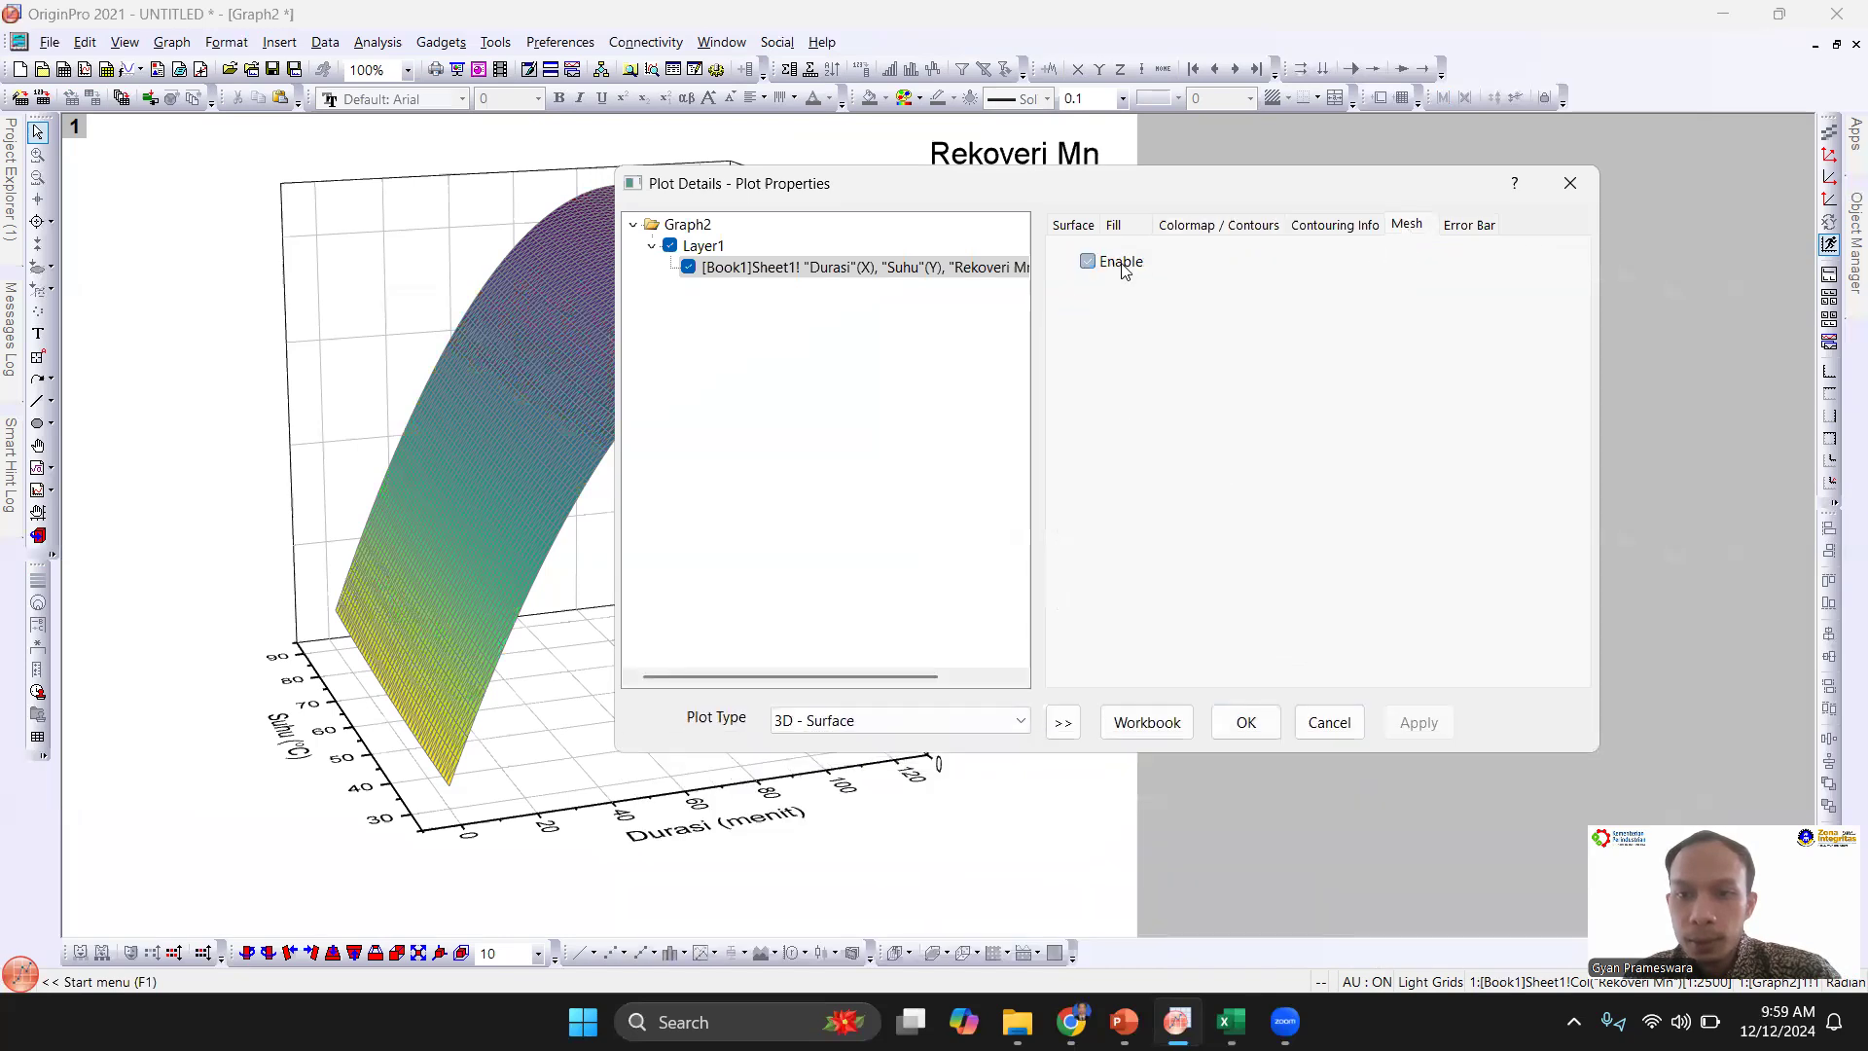
pyautogui.click(1401, 722)
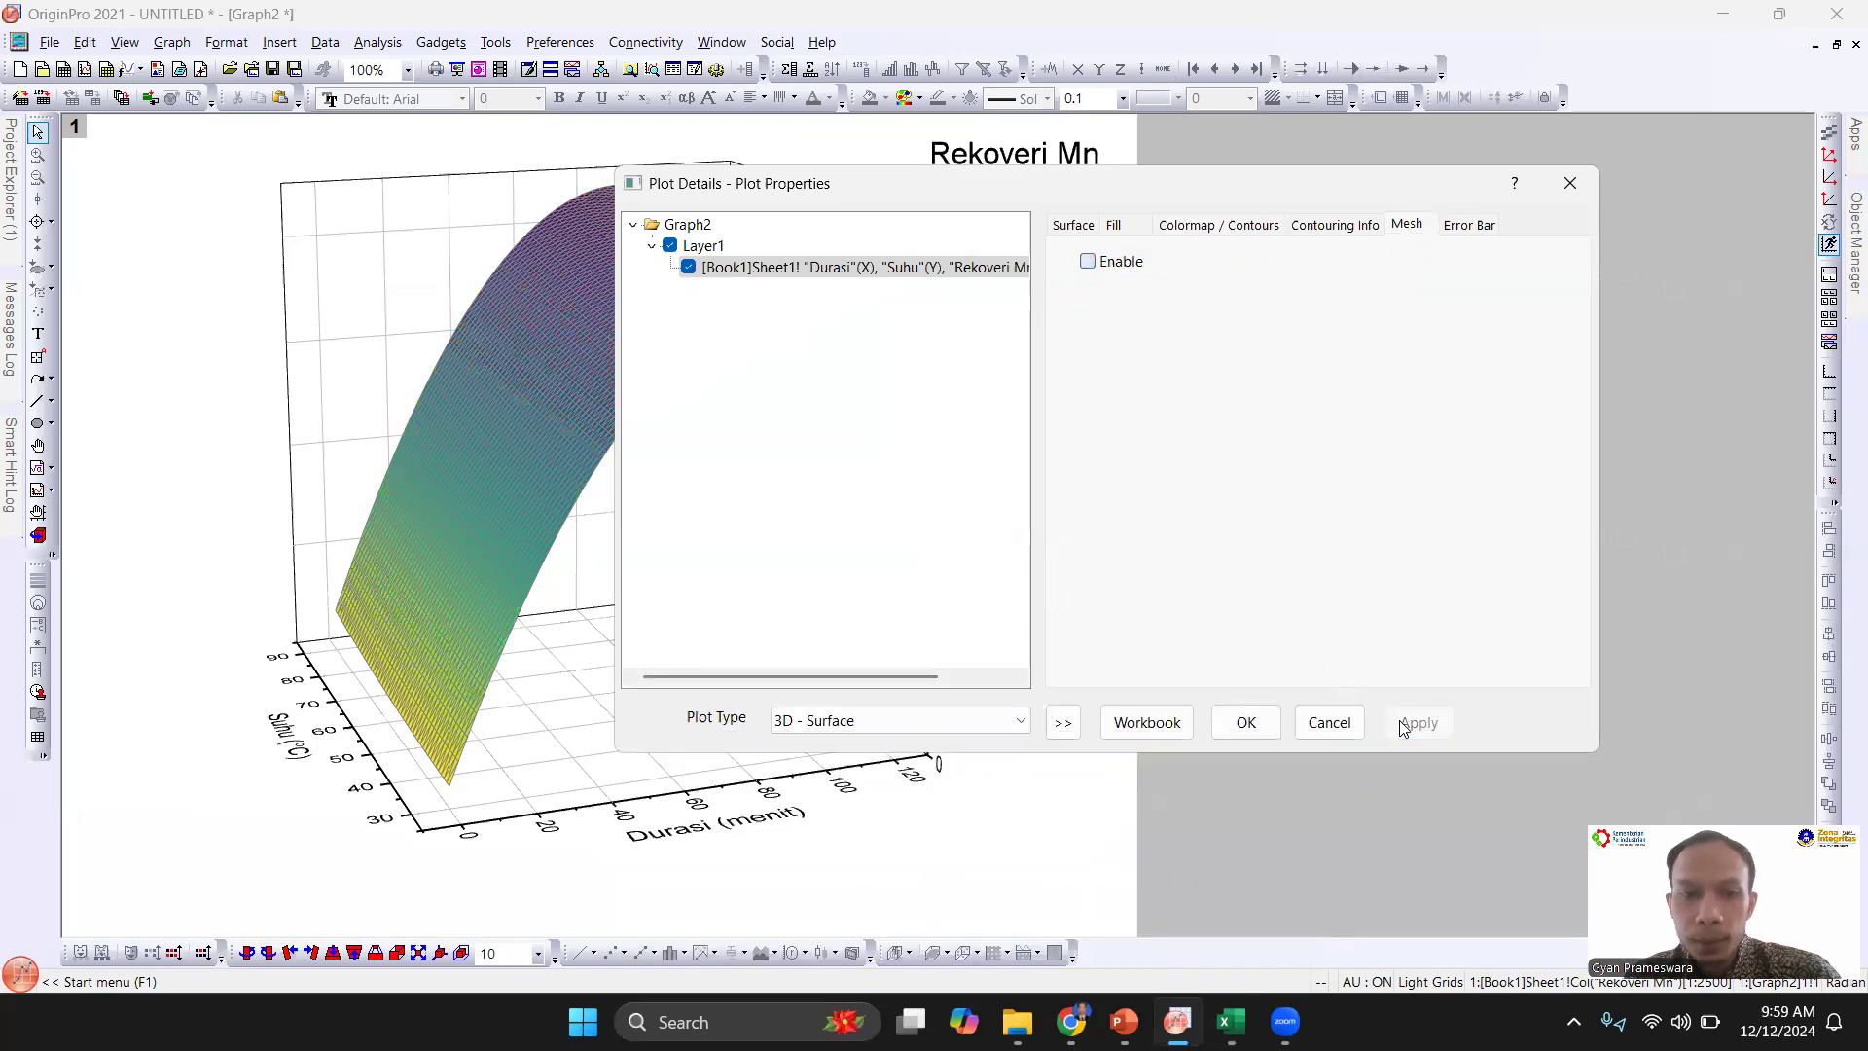
pyautogui.click(1246, 731)
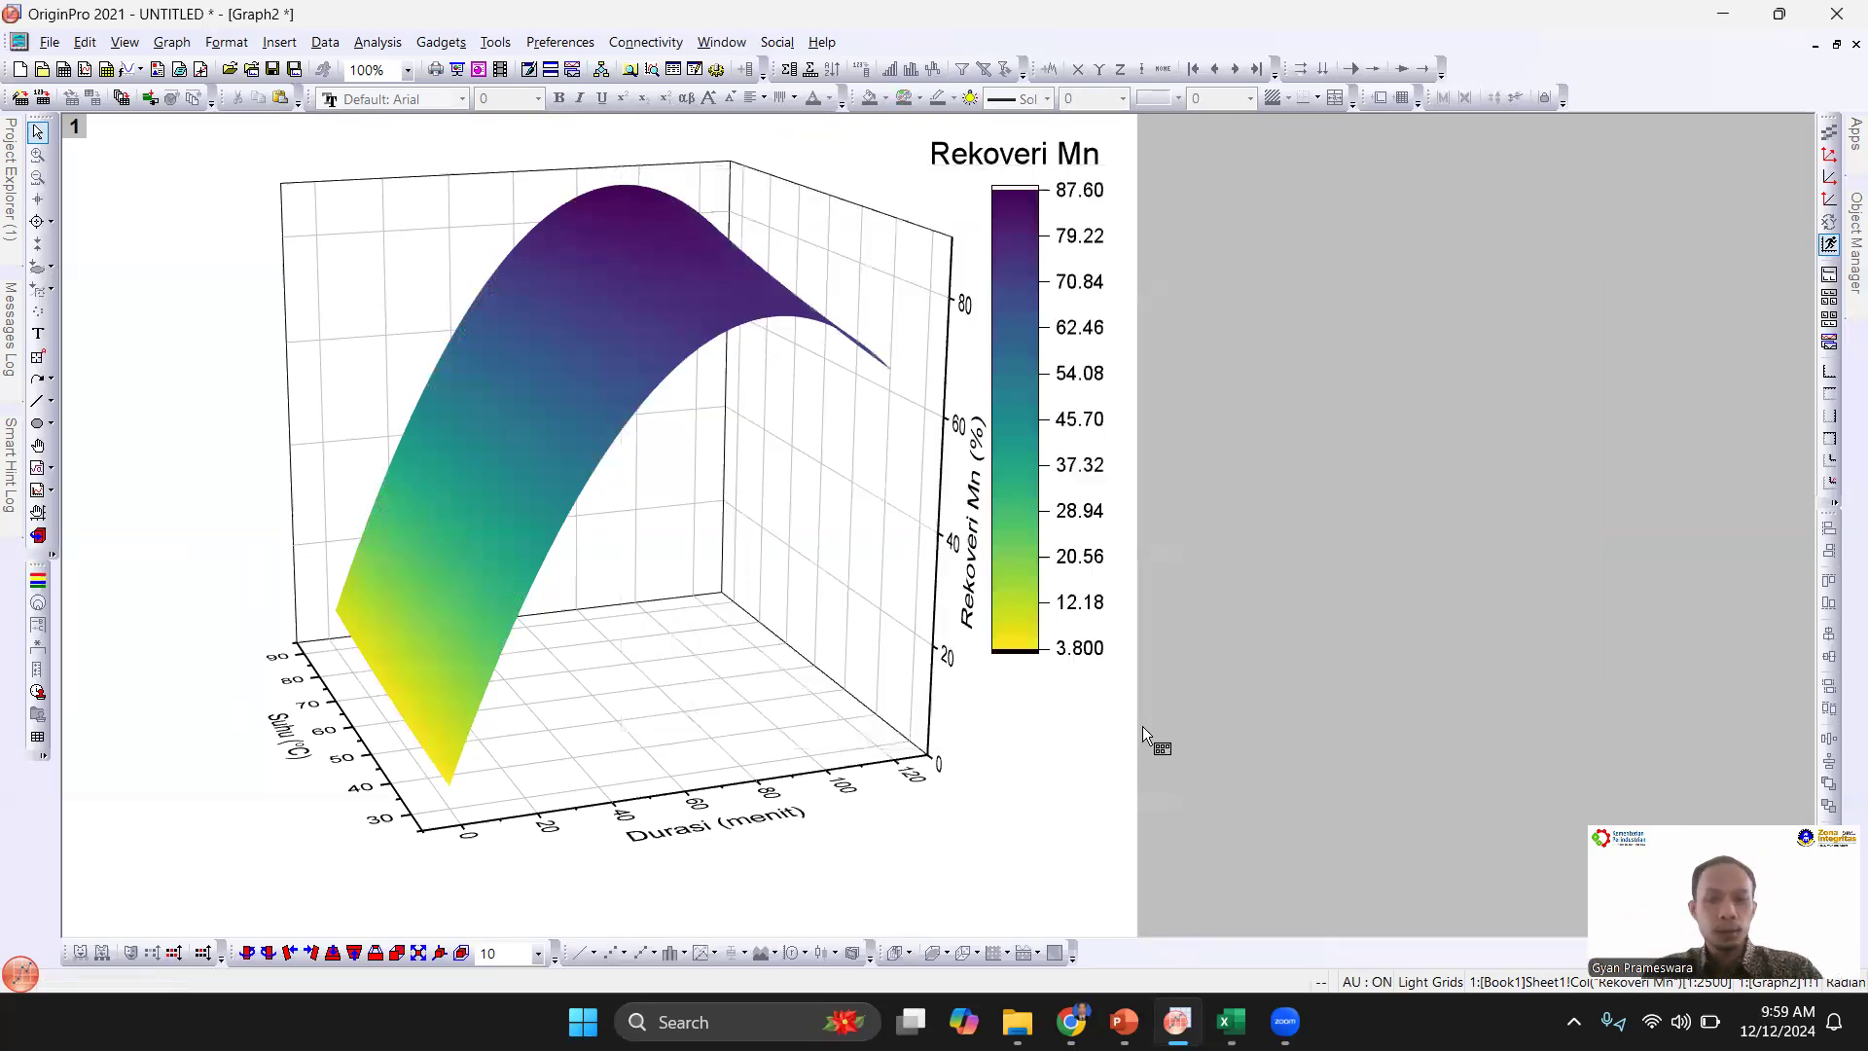
# Step: Rotate the 3D frame counterclockwise by two increments of 10 and move the color scale clear of the Rekoveri Mn axis title
pyautogui.click(247, 953)
pyautogui.click(247, 954)
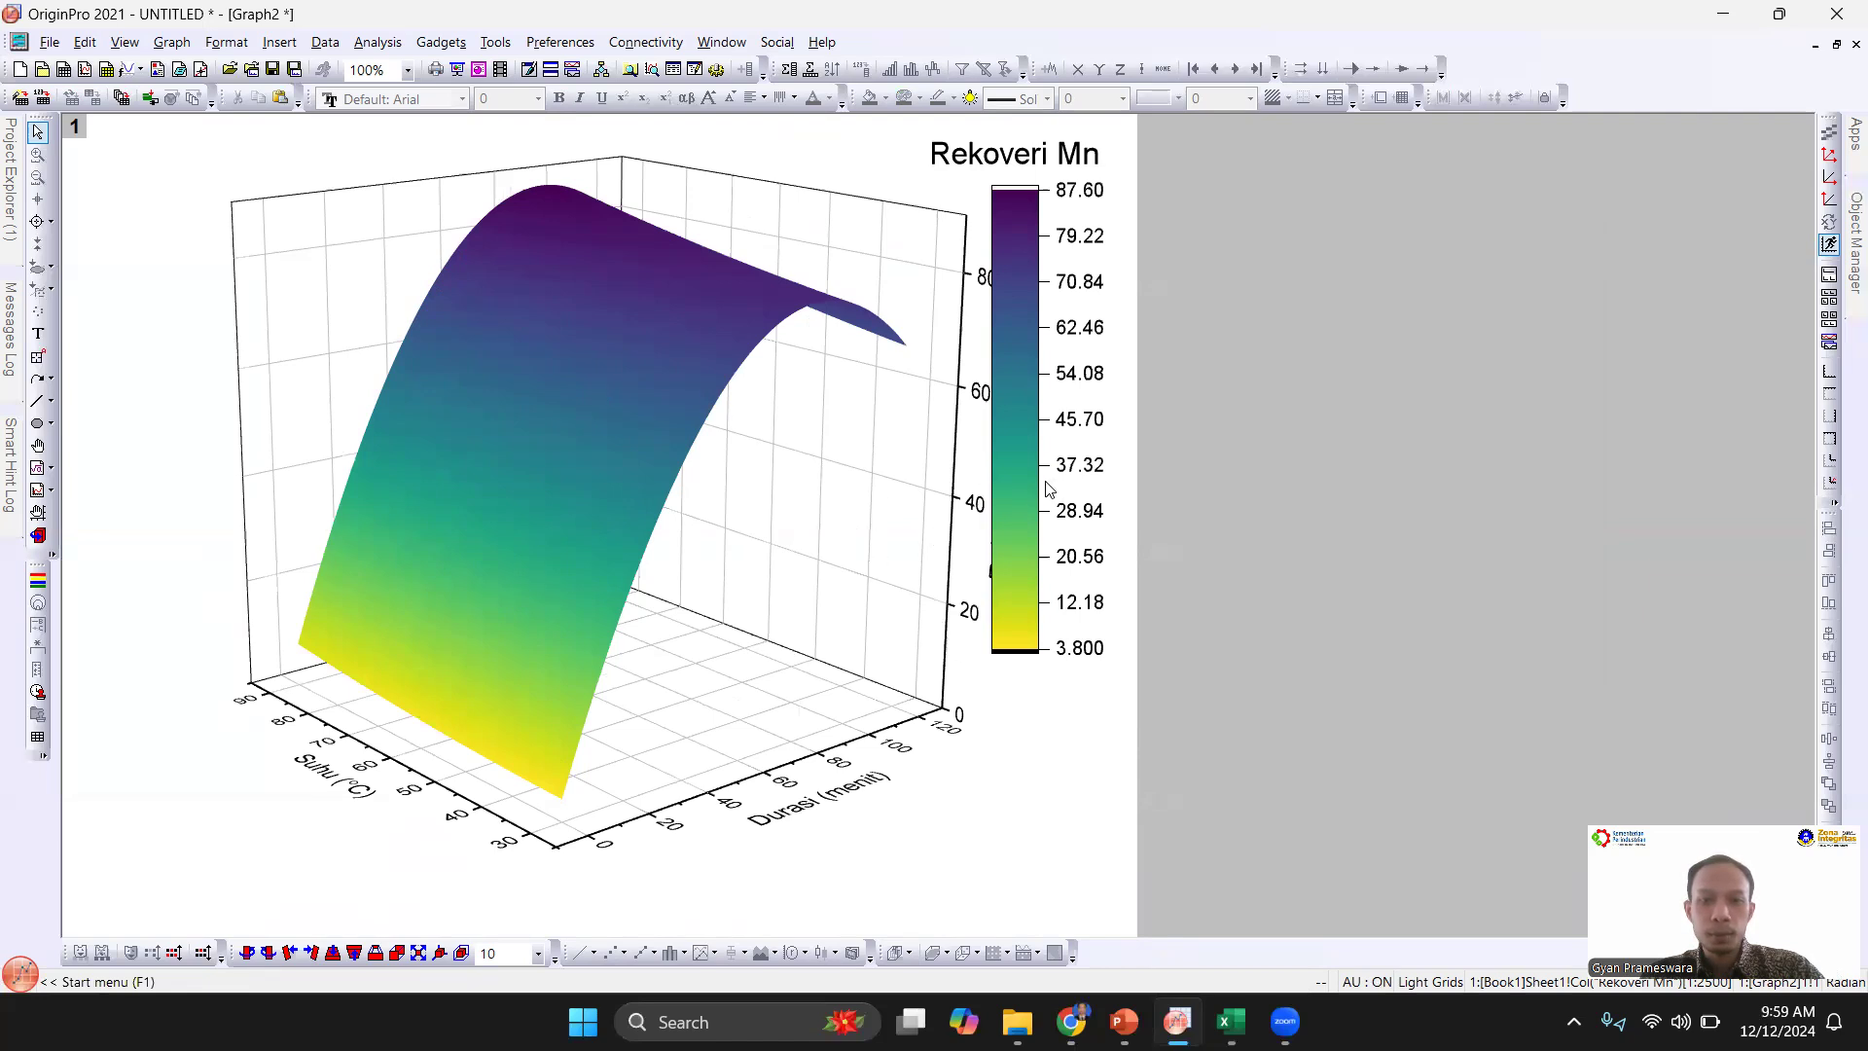
pyautogui.moveTo(1012, 446); pyautogui.dragTo(1076, 426)
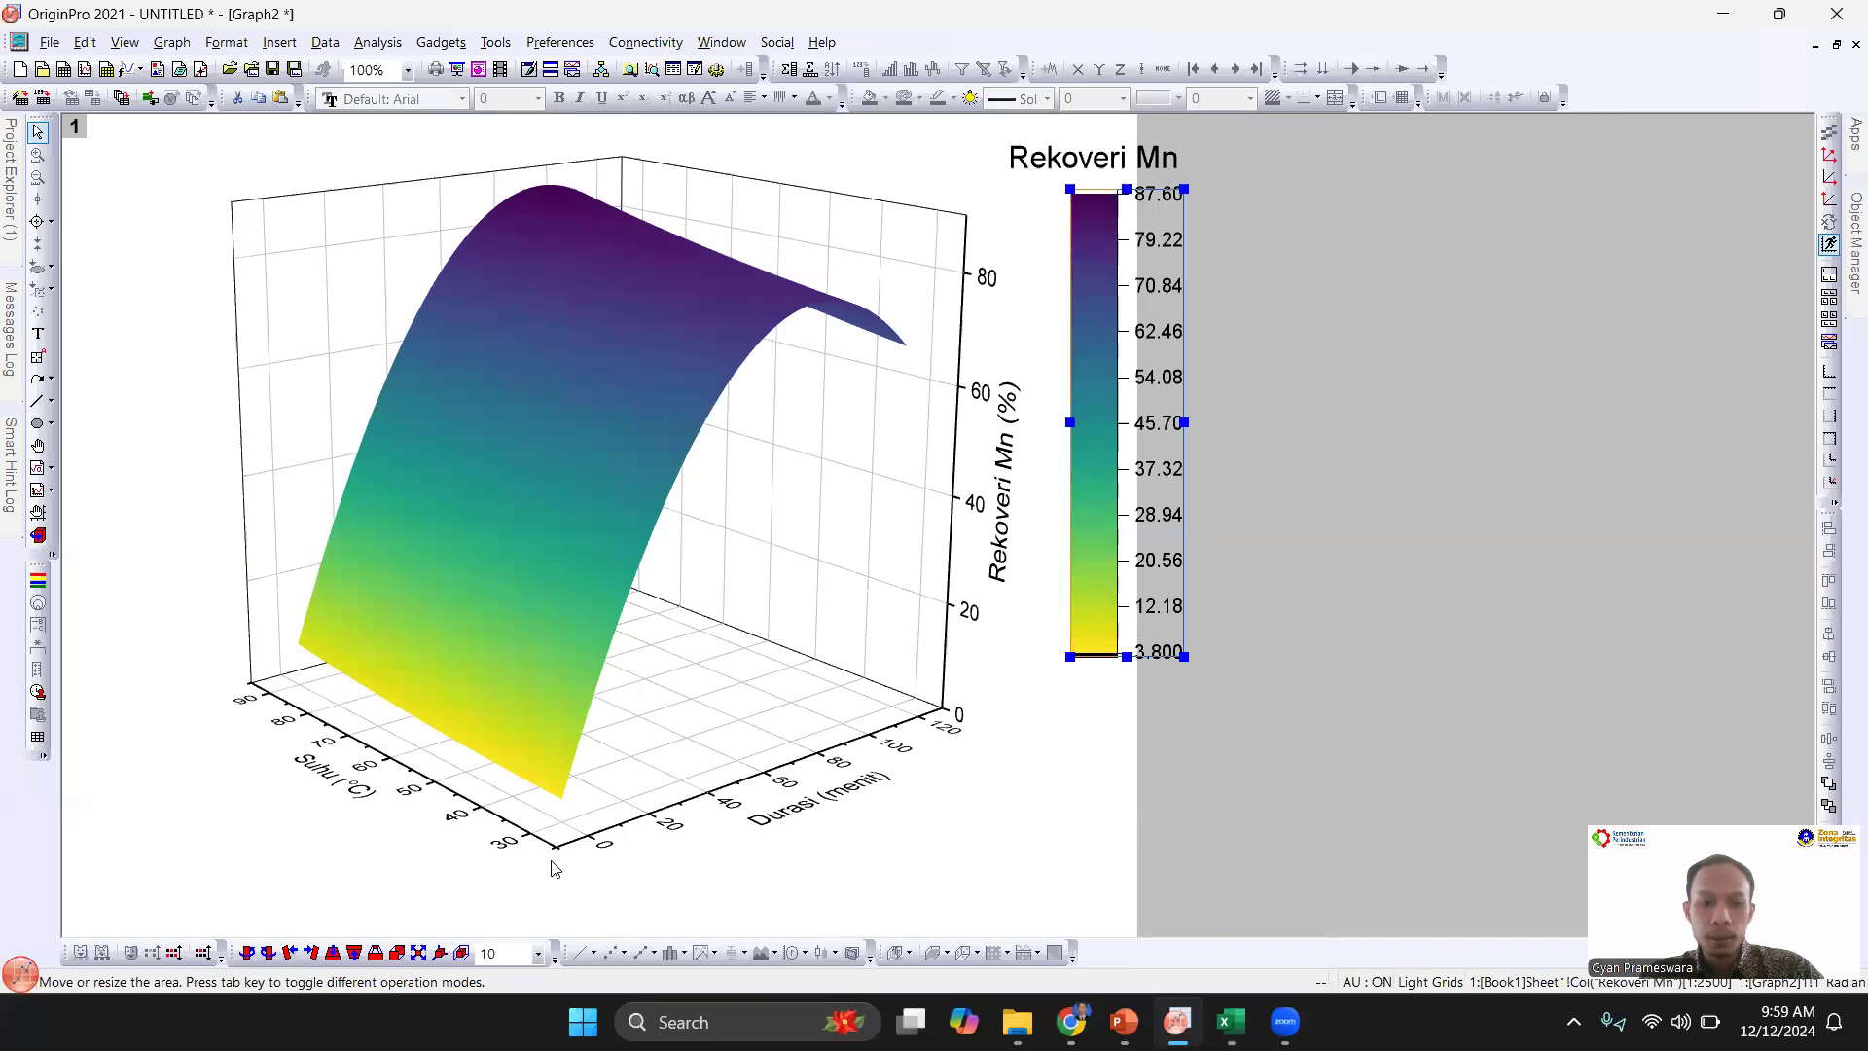
# Step: Reverse the scale direction of the Suhu (Y) axis
pyautogui.click(244, 704)
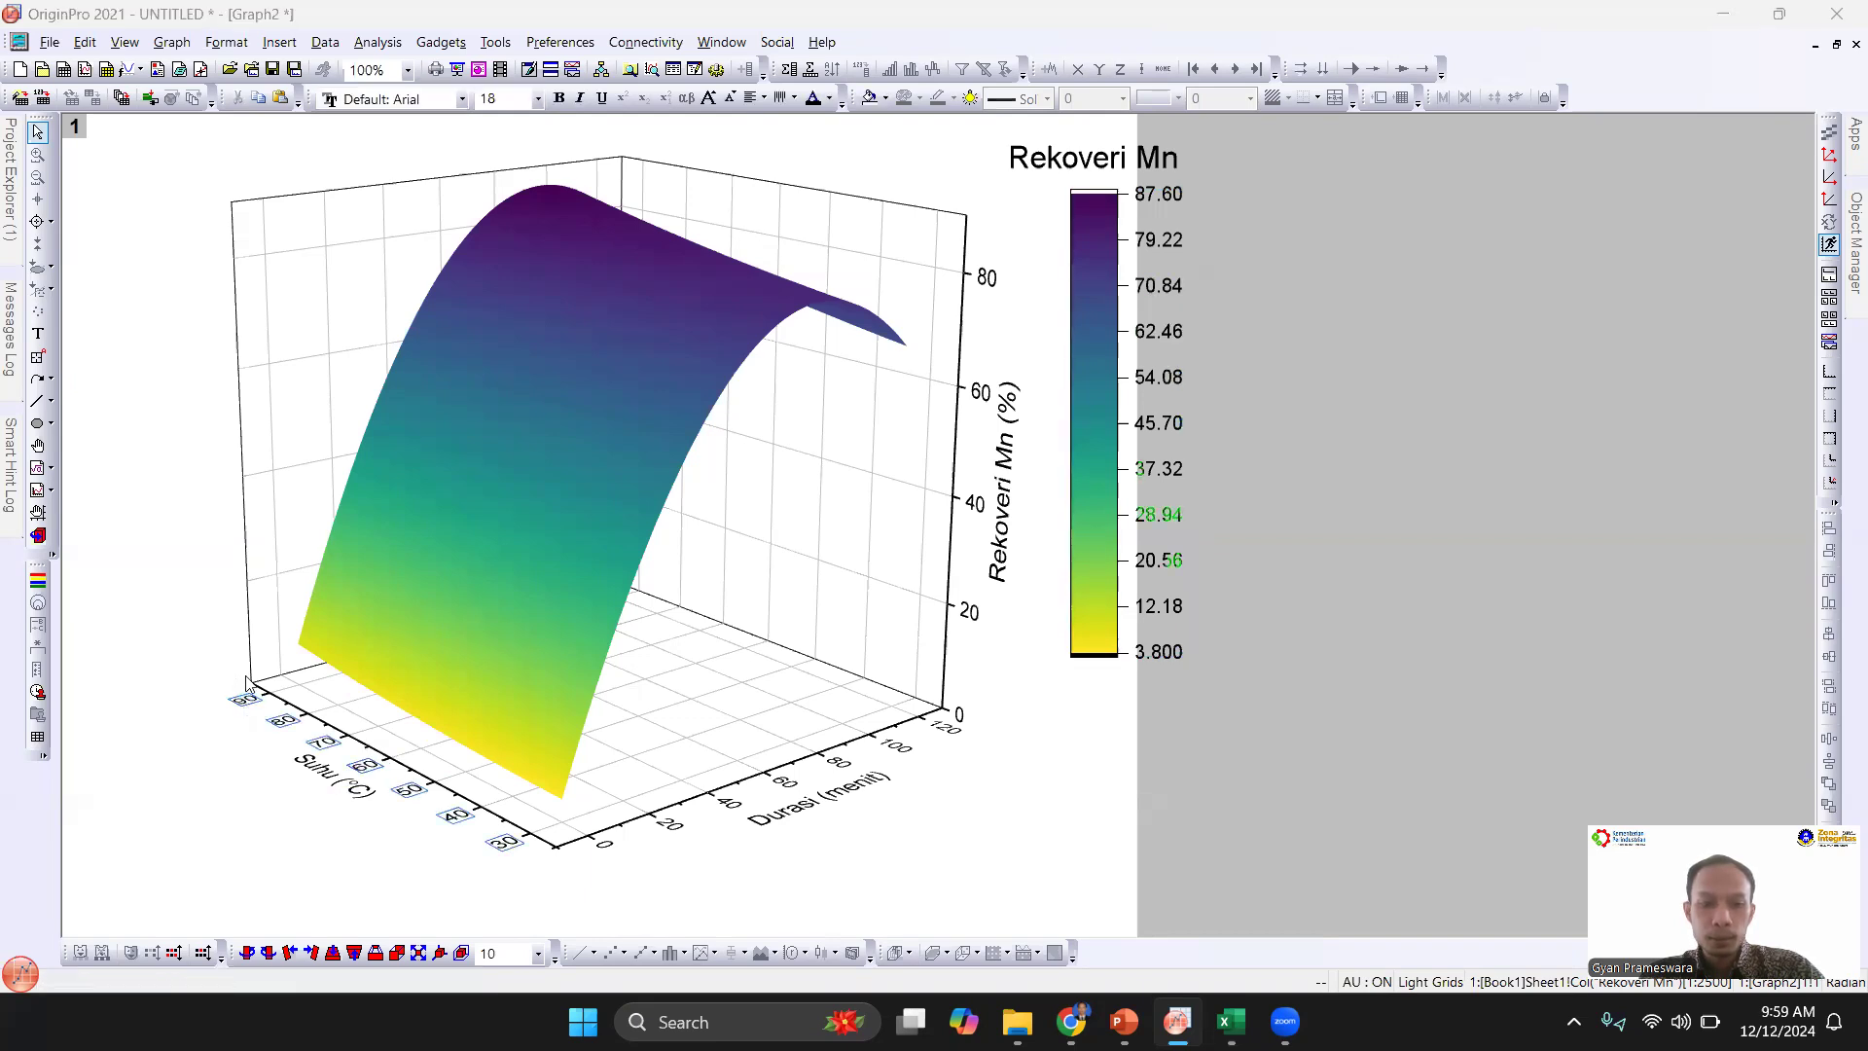
pyautogui.doubleClick(280, 769)
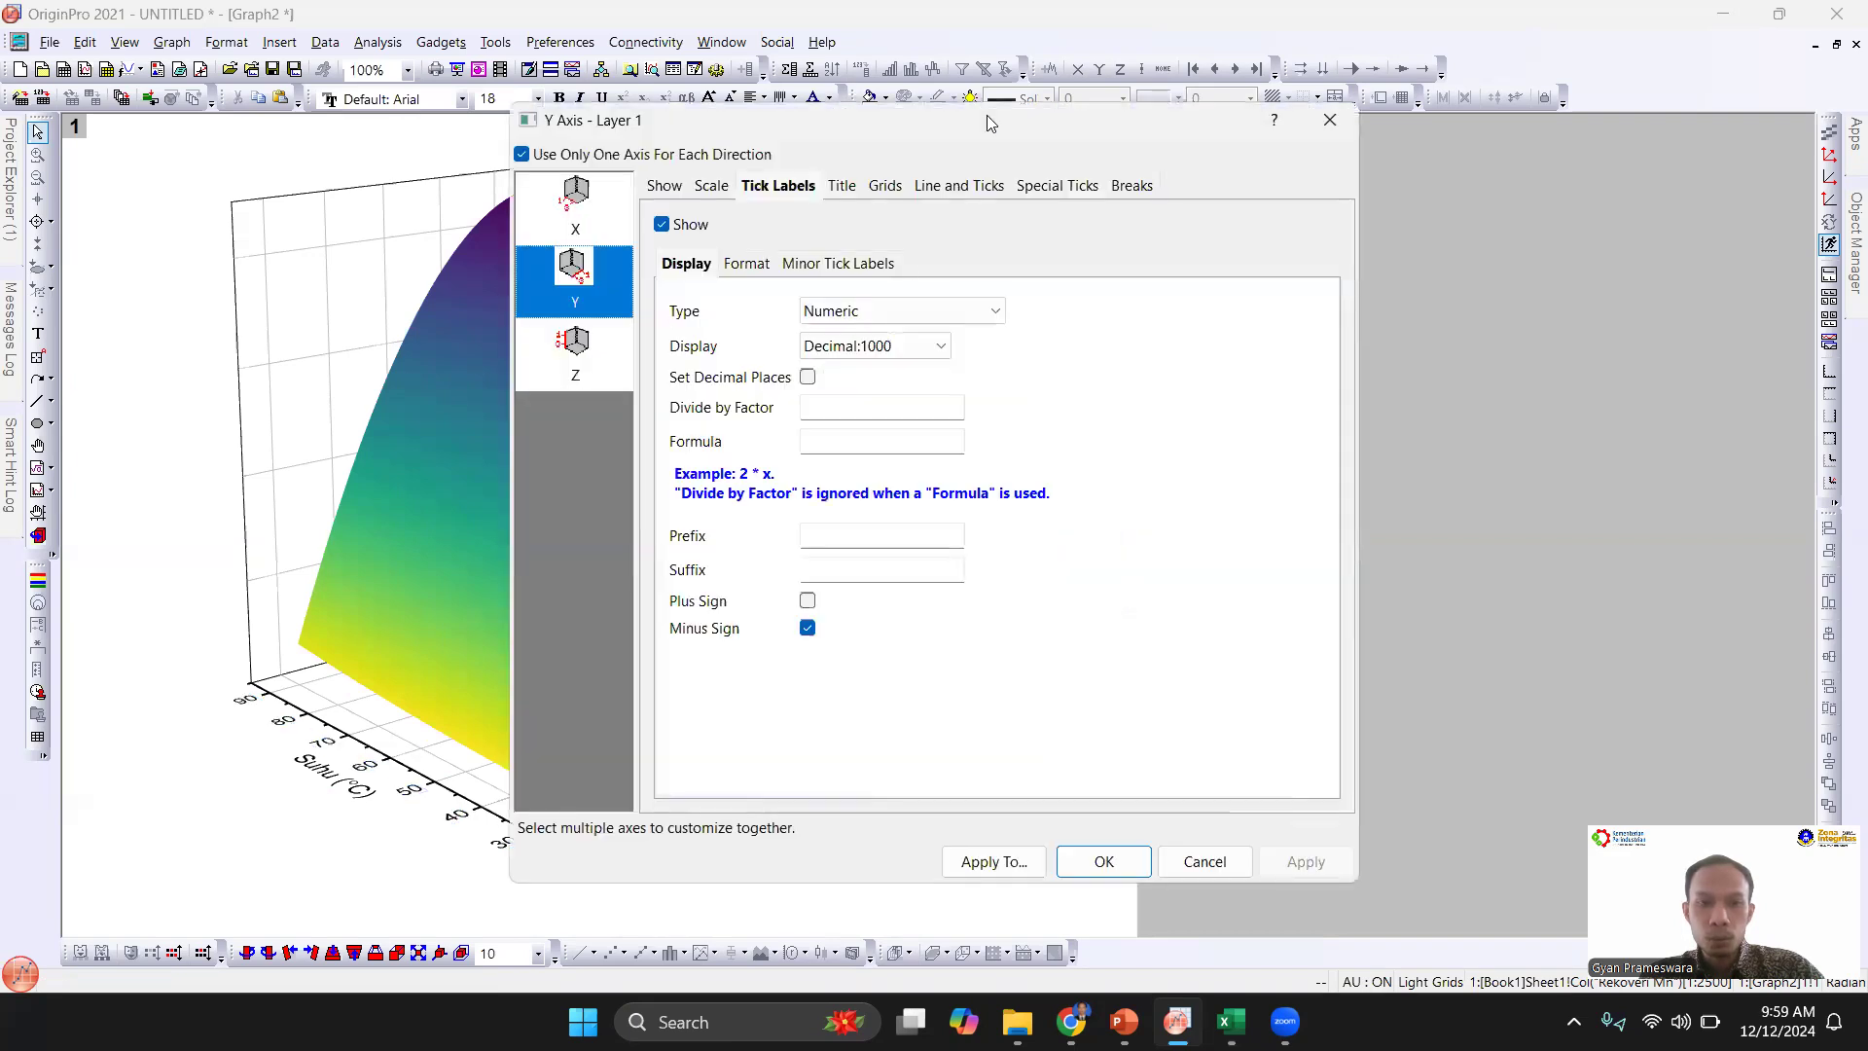
pyautogui.moveTo(1002, 121); pyautogui.dragTo(1455, 130)
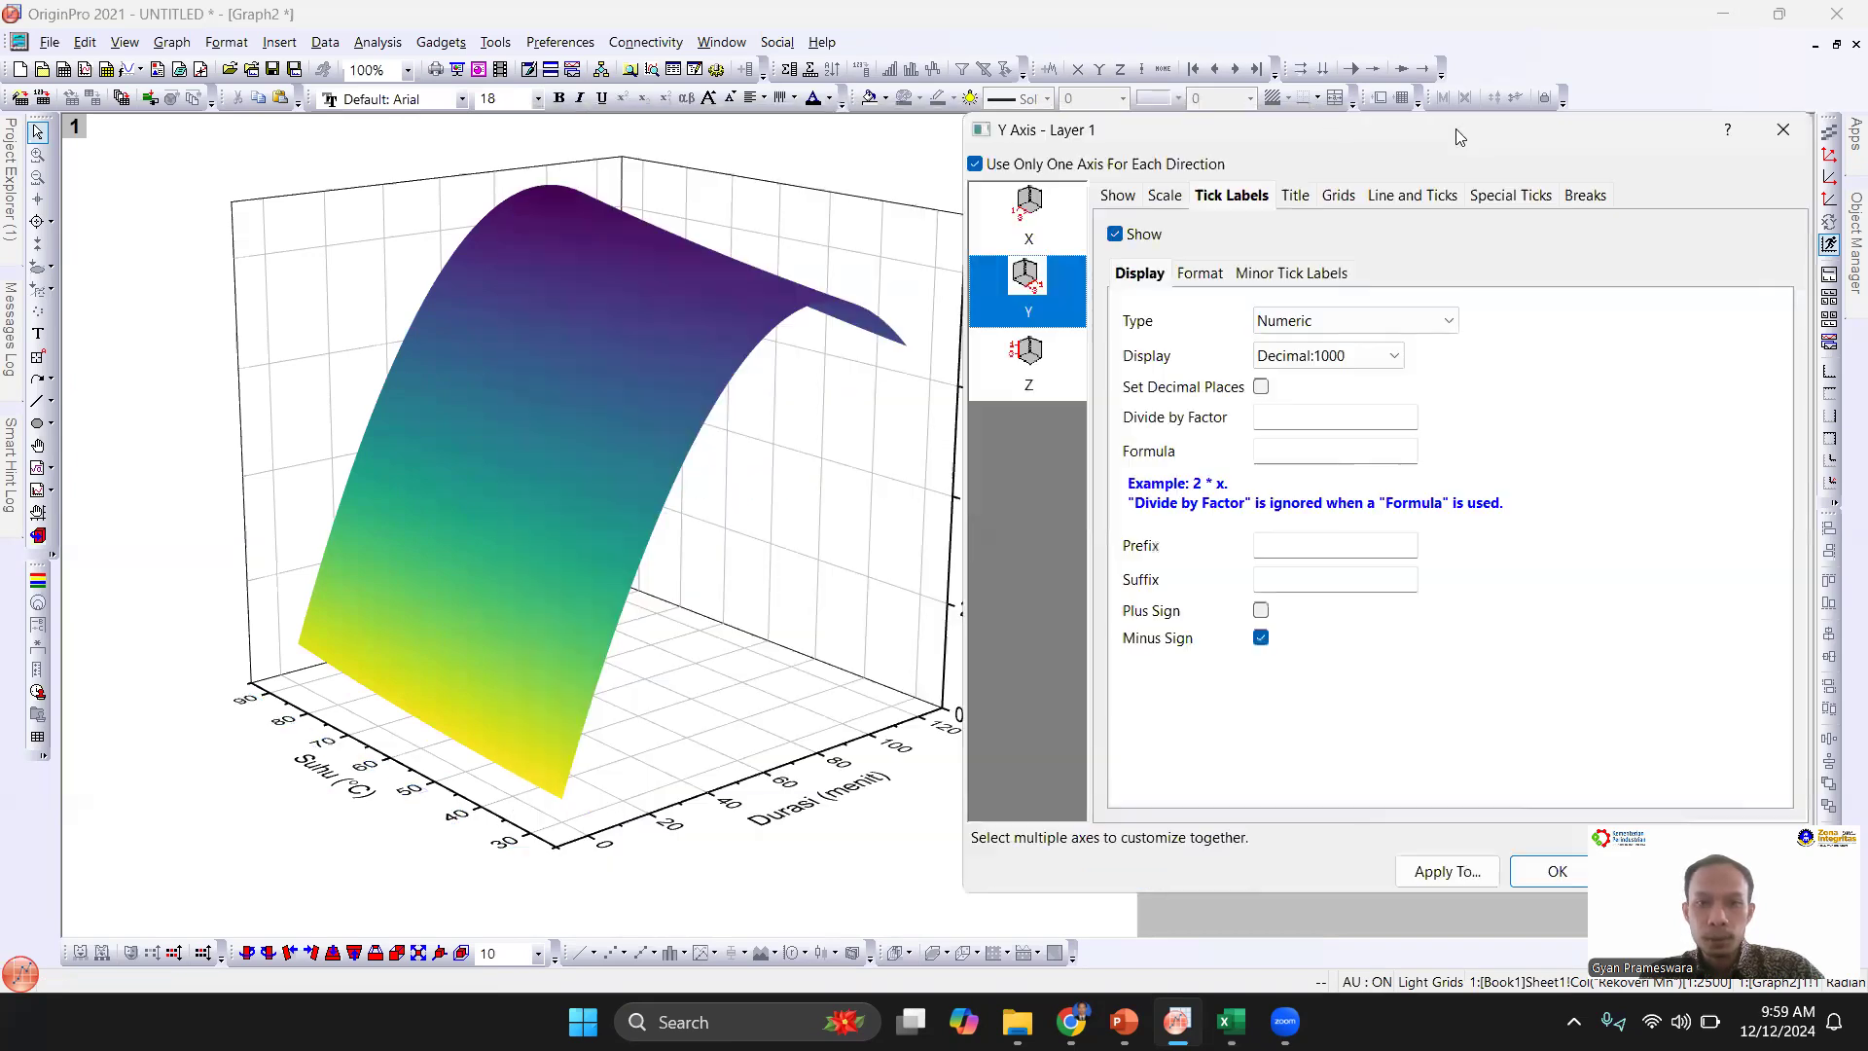
pyautogui.click(1151, 196)
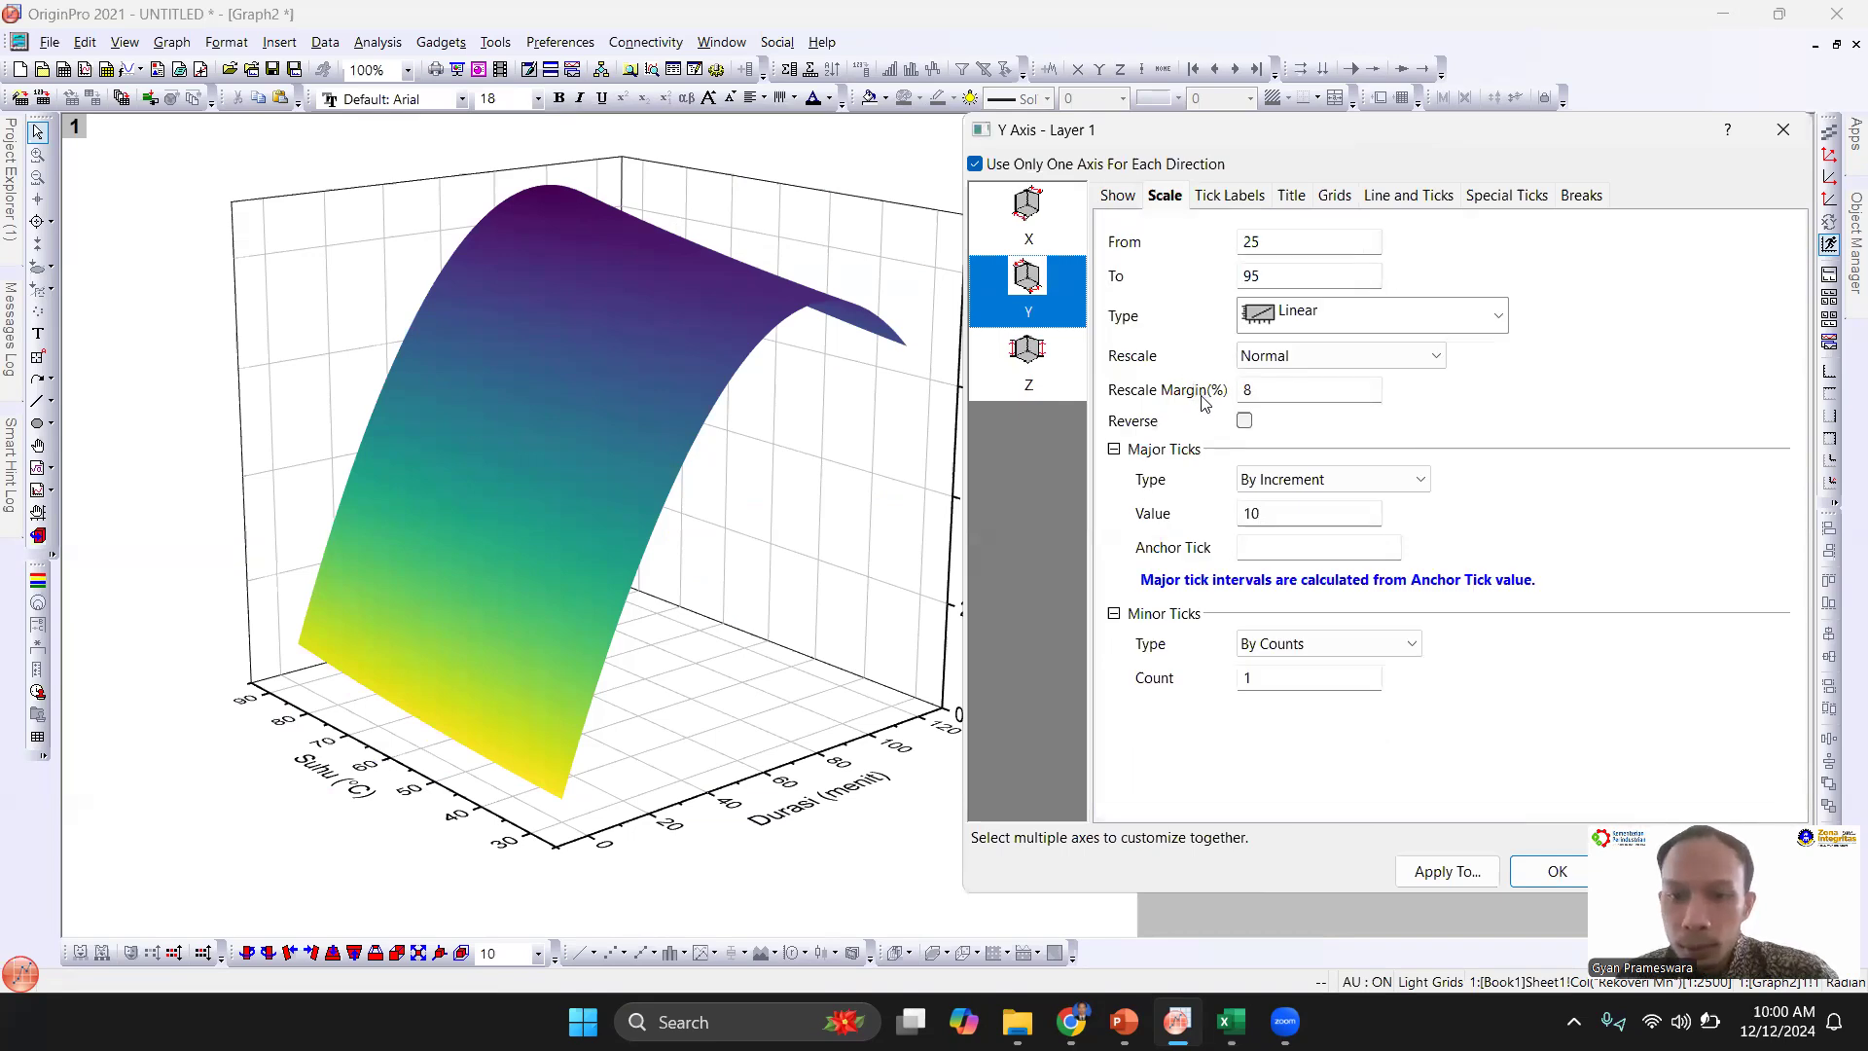
pyautogui.click(1244, 420)
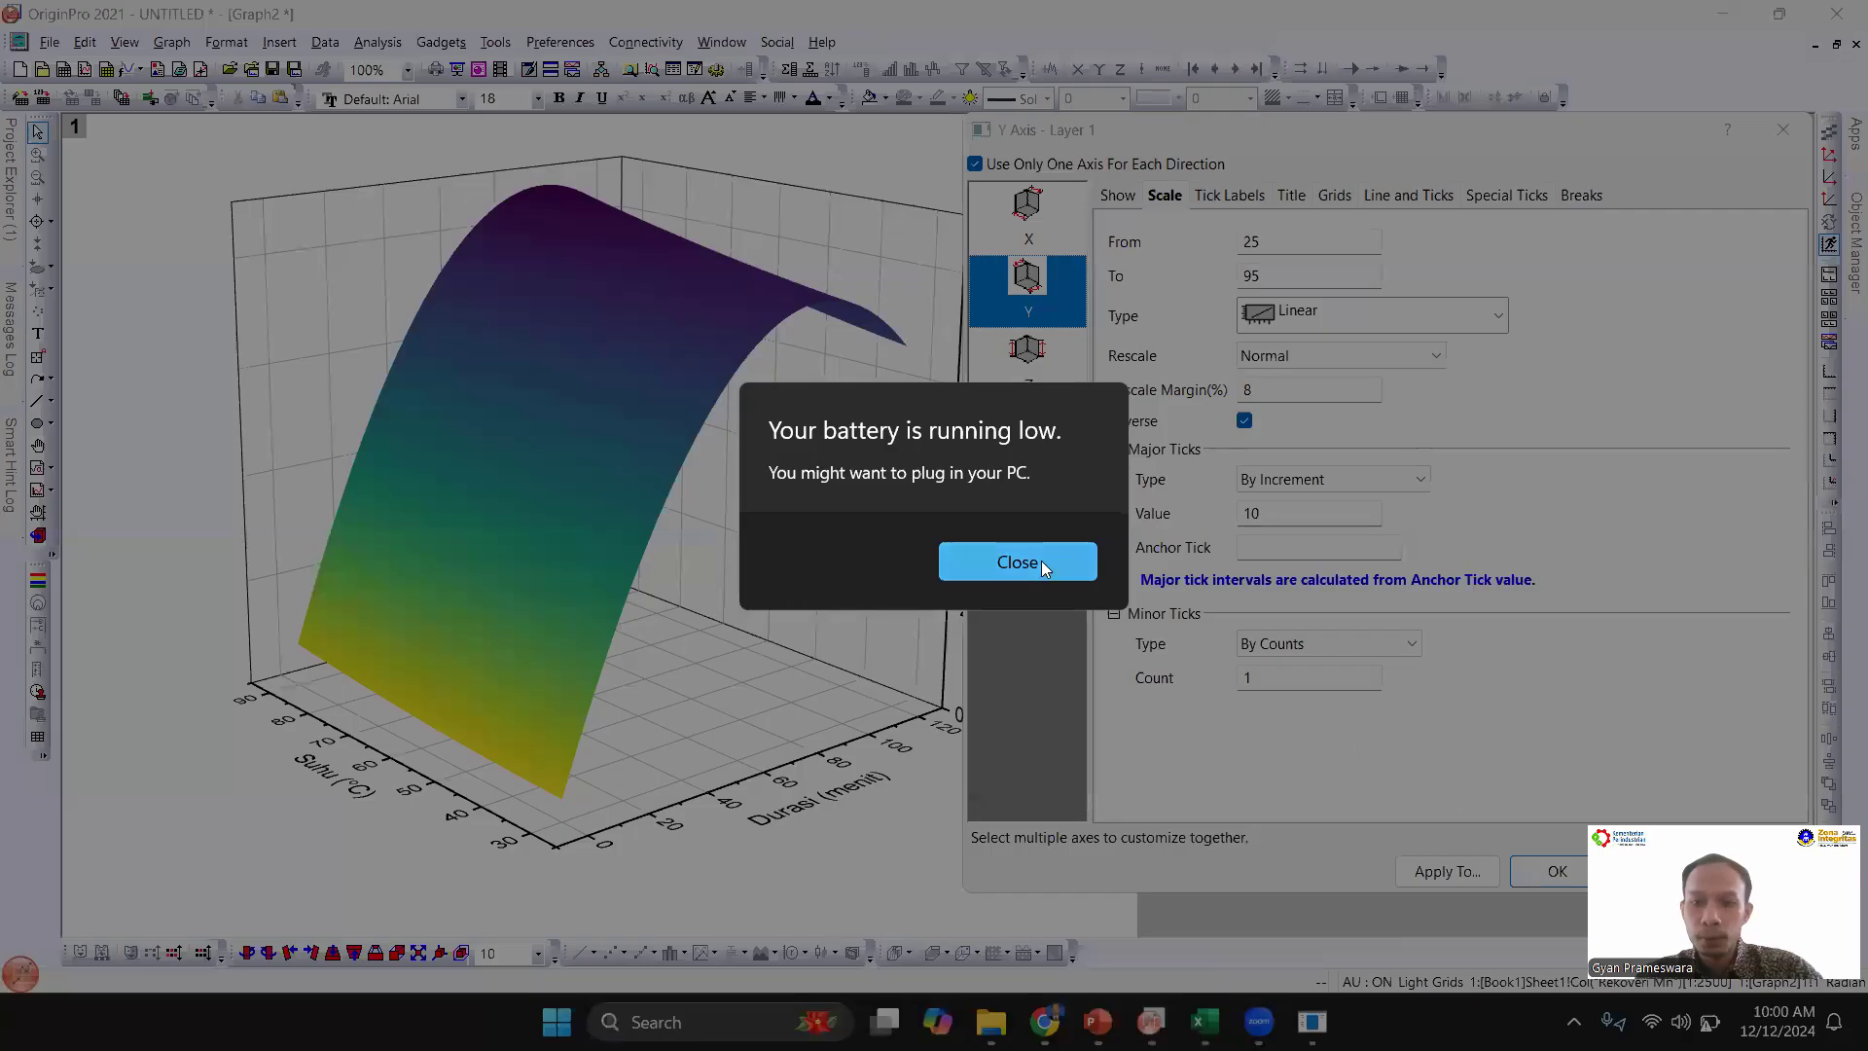
pyautogui.click(1021, 559)
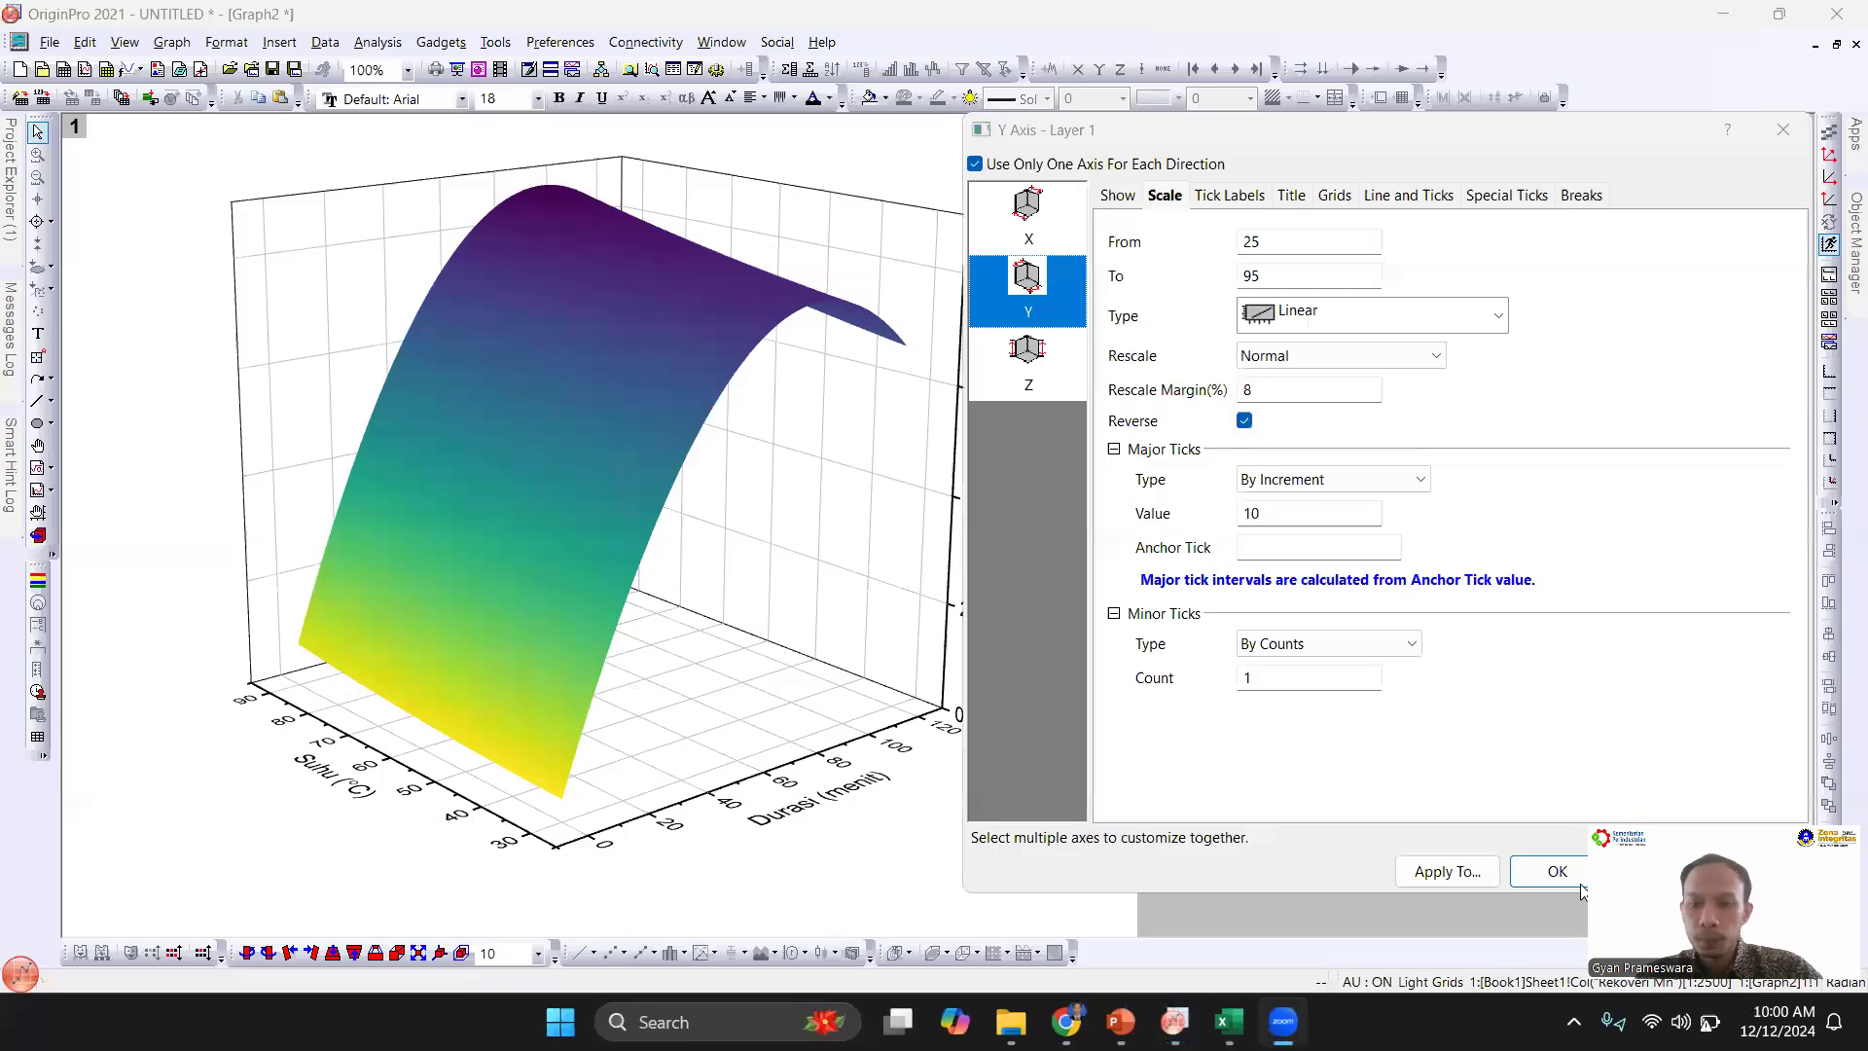
pyautogui.click(1554, 871)
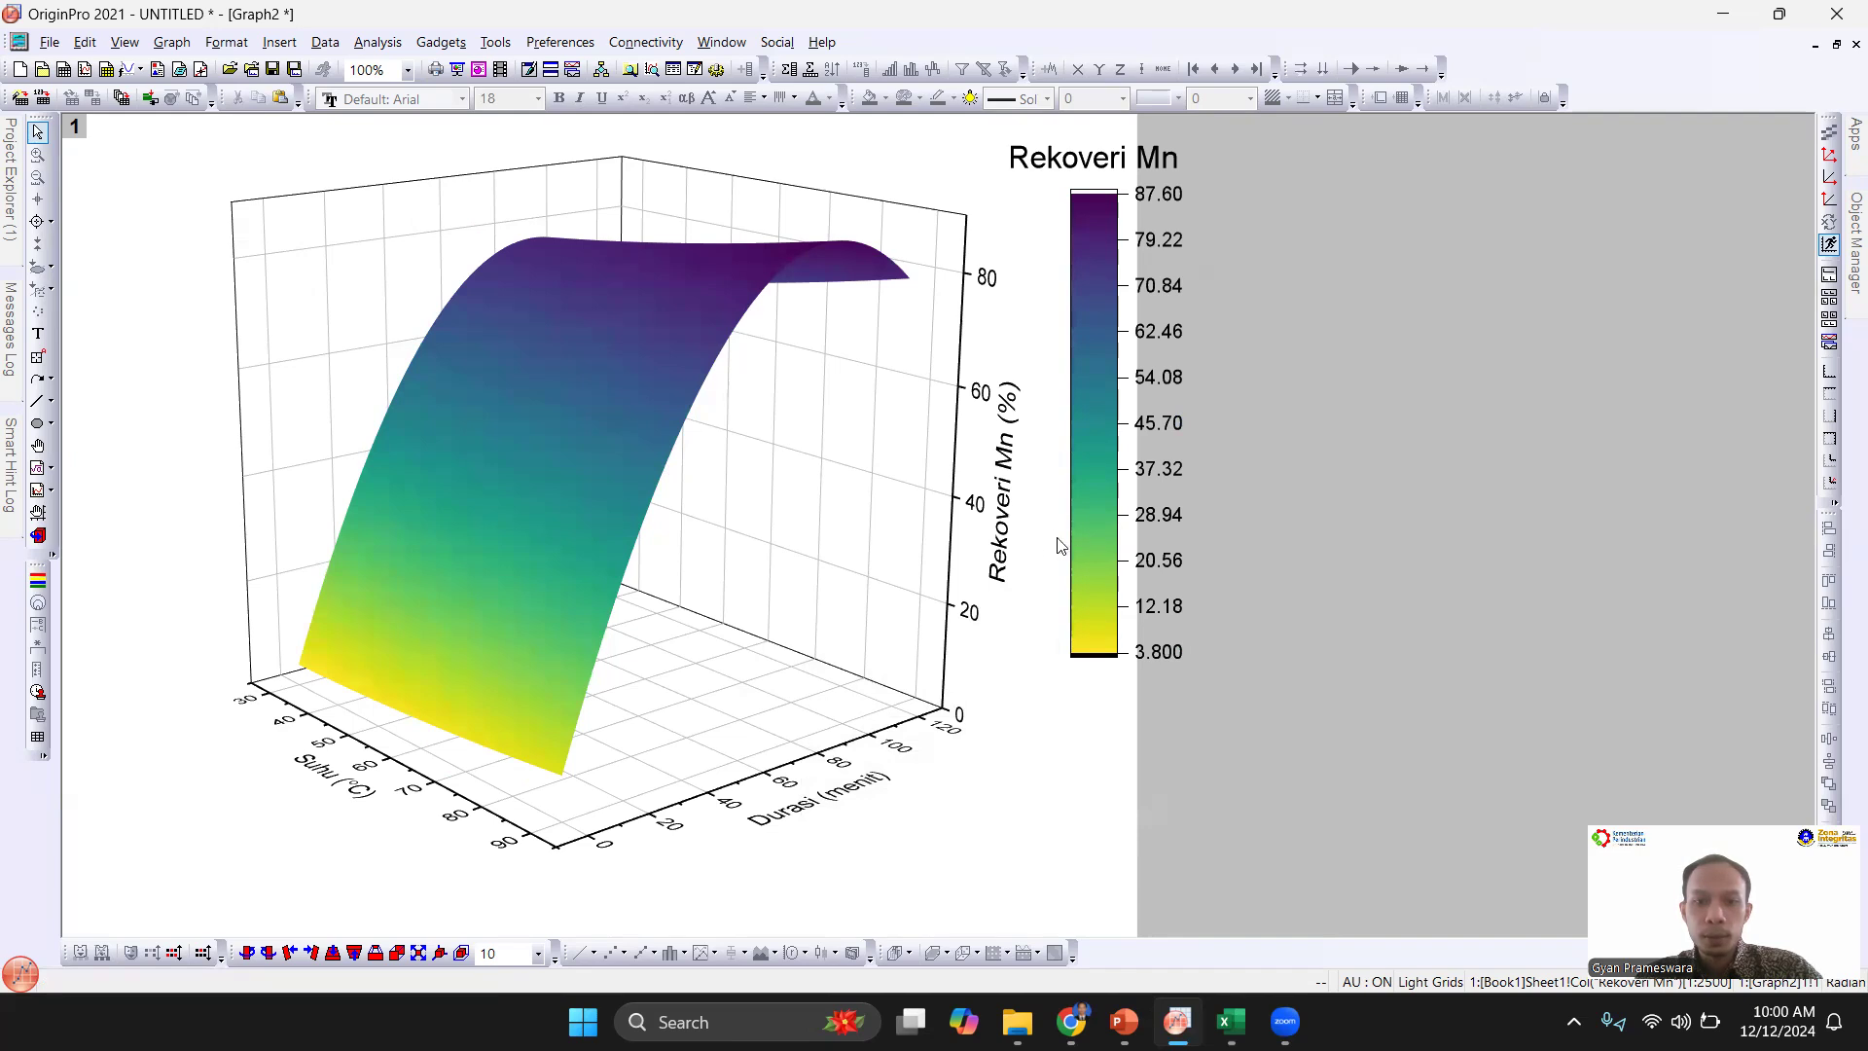
# Step: Shrink the 3D graph so that it and its color scale fit within the page, and reposition the color scale beside it
pyautogui.click(901, 597)
pyautogui.moveTo(1051, 875); pyautogui.dragTo(932, 756)
pyautogui.click(1039, 639)
pyautogui.click(979, 413)
pyautogui.moveTo(979, 413); pyautogui.dragTo(978, 441)
# Step: Replace the color scale's title with "Rekoveri (%)" and centre it above the color scale
pyautogui.click(905, 178)
pyautogui.click(905, 180)
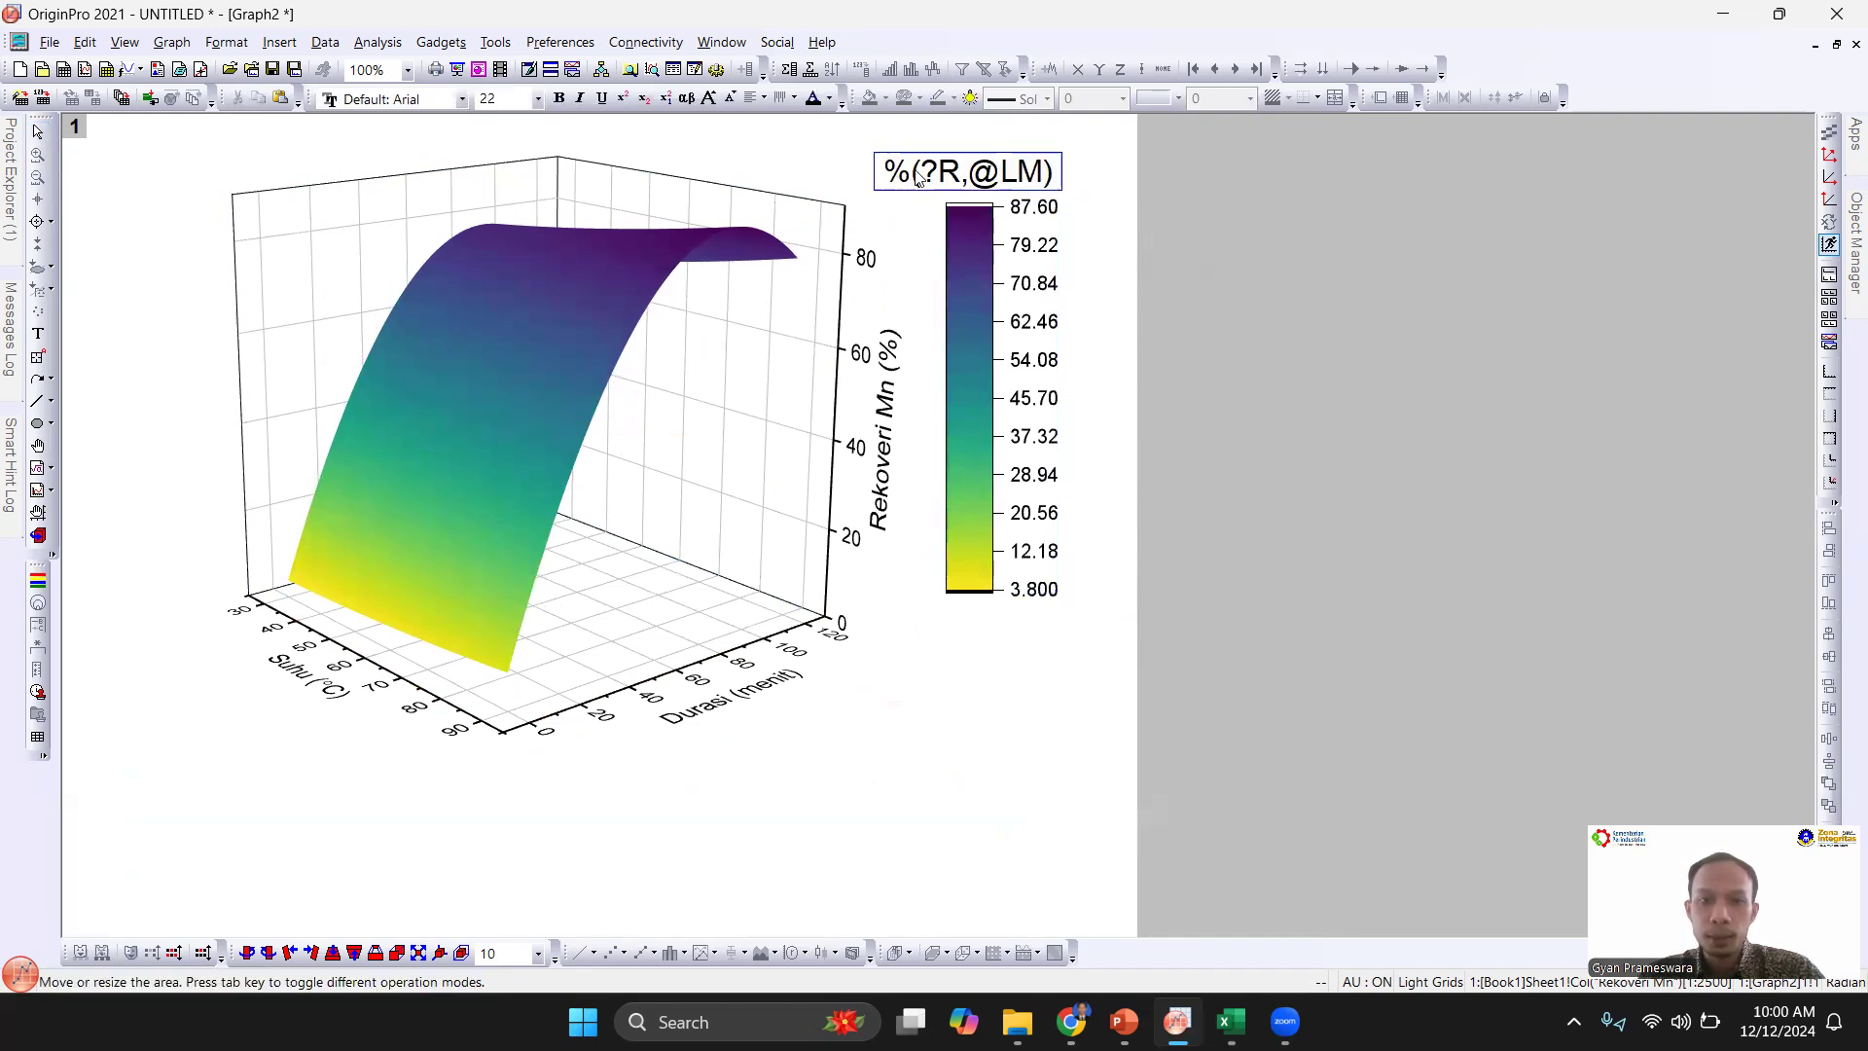
pyautogui.moveTo(881, 173); pyautogui.dragTo(1074, 192)
pyautogui.write('R')
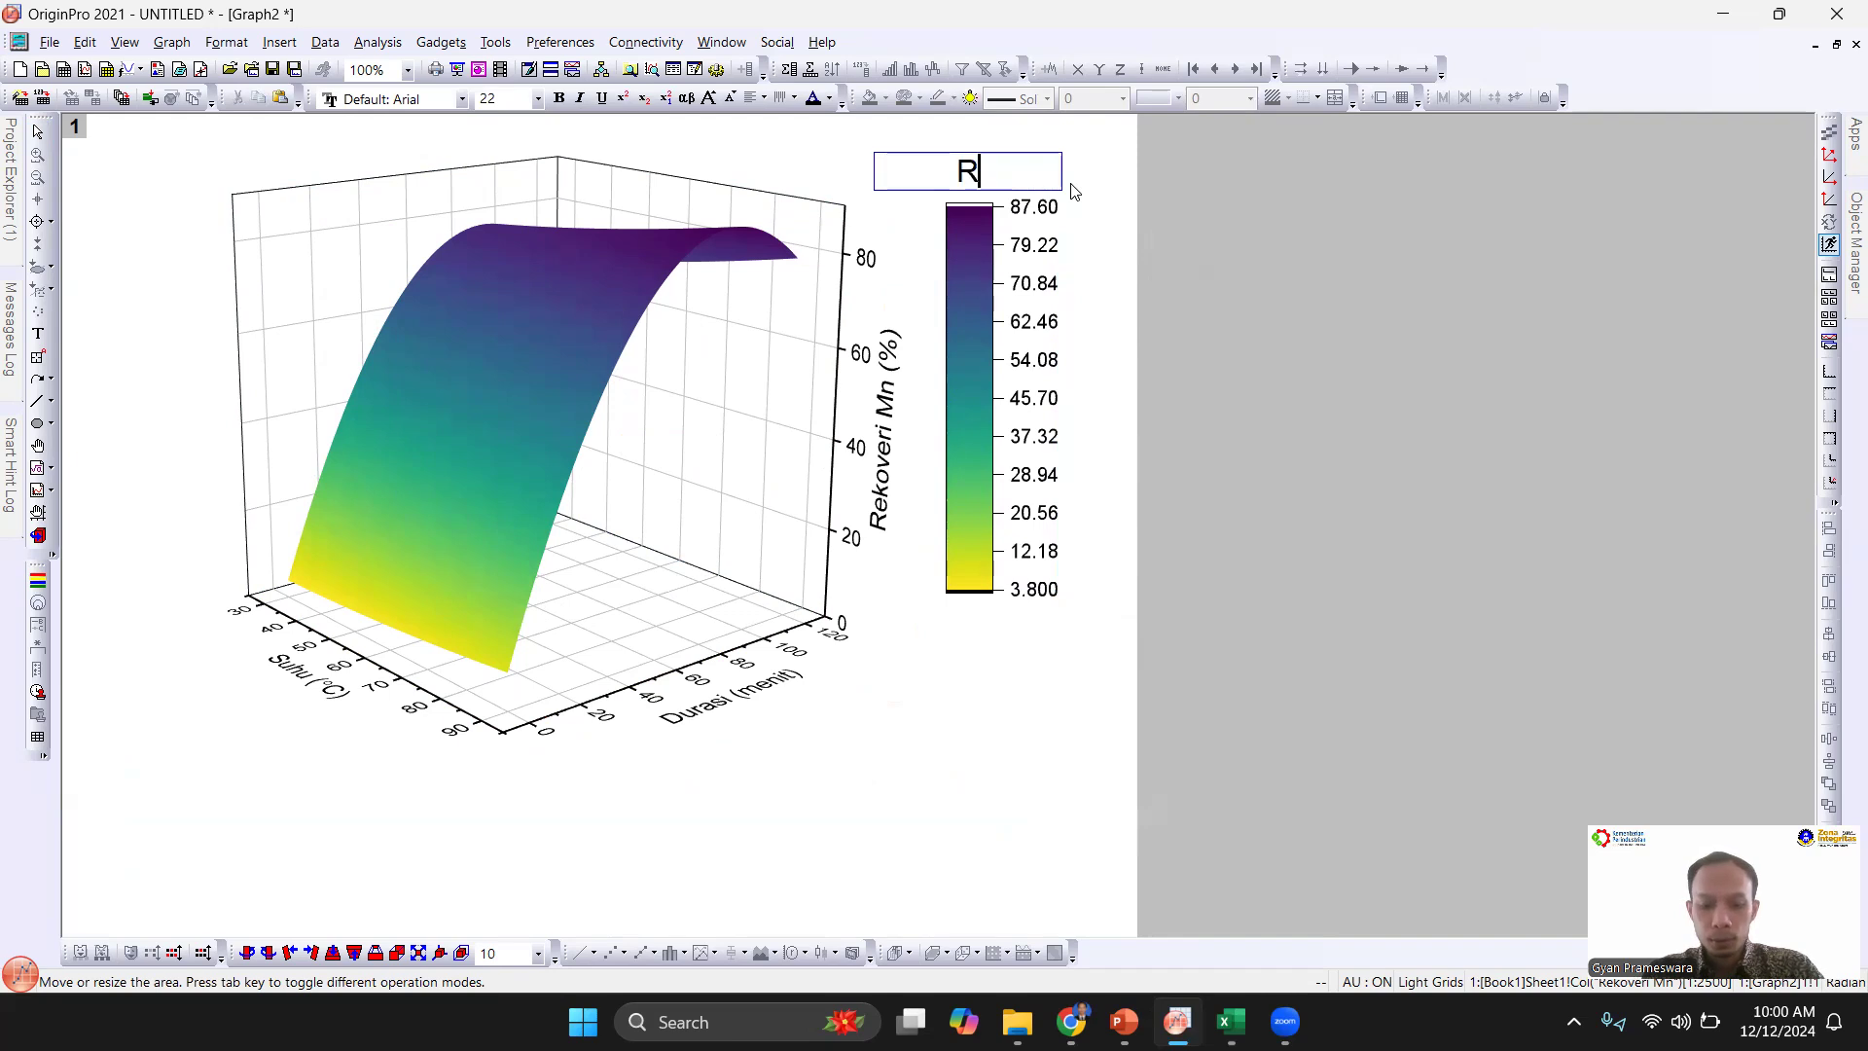
pyautogui.write('ekoveri (%)')
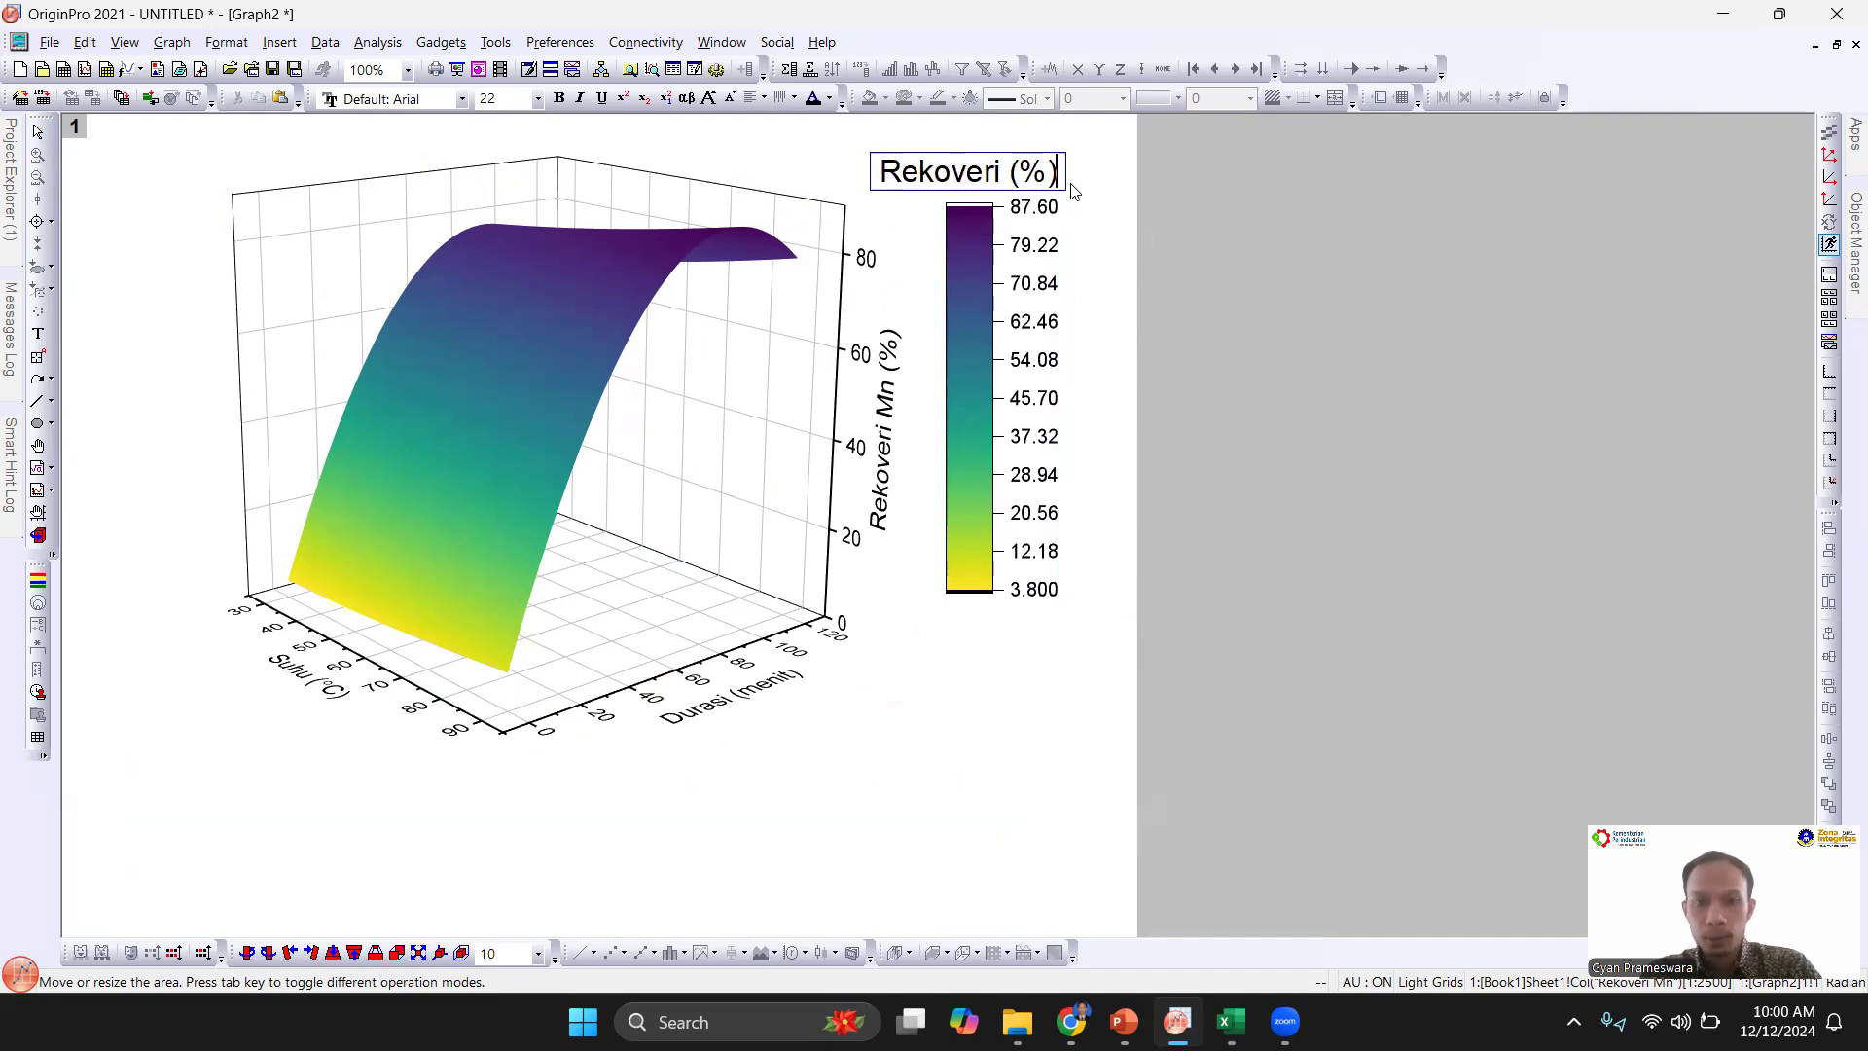
pyautogui.click(1114, 224)
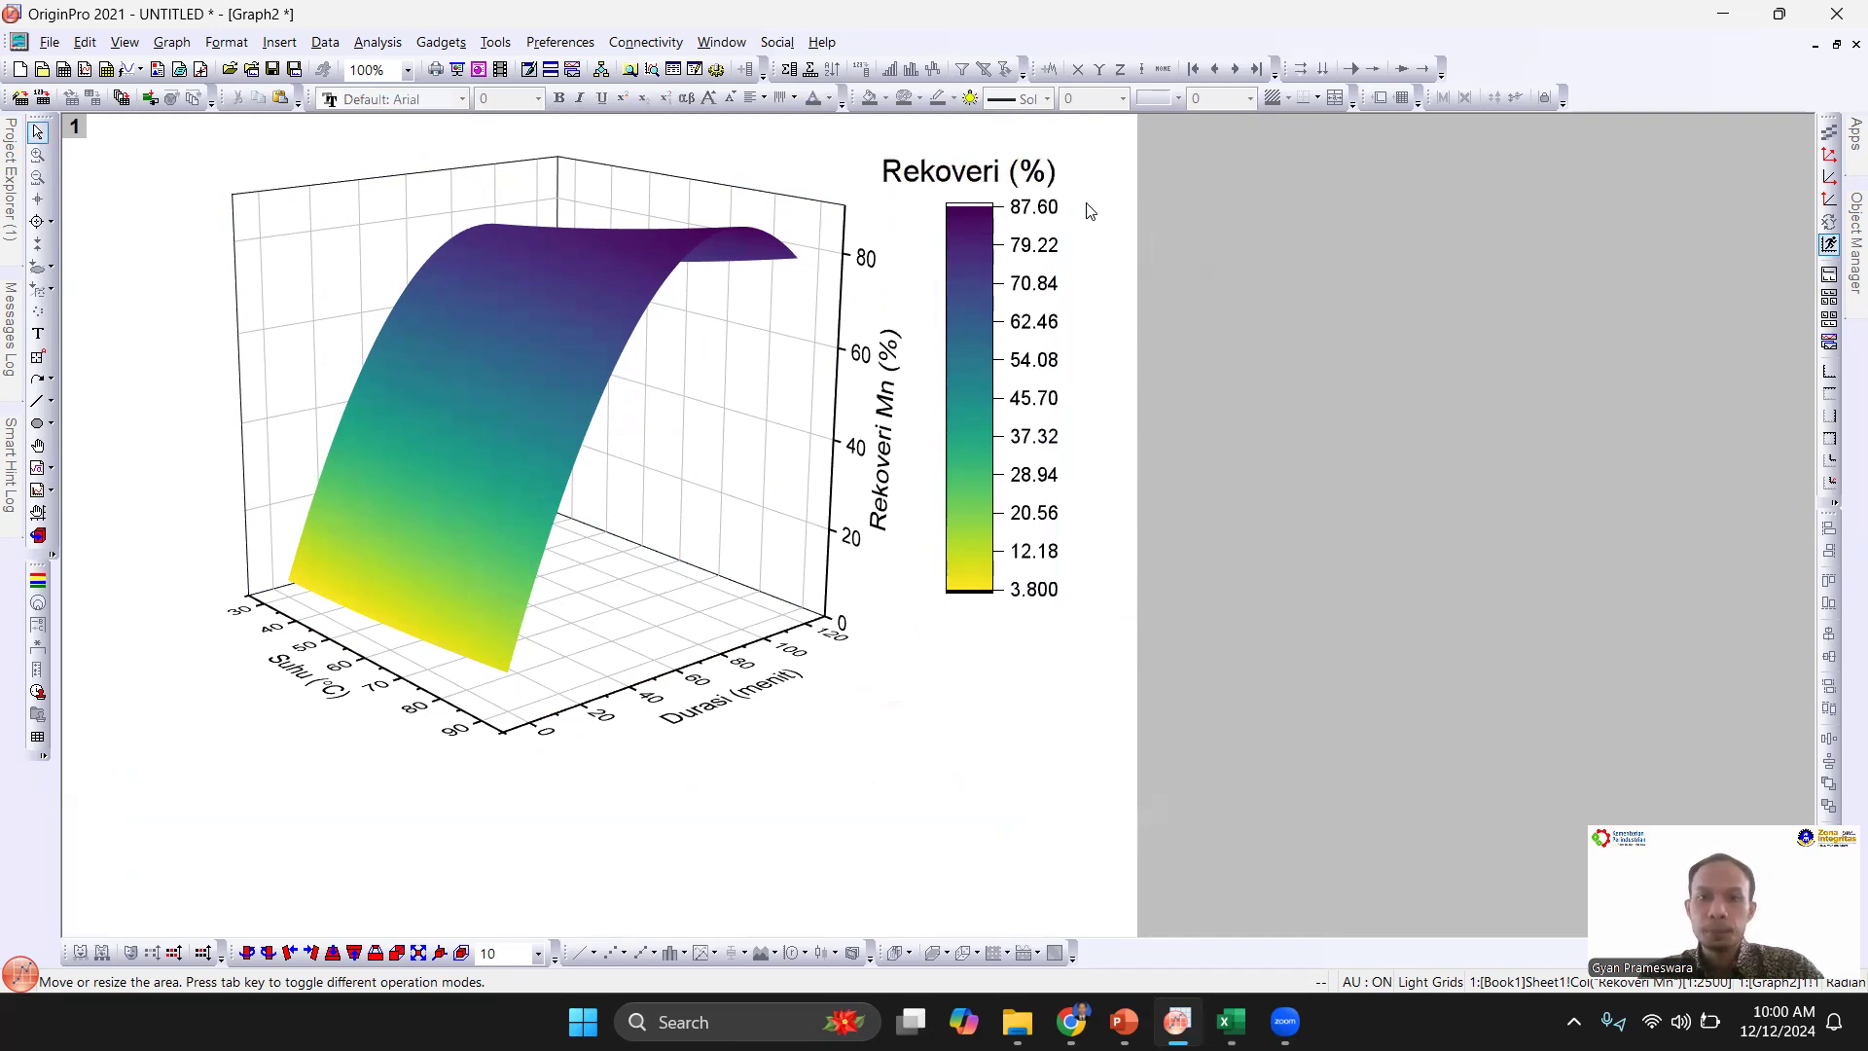
pyautogui.click(1021, 185)
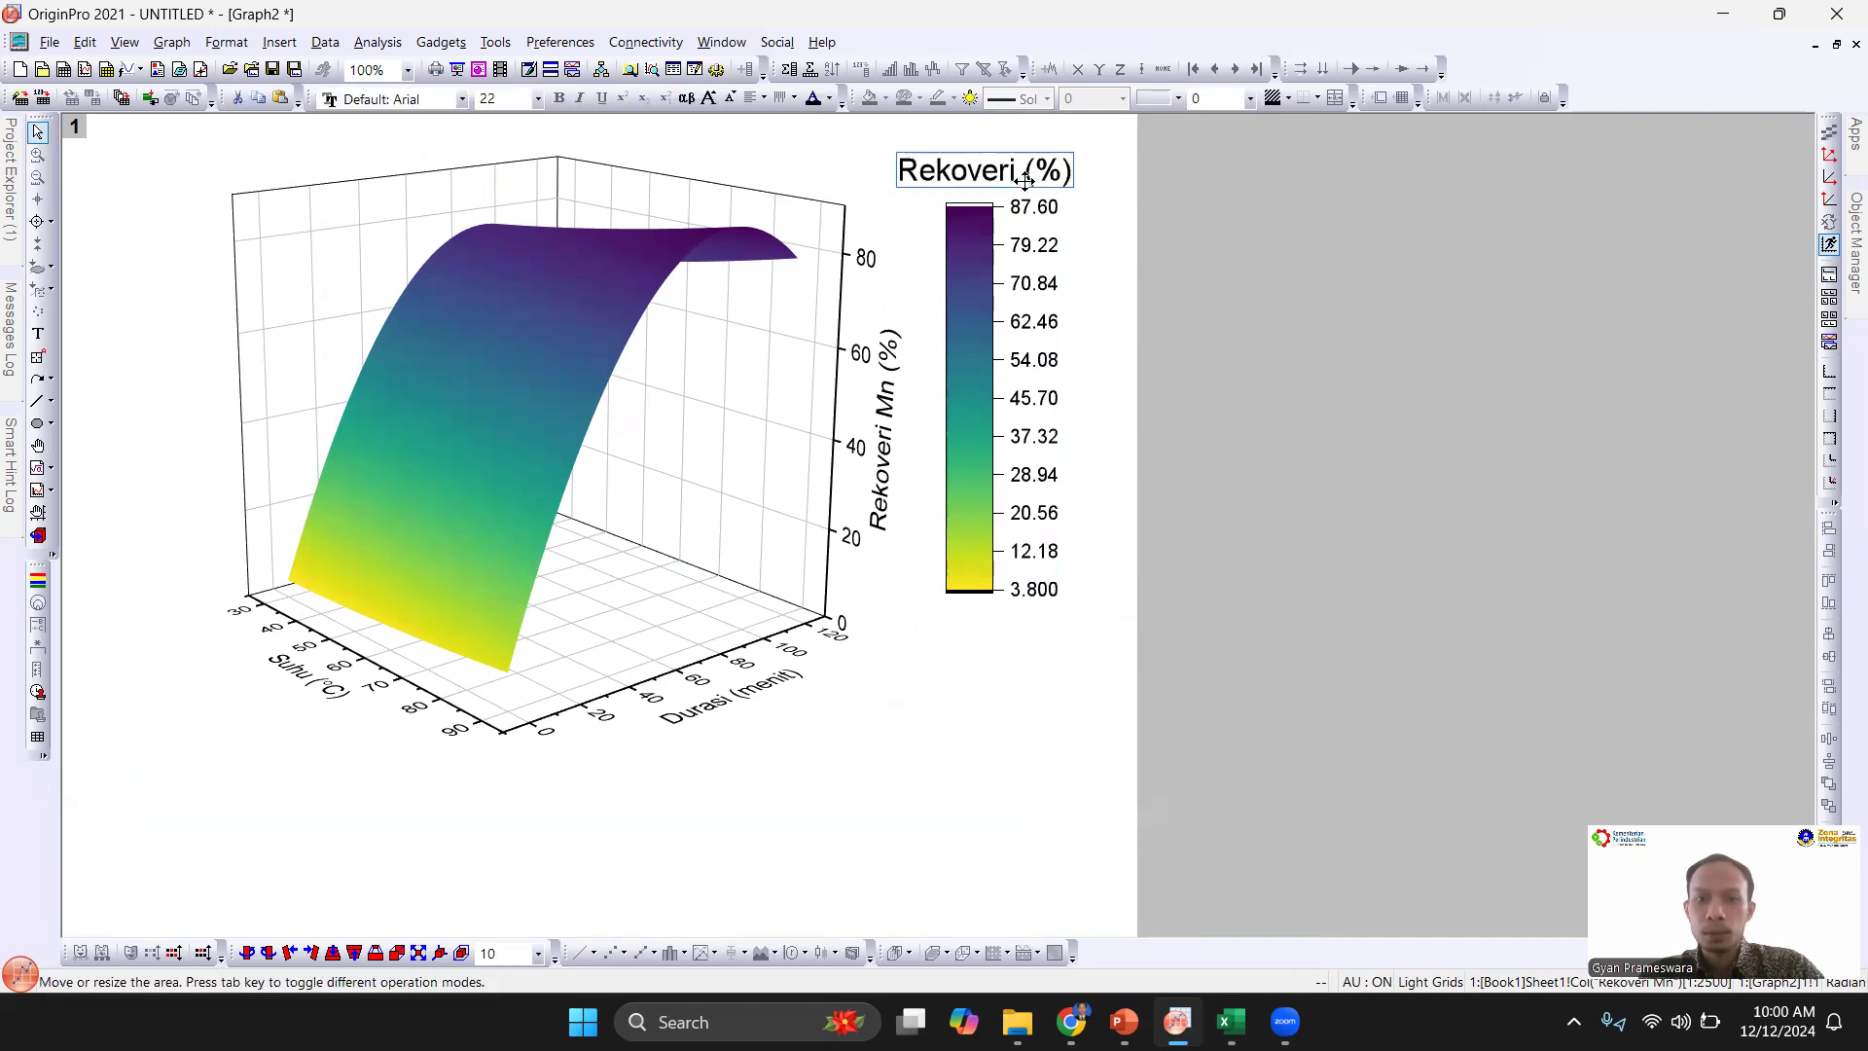
pyautogui.click(1085, 661)
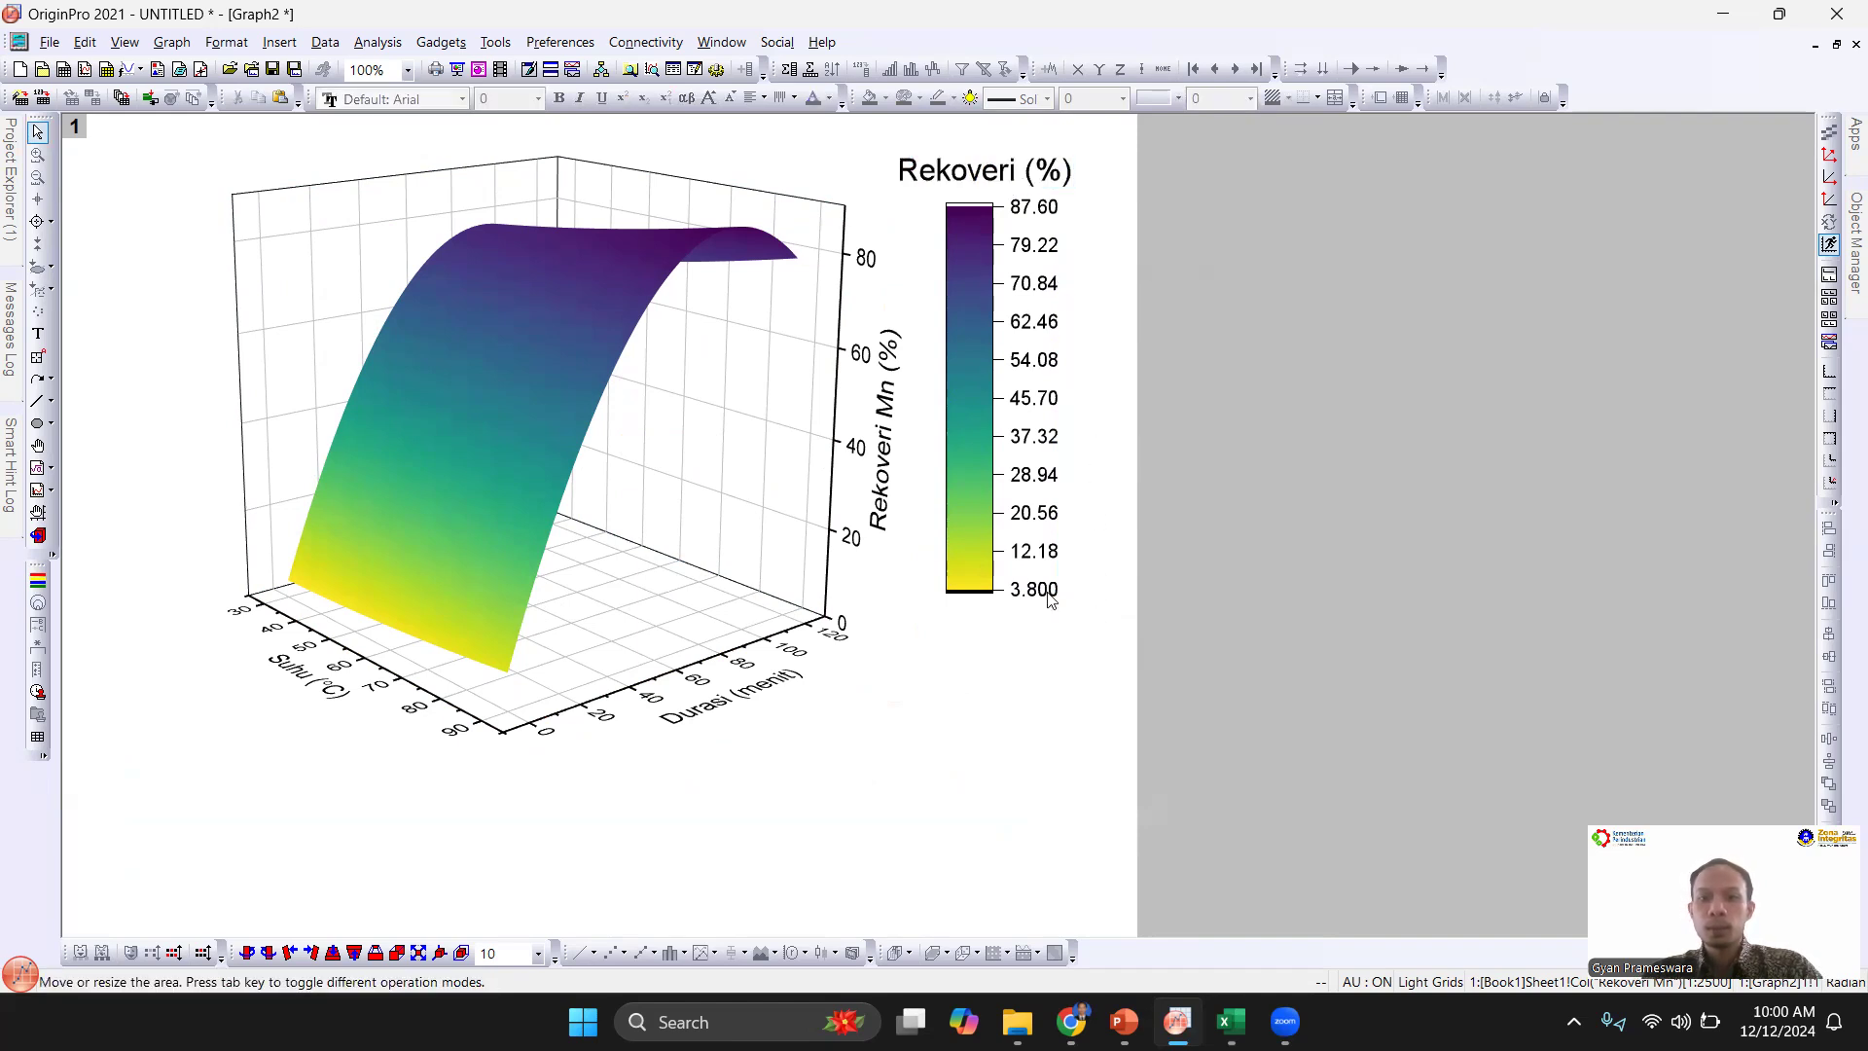
# Step: Hide the head and tail levels of the 3D graph's color scale
pyautogui.click(977, 334)
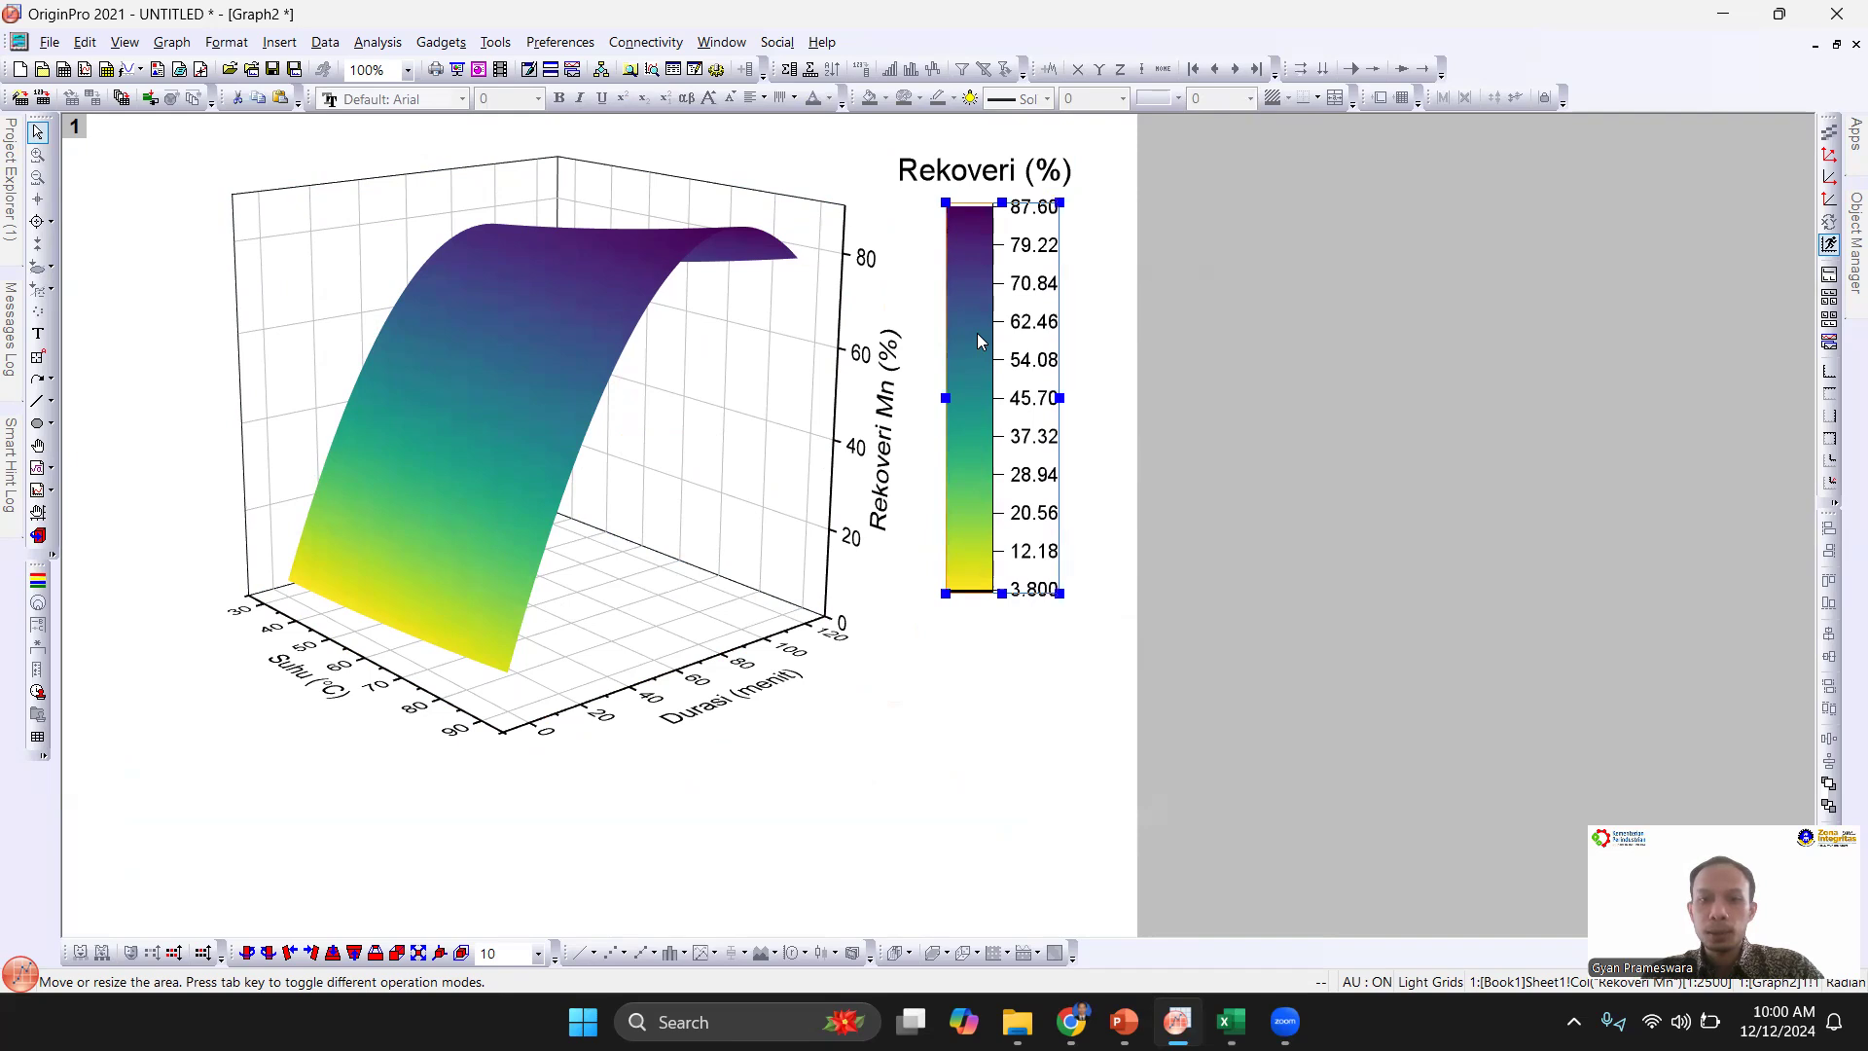
pyautogui.doubleClick(977, 333)
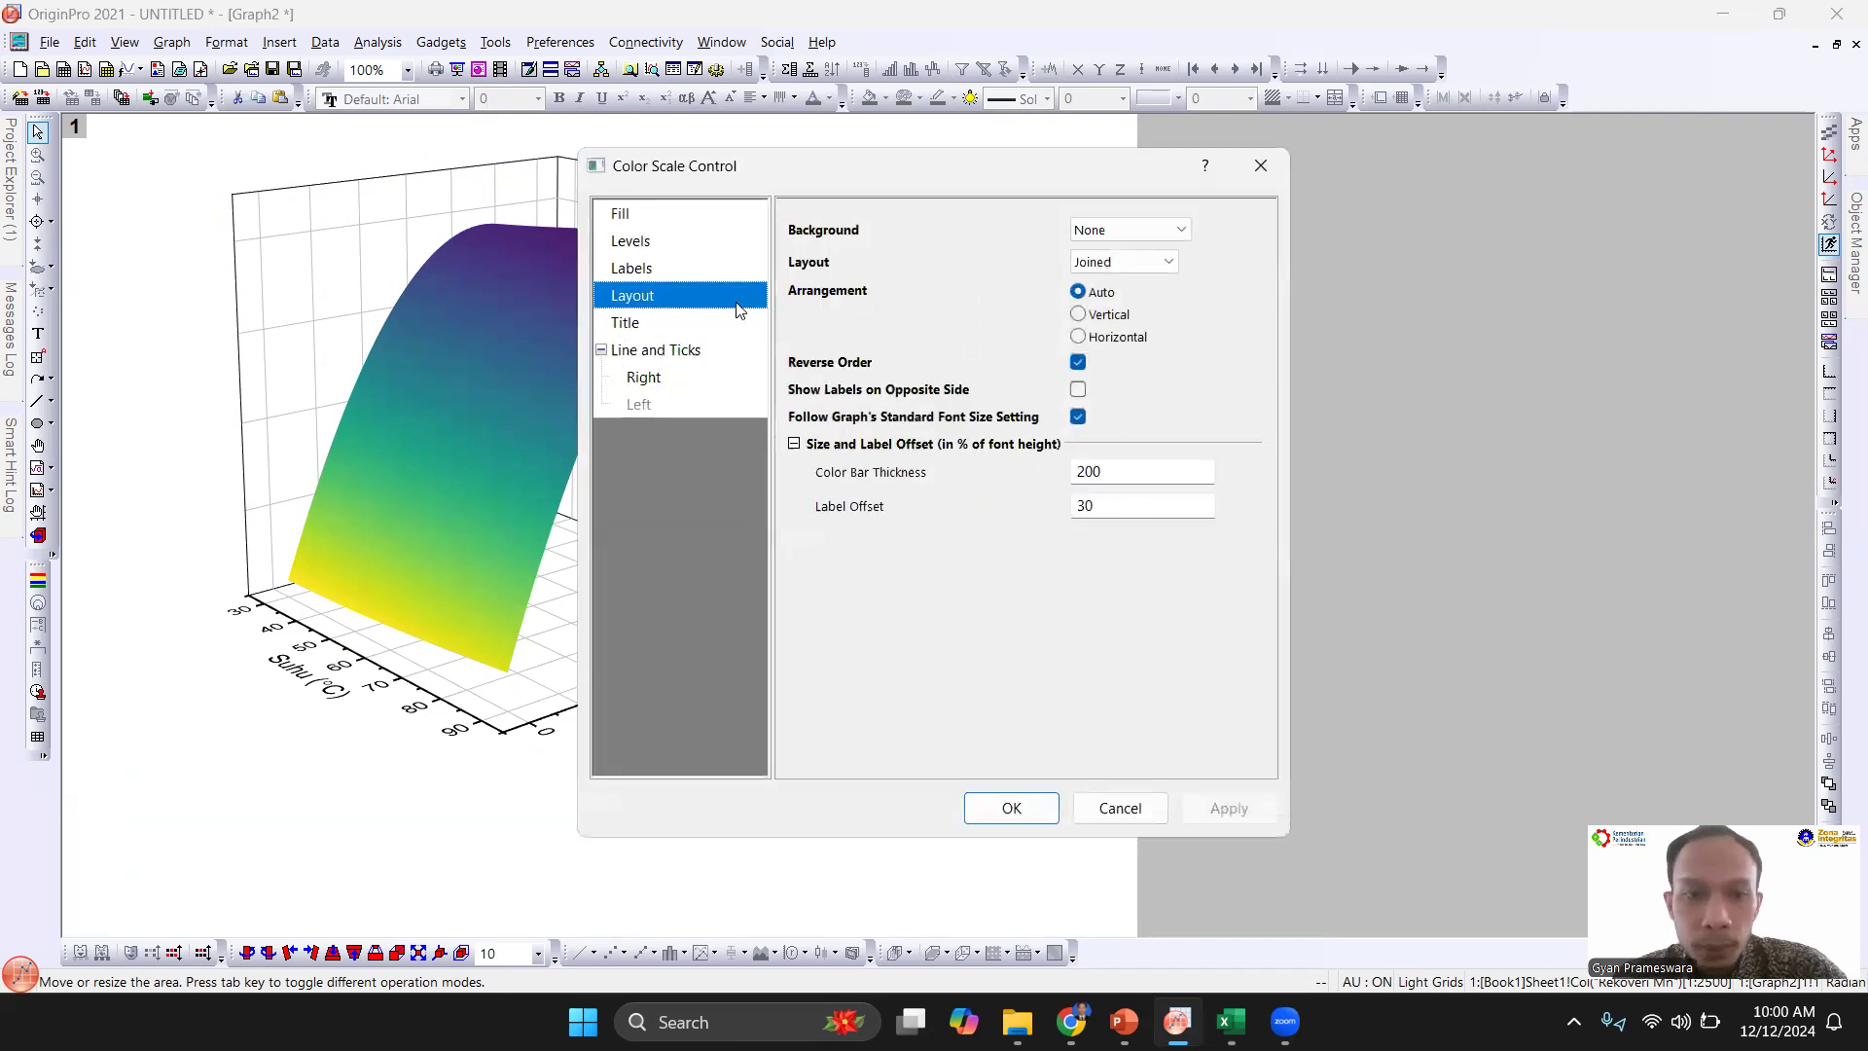
pyautogui.click(699, 214)
pyautogui.click(700, 242)
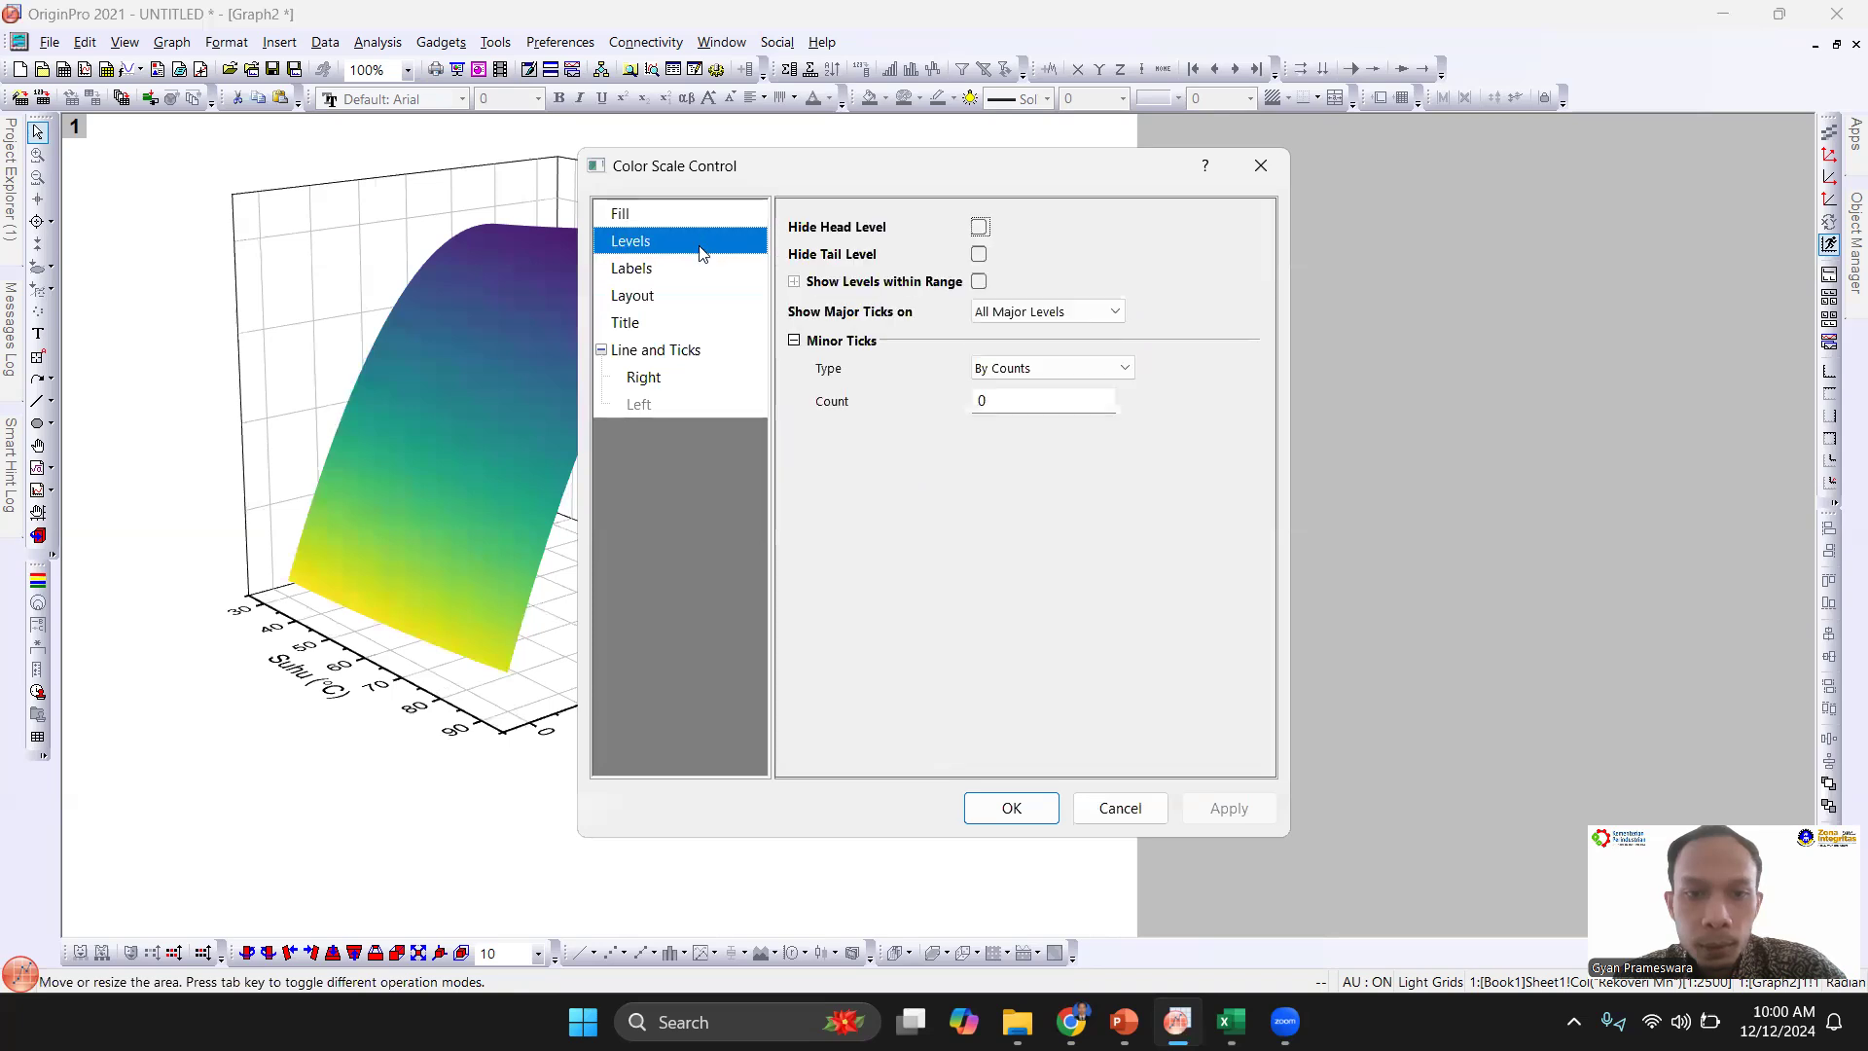
pyautogui.click(978, 227)
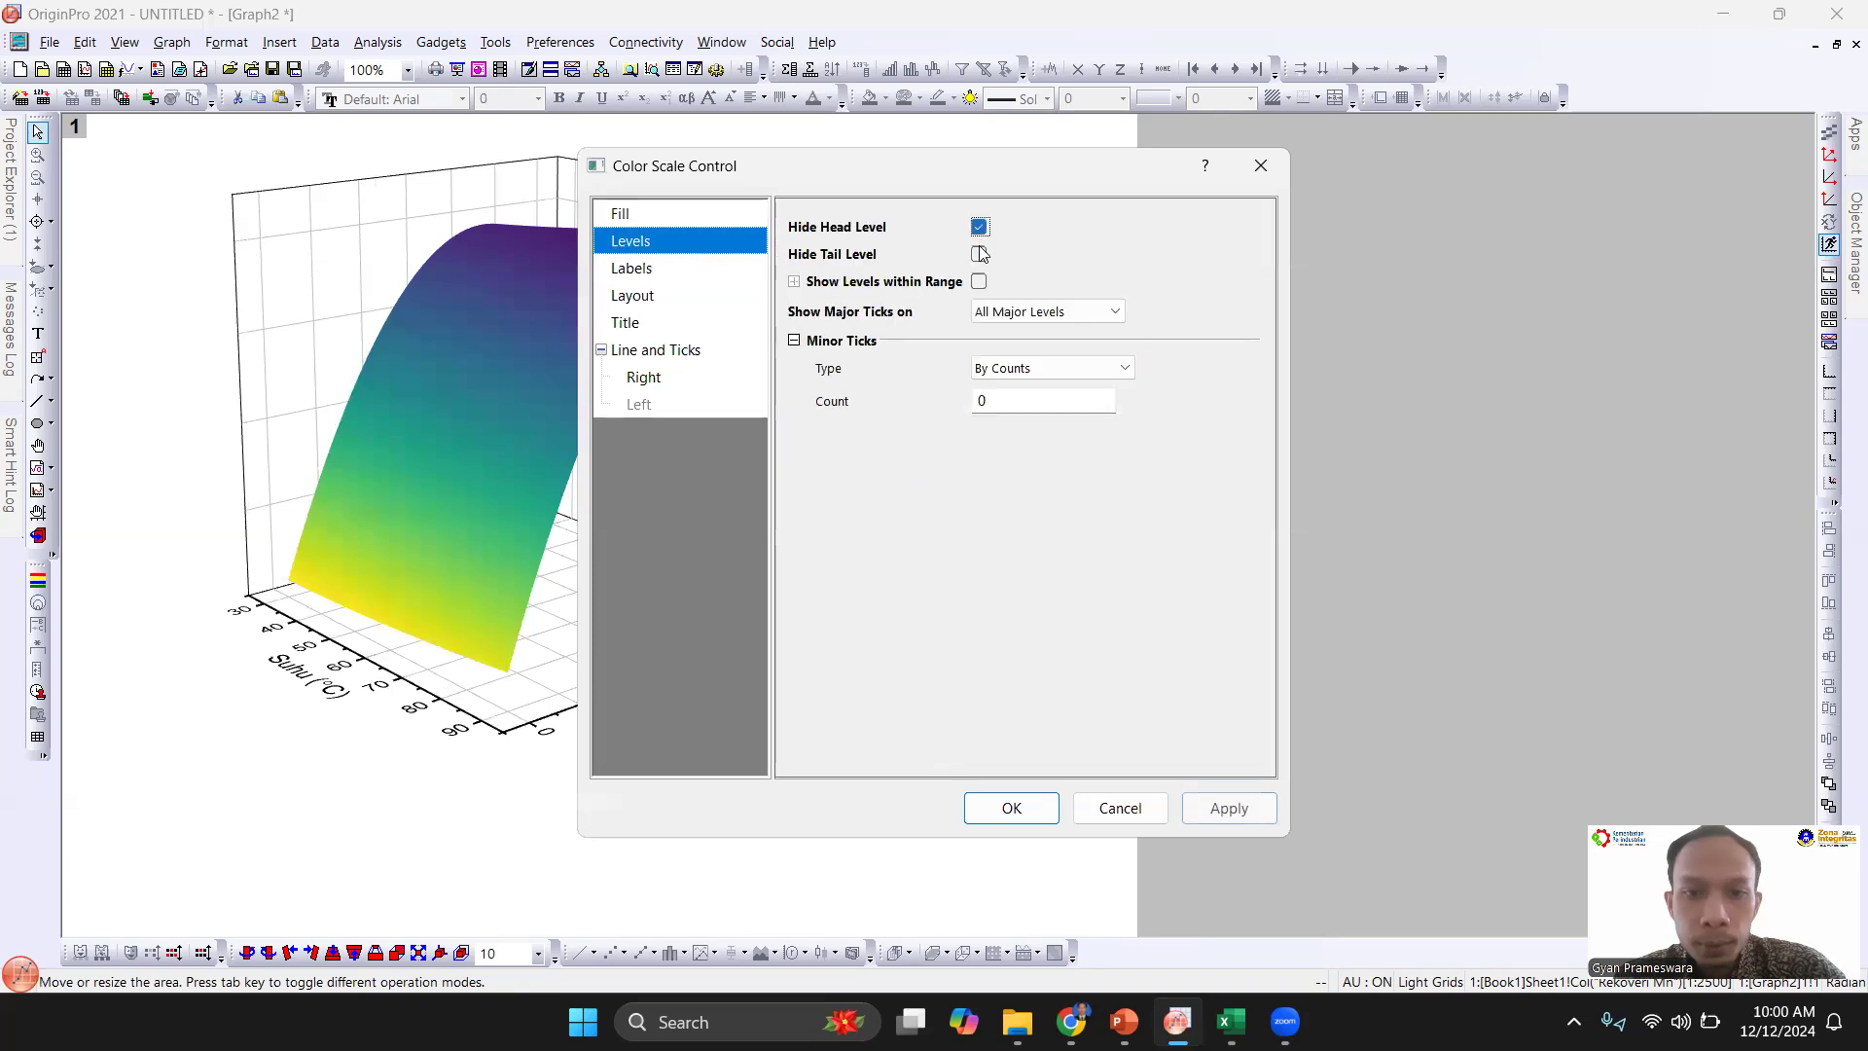
pyautogui.click(979, 254)
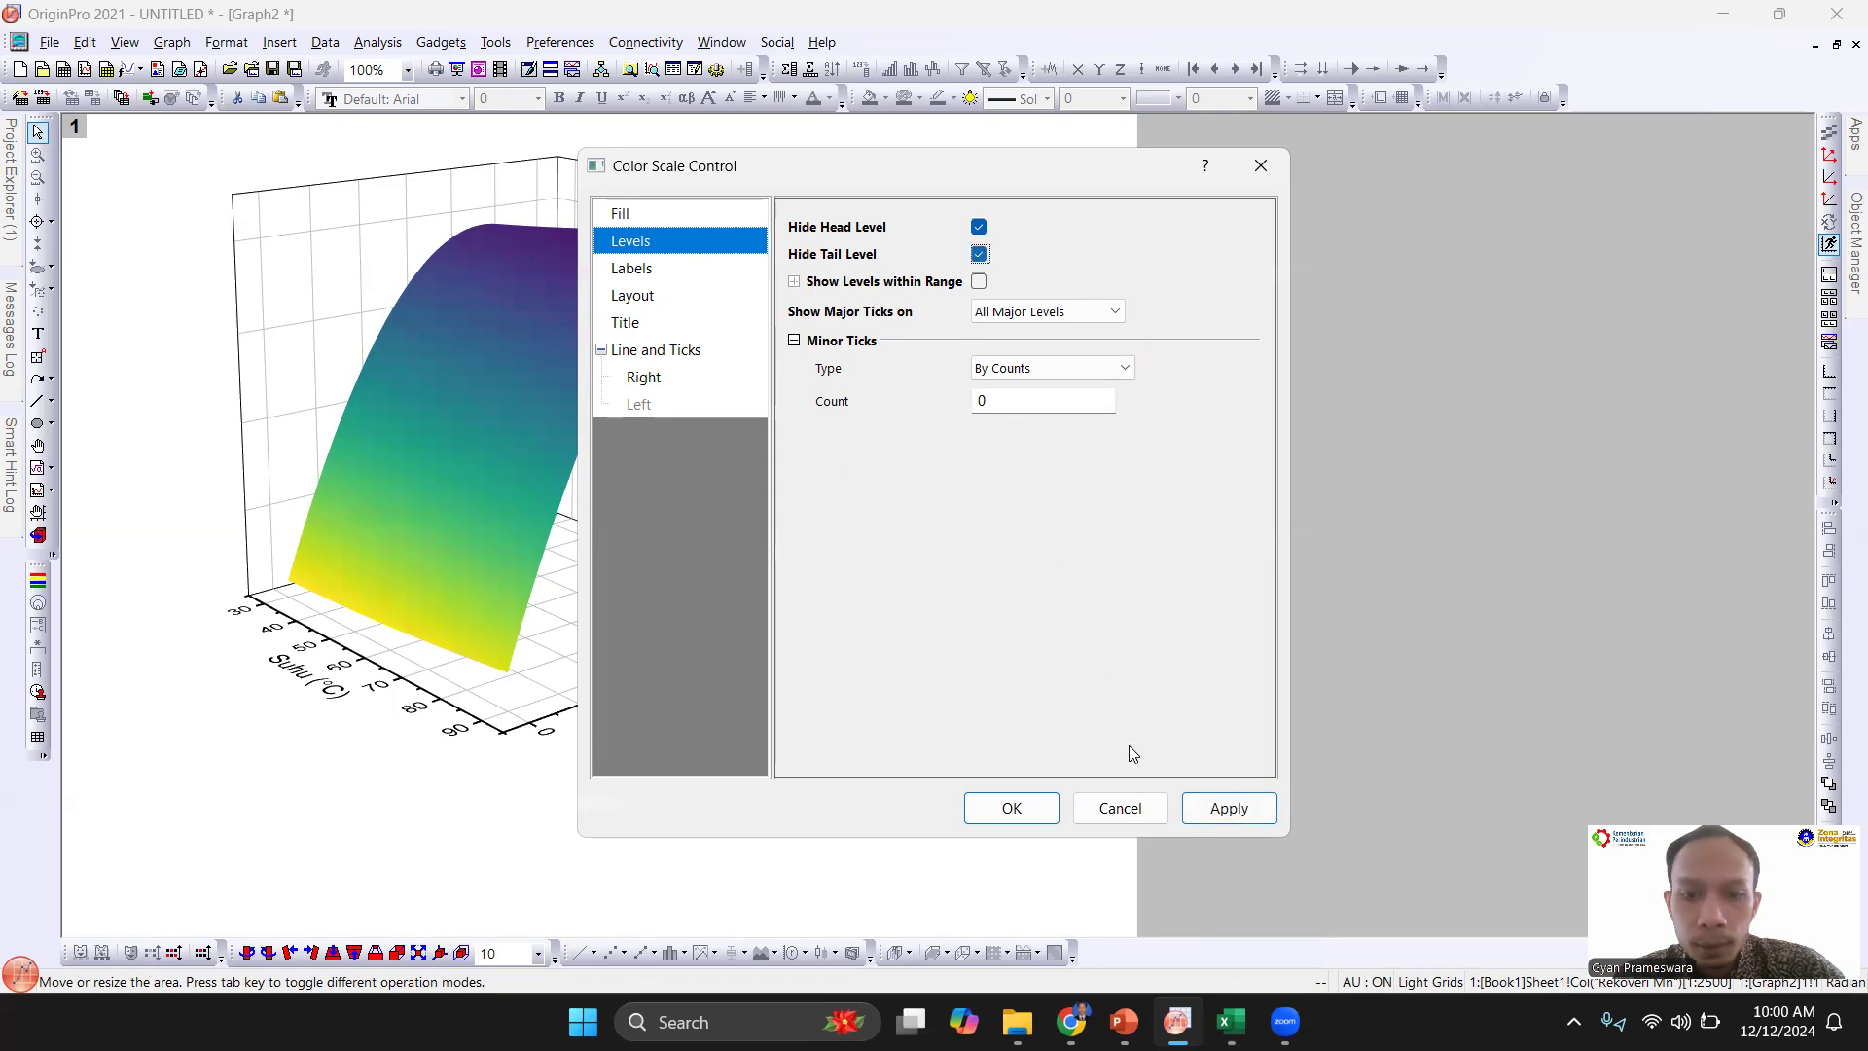
pyautogui.click(1055, 810)
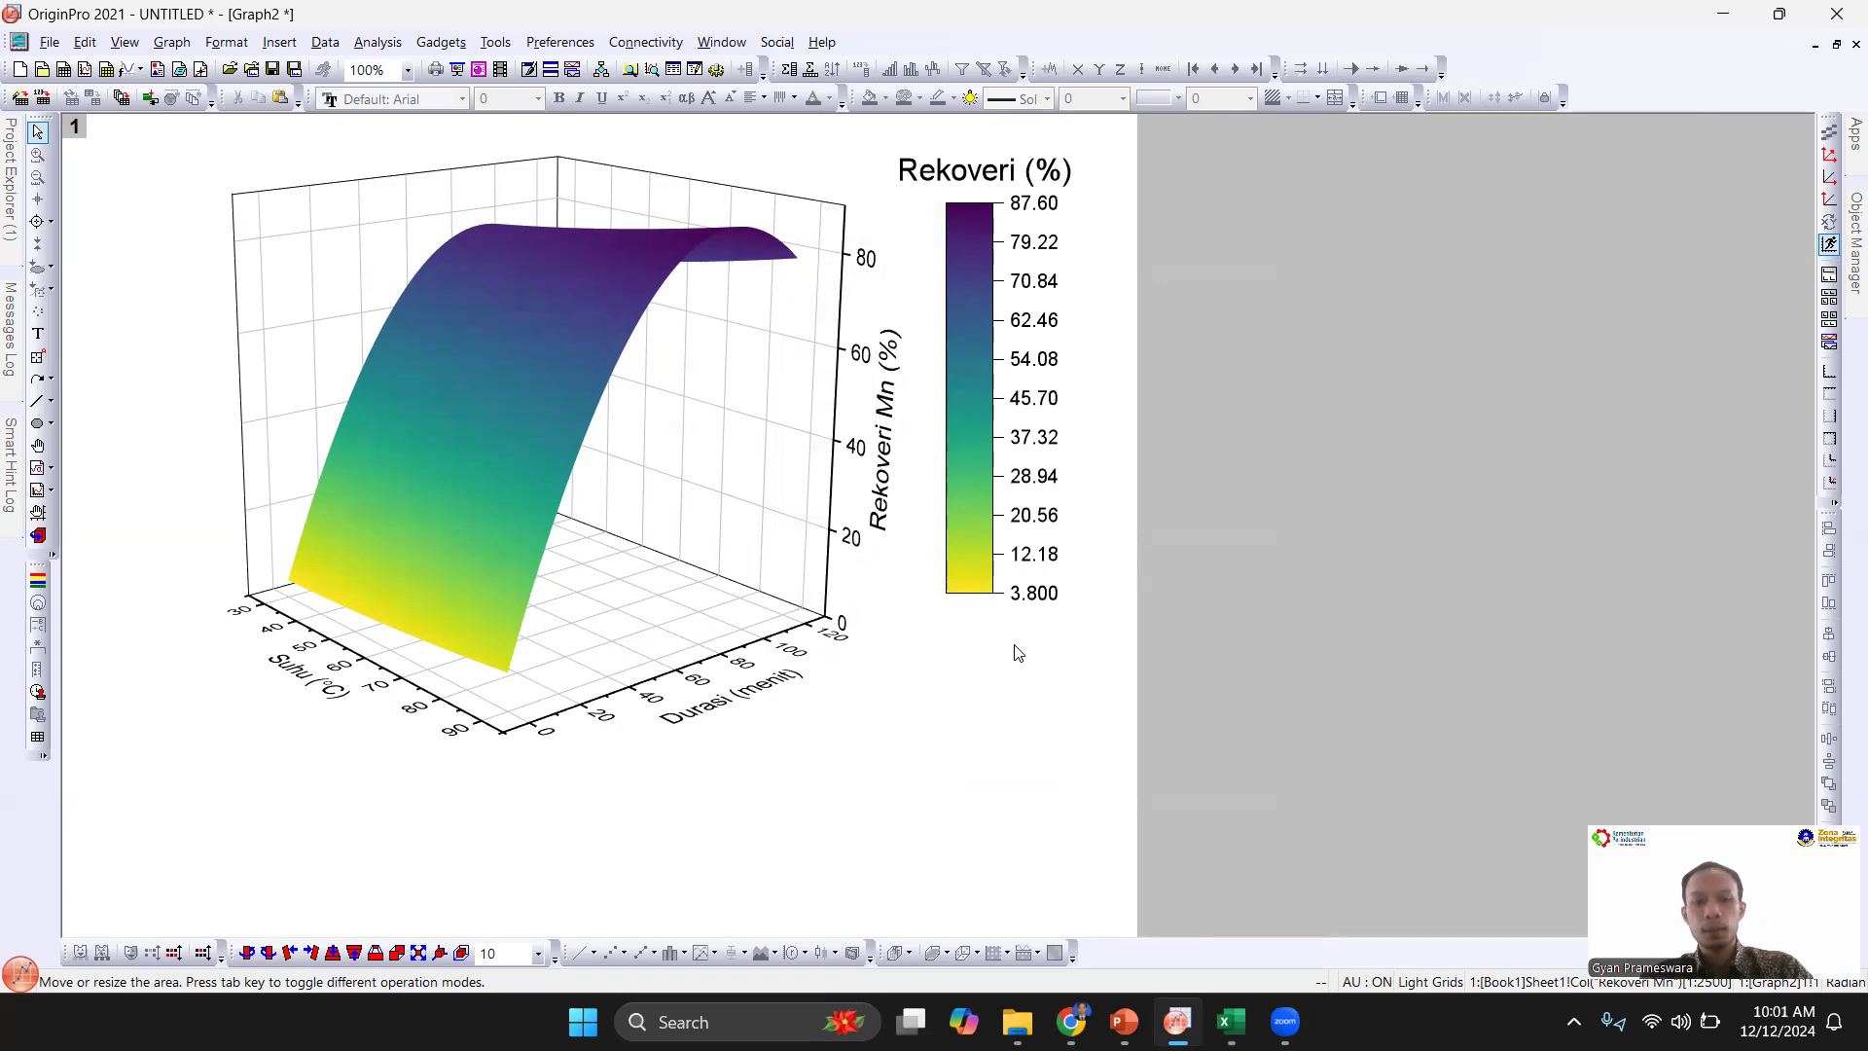
# Step: Restore the maximised 3D graph window, reduce its size, and place it directly beside the Graph1 contour window
pyautogui.click(1837, 44)
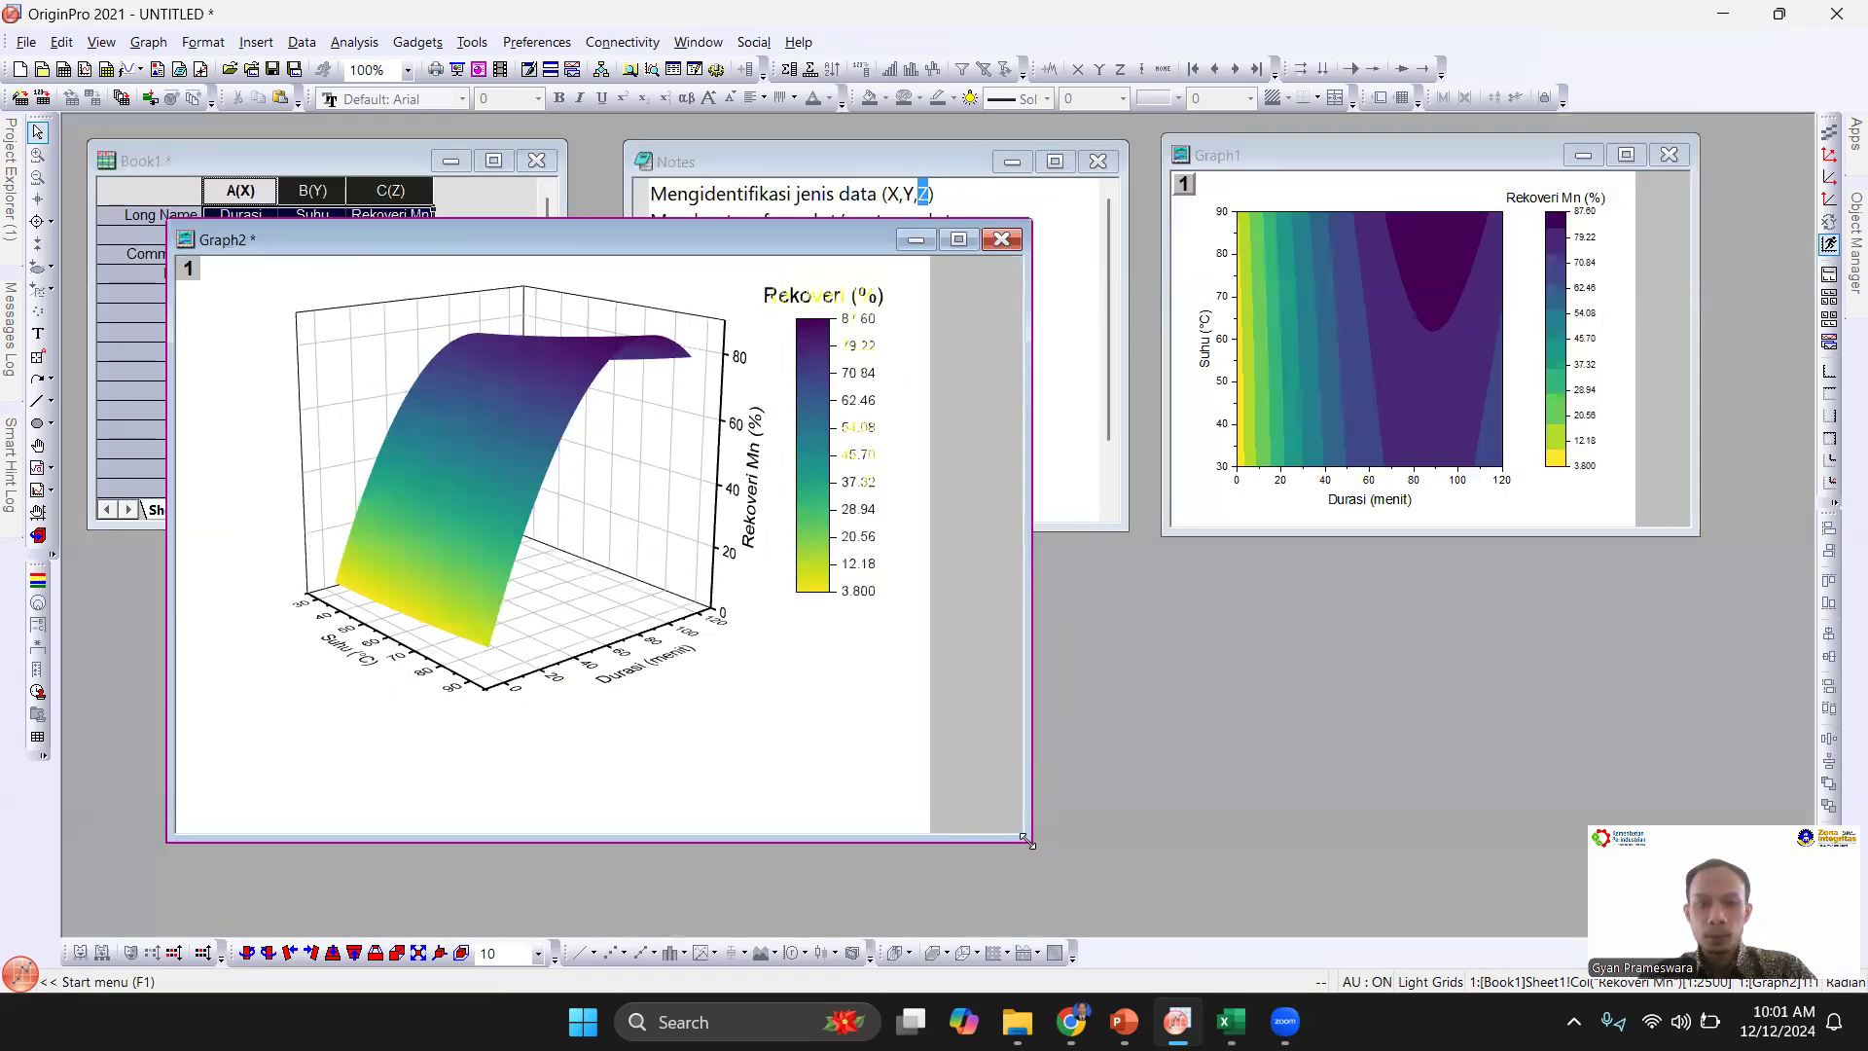
pyautogui.moveTo(1029, 841); pyautogui.dragTo(859, 661)
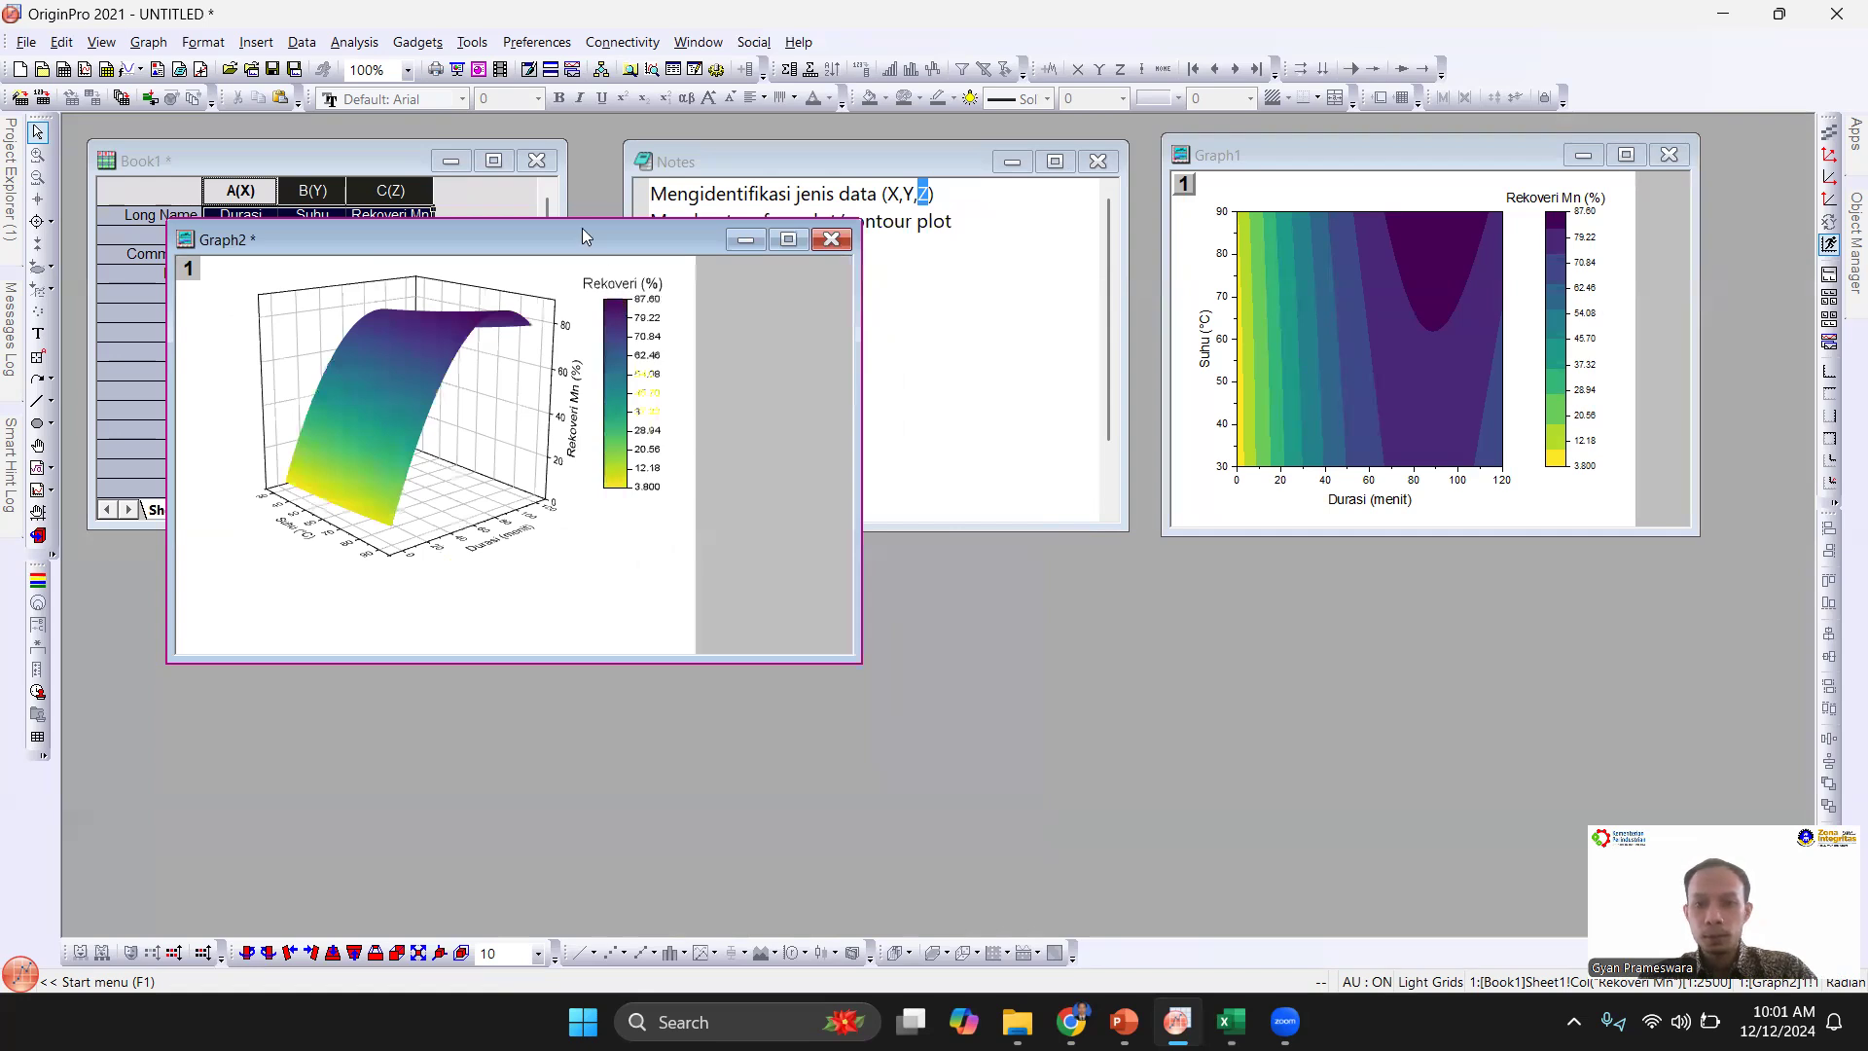
pyautogui.moveTo(581, 229); pyautogui.dragTo(1236, 358)
pyautogui.scroll(2, 1088, 513)
pyautogui.scroll(-2, 1088, 513)
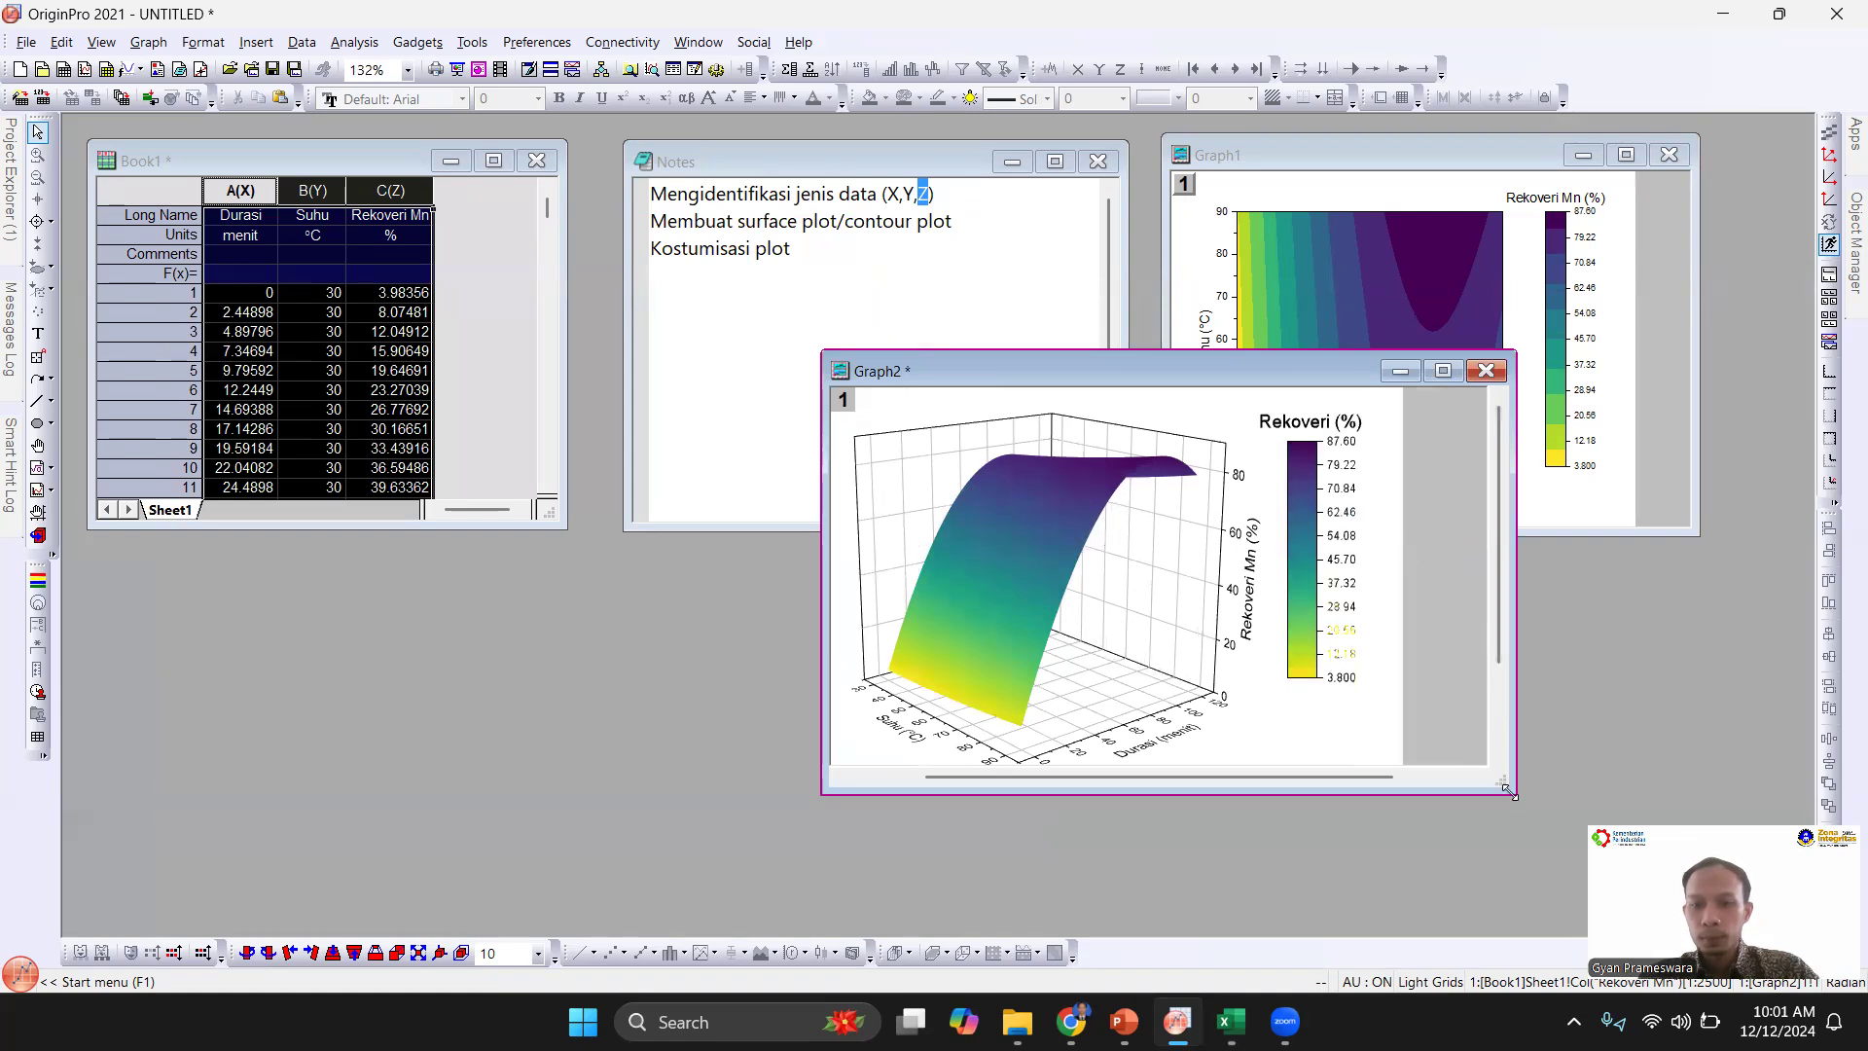
pyautogui.moveTo(1508, 791); pyautogui.dragTo(1476, 808)
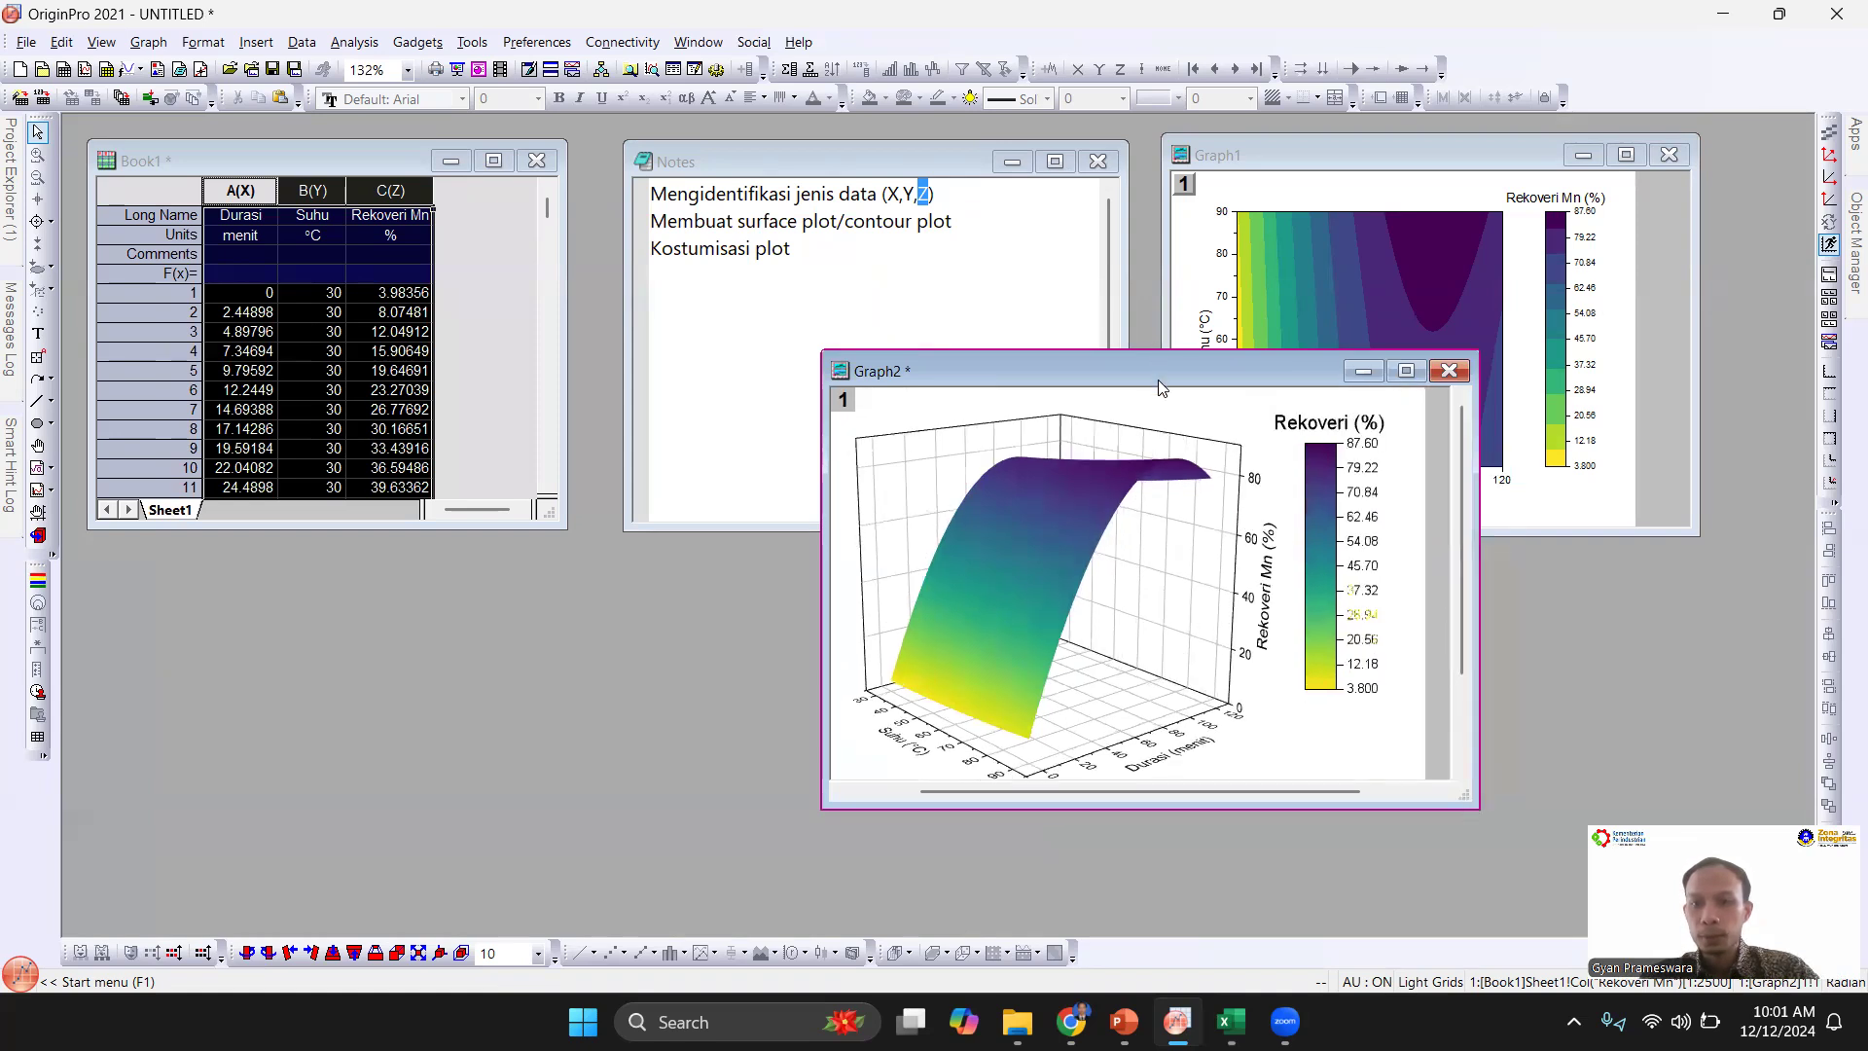
pyautogui.moveTo(1158, 379); pyautogui.dragTo(837, 160)
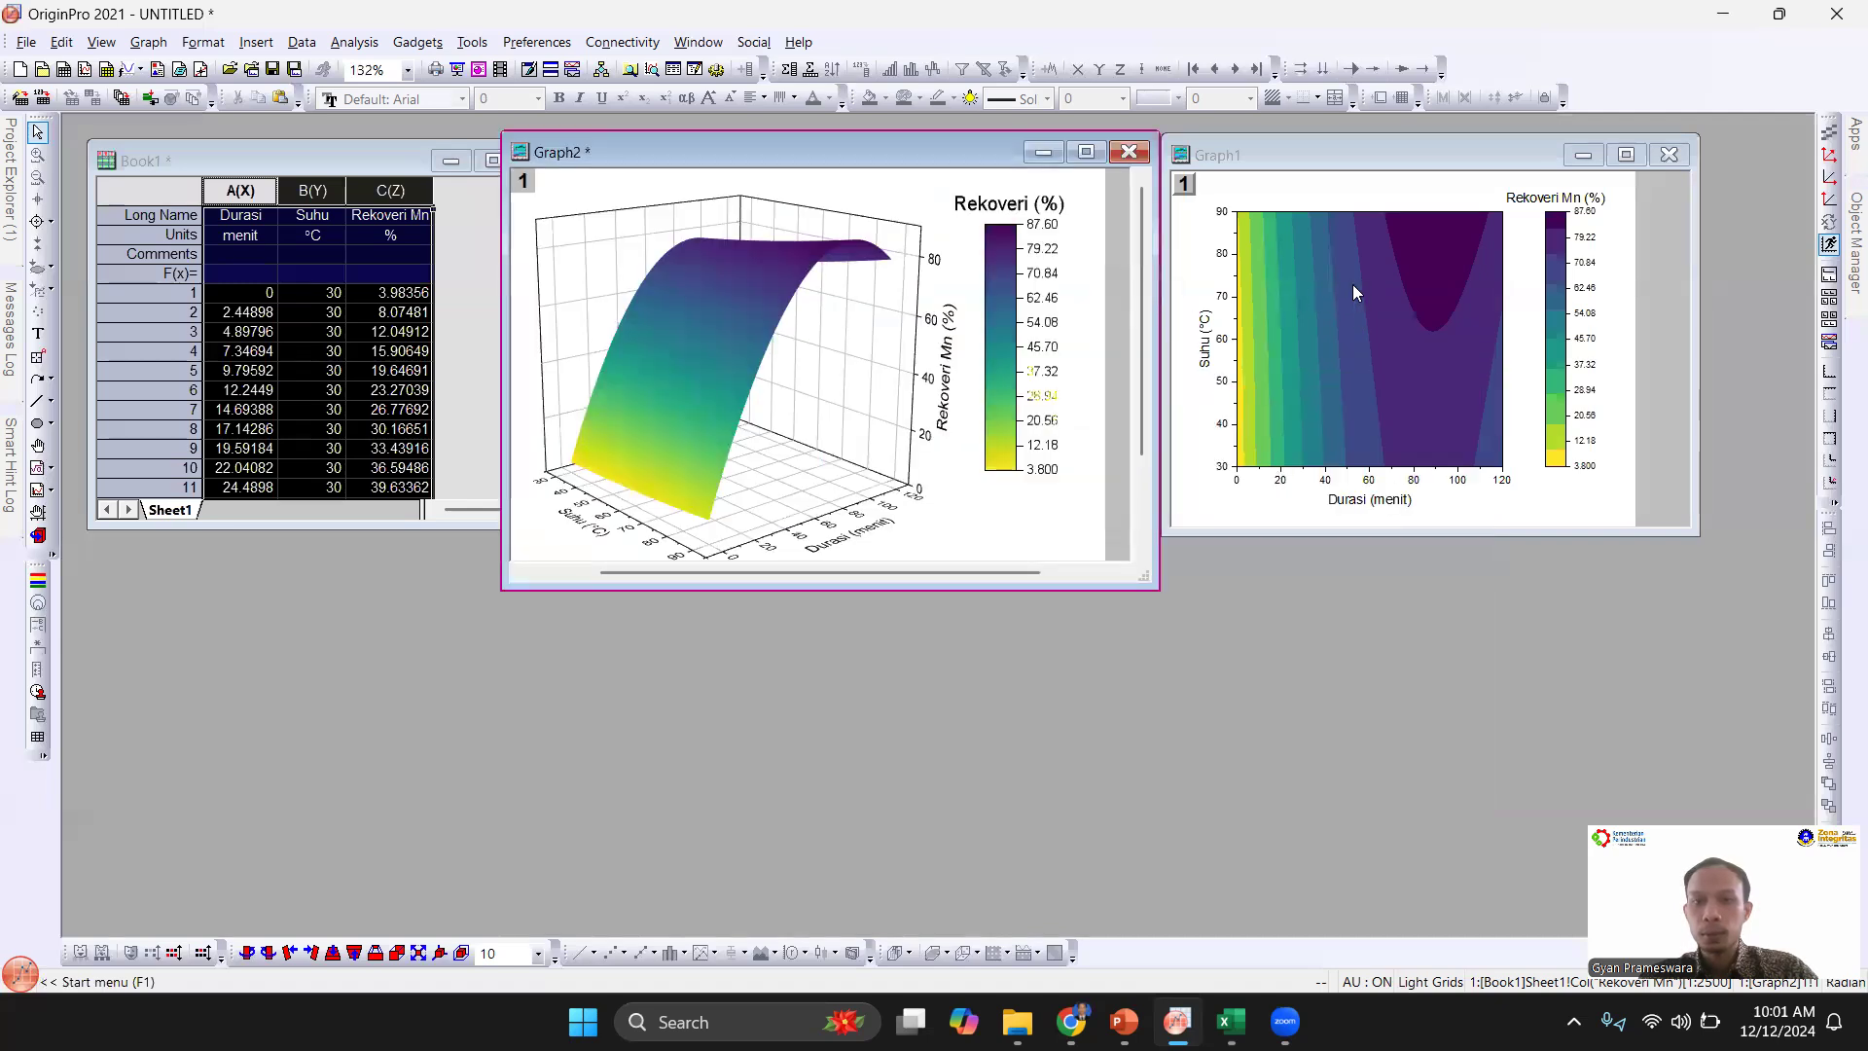
# Step: Set the Graph1 contour window's long name to "Gambar_1" and its short name to "Surface plot"
pyautogui.click(1360, 153)
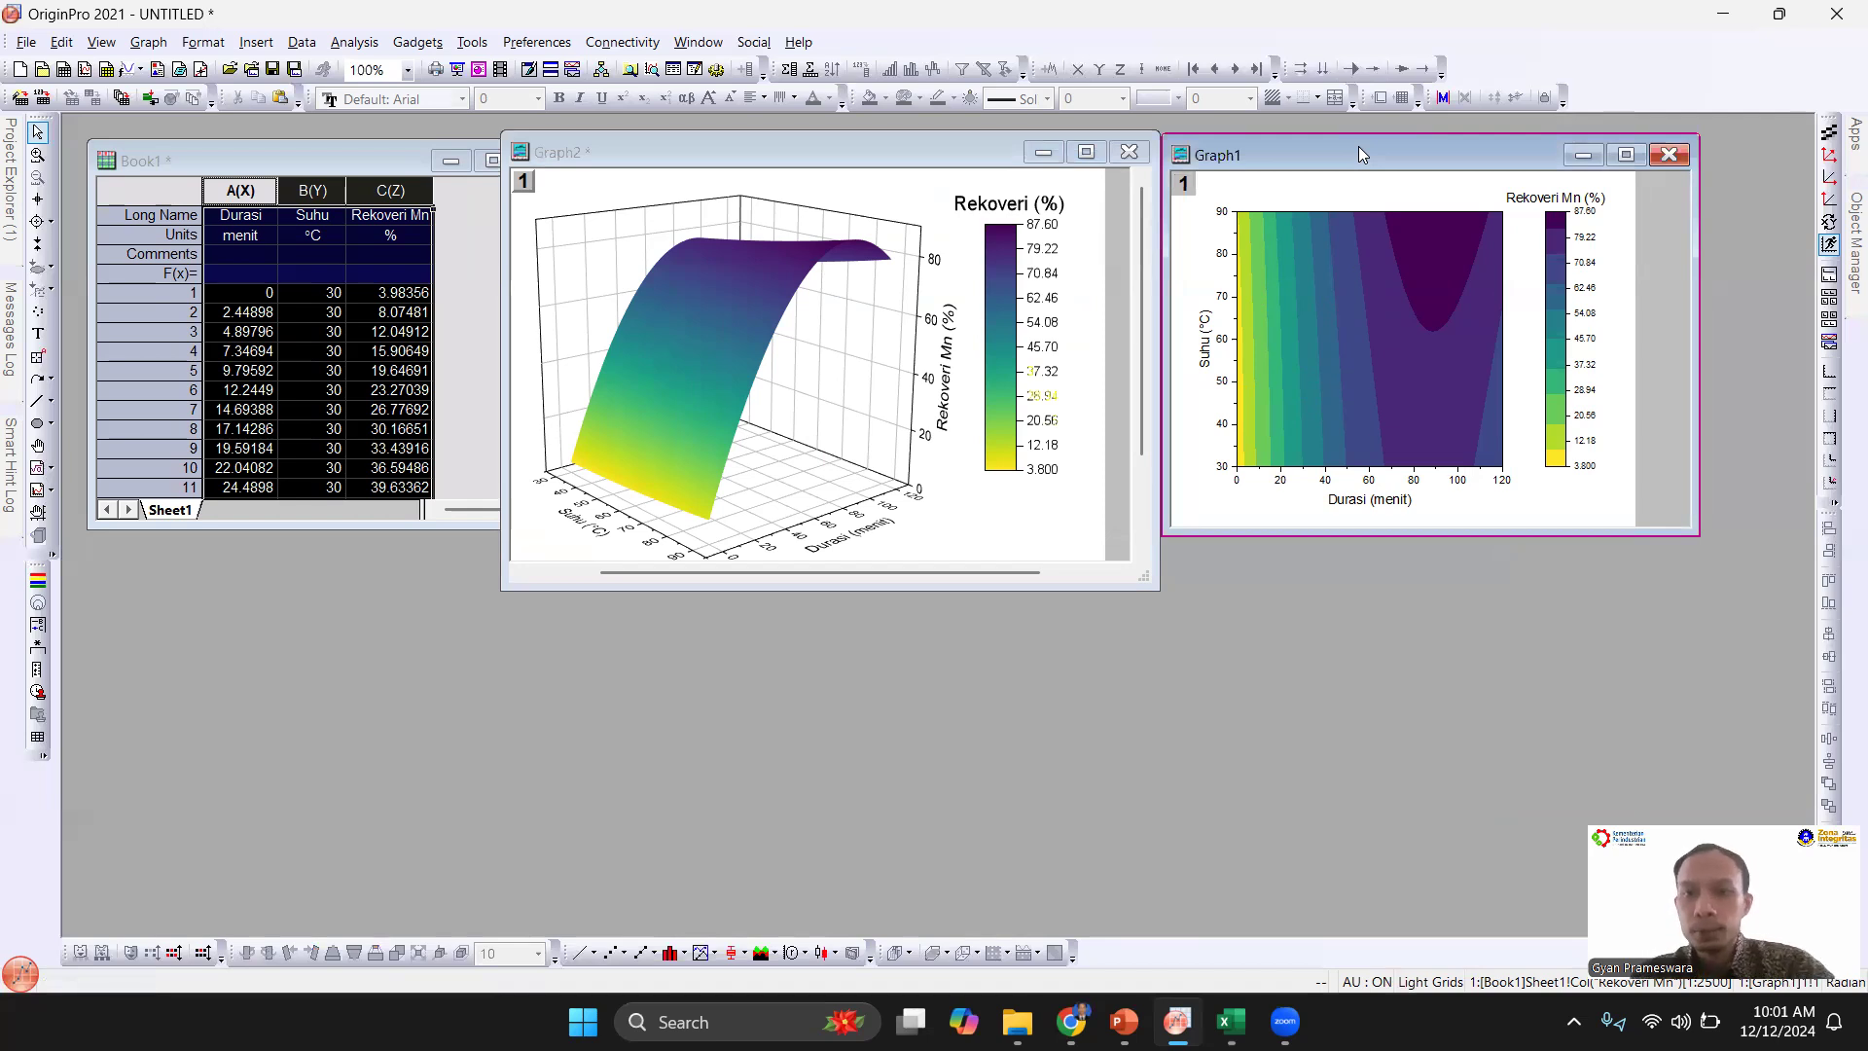
pyautogui.rightClick(1359, 149)
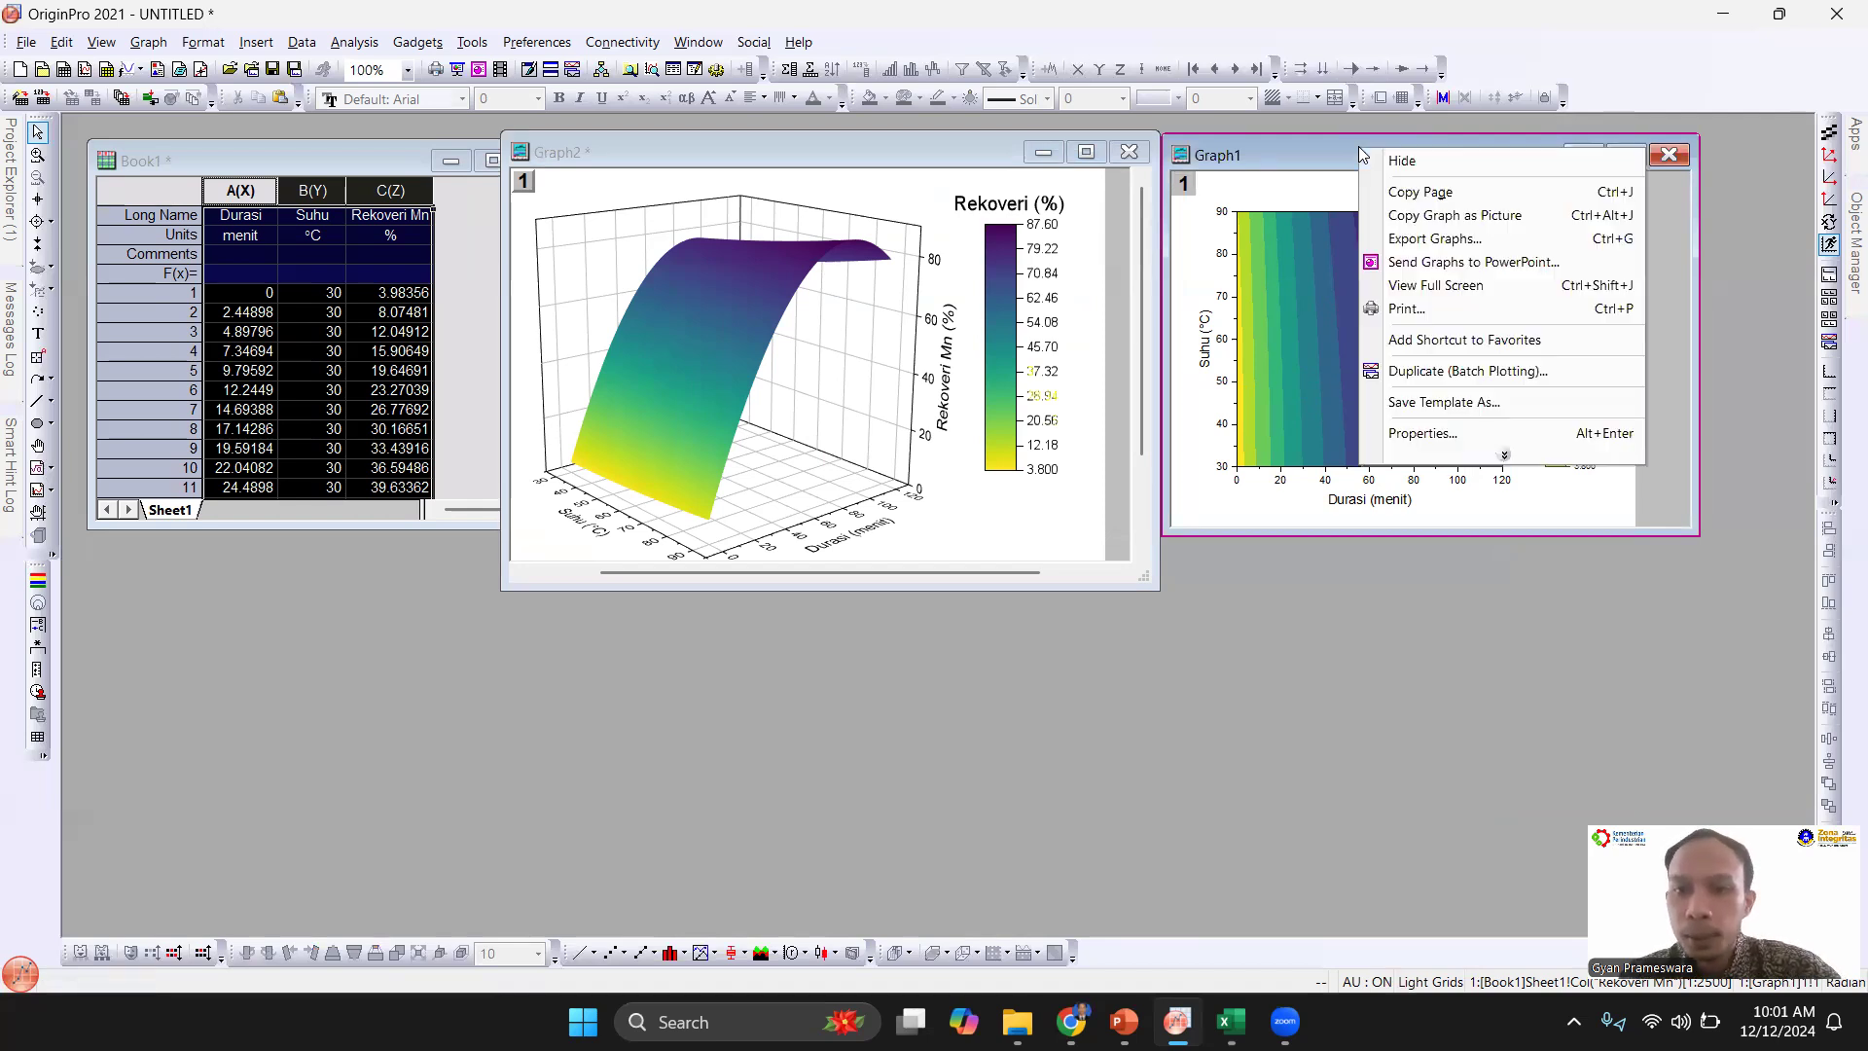
pyautogui.click(1404, 433)
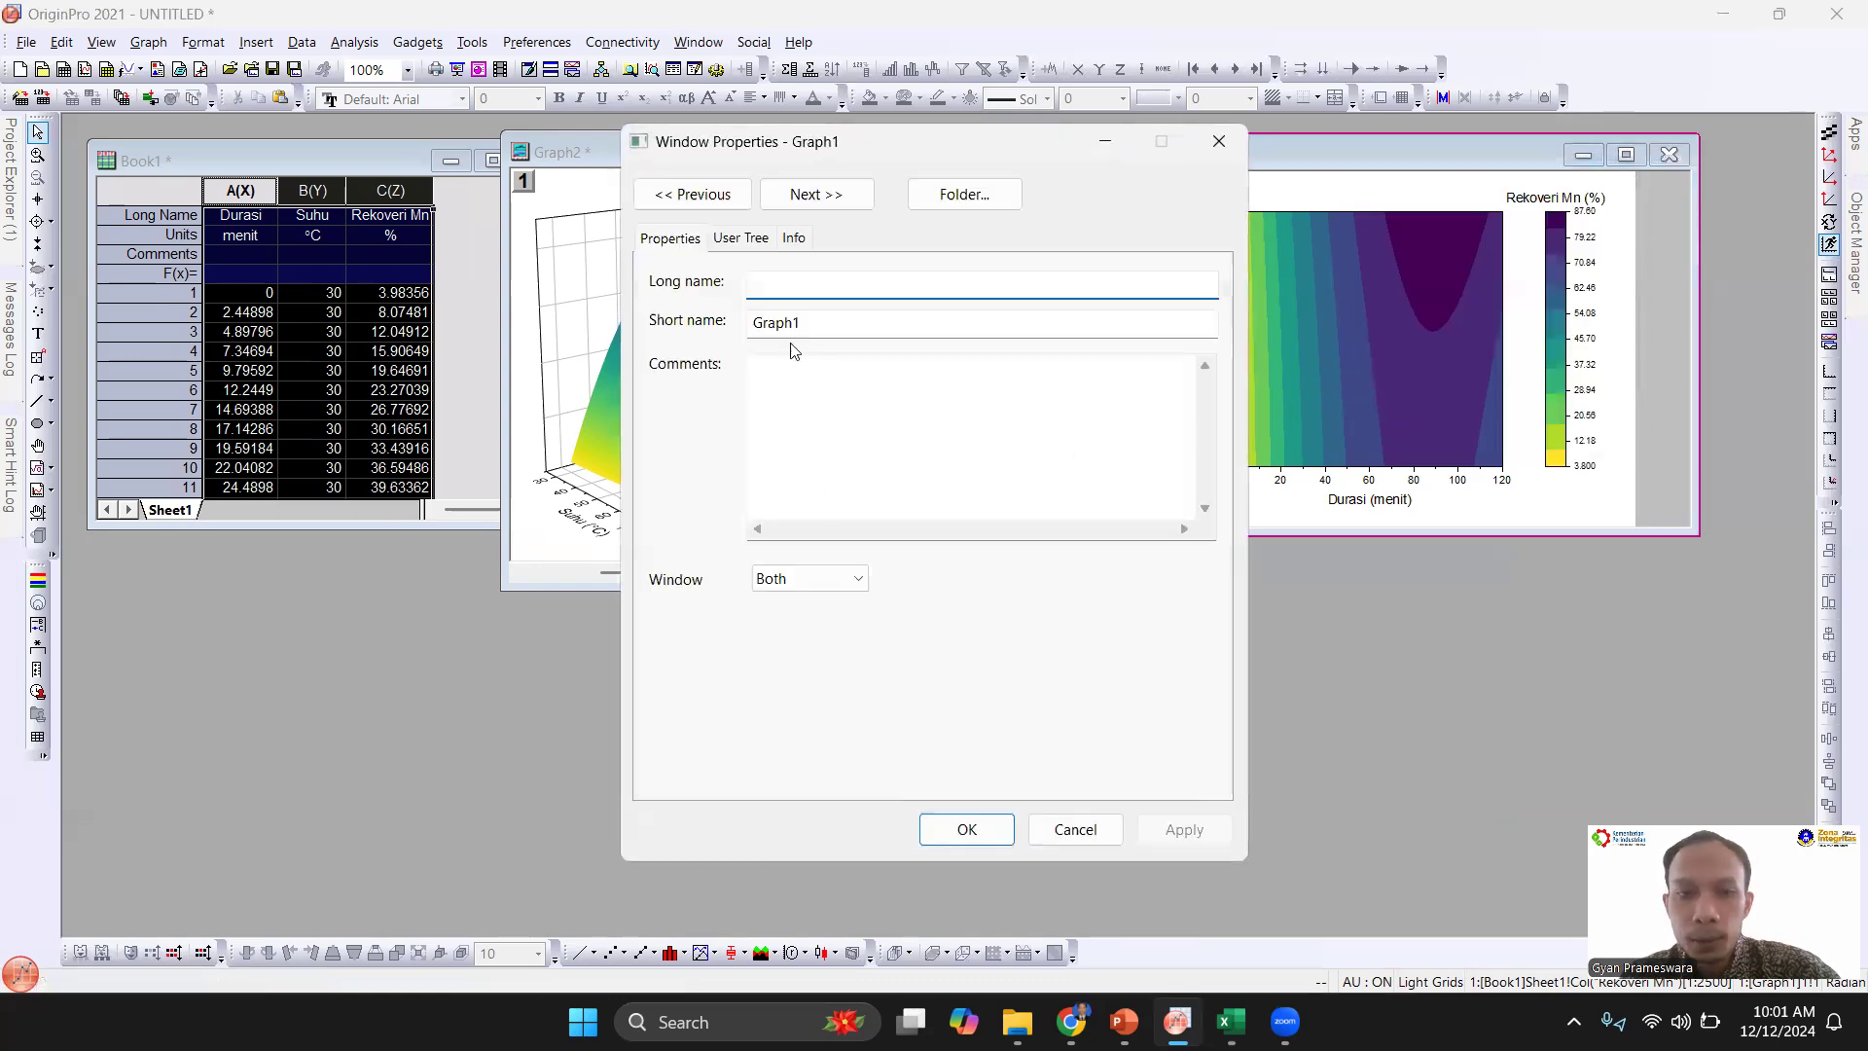
pyautogui.write('Gambar_1')
pyautogui.press('Tab')
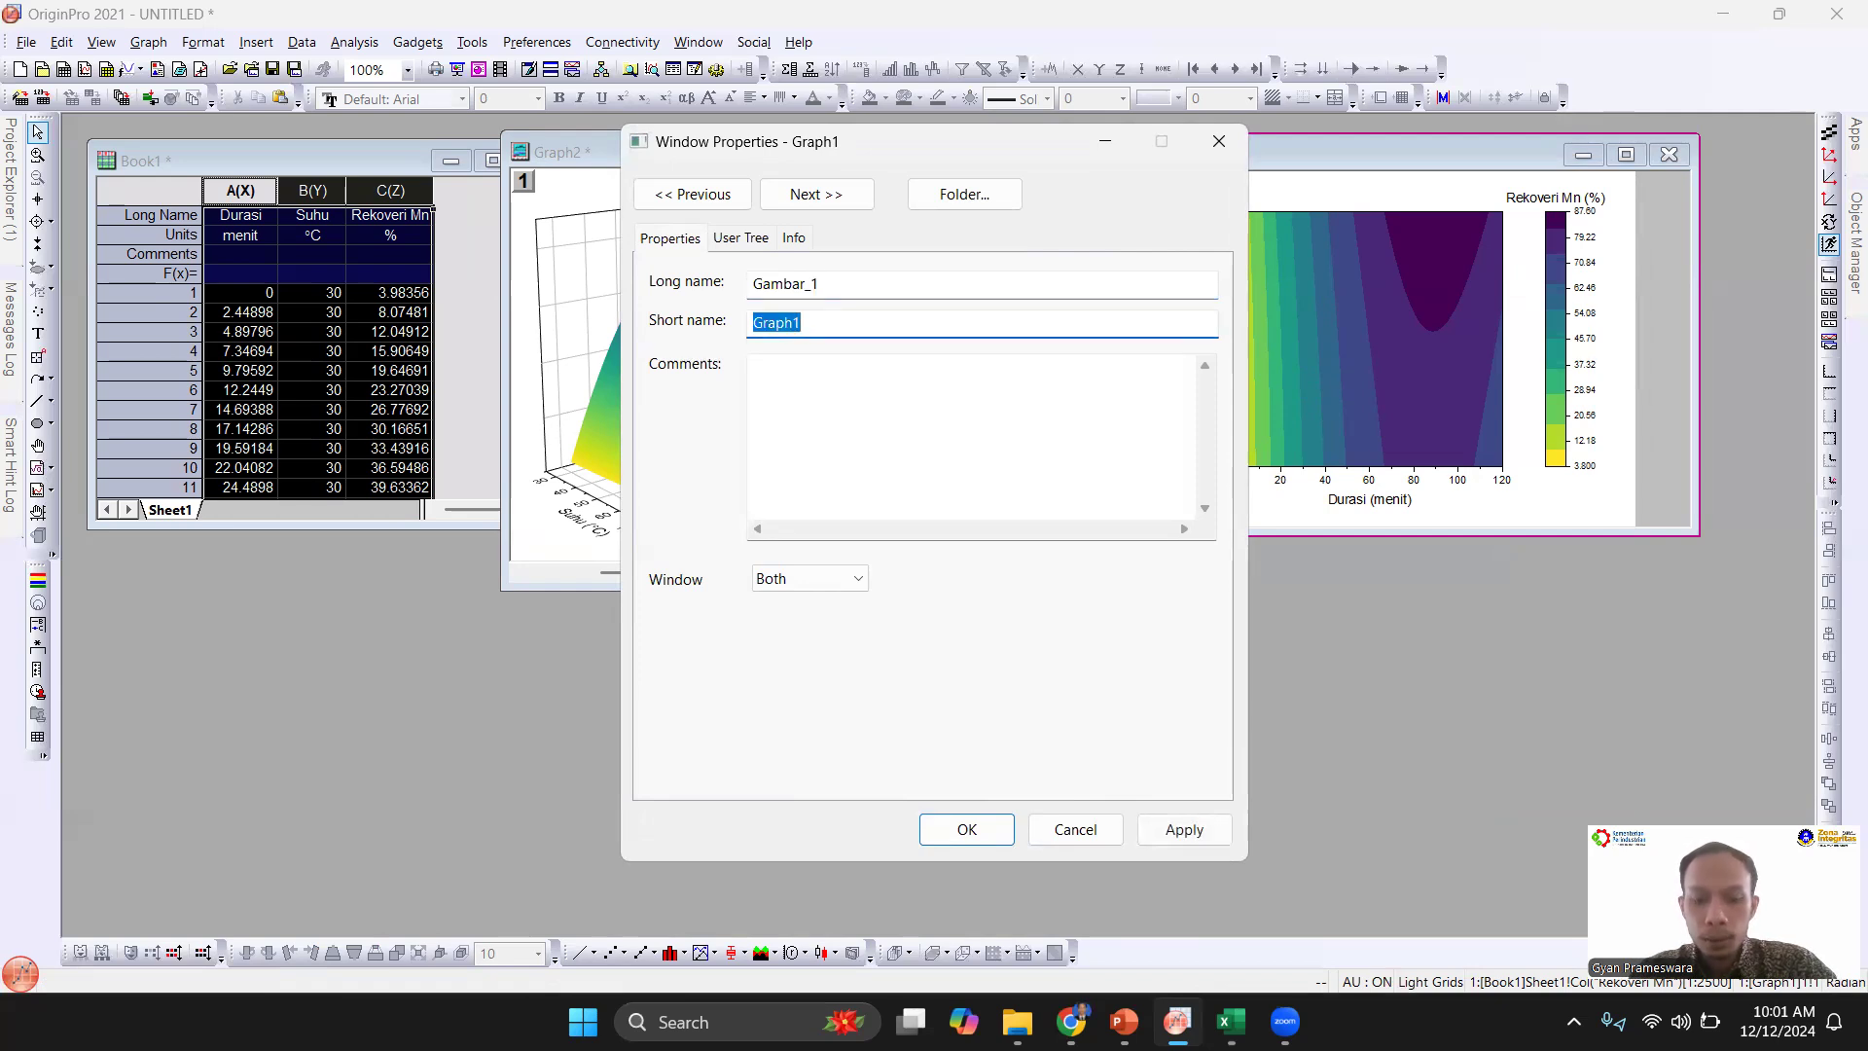
pyautogui.write('Surface plot')
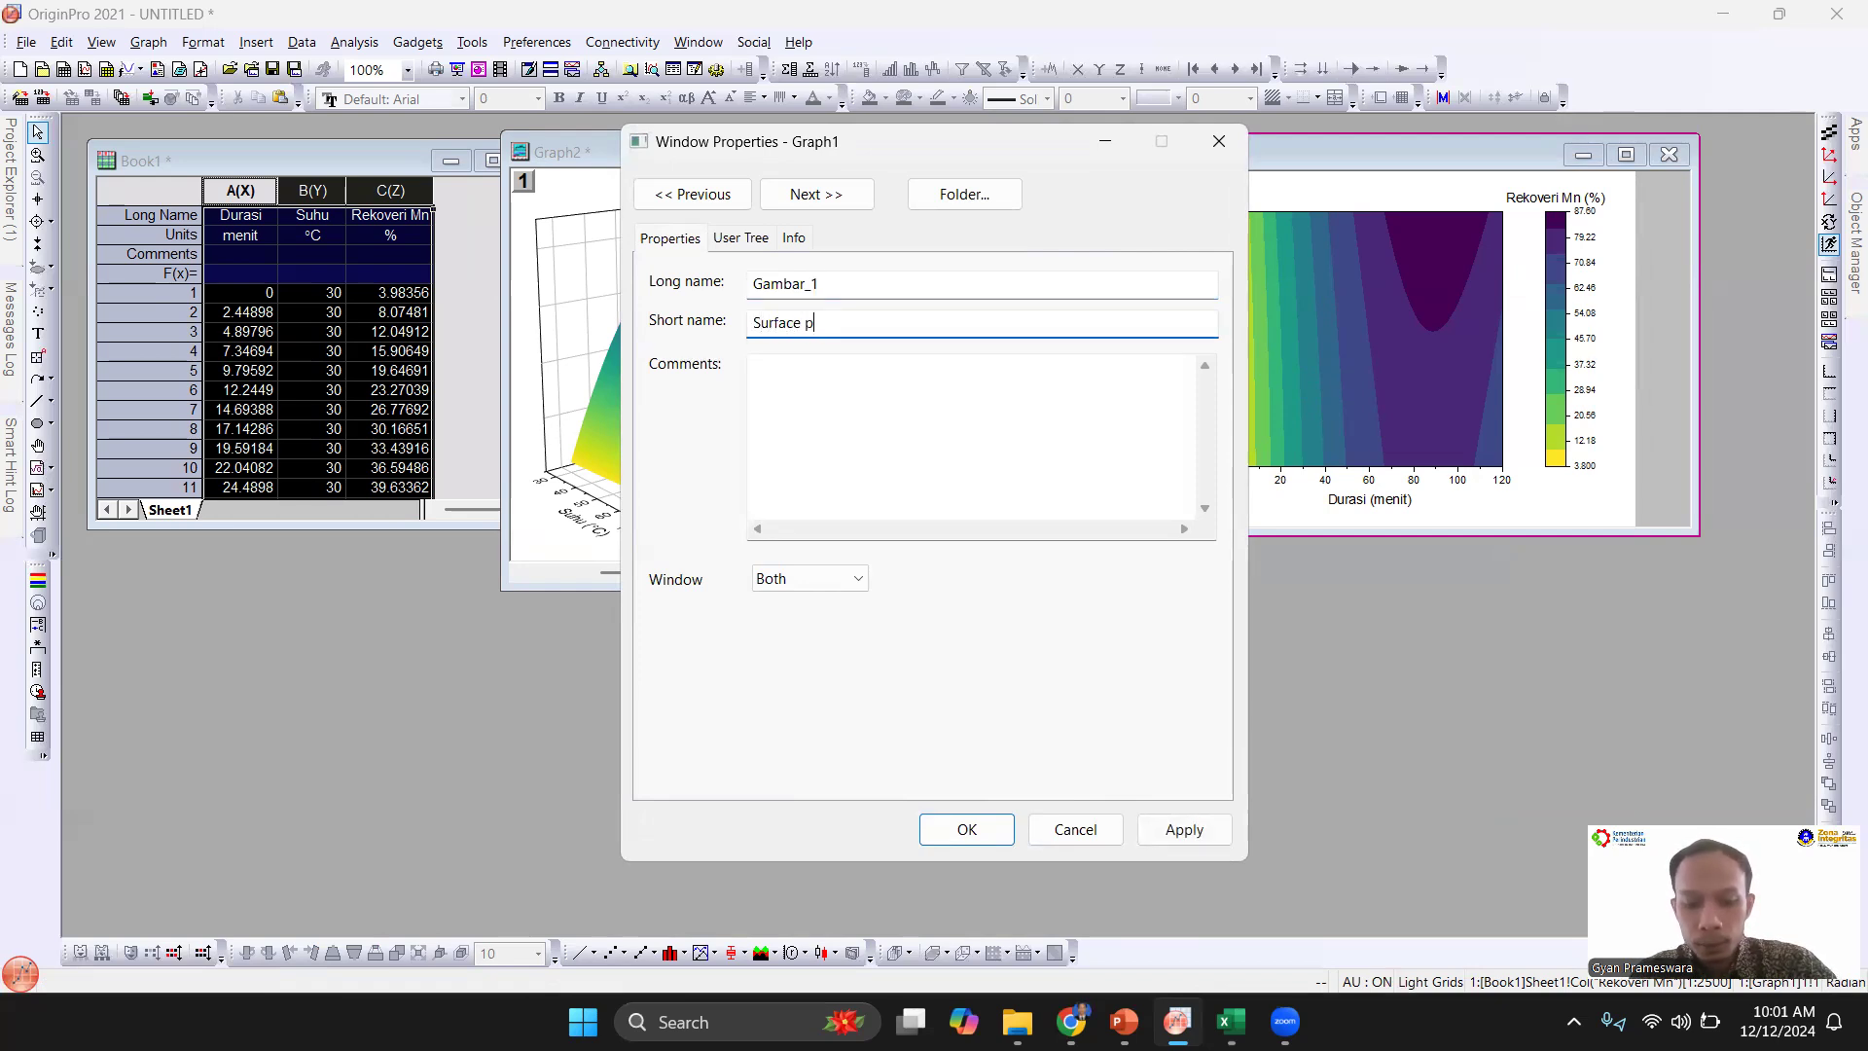
pyautogui.press('Return')
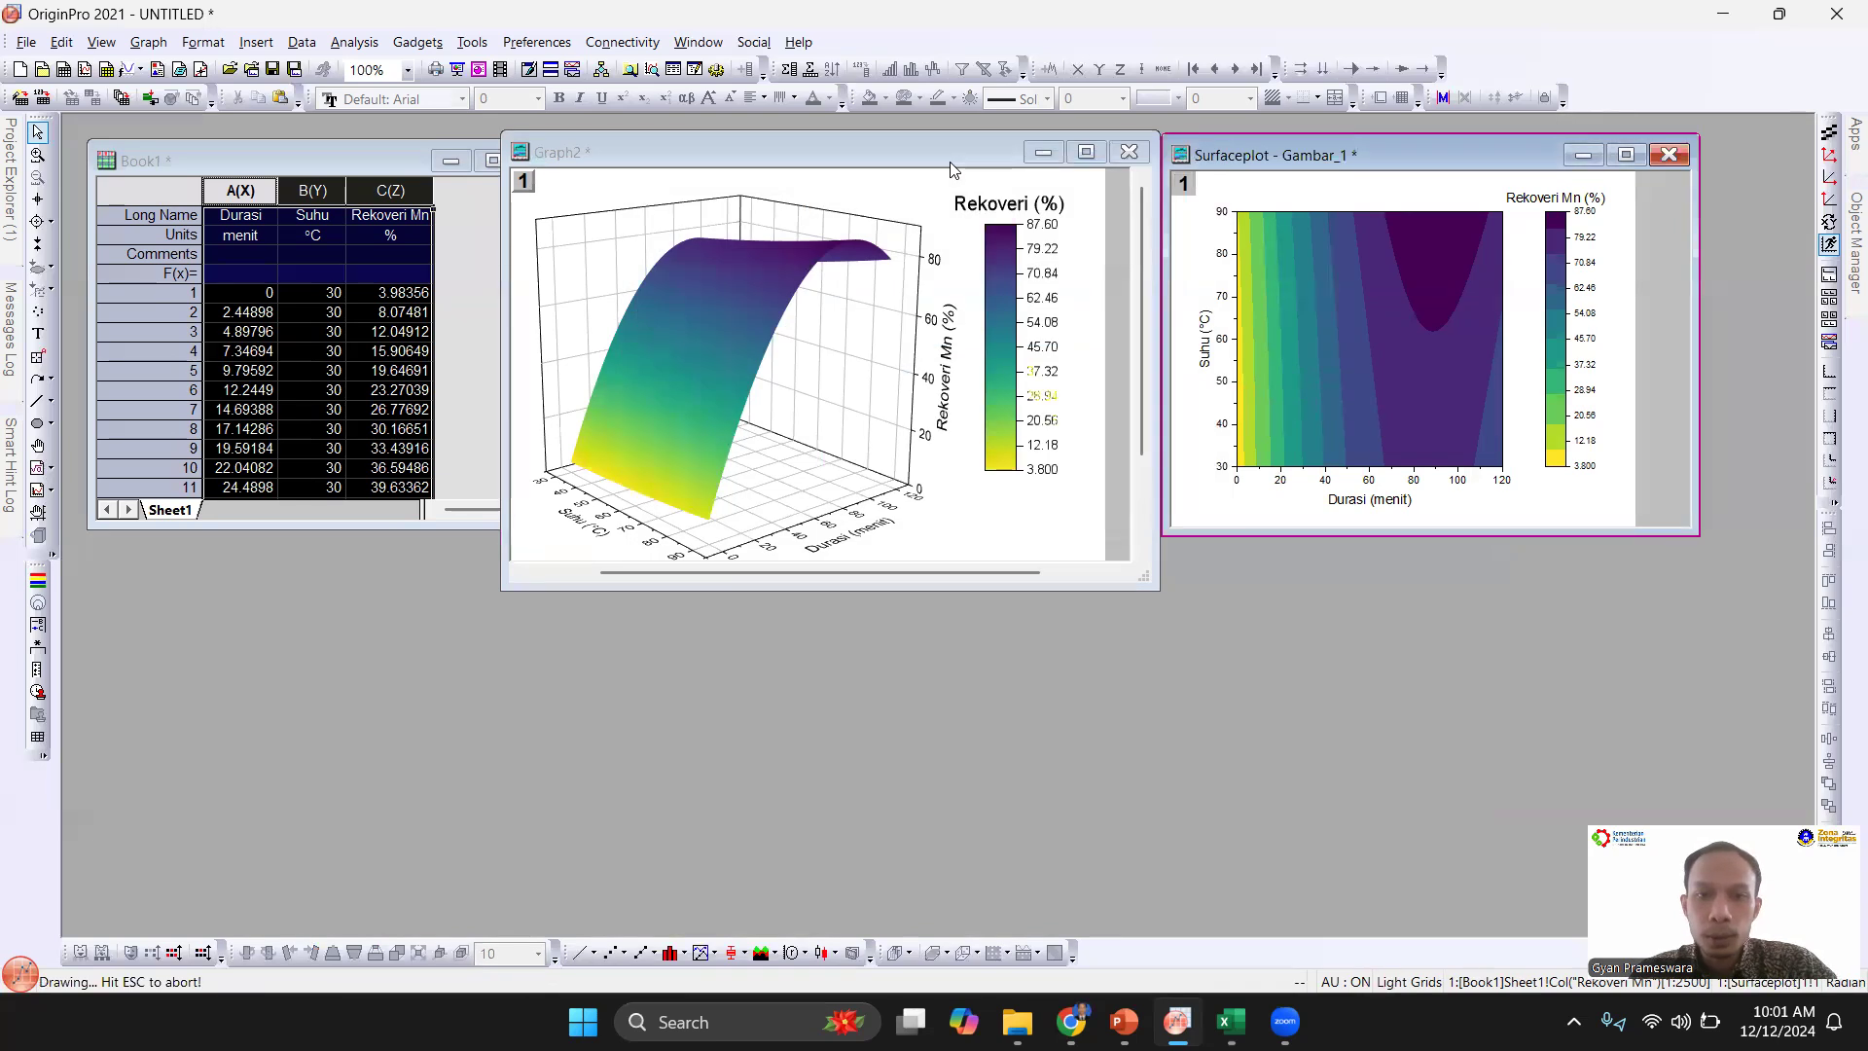
# Step: Set the Graph2 window's long name to "Gambar_2" and try to give it the short name "Surface plot"
pyautogui.rightClick(953, 148)
pyautogui.click(1016, 435)
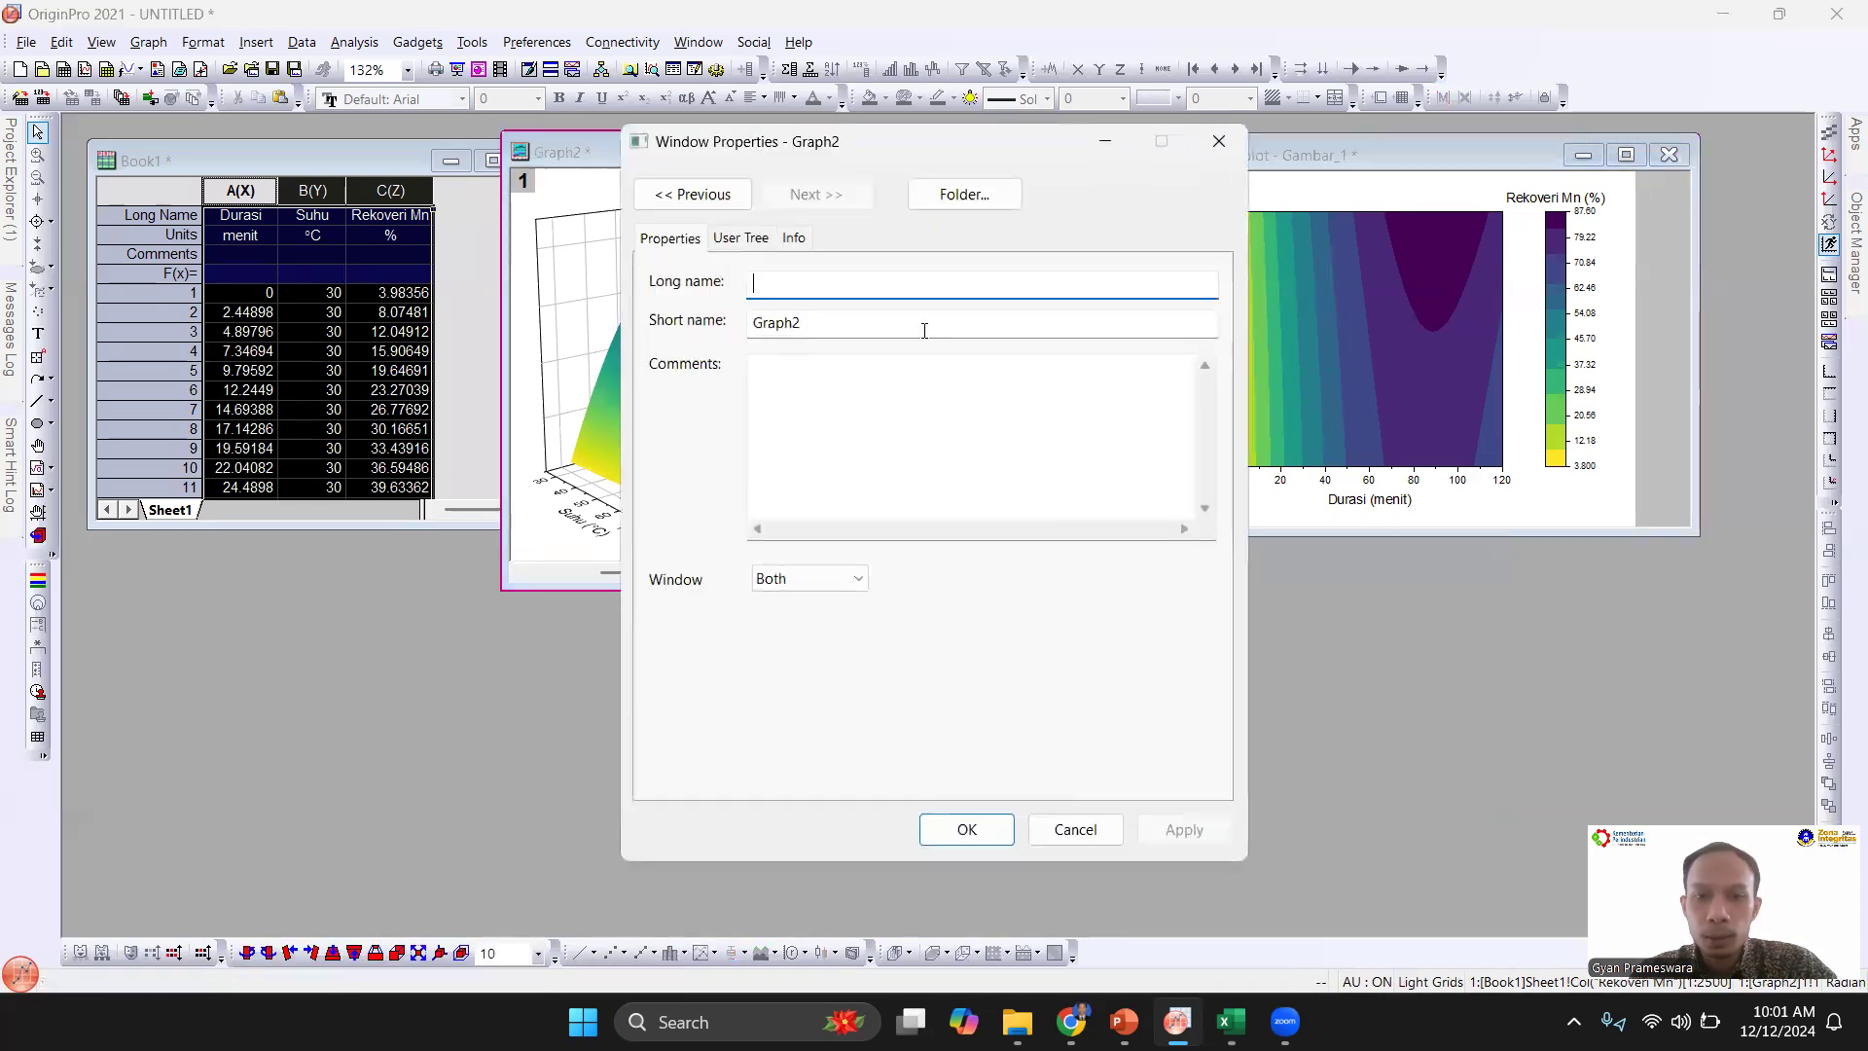
pyautogui.write('Gambar_')
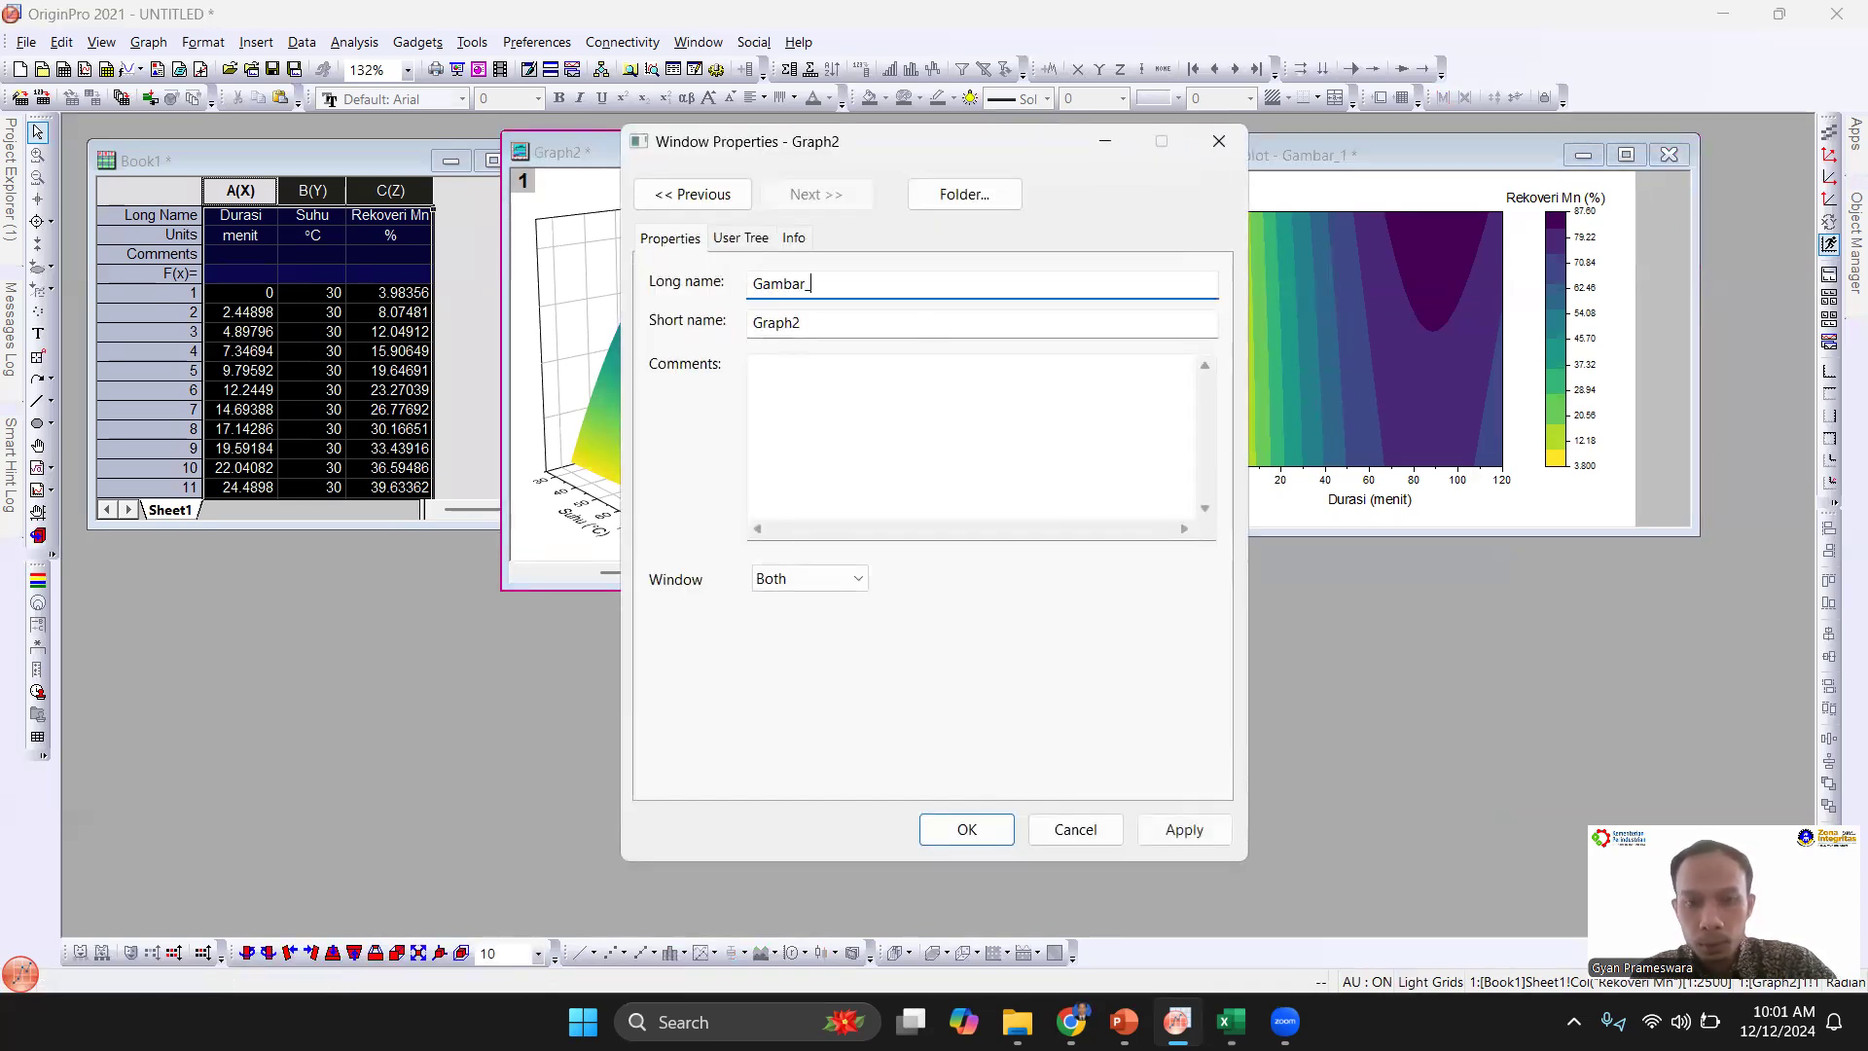
pyautogui.write('2')
pyautogui.press('Tab')
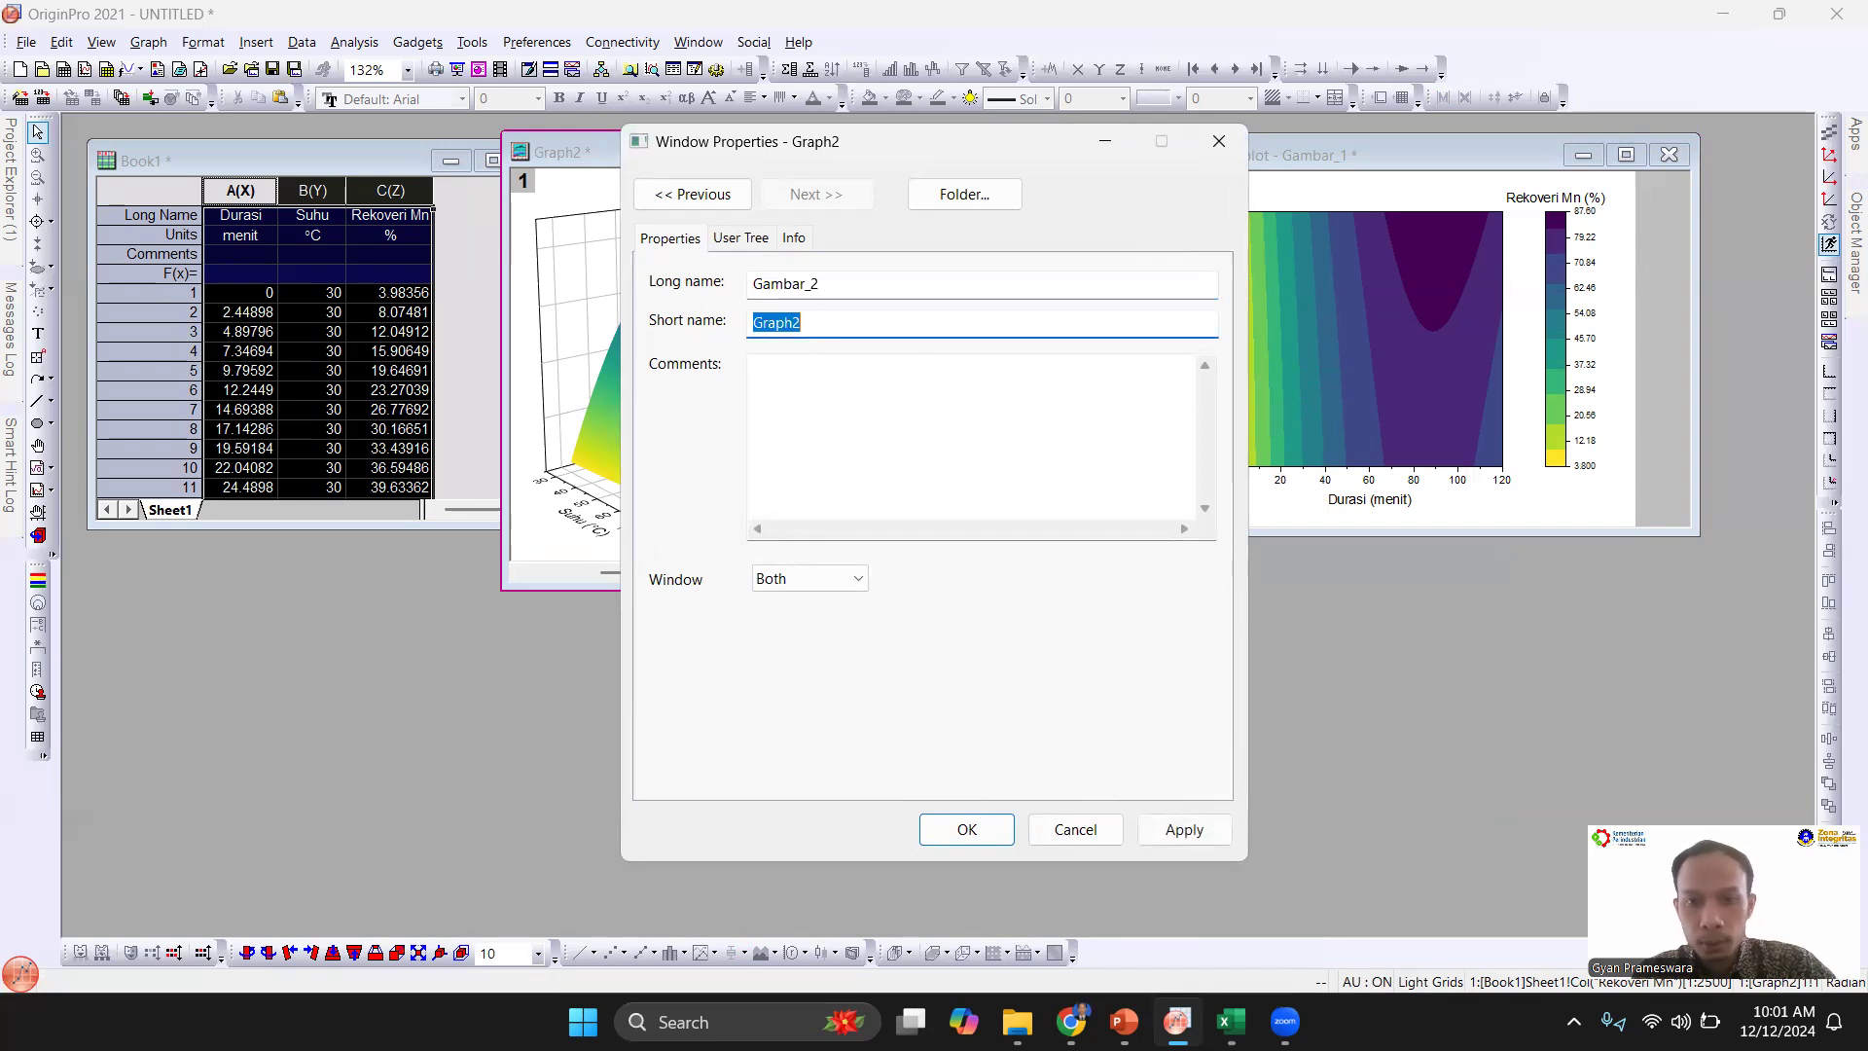
pyautogui.write('Surface plot')
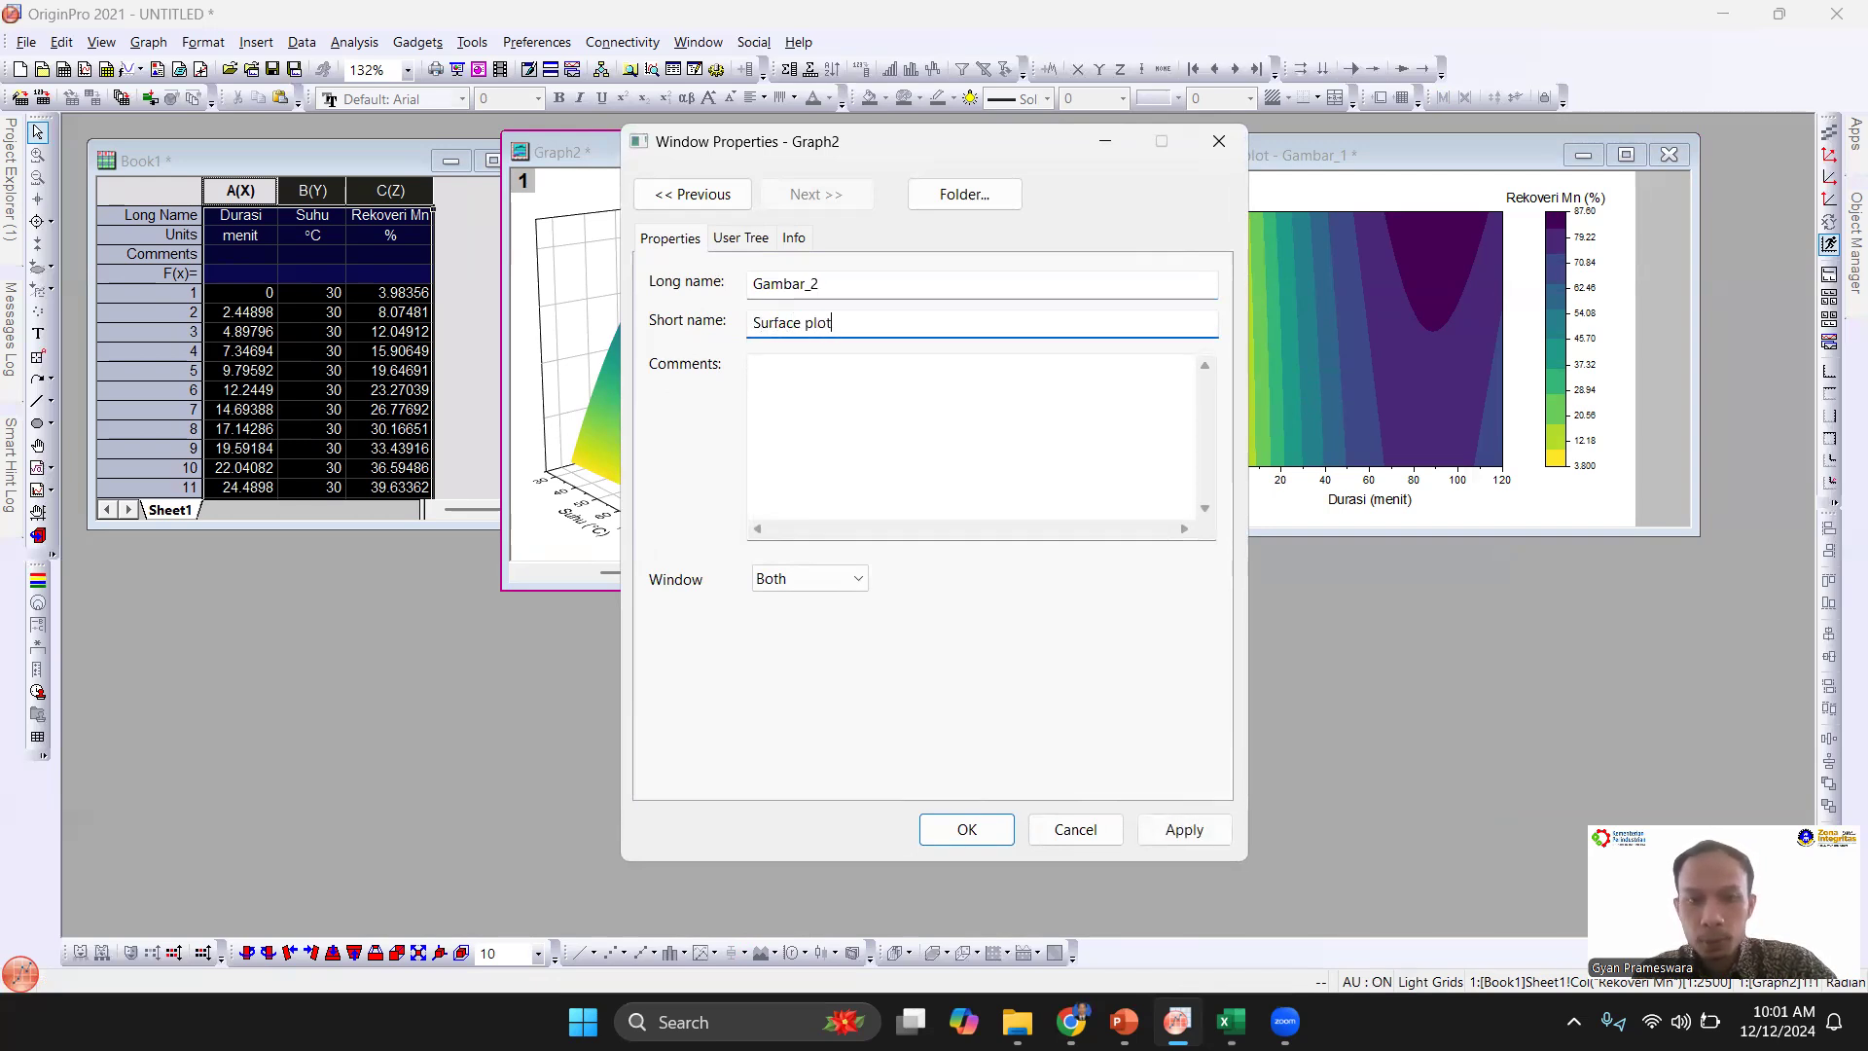
pyautogui.press('Return')
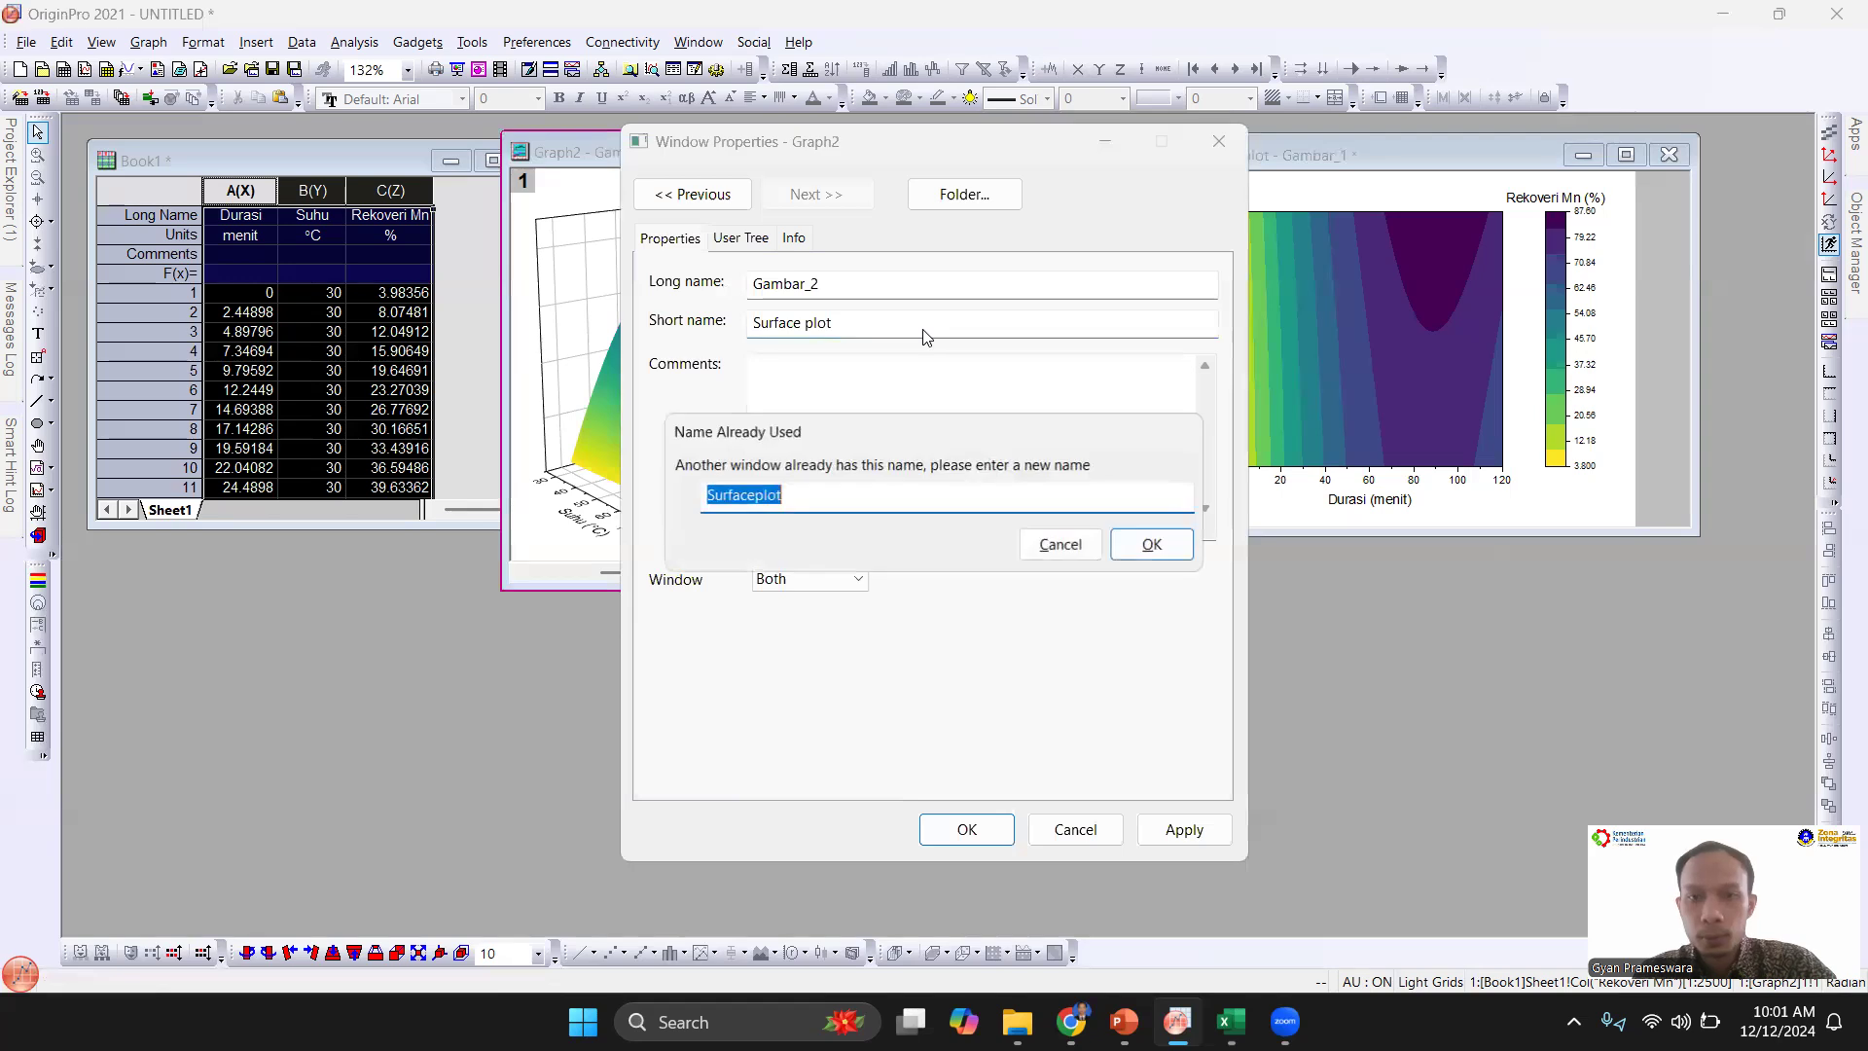
pyautogui.click(1082, 554)
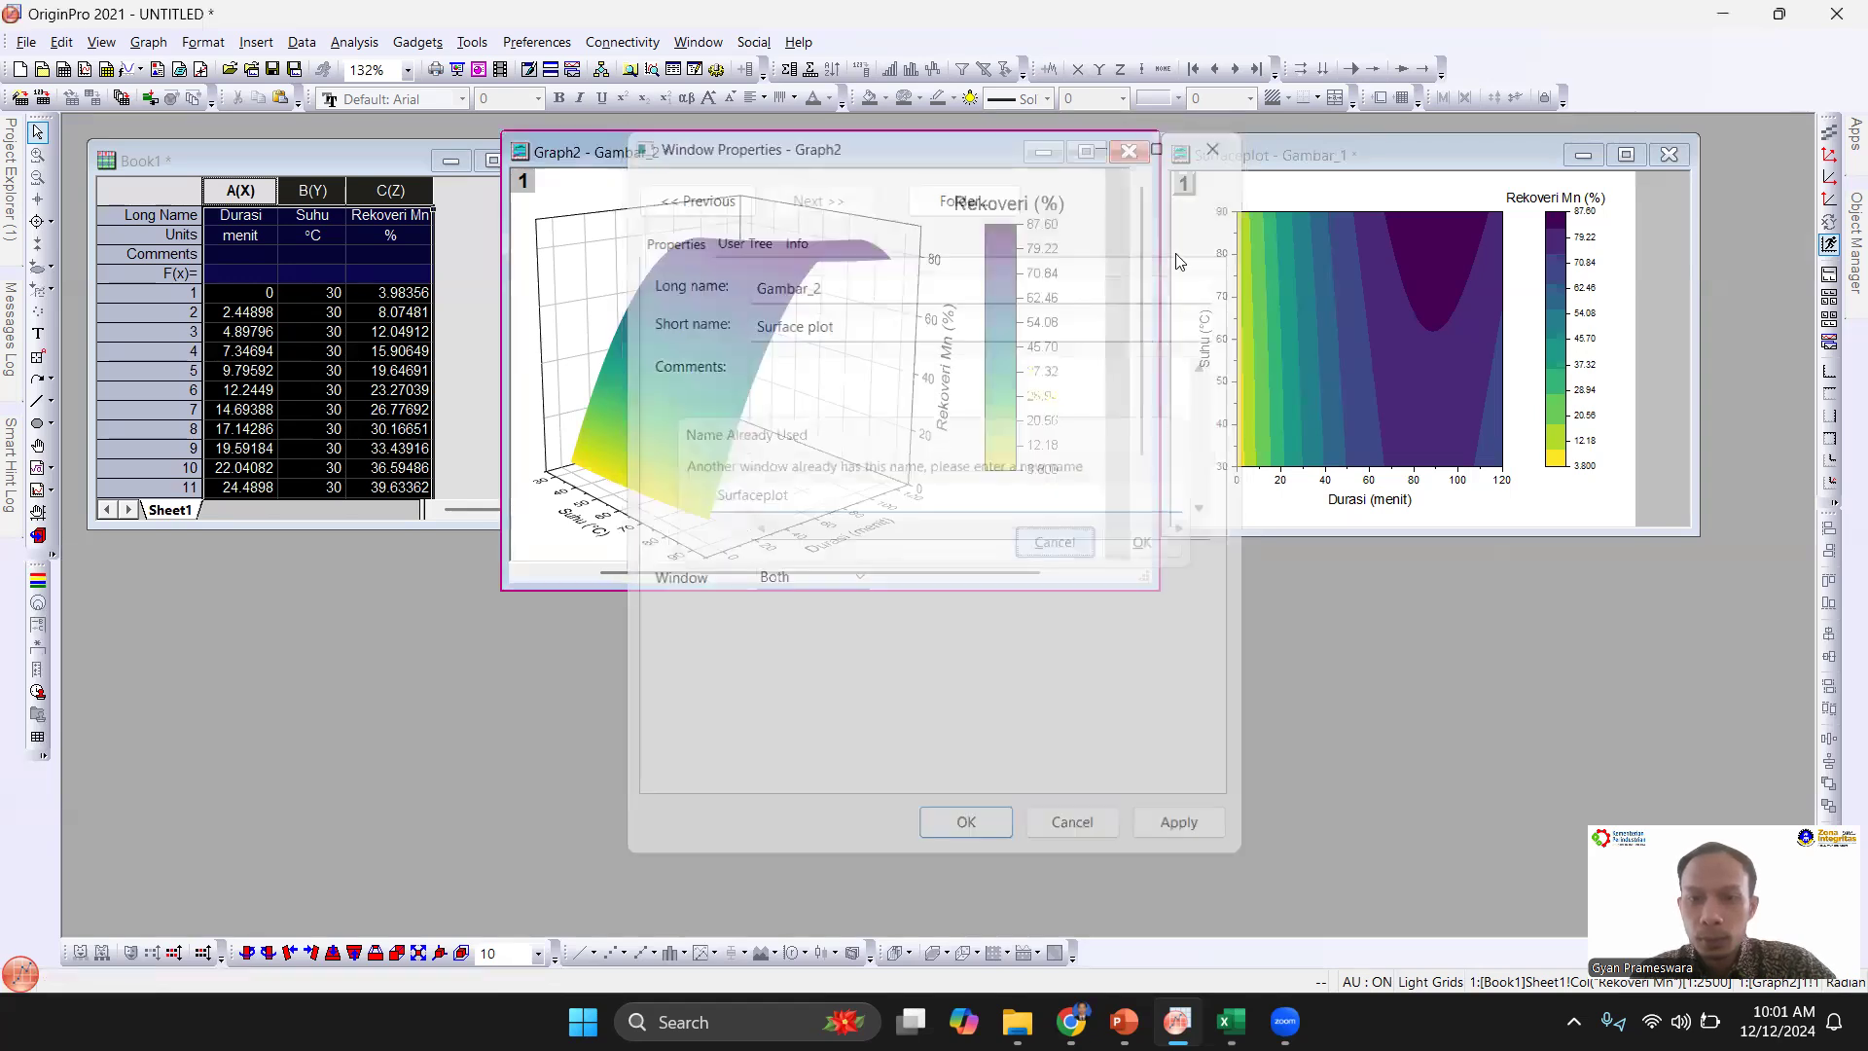
# Step: Change the short name of the Gambar_1 contour window to "Contour plot"
pyautogui.rightClick(1306, 150)
pyautogui.click(1365, 438)
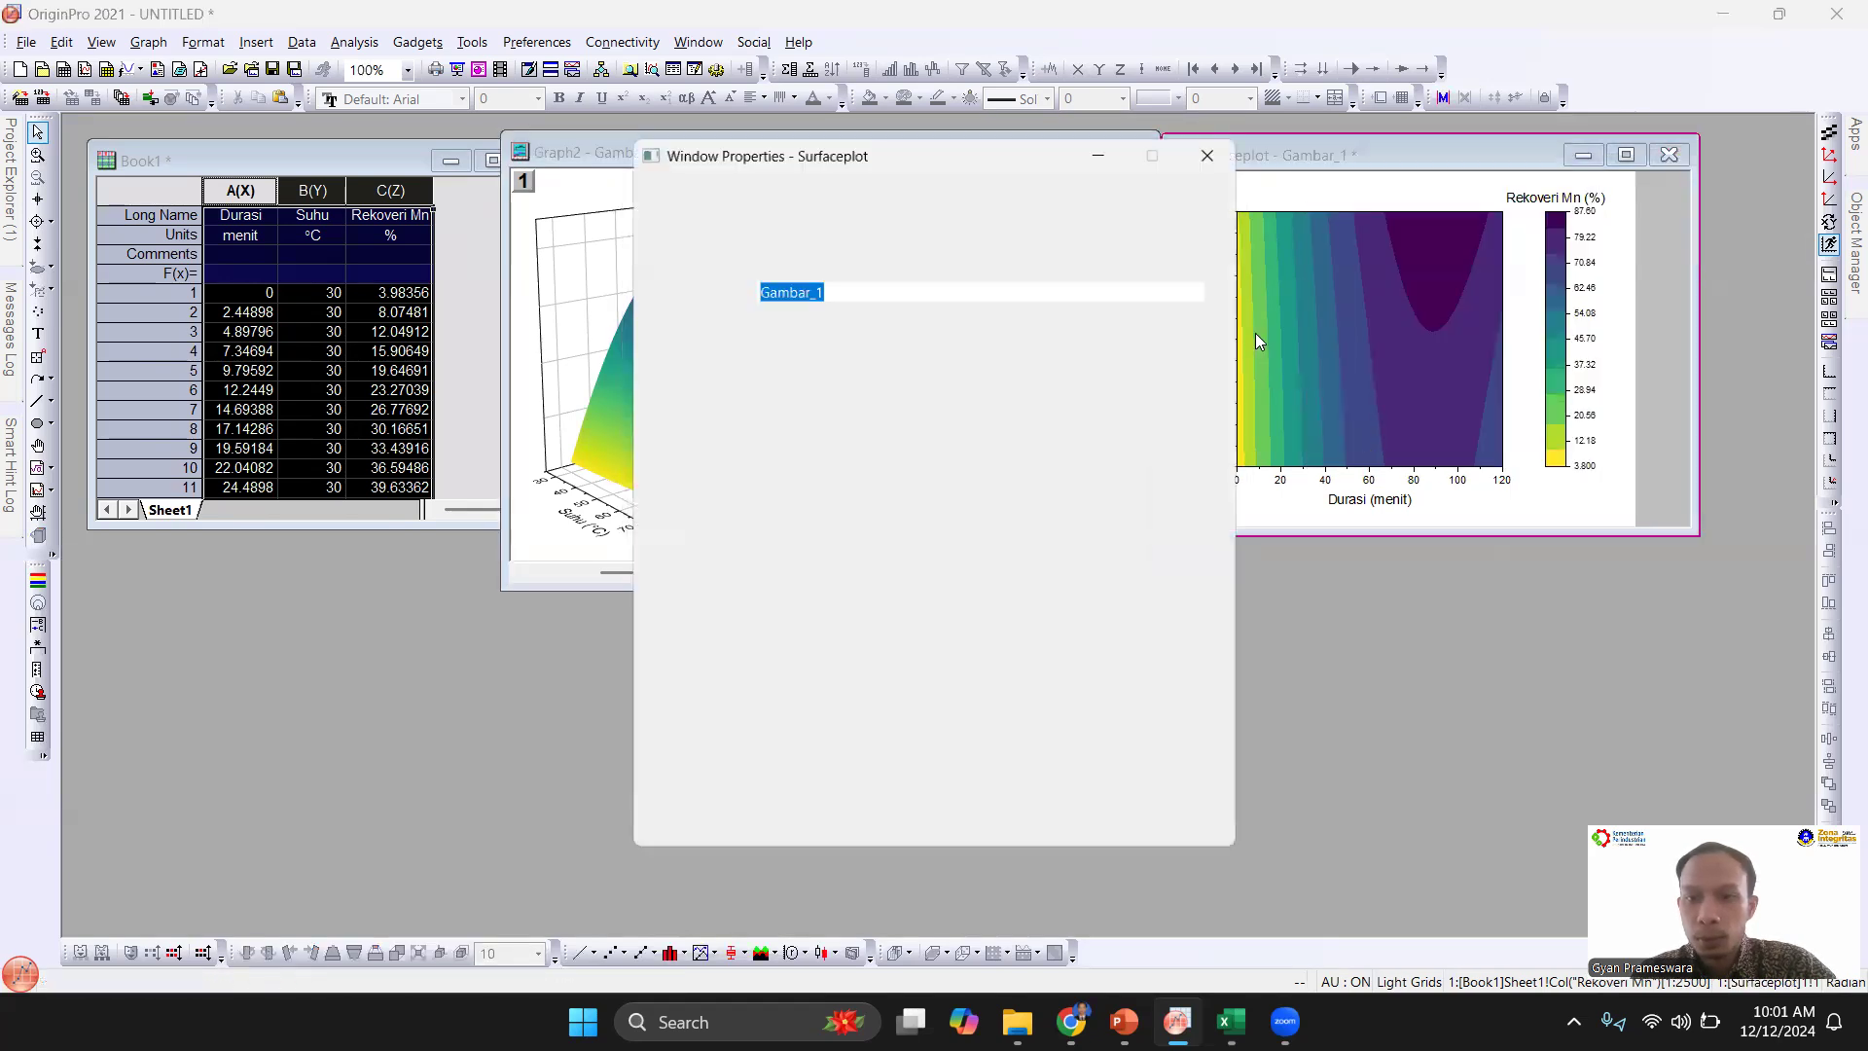
pyautogui.doubleClick(784, 321)
pyautogui.write('C')
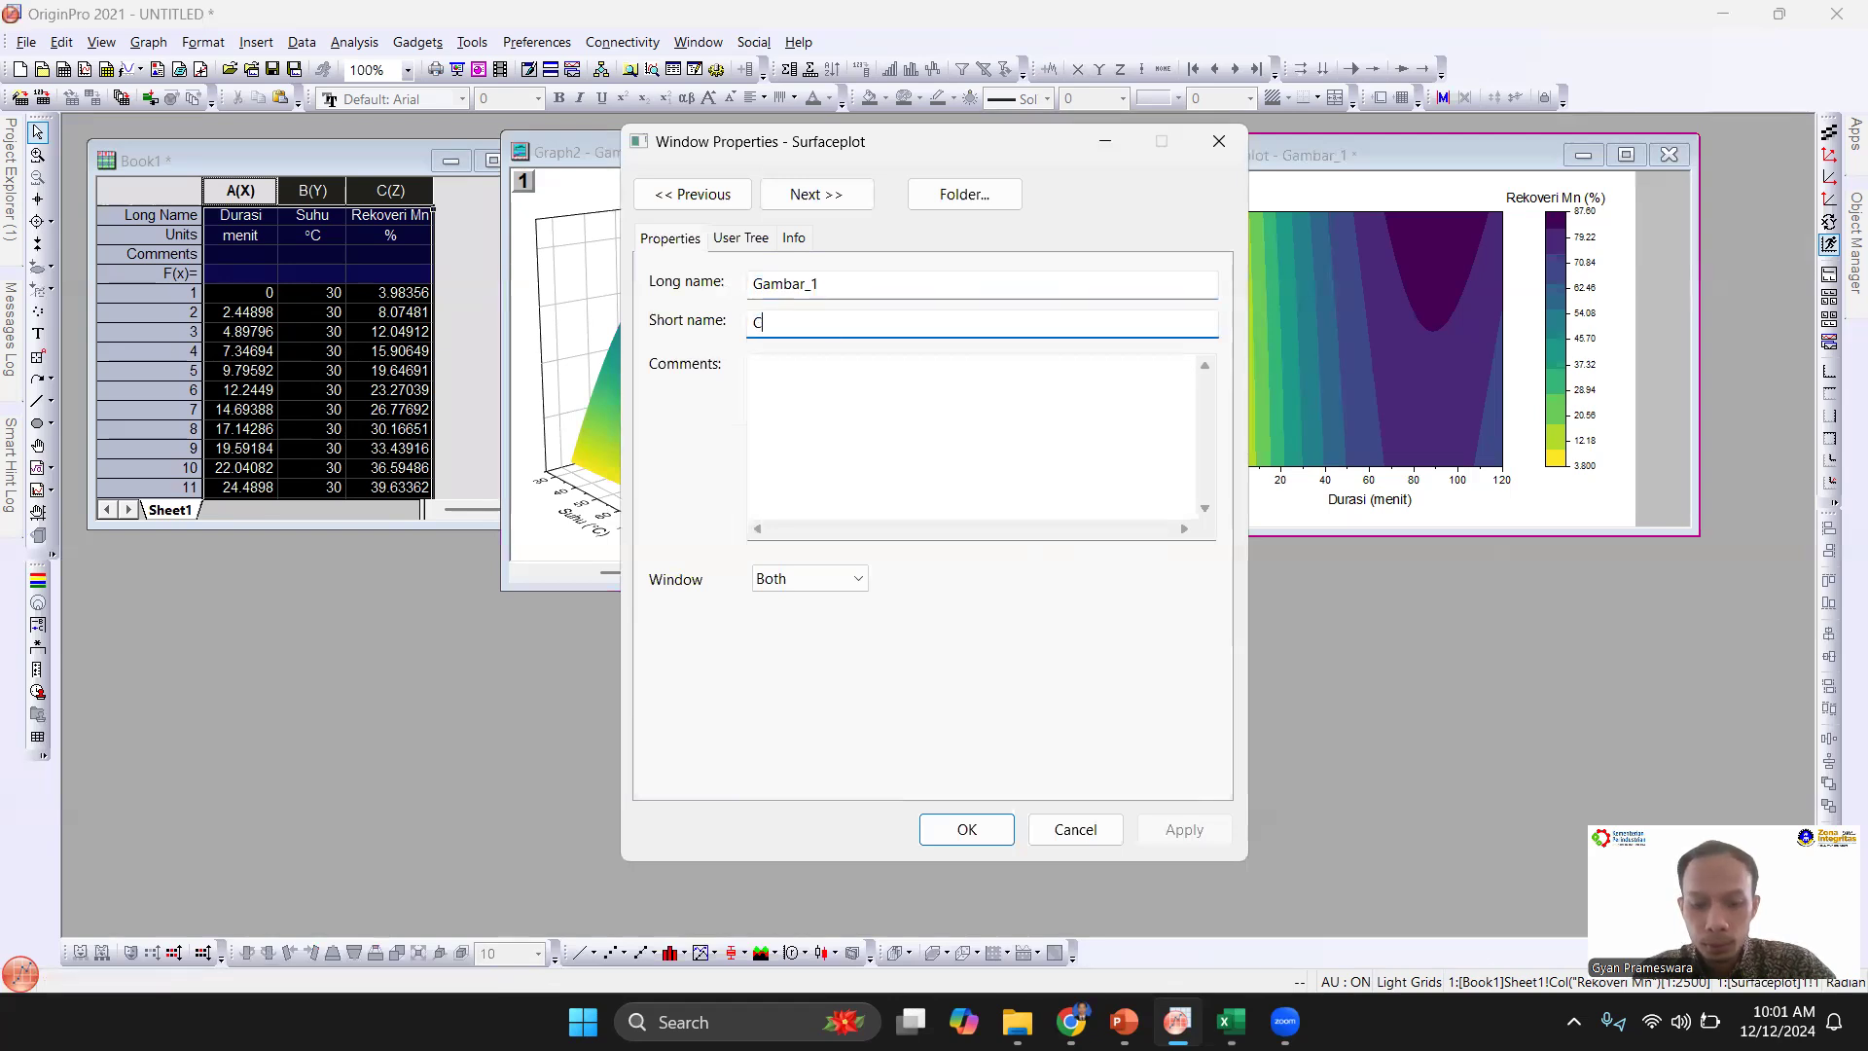
pyautogui.write('ontour plot')
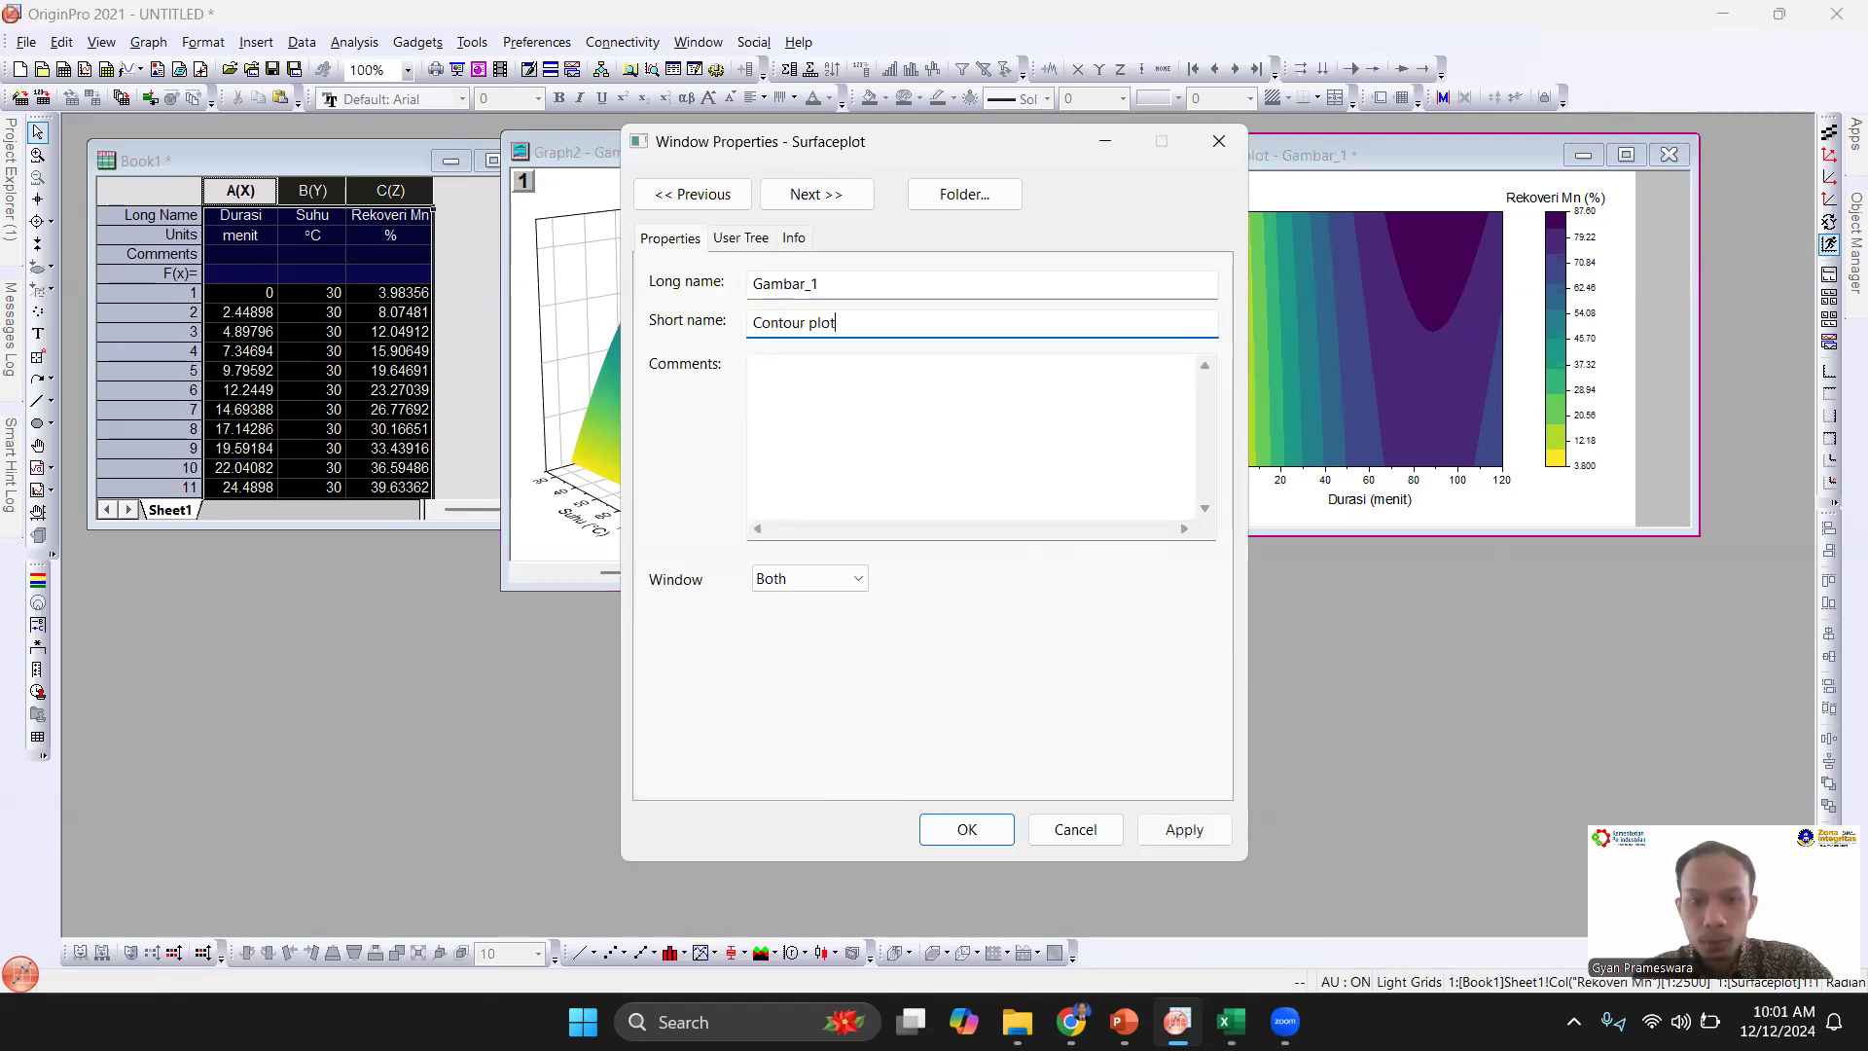
pyautogui.press('Return')
# Step: Change the short name of the Gambar_2 window to "Surface Plot"
pyautogui.rightClick(842, 146)
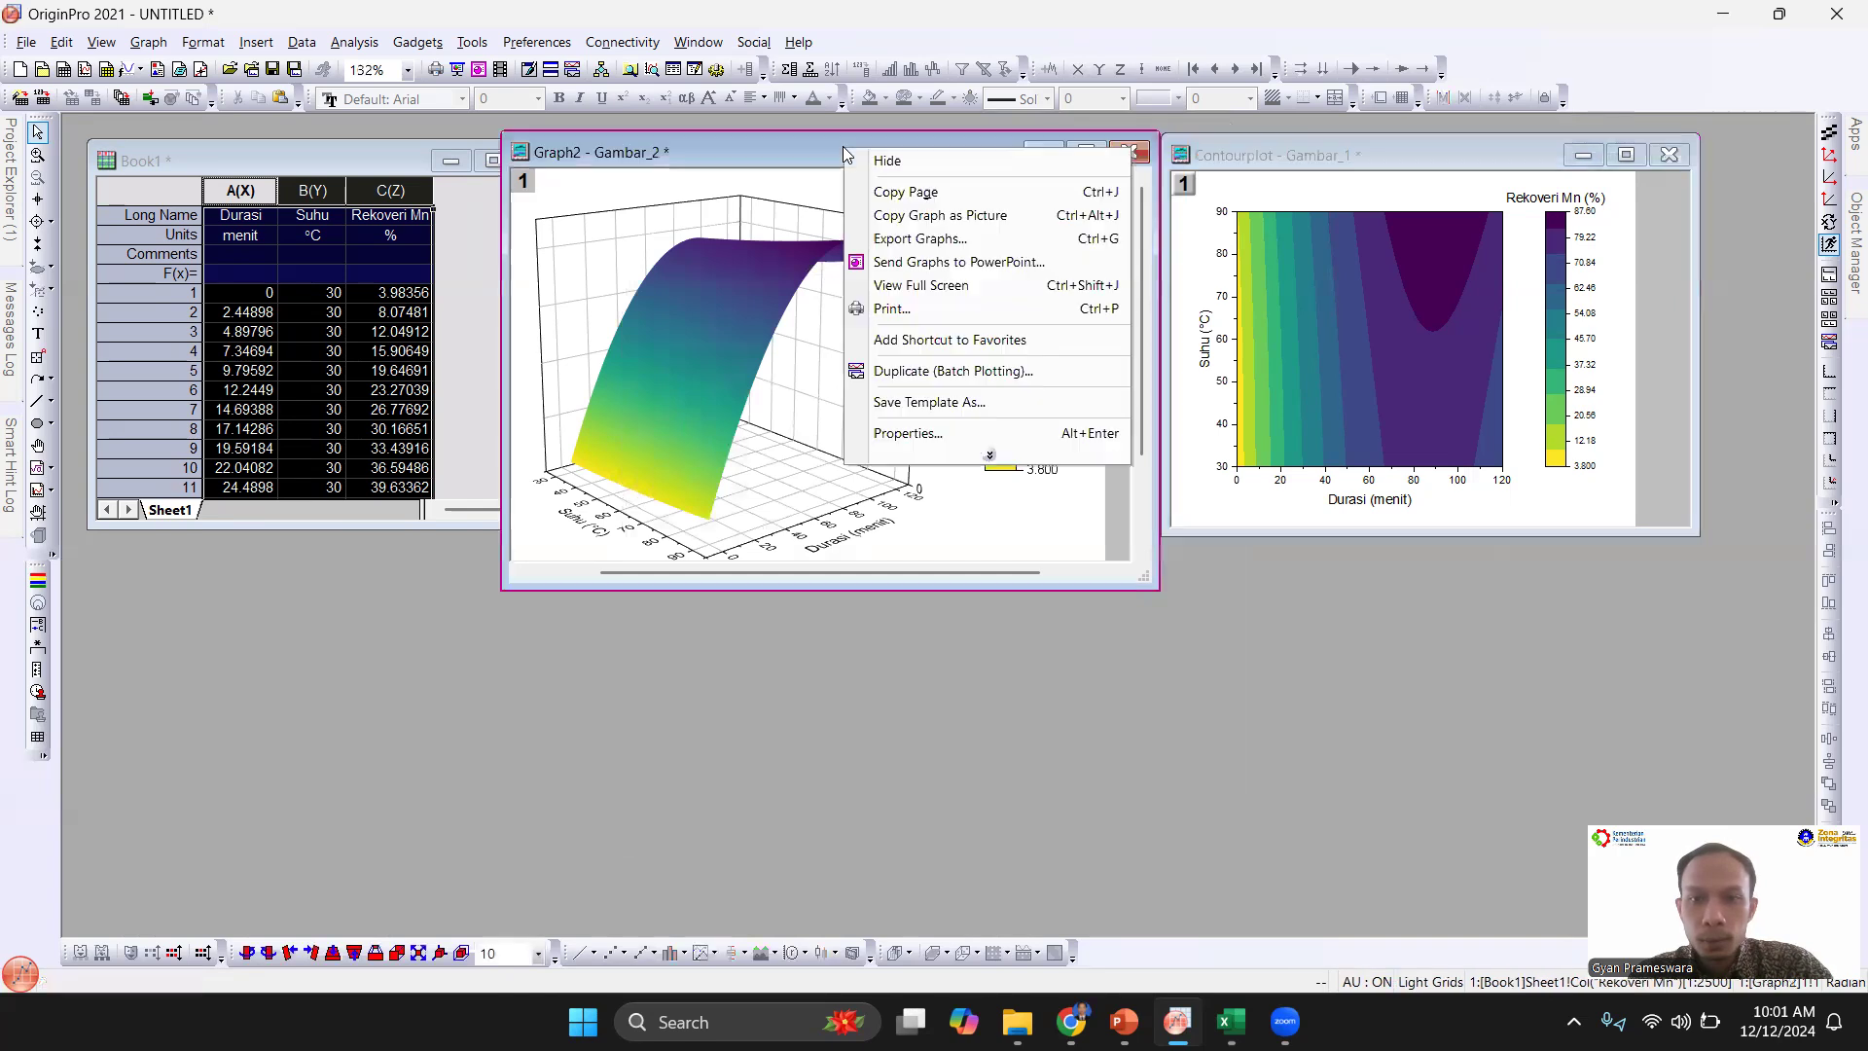
pyautogui.click(905, 433)
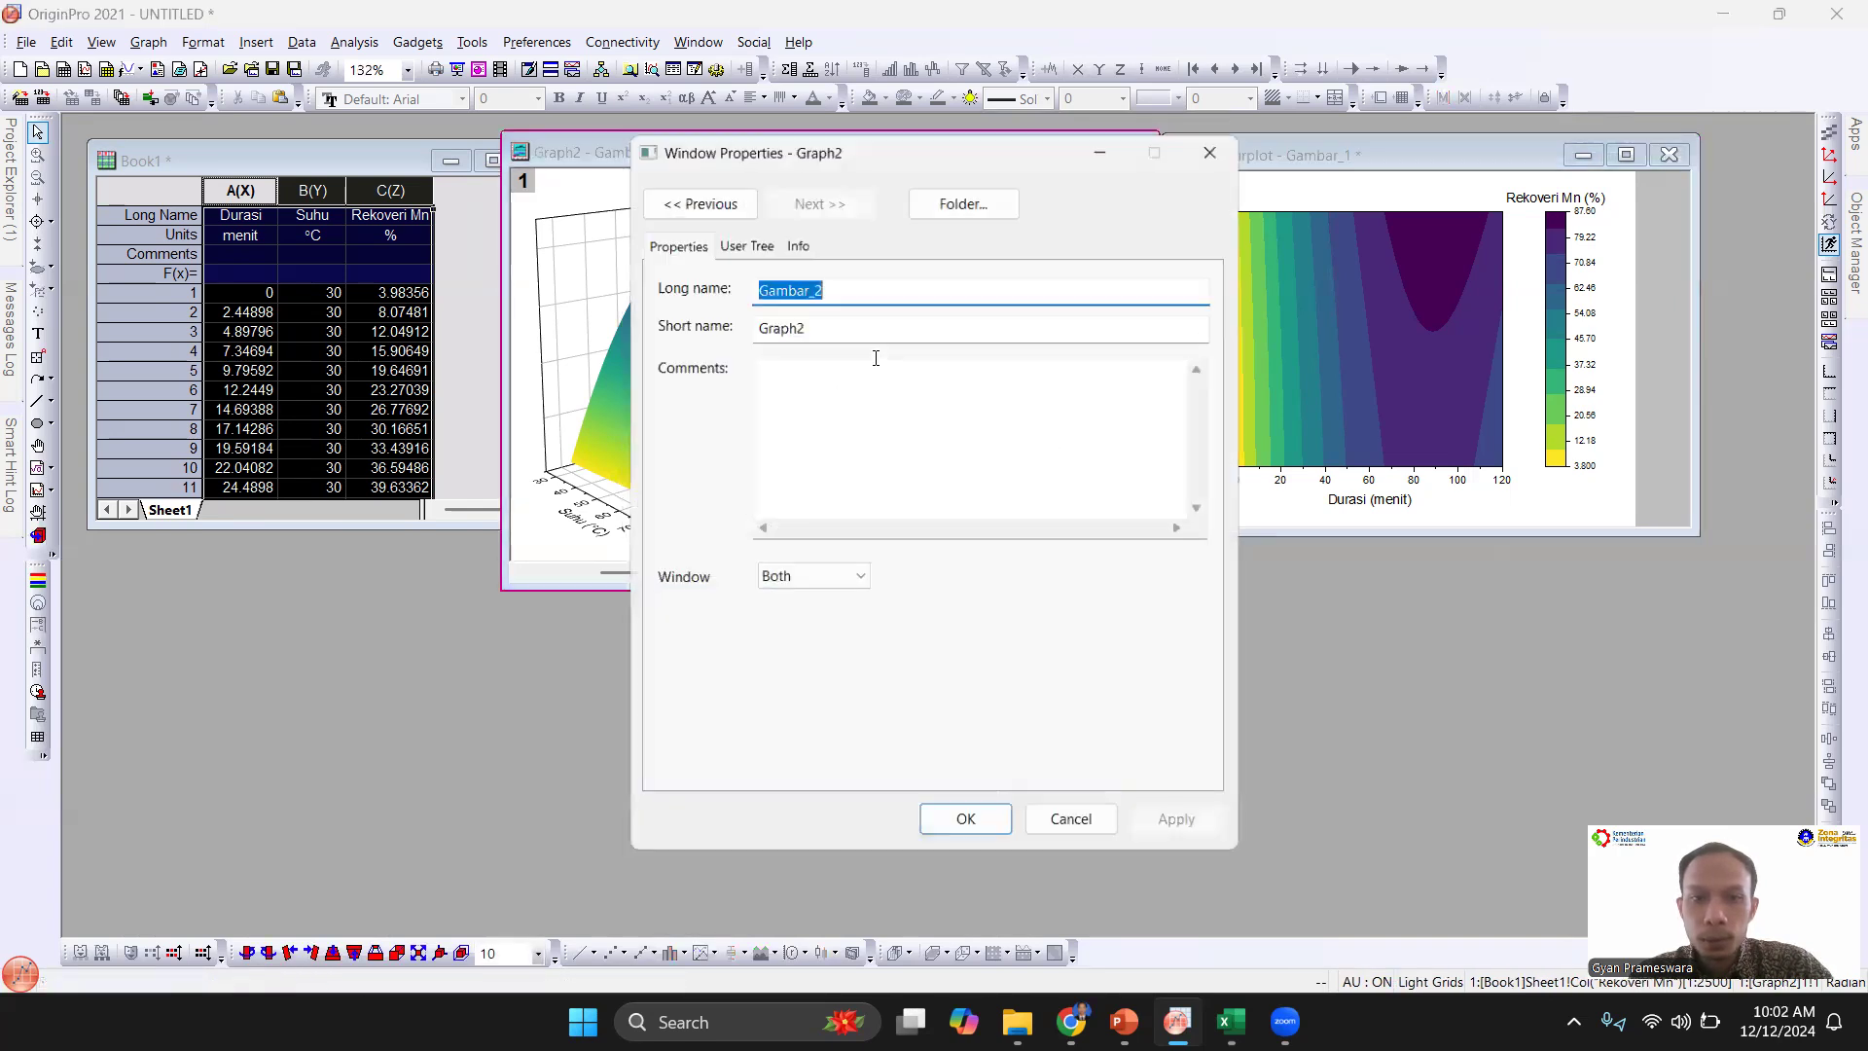
pyautogui.doubleClick(852, 324)
pyautogui.write('Surface Plot')
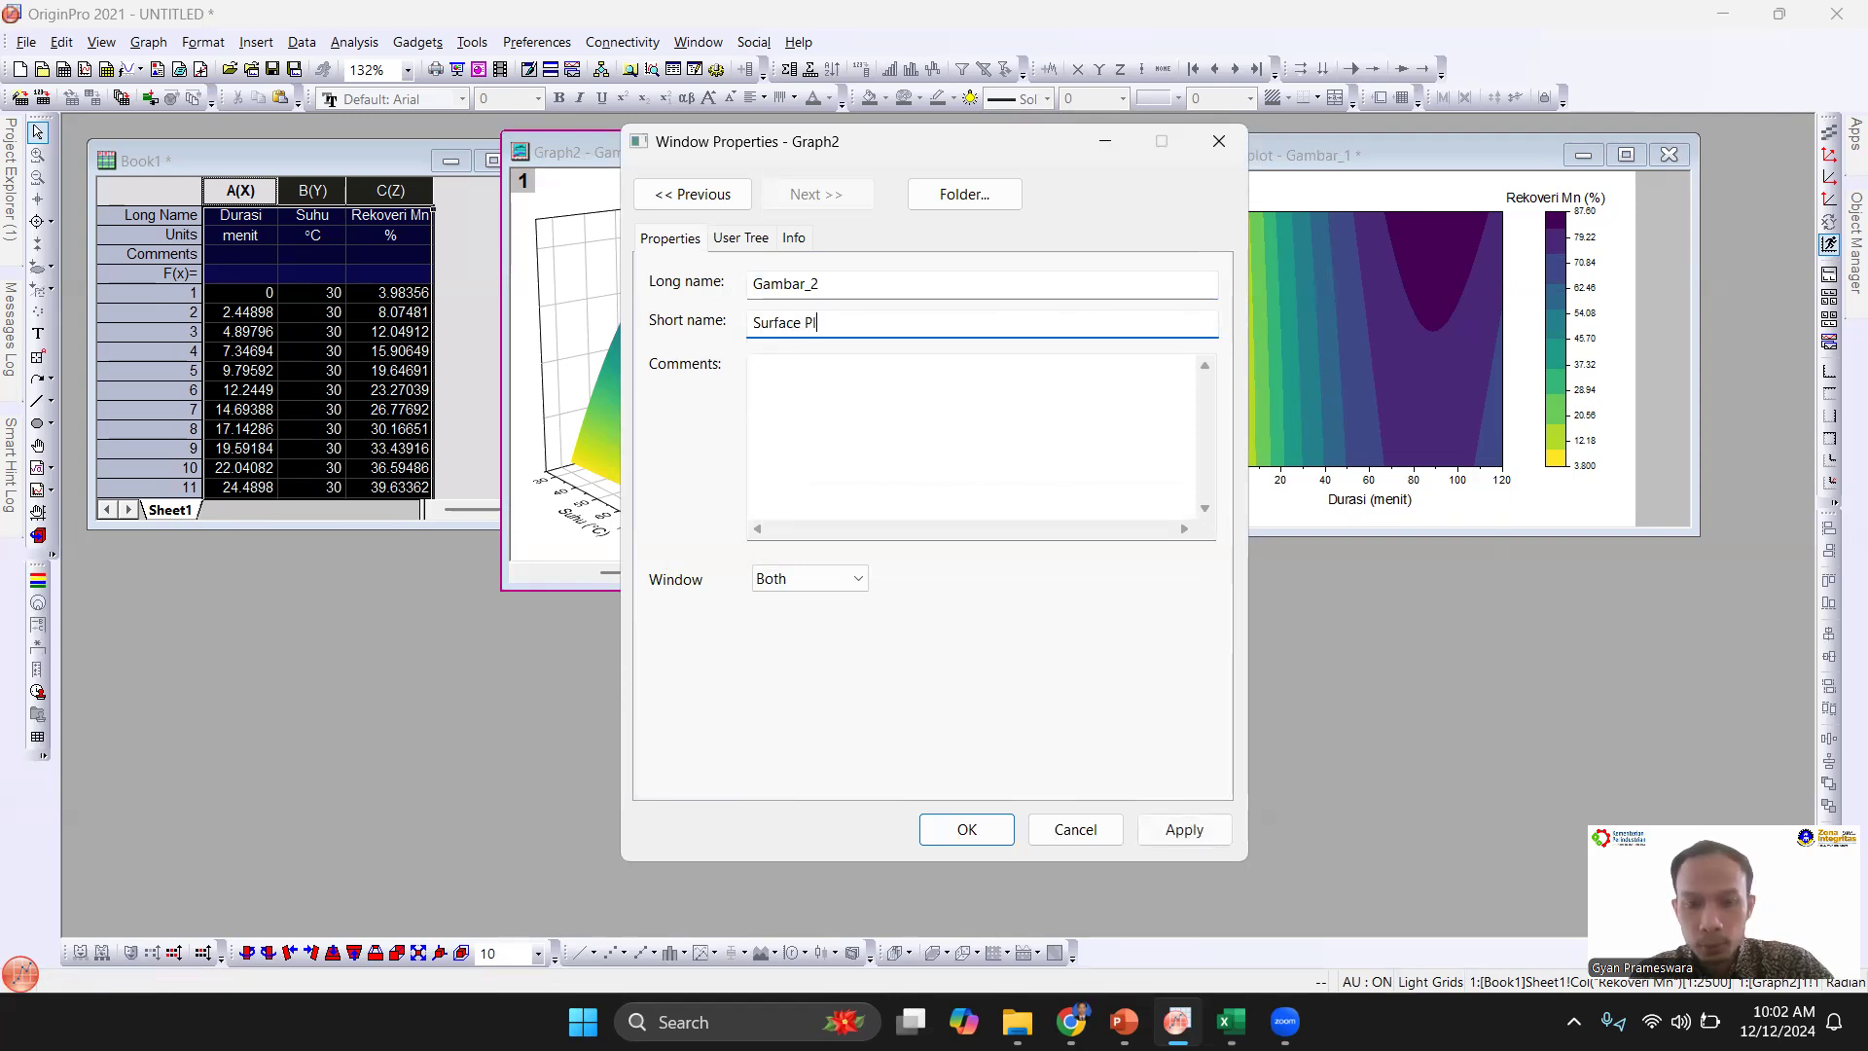
pyautogui.press('Return')
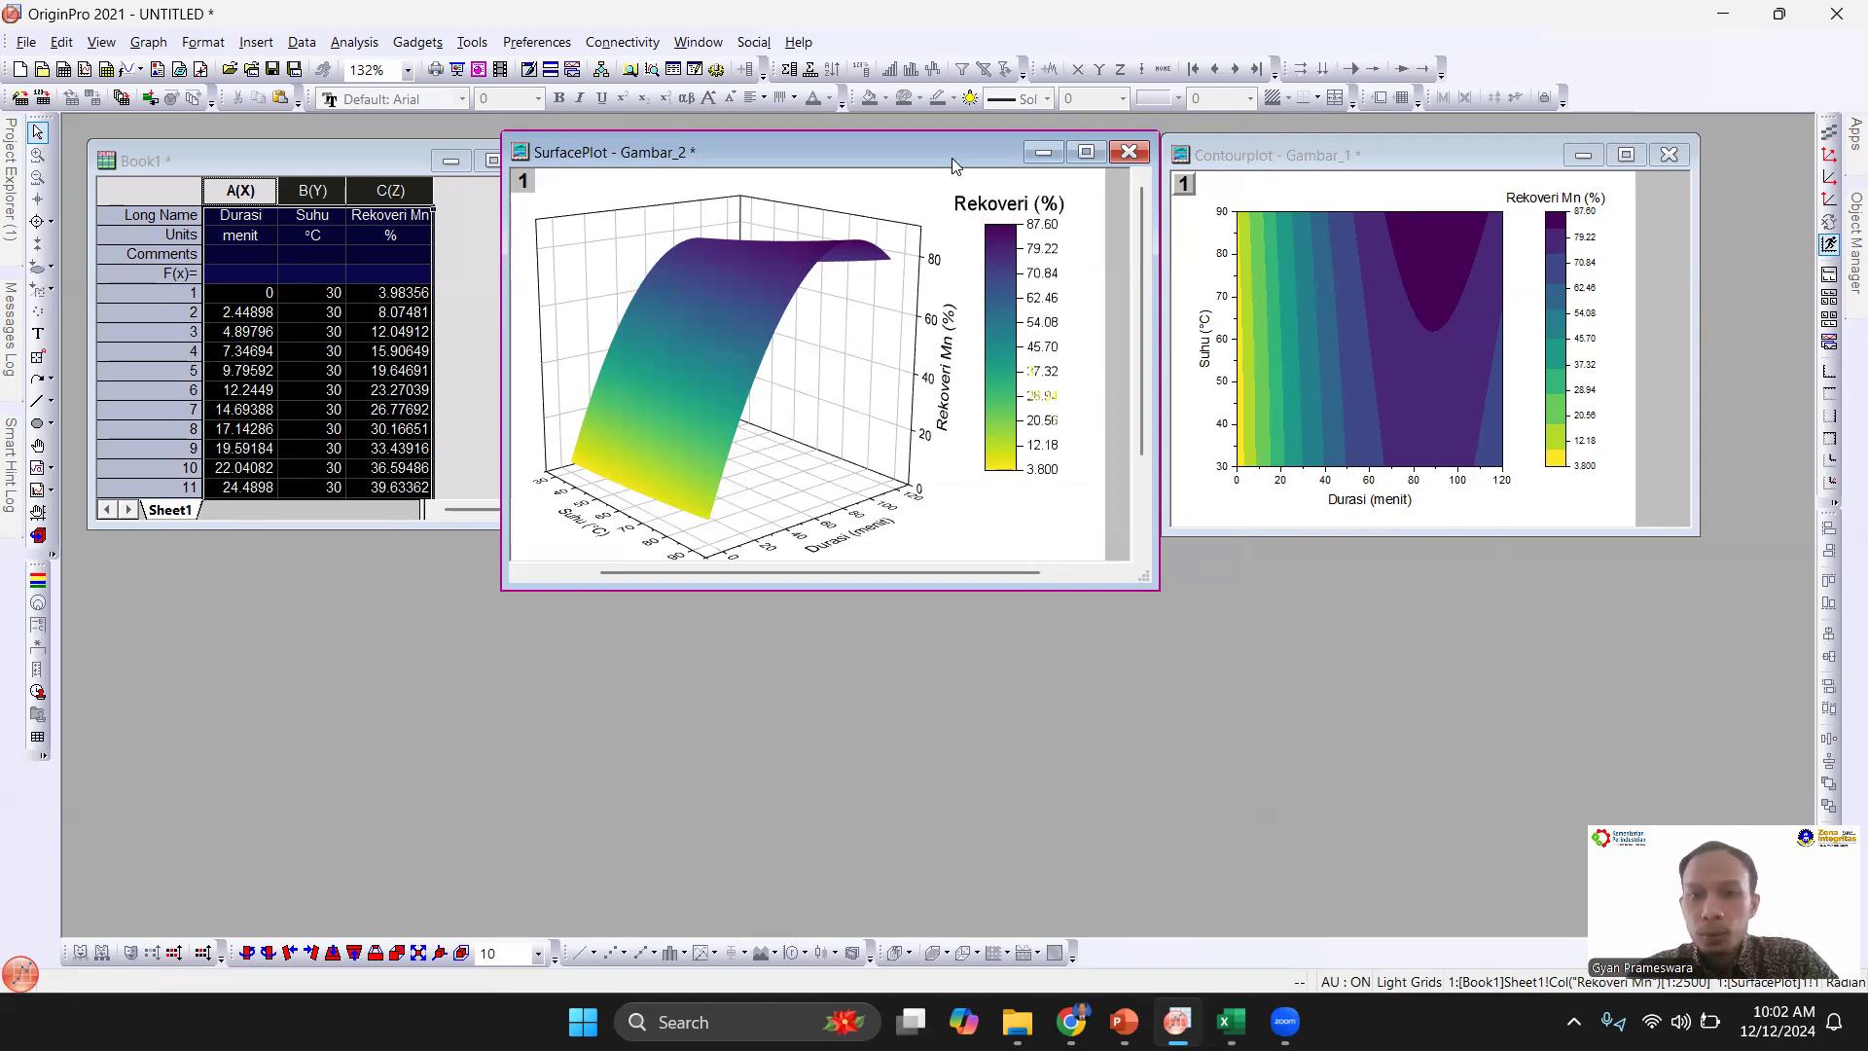
# Step: Move the surface plot window slightly upward and enlarge the contour plot window so the two line up side by side
pyautogui.moveTo(952, 158); pyautogui.dragTo(955, 134)
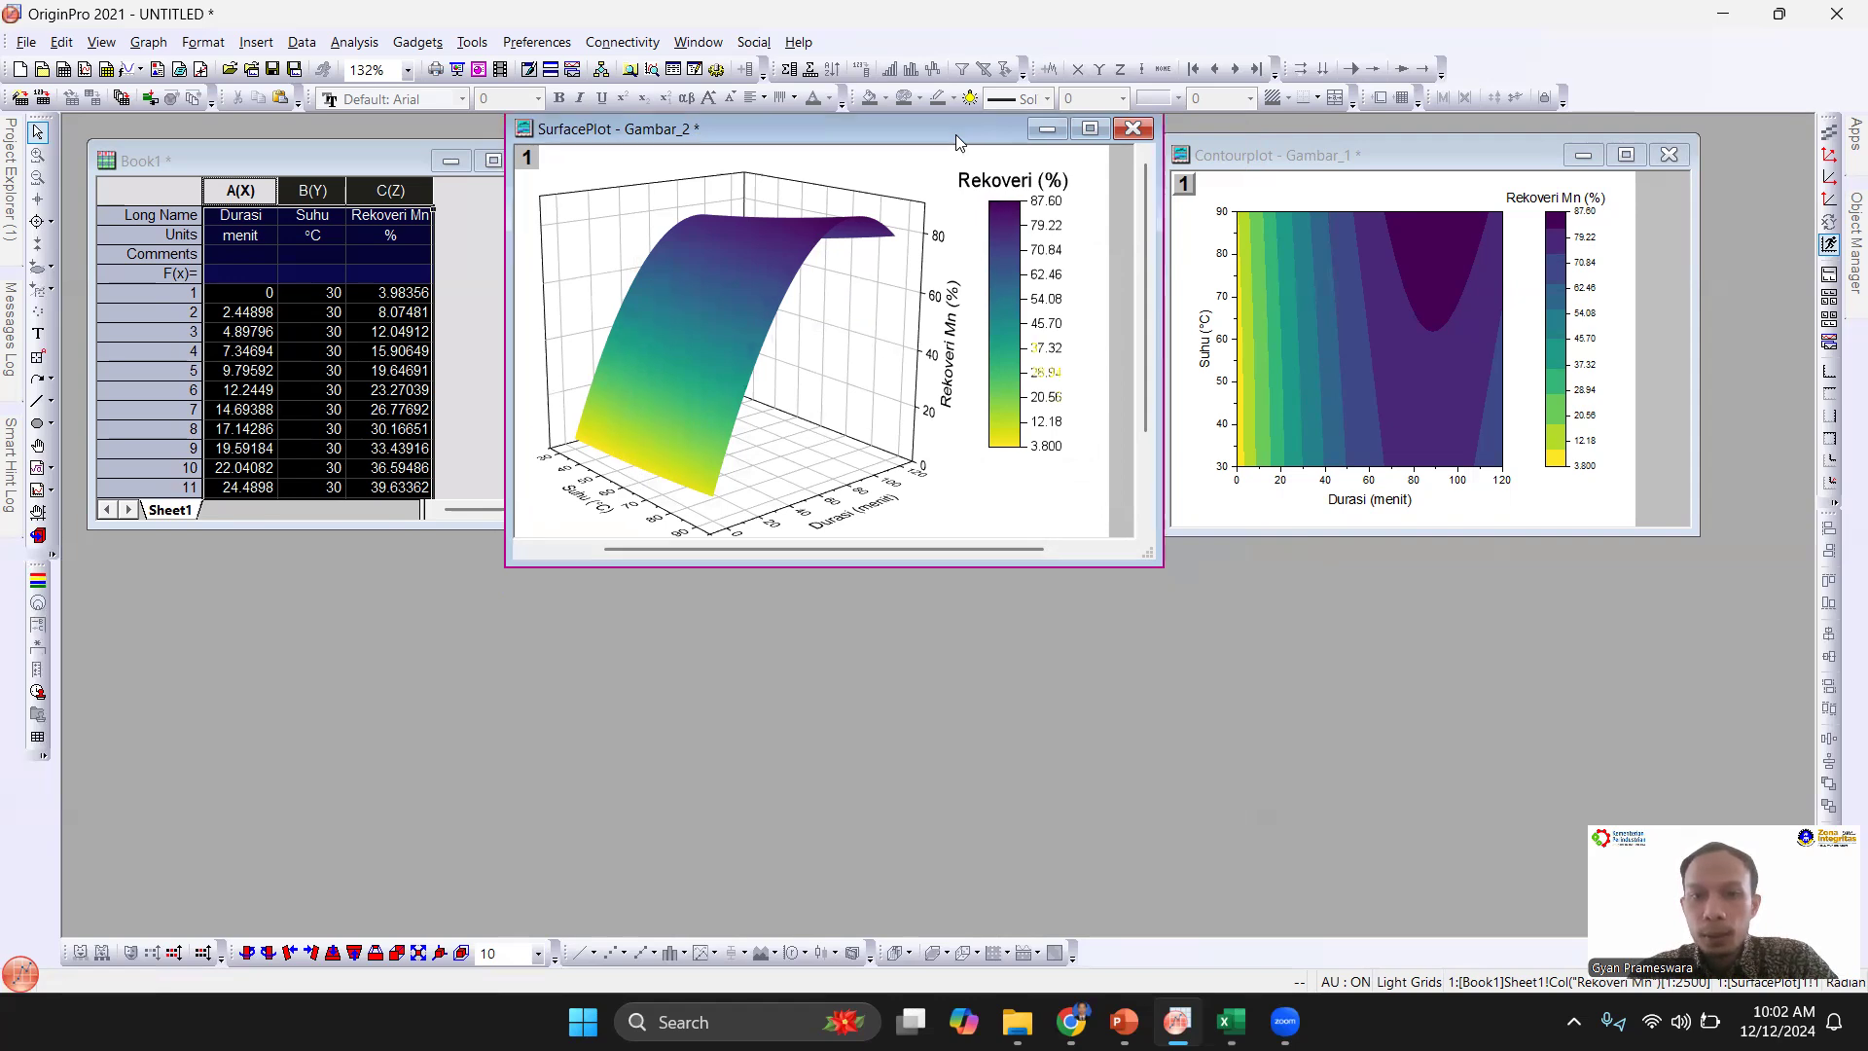
pyautogui.click(1317, 157)
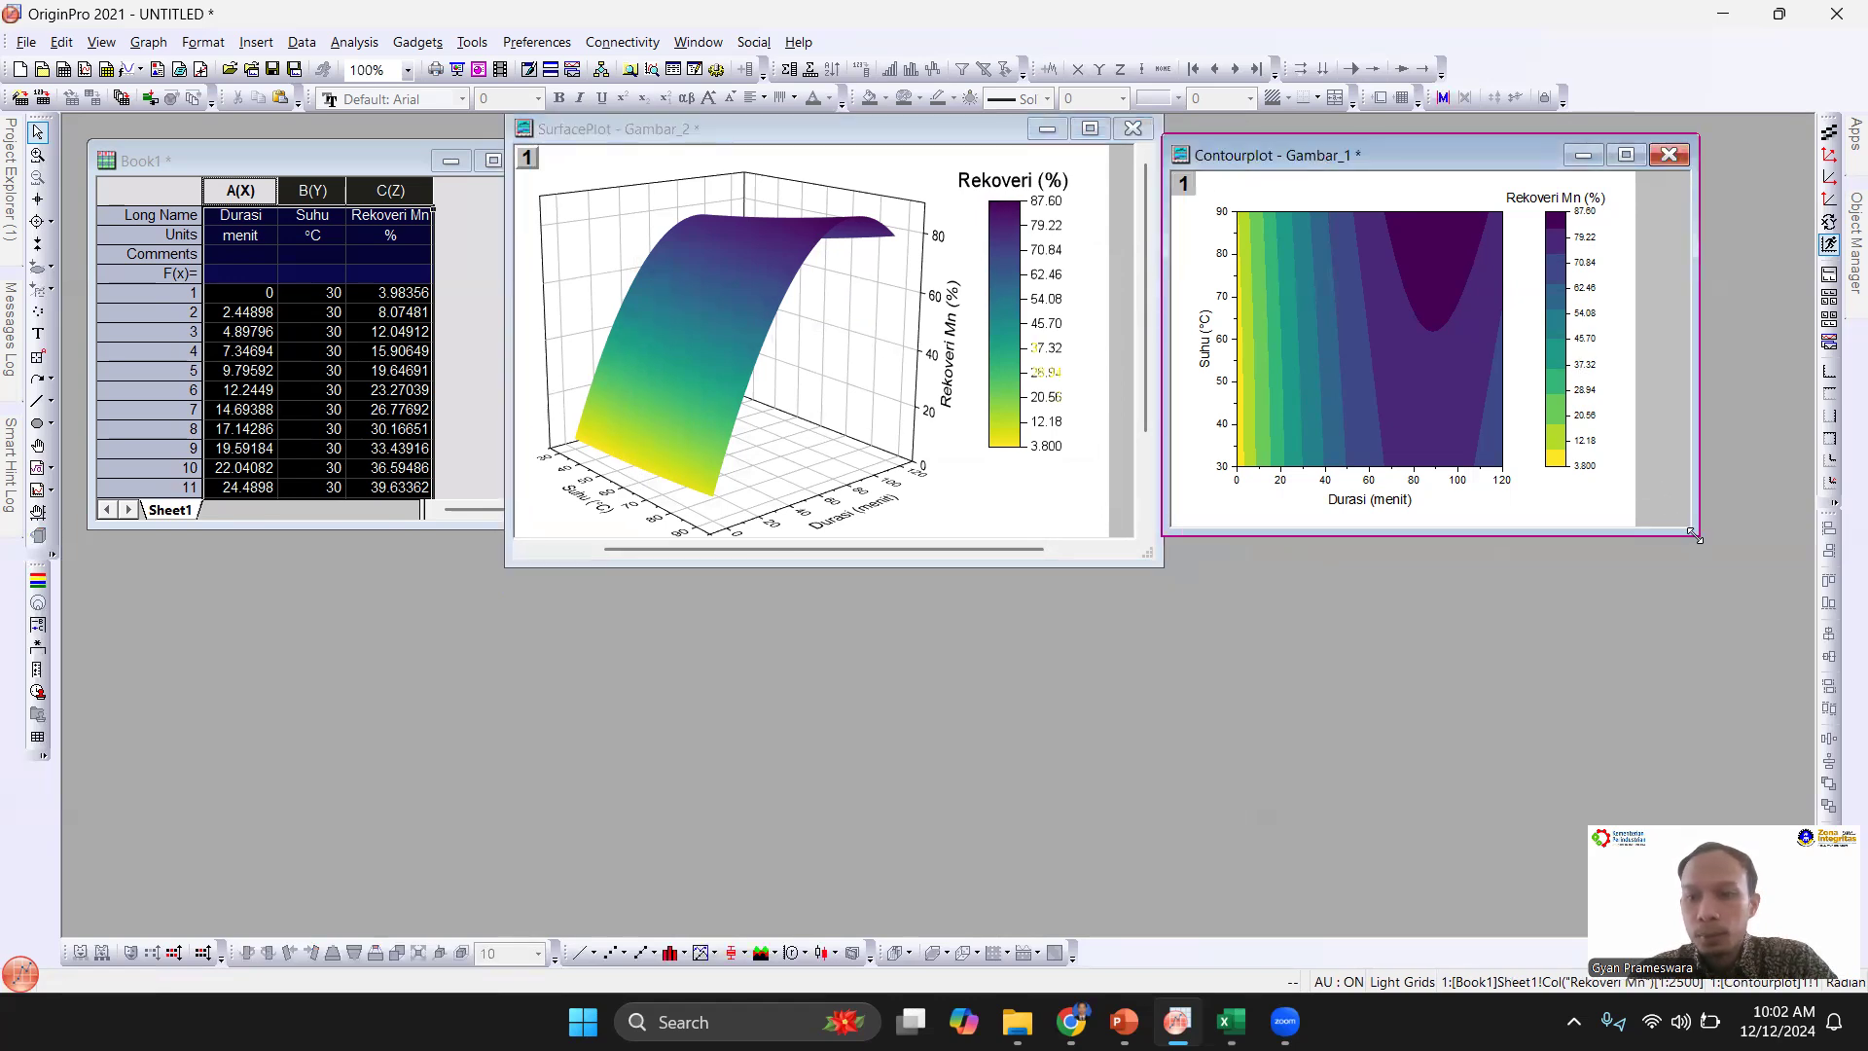
pyautogui.moveTo(1694, 534); pyautogui.dragTo(1701, 561)
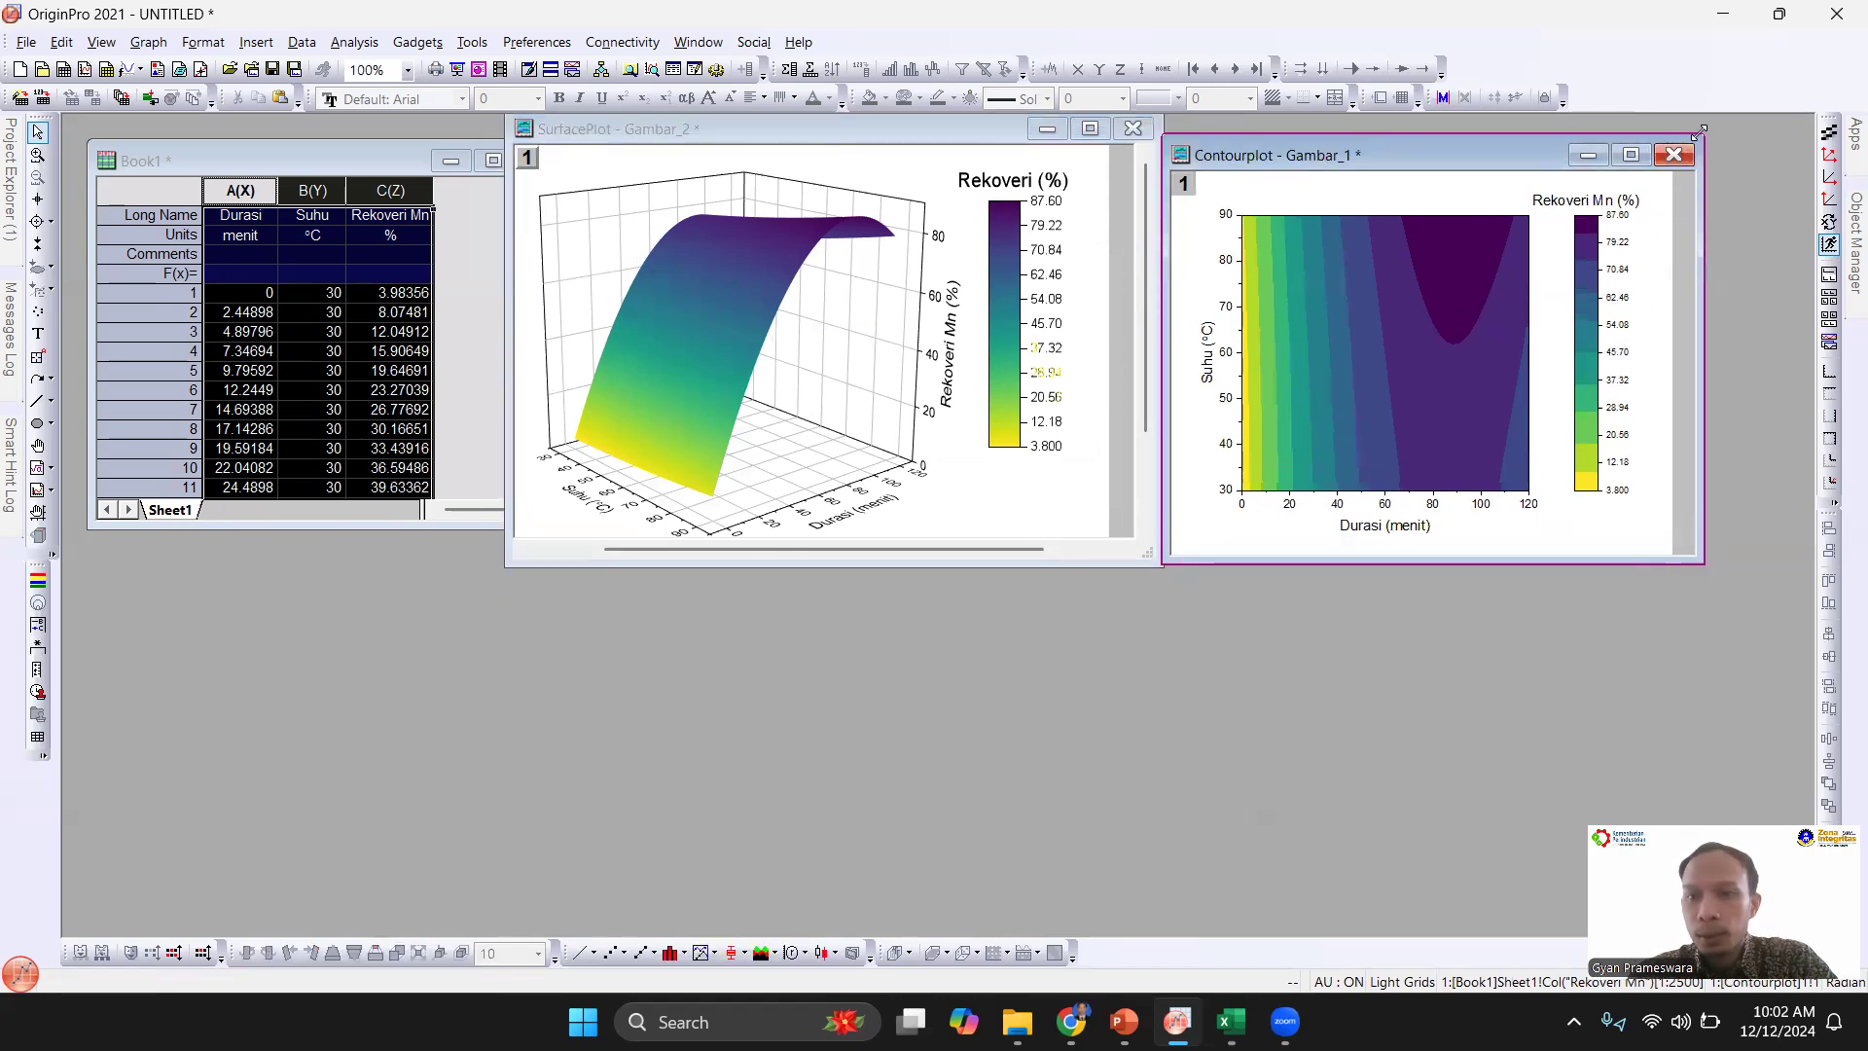
pyautogui.moveTo(1699, 129); pyautogui.dragTo(1719, 111)
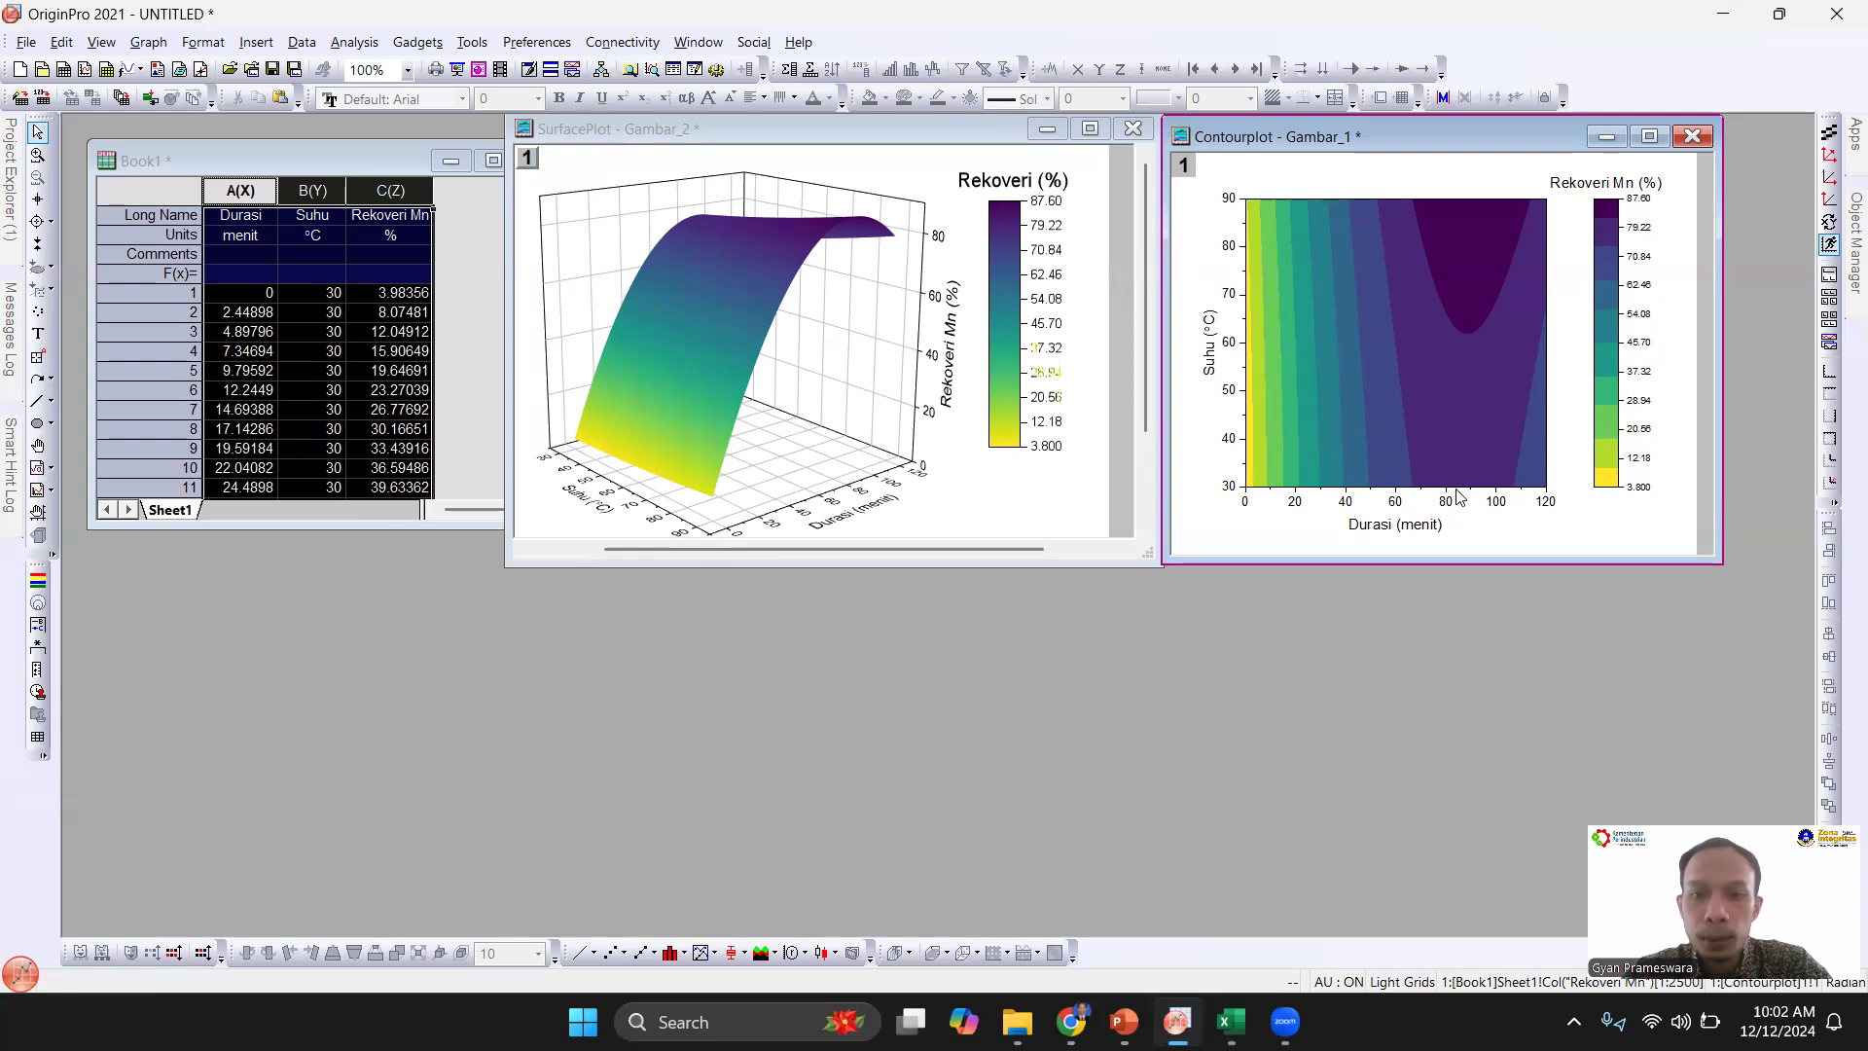
# Step: Select the color-filled contour area in the contour plot window
pyautogui.click(1351, 330)
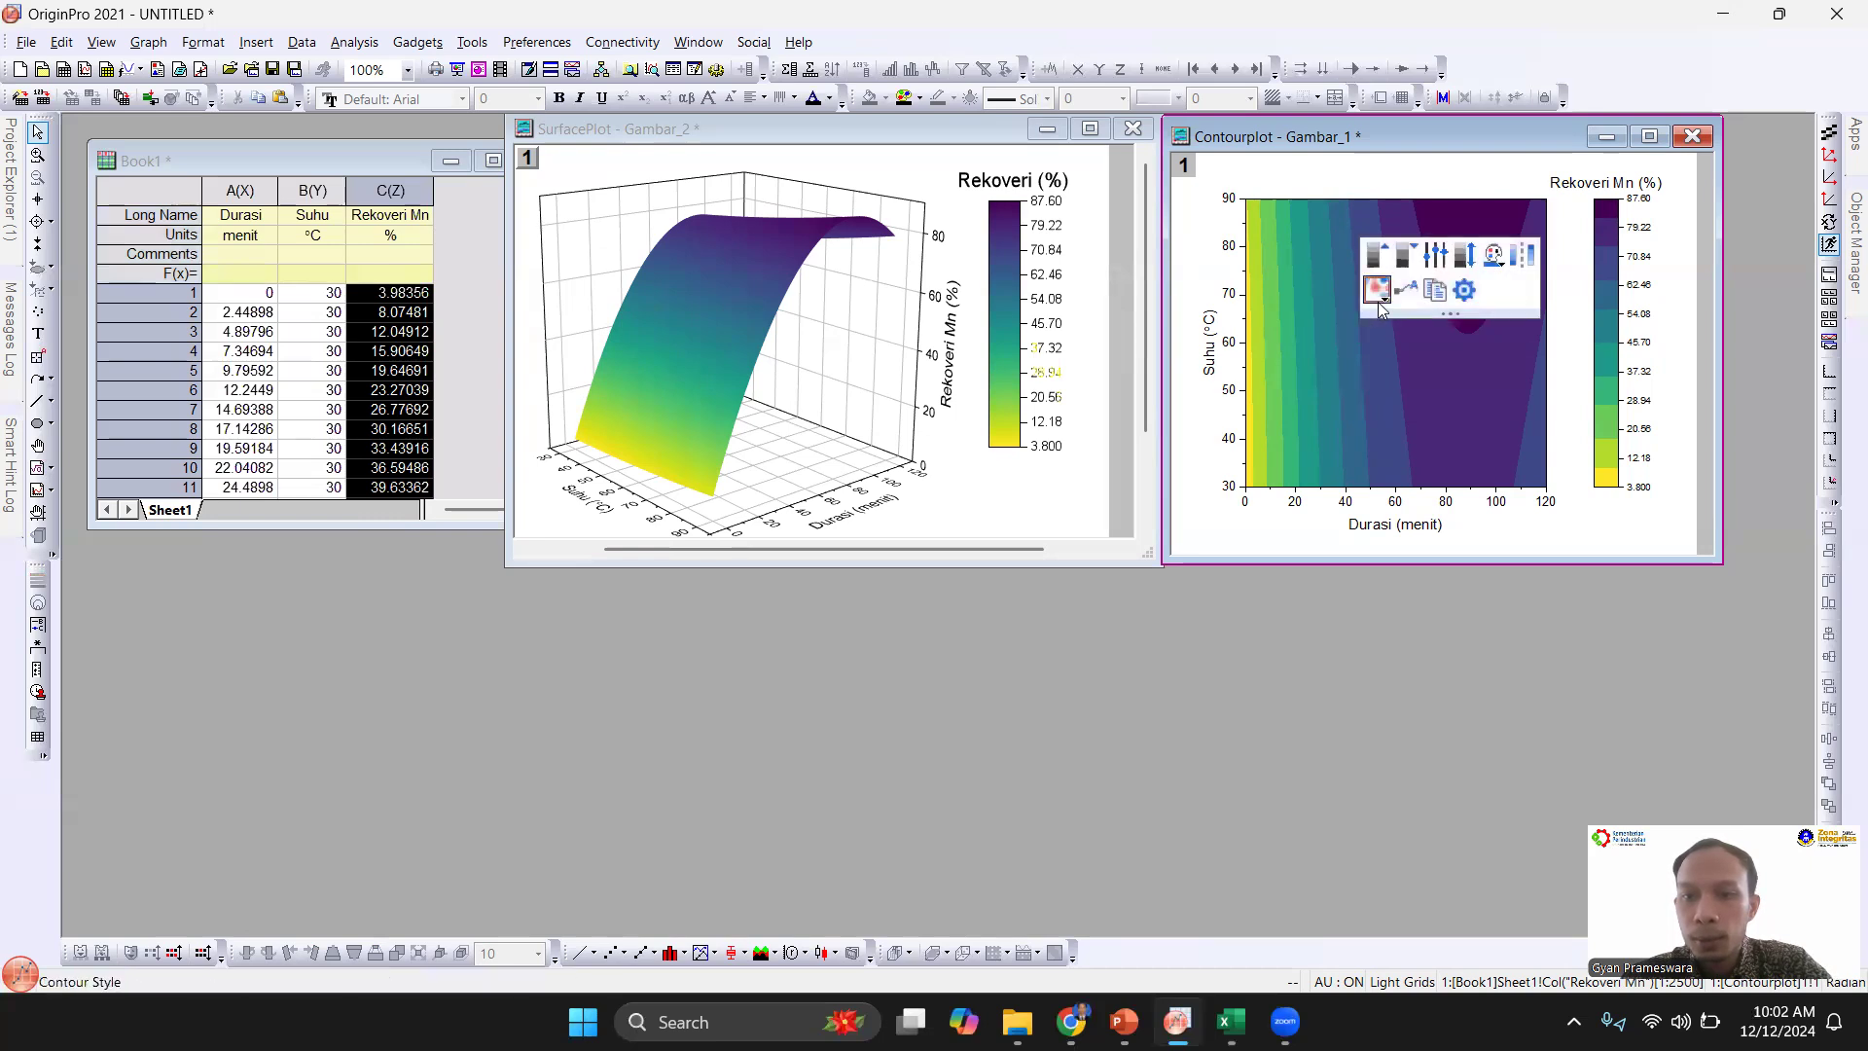